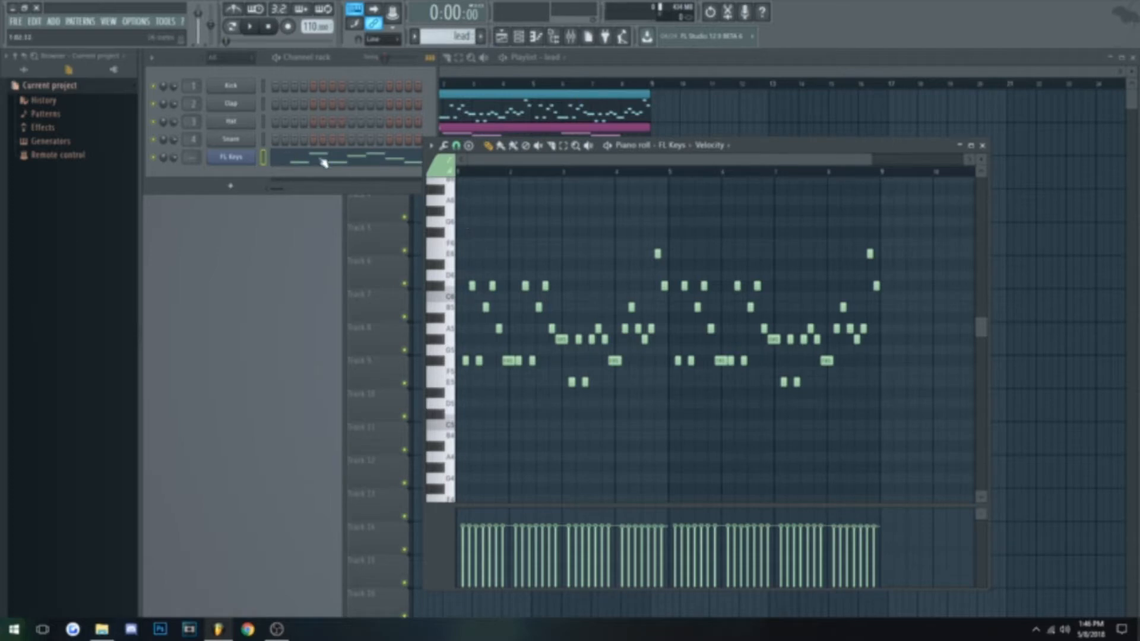
# - Switch playback to pattern mode and look at the FL Keys instrument used for the lead
pyautogui.click(233, 27)
pyautogui.click(231, 157)
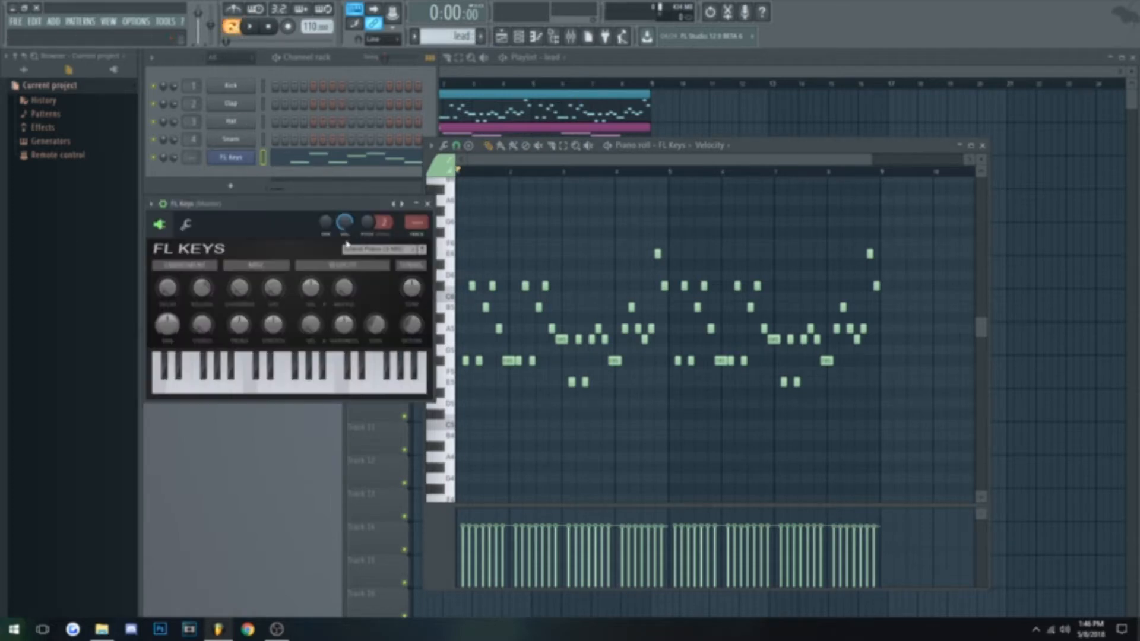
pyautogui.click(427, 204)
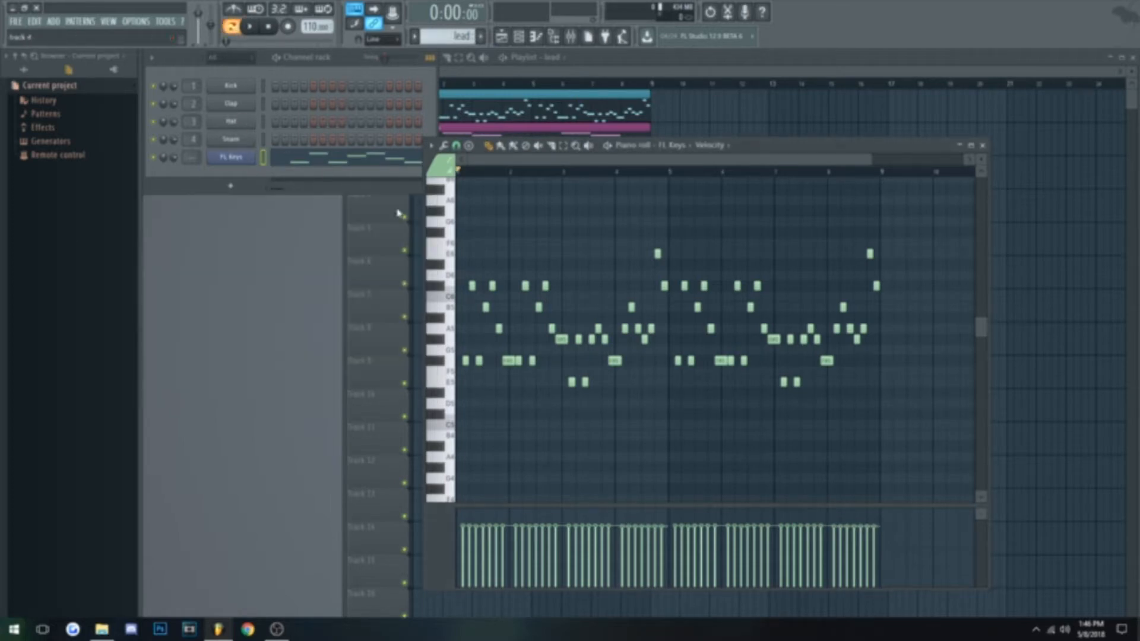
pyautogui.click(244, 190)
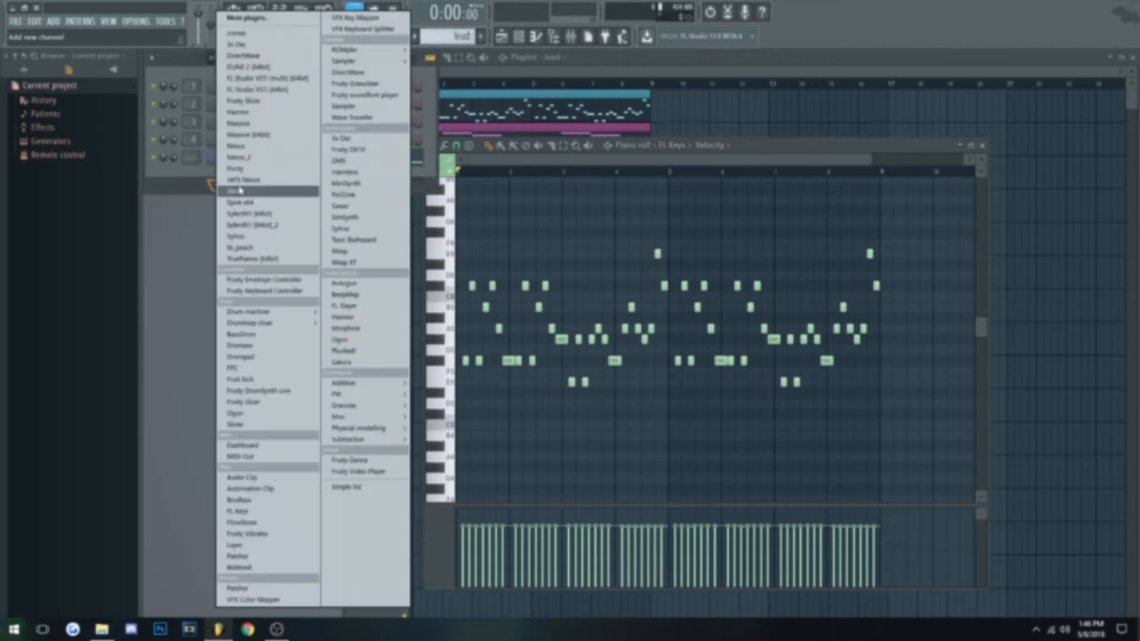
pyautogui.click(186, 204)
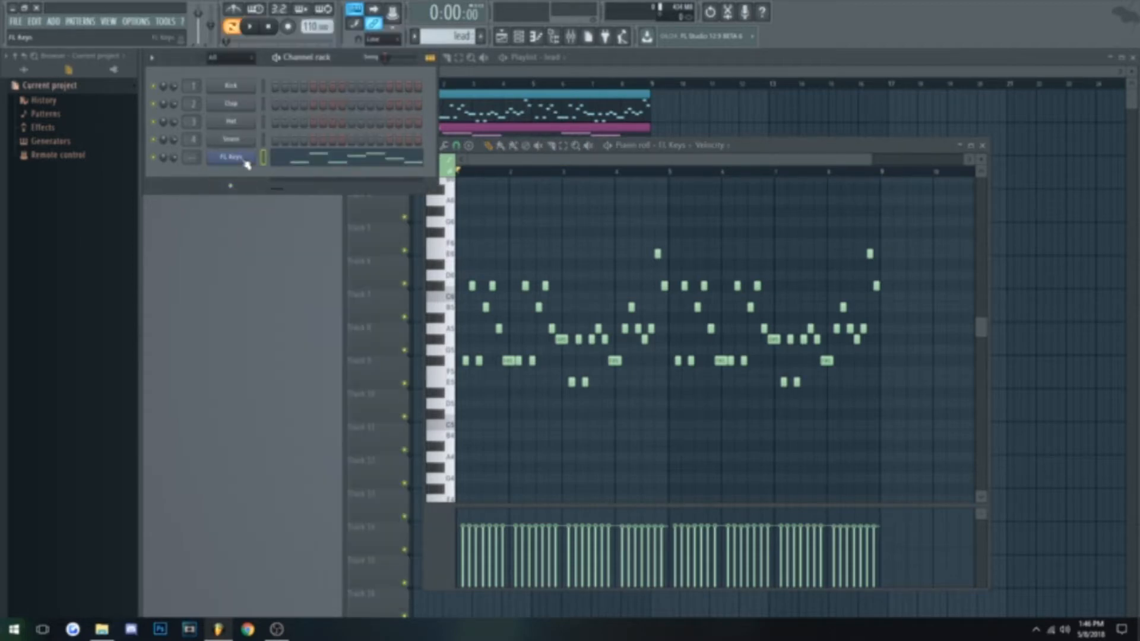
pyautogui.click(244, 161)
pyautogui.click(428, 204)
# - Play the lead pattern while following its notes in the piano roll, and stop playback
pyautogui.click(251, 28)
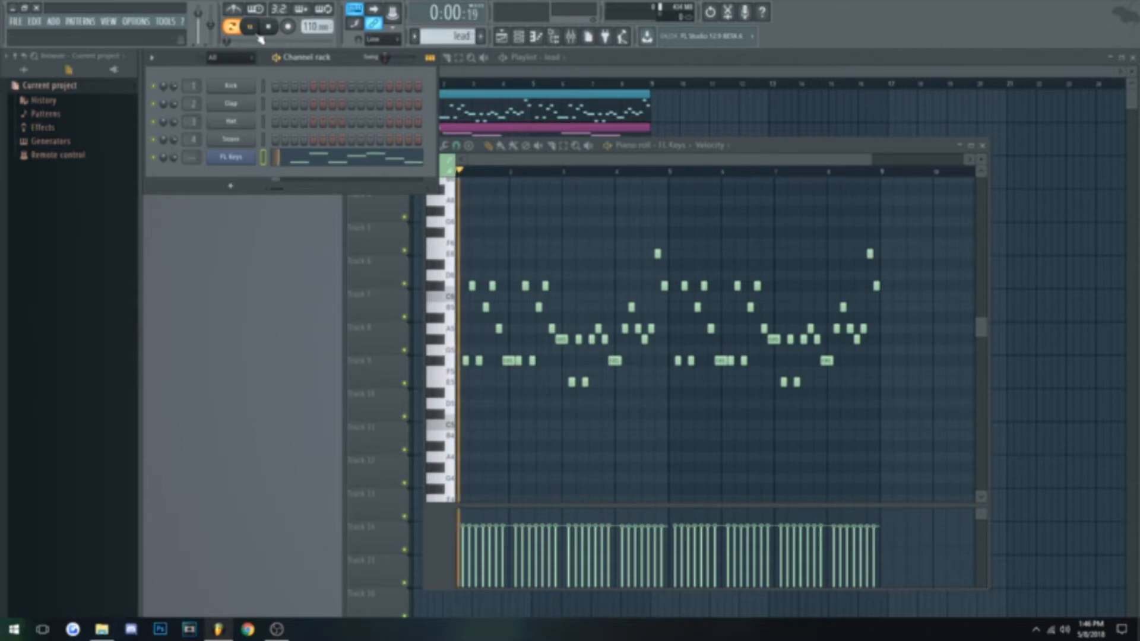
pyautogui.scroll(1, 586, 285)
pyautogui.scroll(1, 635, 264)
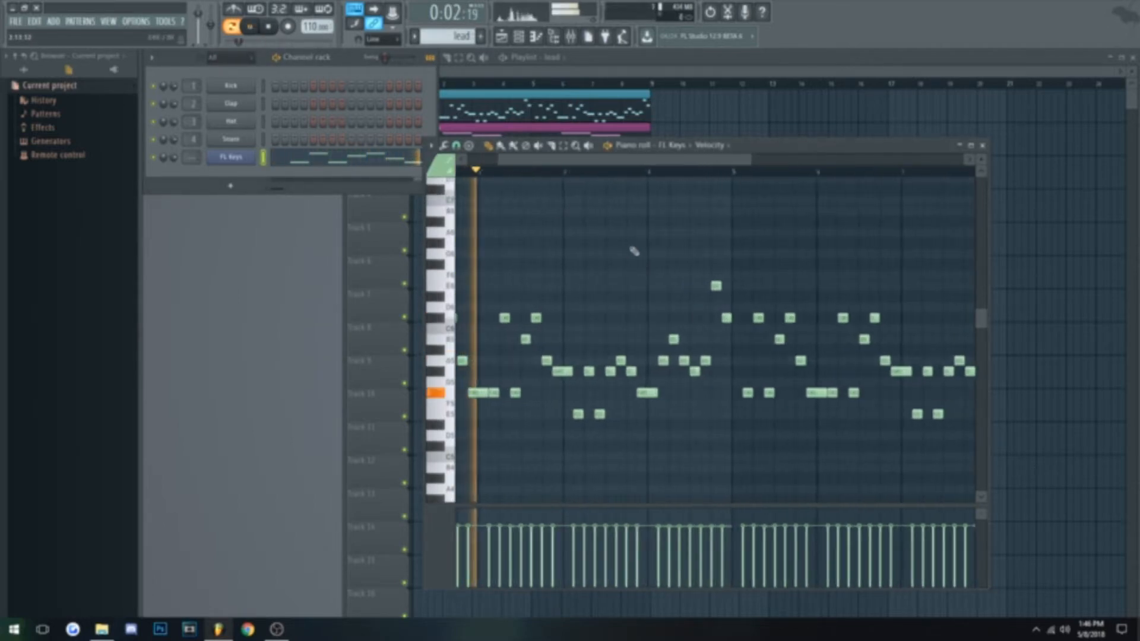
pyautogui.scroll(-1, 653, 261)
pyautogui.scroll(-1, 671, 267)
pyautogui.scroll(-1, 684, 273)
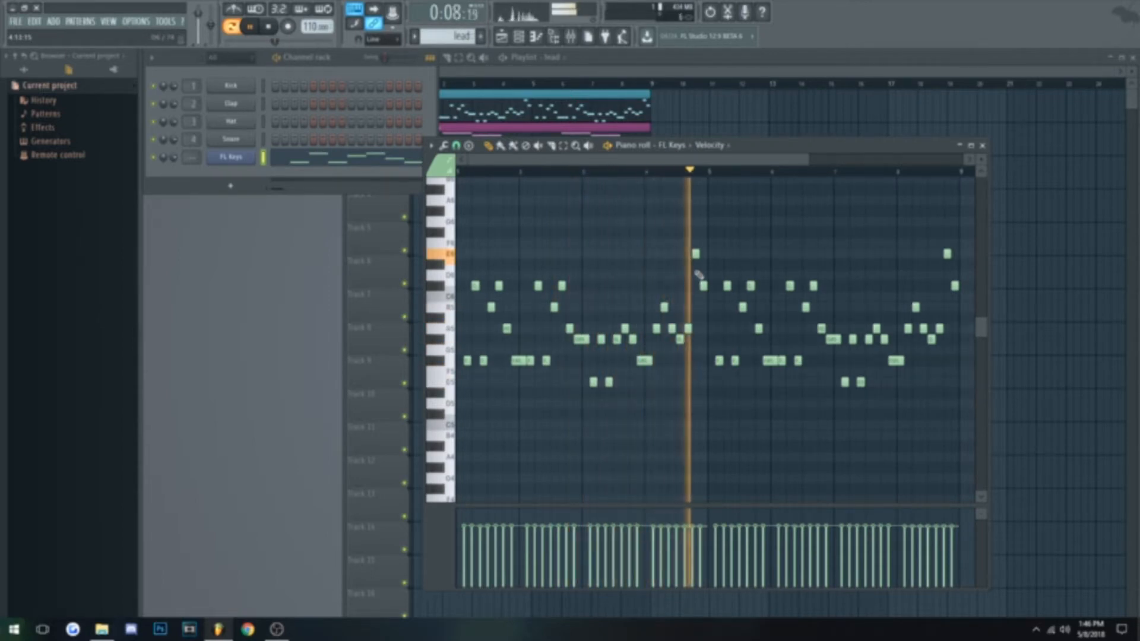
pyautogui.click(269, 27)
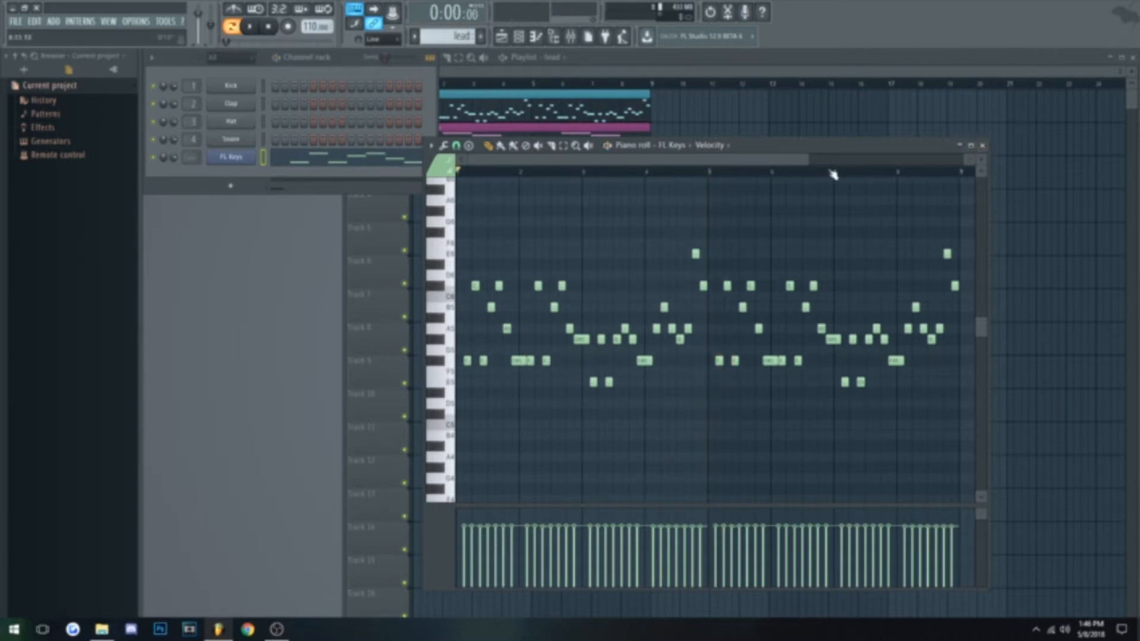
# - Close the piano roll and save the project as untitled in the Projects folder
pyautogui.hotkey('ctrl', 's')
pyautogui.click(726, 131)
pyautogui.click(984, 146)
pyautogui.hotkey('ctrl', 's')
pyautogui.press('Return')
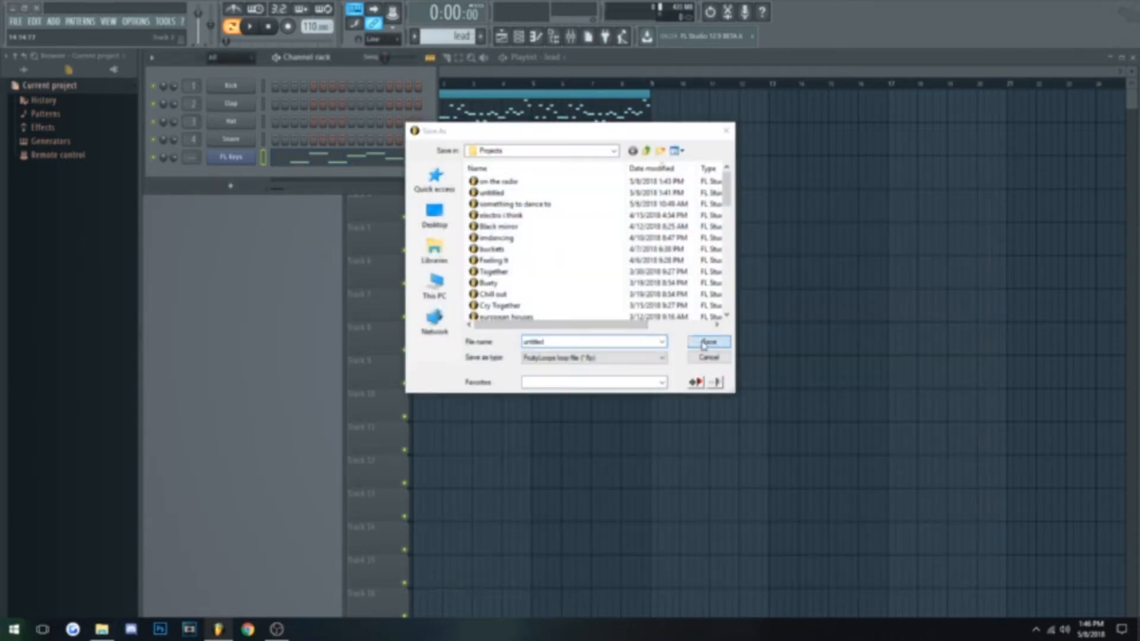
pyautogui.click(613, 319)
# - Play the chords pattern and examine its notes in the FL Keys piano roll
pyautogui.click(507, 81)
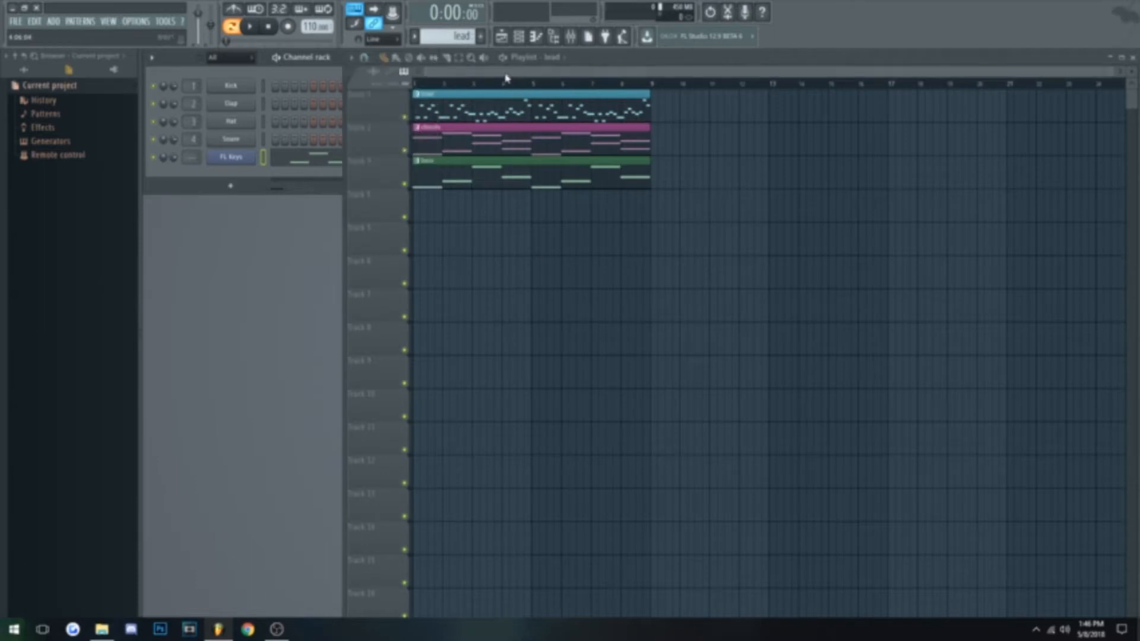
pyautogui.scroll(3, 505, 84)
pyautogui.click(458, 145)
pyautogui.click(250, 27)
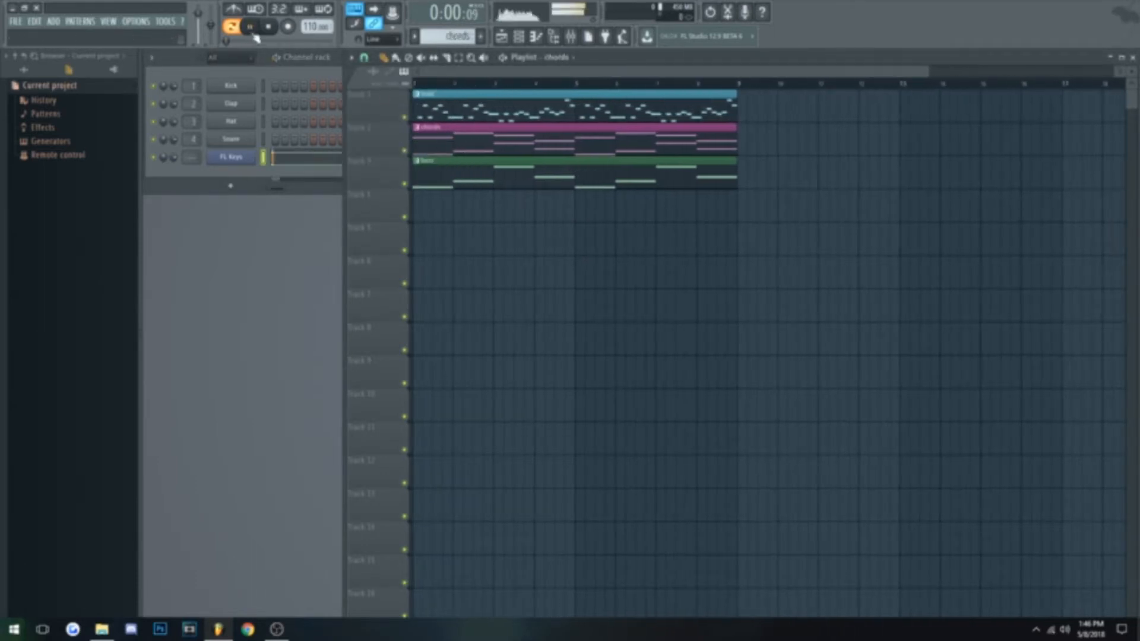
pyautogui.click(309, 161)
pyautogui.scroll(-4, 588, 326)
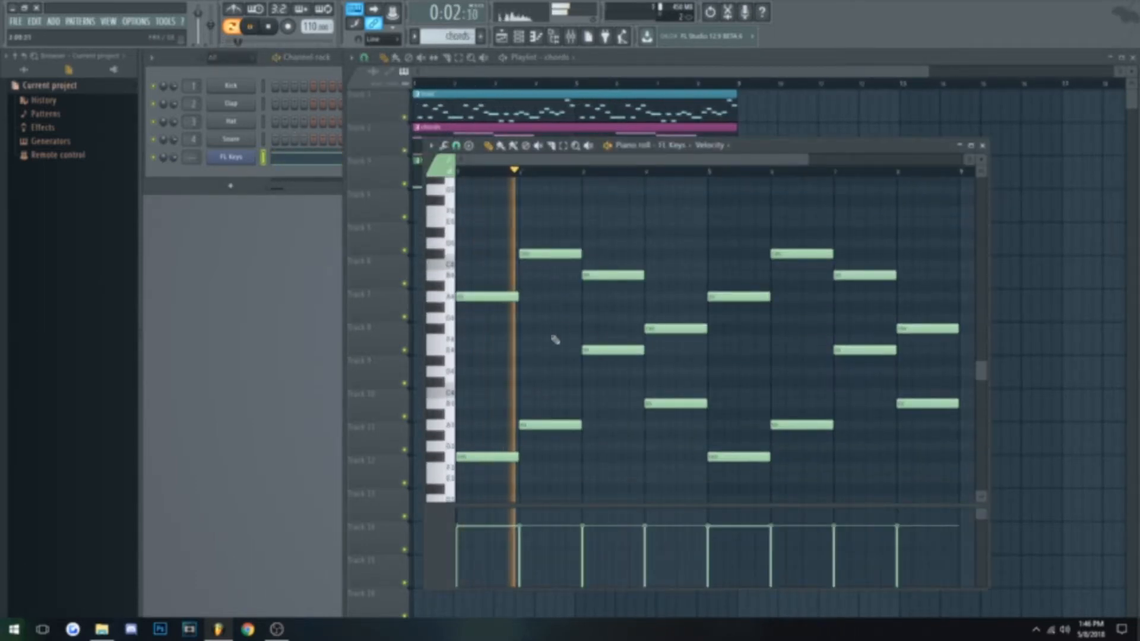
# - Stop playback, audition a few notes on the FL Keys keyboard, and close the instrument and piano roll
pyautogui.click(237, 158)
pyautogui.press('space')
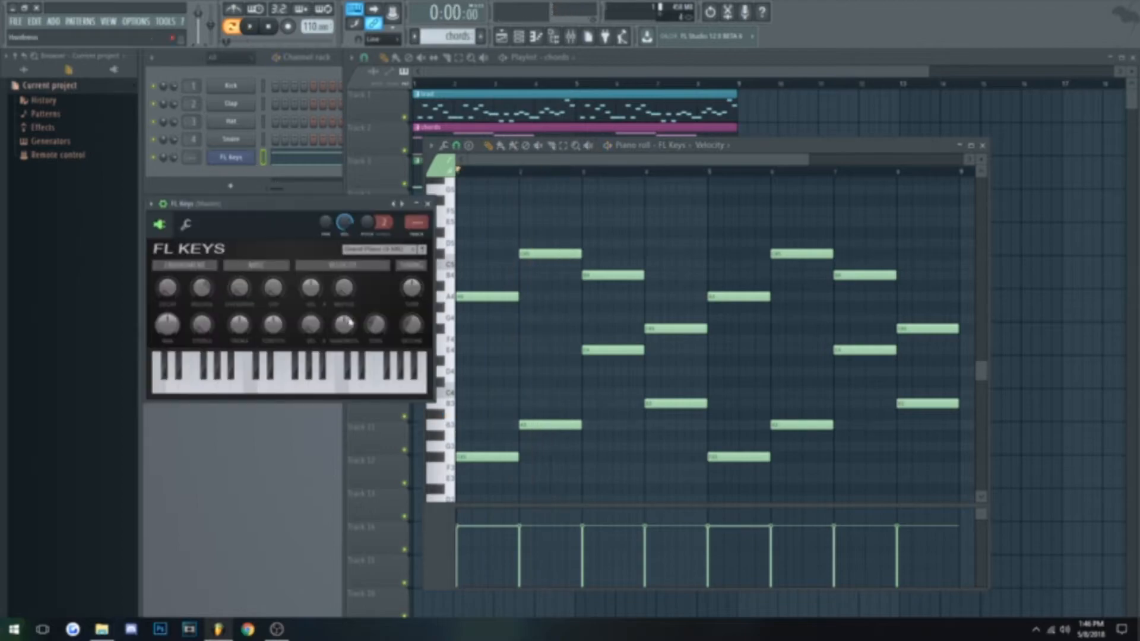
pyautogui.click(342, 381)
pyautogui.click(249, 377)
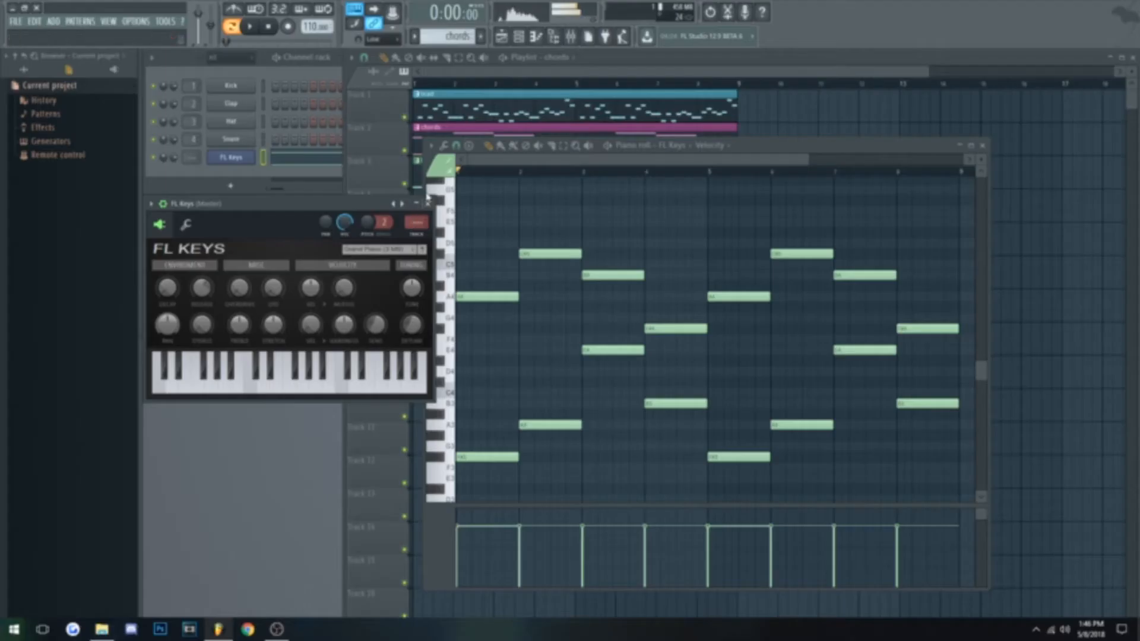
pyautogui.click(427, 204)
pyautogui.click(983, 145)
# - Open the bass pattern in the piano roll, play its notes briefly and stop
pyautogui.doubleClick(510, 181)
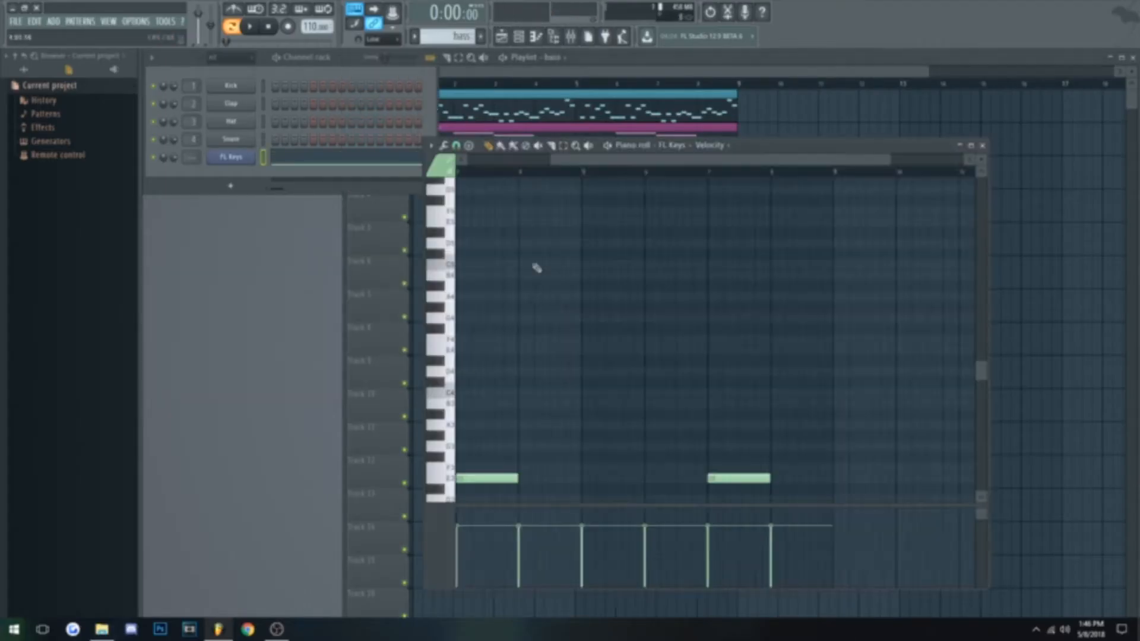
pyautogui.click(250, 26)
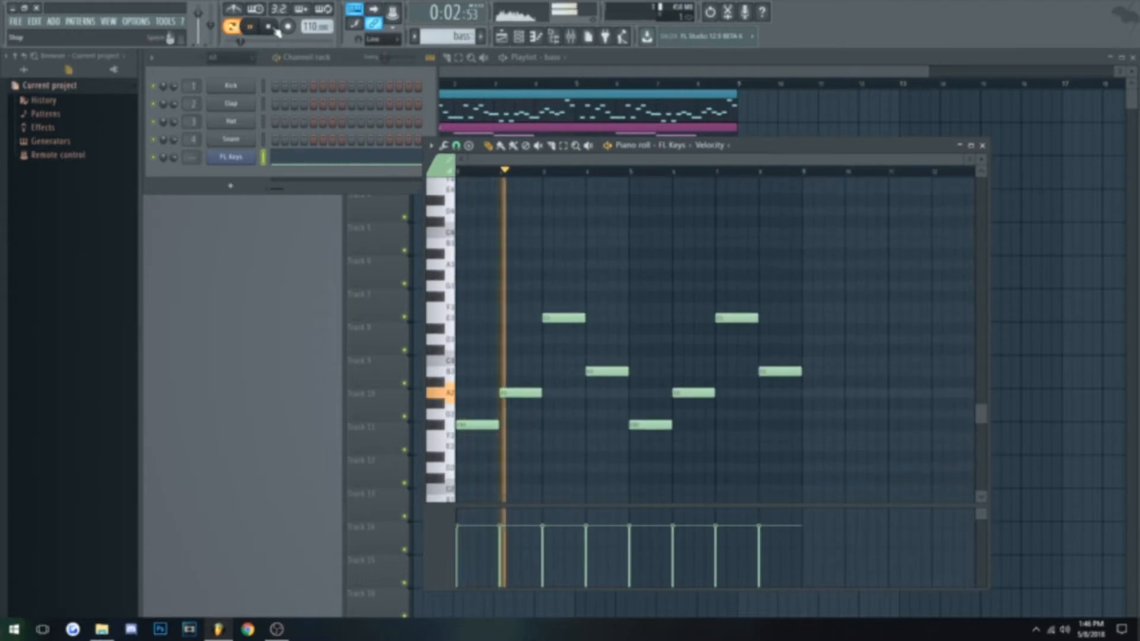
pyautogui.click(274, 28)
# - Compare the notes of the chords pattern with those of the bass pattern in the piano roll
pyautogui.click(574, 77)
pyautogui.doubleClick(518, 145)
pyautogui.click(526, 159)
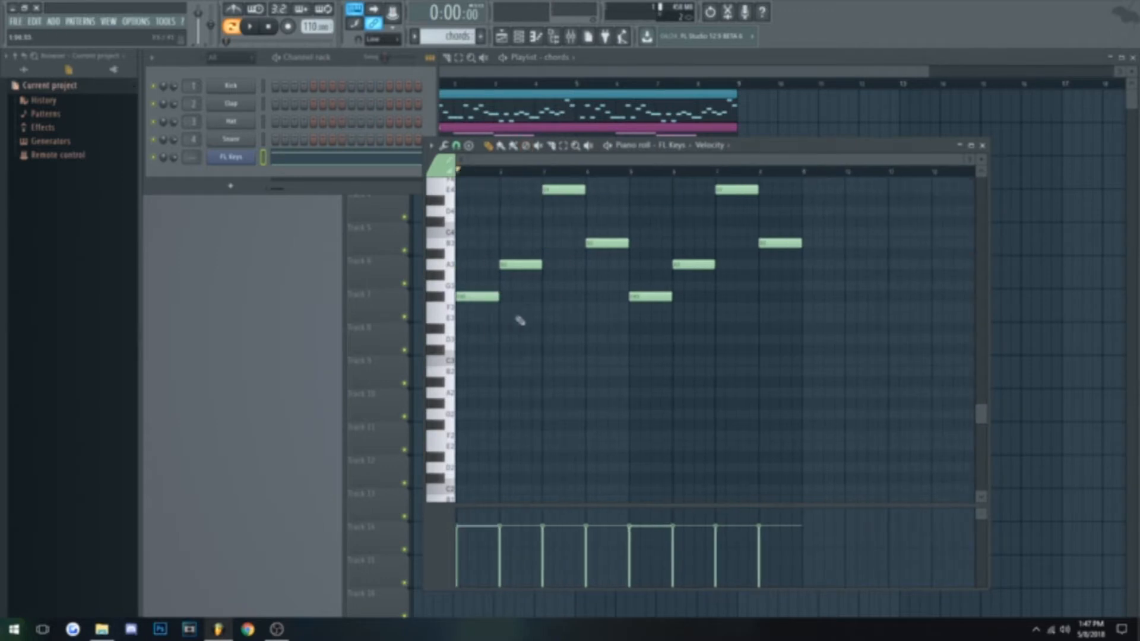
pyautogui.scroll(1, 499, 310)
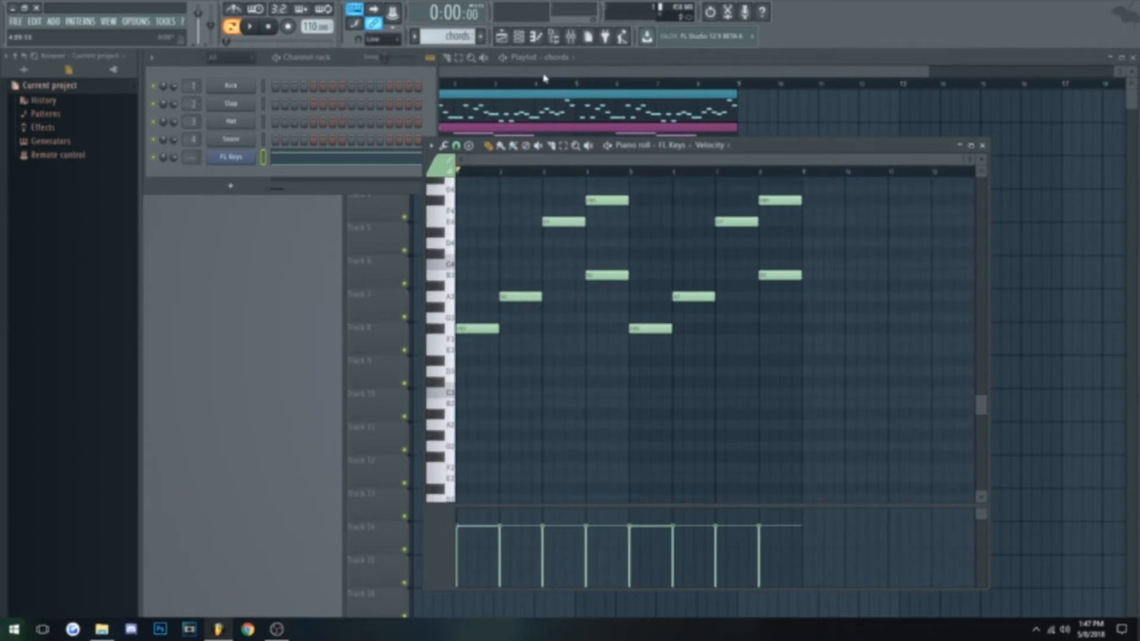
pyautogui.click(545, 78)
pyautogui.doubleClick(507, 162)
pyautogui.scroll(-2, 499, 339)
pyautogui.click(559, 79)
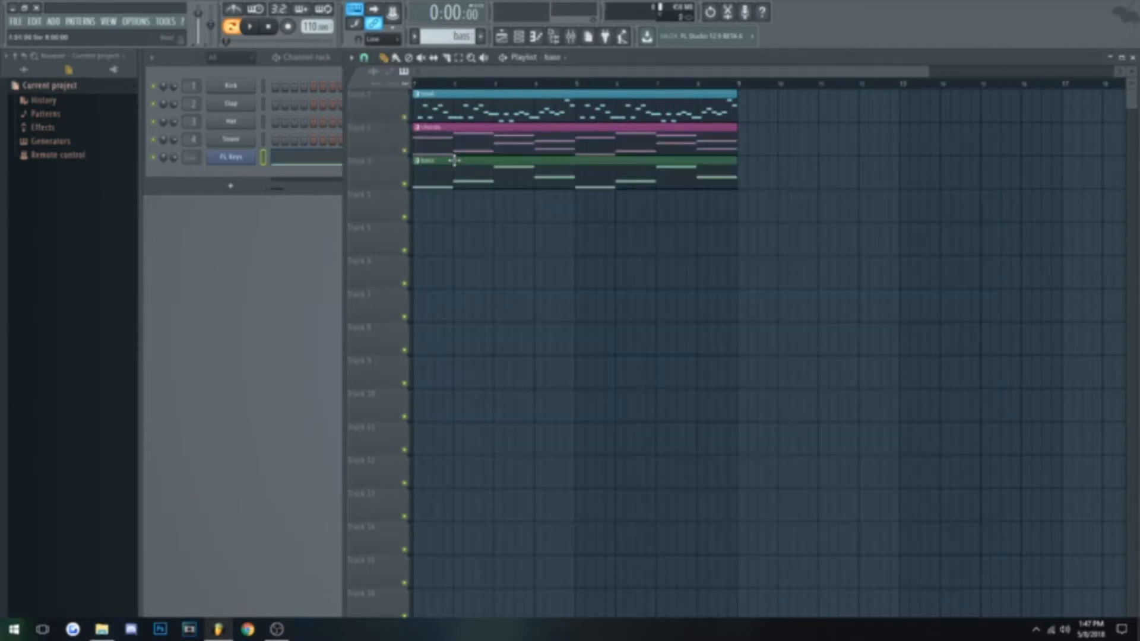
# - Make lead the active pattern and move the chords and bass clips to start at bar 9 in the playlist
pyautogui.click(466, 116)
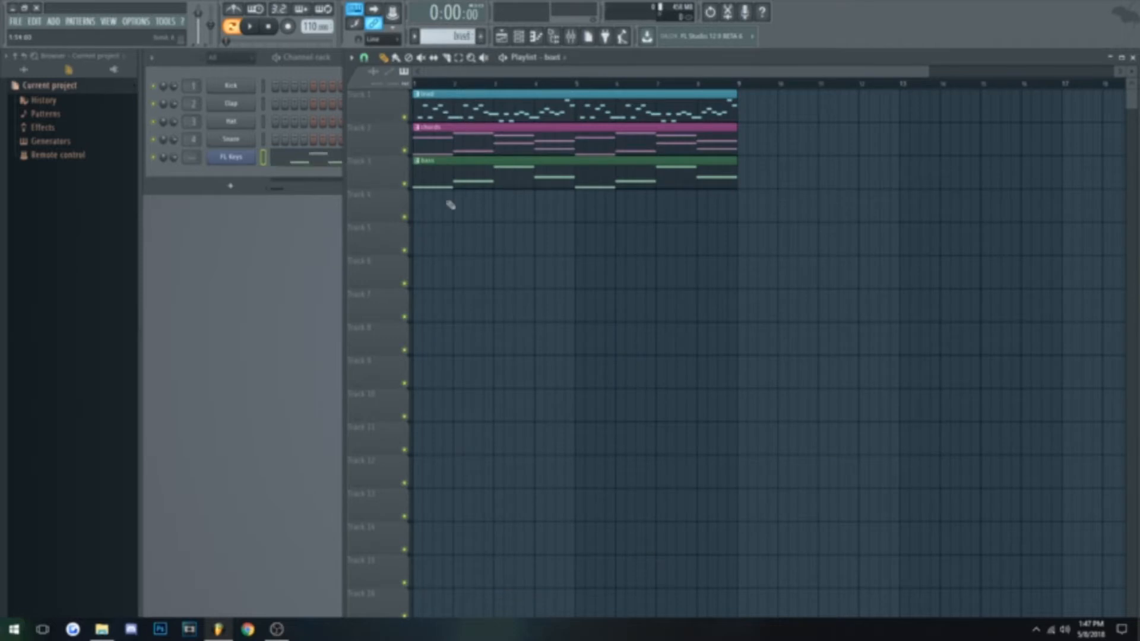
pyautogui.moveTo(491, 147); pyautogui.dragTo(814, 155)
pyautogui.moveTo(696, 166); pyautogui.dragTo(1020, 165)
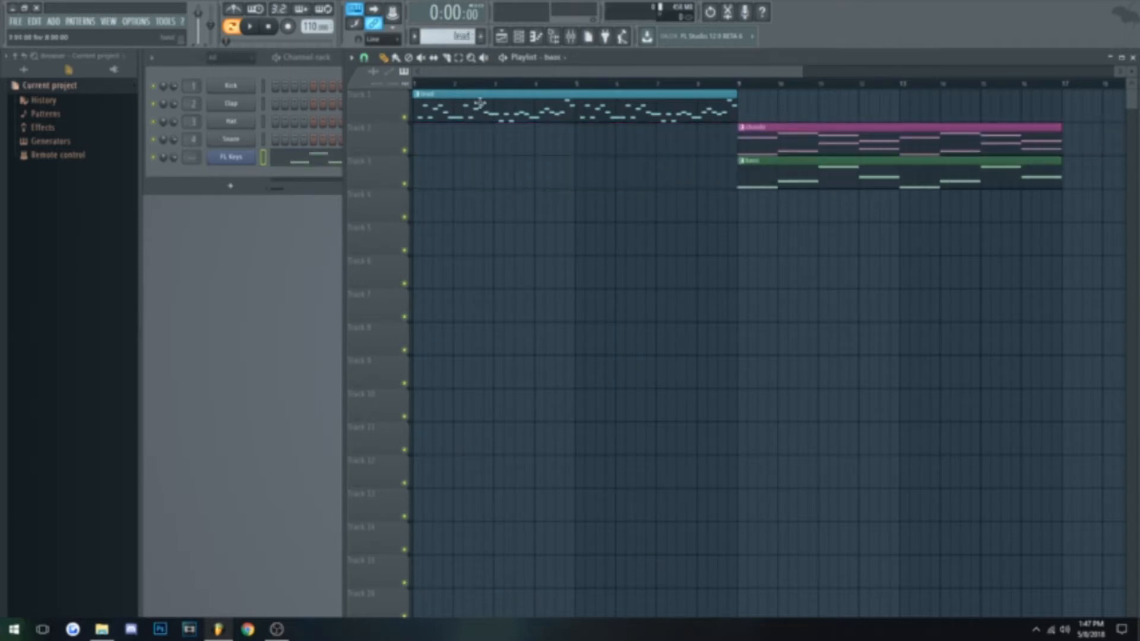
# - Replace the FL Keys channel's instrument with Sylenth1 [64bit]_2
pyautogui.rightClick(244, 164)
pyautogui.moveTo(291, 238)
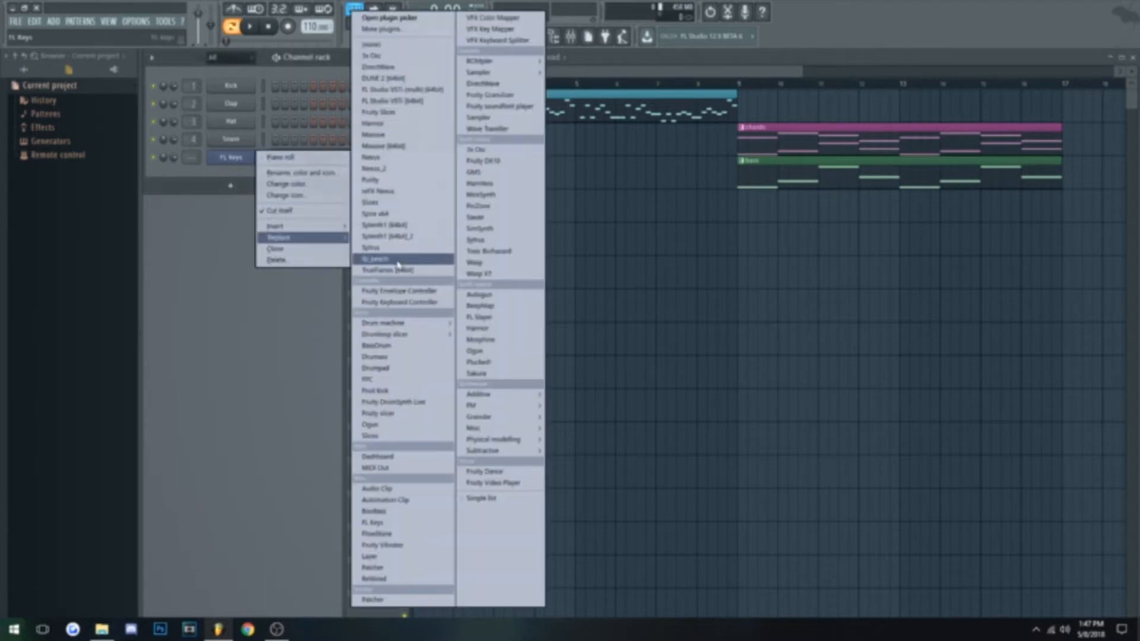
pyautogui.click(402, 236)
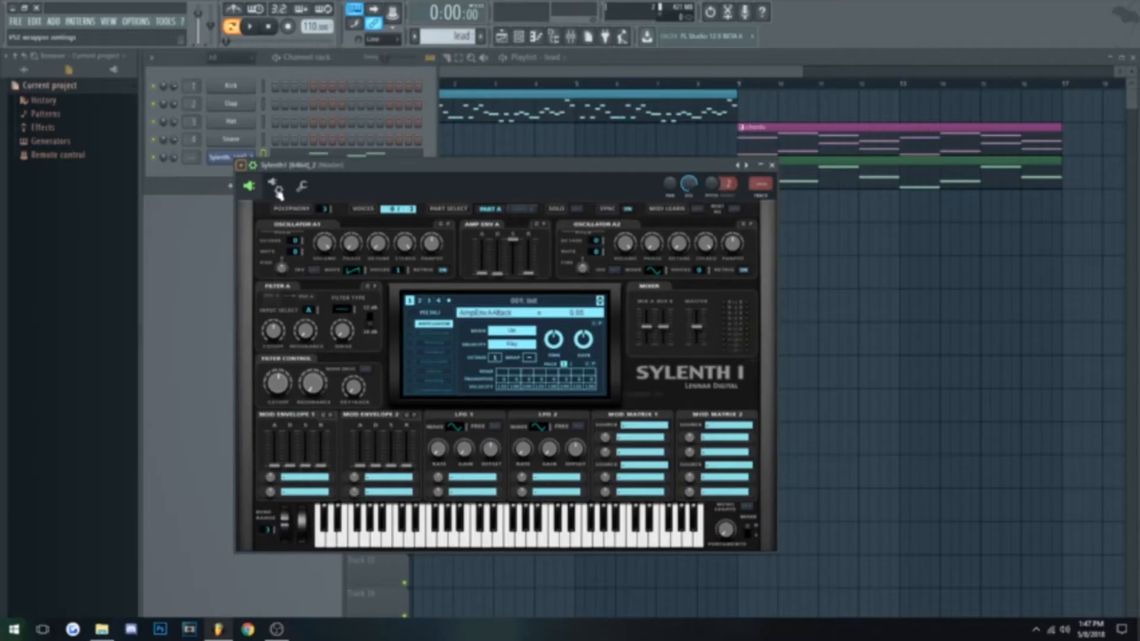
# - Load a VANDALISM preset bank file into the Sylenth1 plugin
pyautogui.click(277, 190)
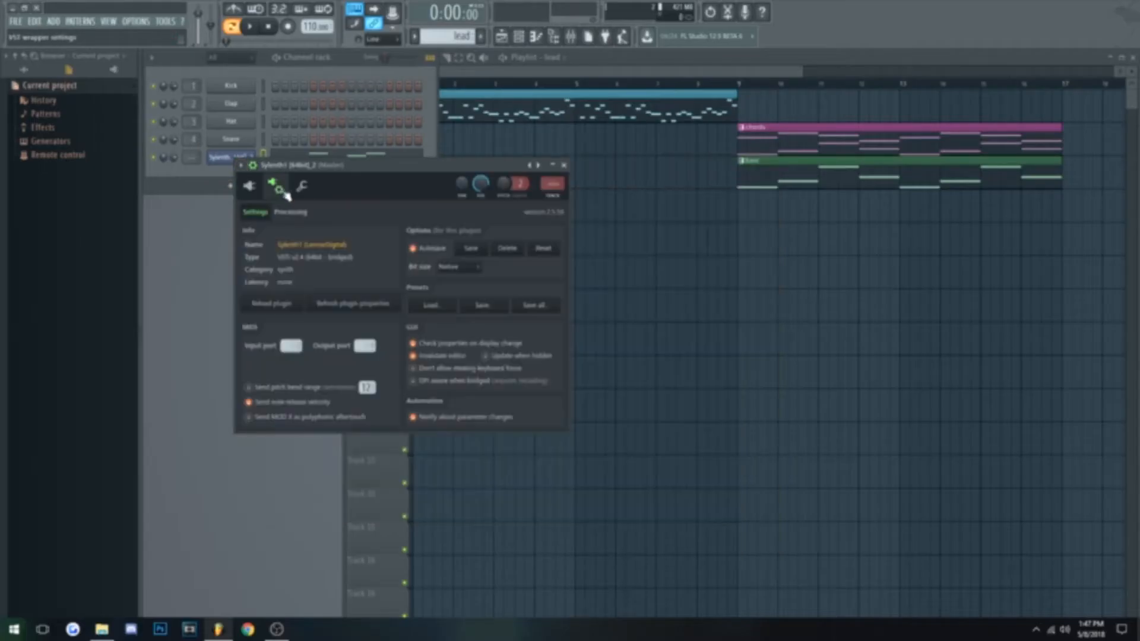
pyautogui.click(448, 308)
pyautogui.click(532, 237)
pyautogui.doubleClick(532, 237)
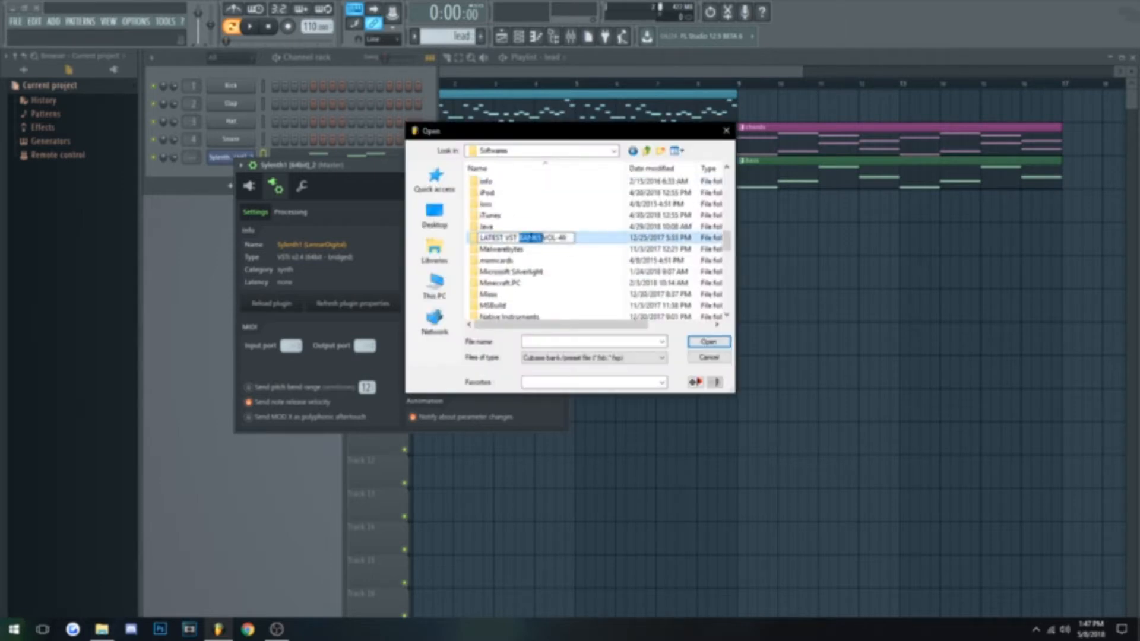
pyautogui.press('Return')
pyautogui.doubleClick(532, 238)
pyautogui.press('Escape')
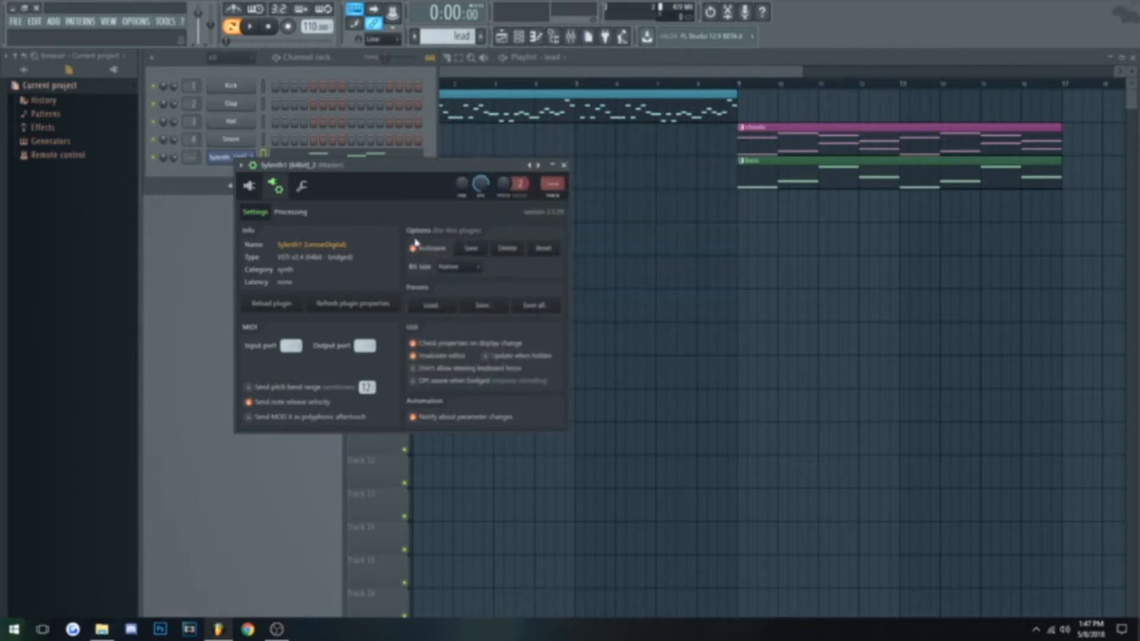
# - Return to the Sylenth1 synth interface and choose the preset 001: VANDALISM_LD_Advantage
pyautogui.click(250, 187)
pyautogui.click(499, 302)
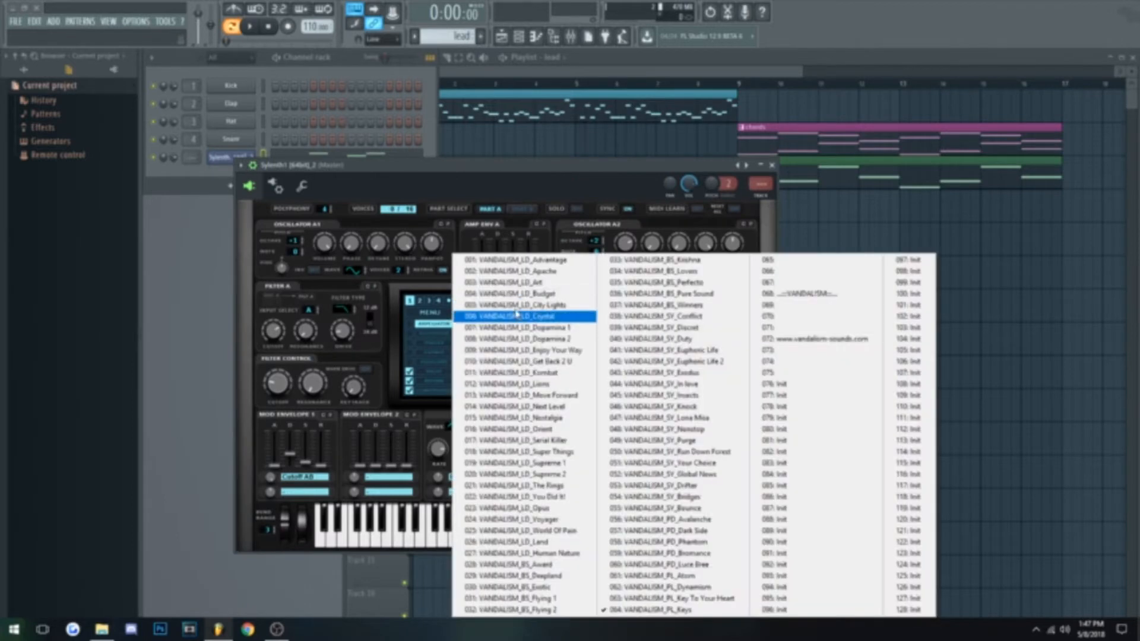
pyautogui.click(534, 257)
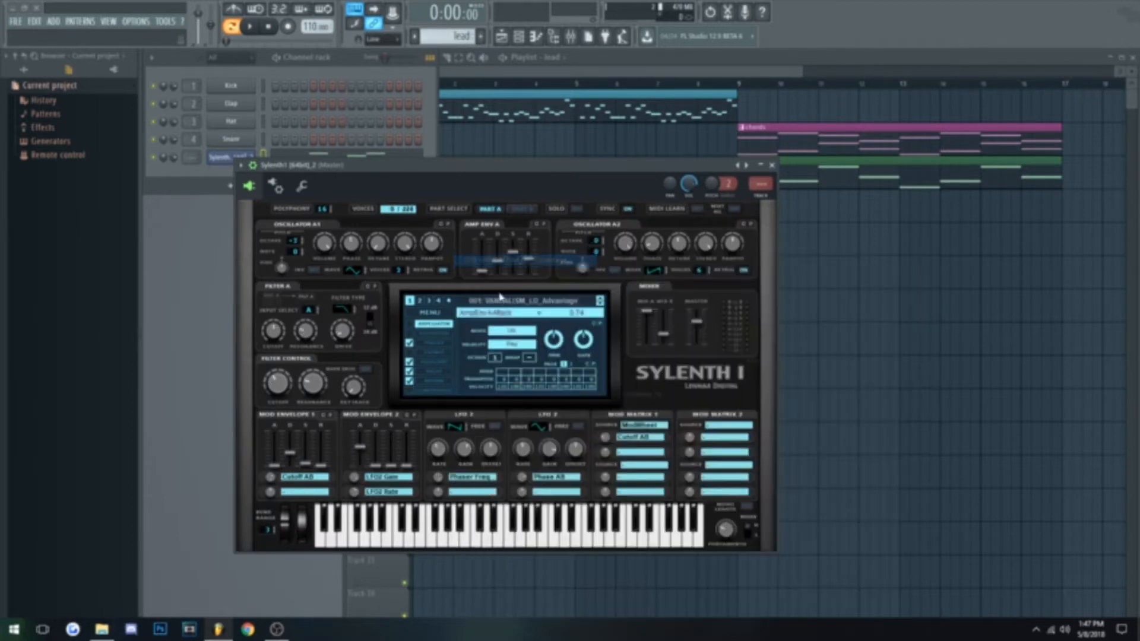
# - Play the lead pattern and audition successive VANDALISM lead presets, settling on 014: VANDALISM_LD_Next Level
pyautogui.click(252, 28)
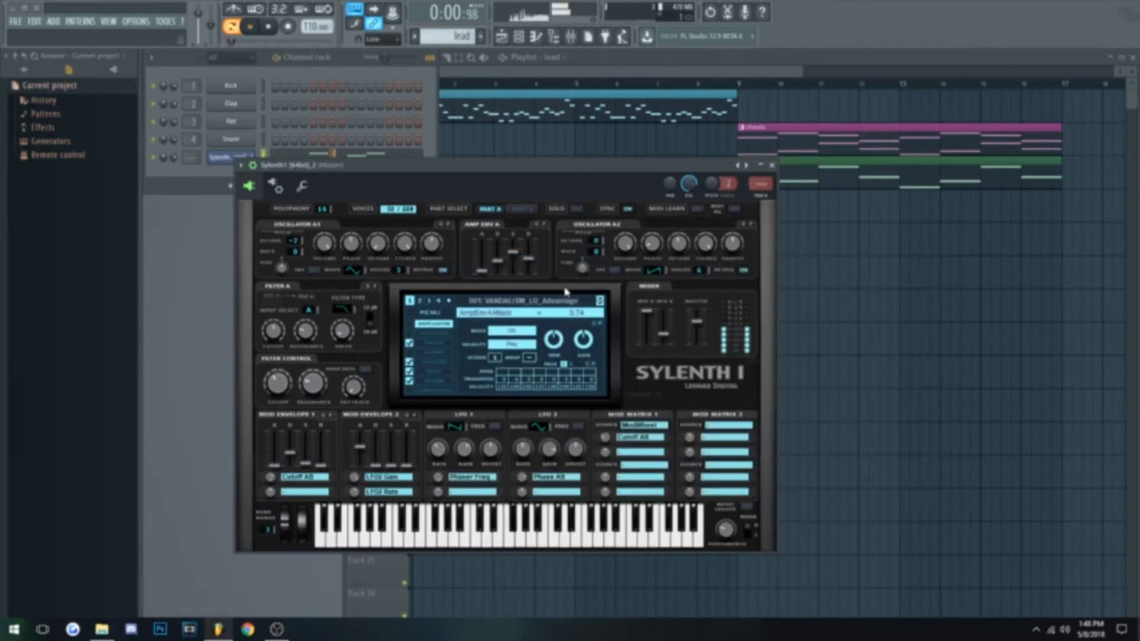
pyautogui.click(600, 305)
pyautogui.click(601, 305)
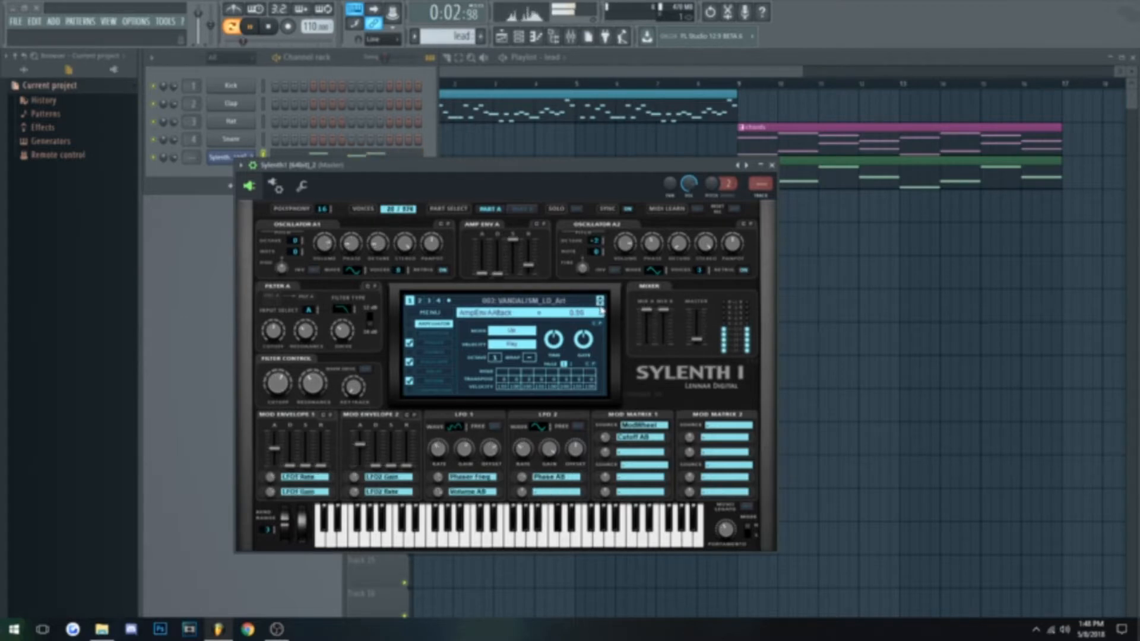
pyautogui.click(600, 305)
pyautogui.click(600, 306)
pyautogui.click(601, 305)
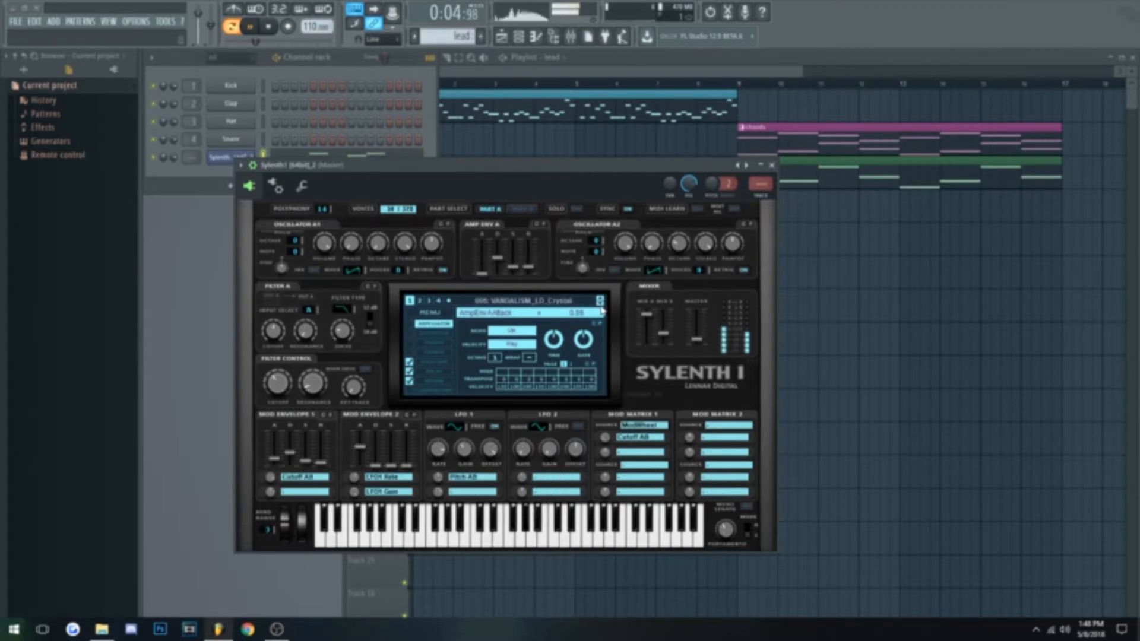
pyautogui.click(601, 305)
pyautogui.click(601, 305)
pyautogui.click(600, 306)
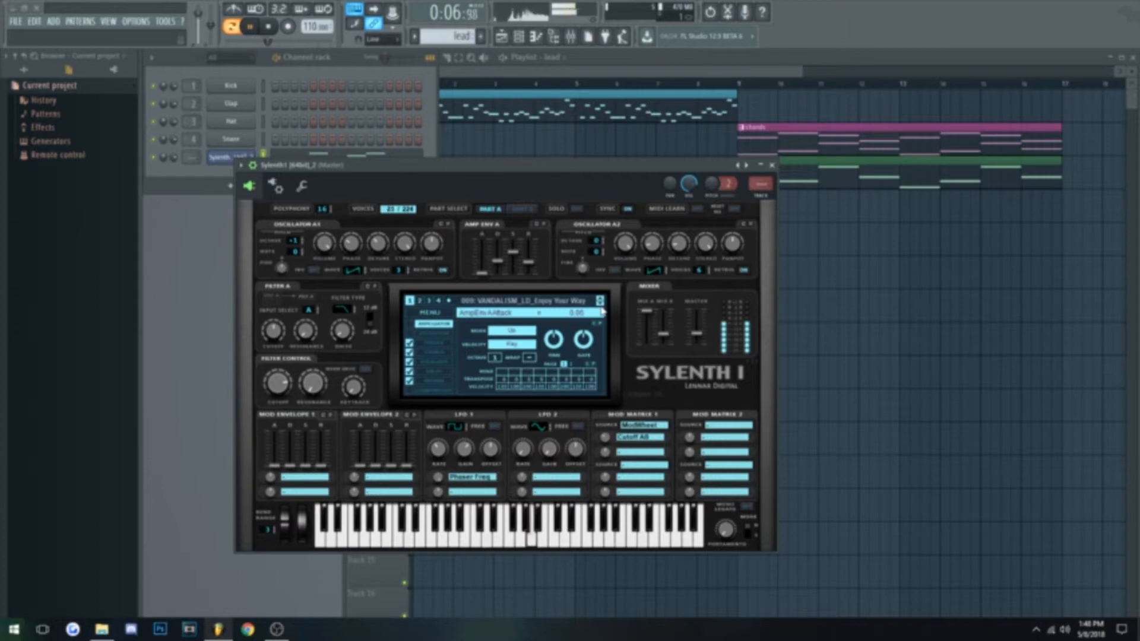
pyautogui.click(601, 305)
pyautogui.click(601, 305)
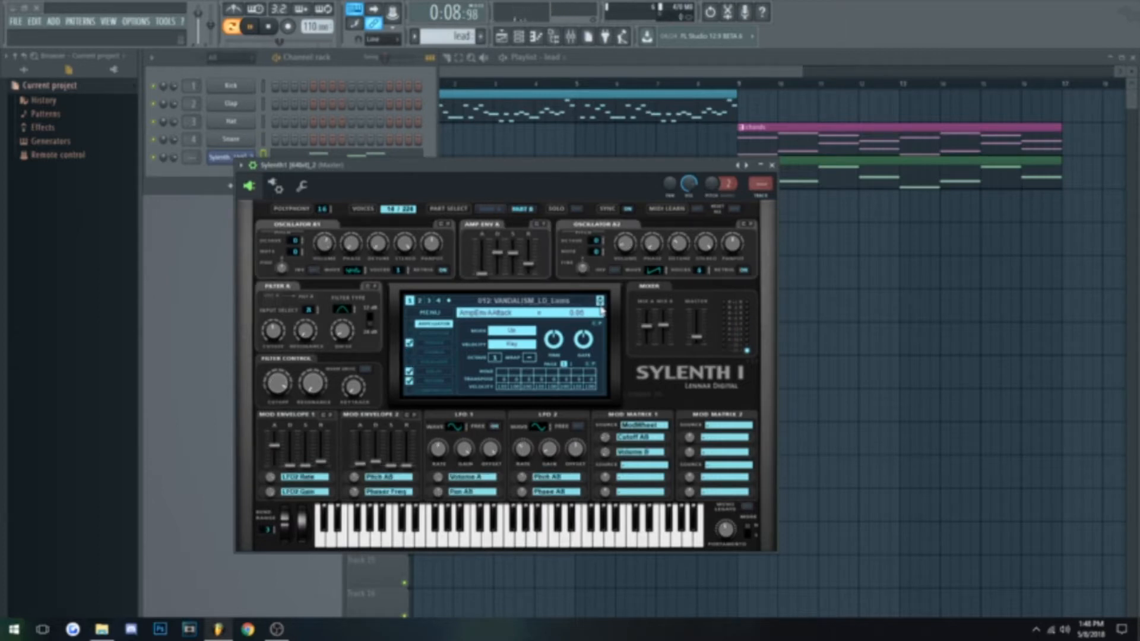
pyautogui.click(601, 305)
pyautogui.click(601, 305)
pyautogui.click(601, 305)
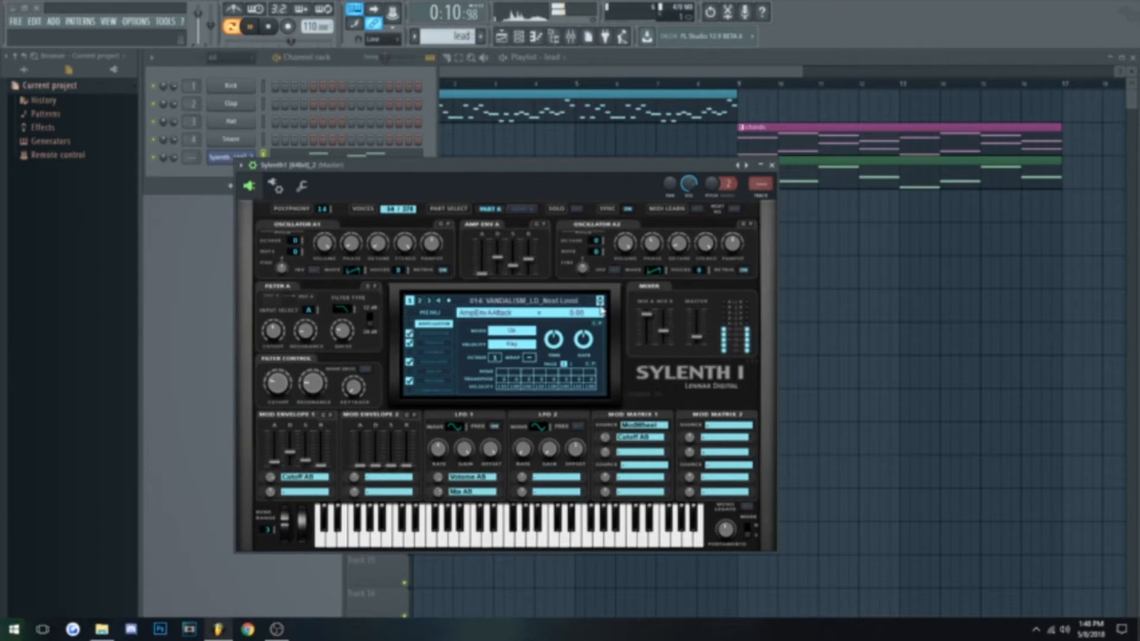
pyautogui.click(601, 305)
pyautogui.click(600, 298)
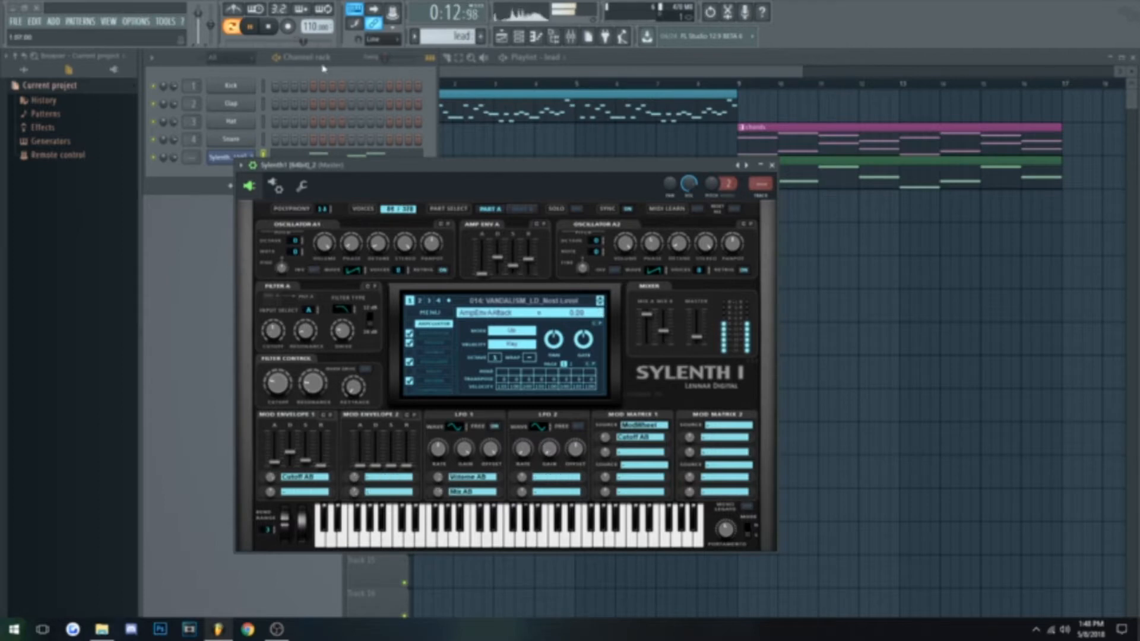
# - Stop playback and clone the Sylenth1 [64bit]_2 channel in the channel rack
pyautogui.click(269, 26)
pyautogui.click(264, 77)
pyautogui.rightClick(252, 153)
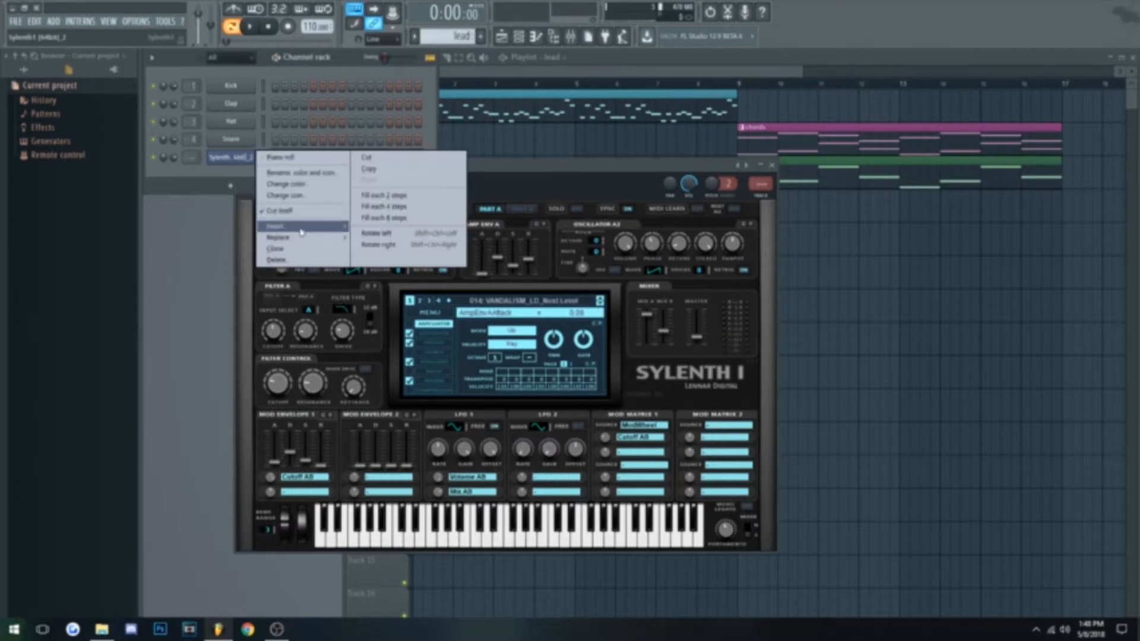
pyautogui.click(230, 159)
pyautogui.rightClick(231, 159)
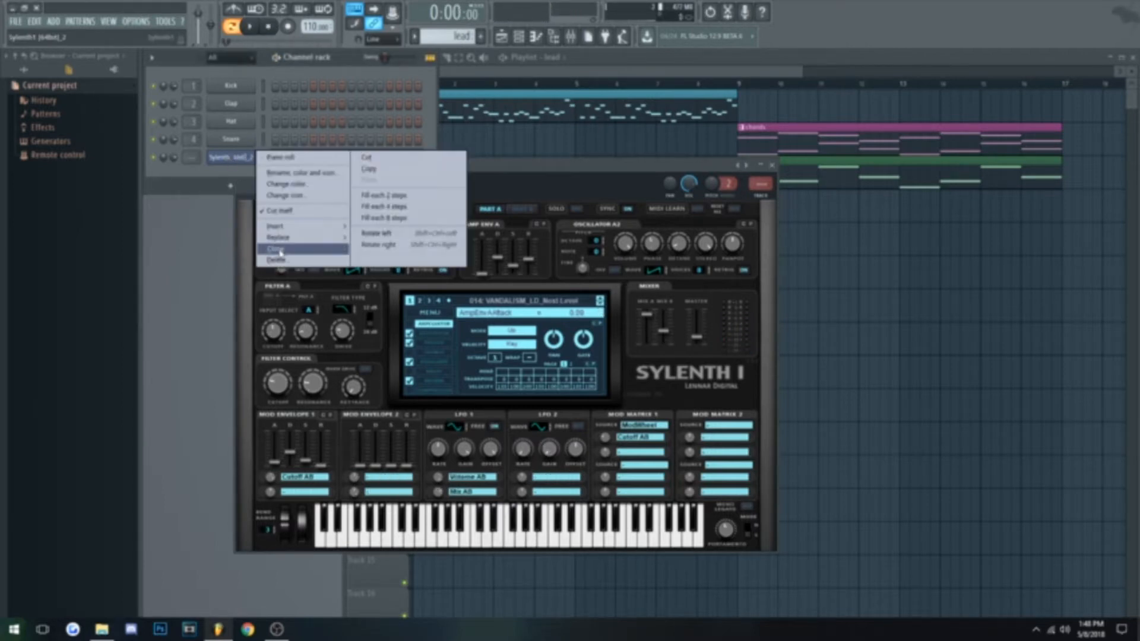
pyautogui.click(280, 254)
# - Copy all the lead notes from the original Sylenth1 channel into the cloned channel's piano roll
pyautogui.click(329, 161)
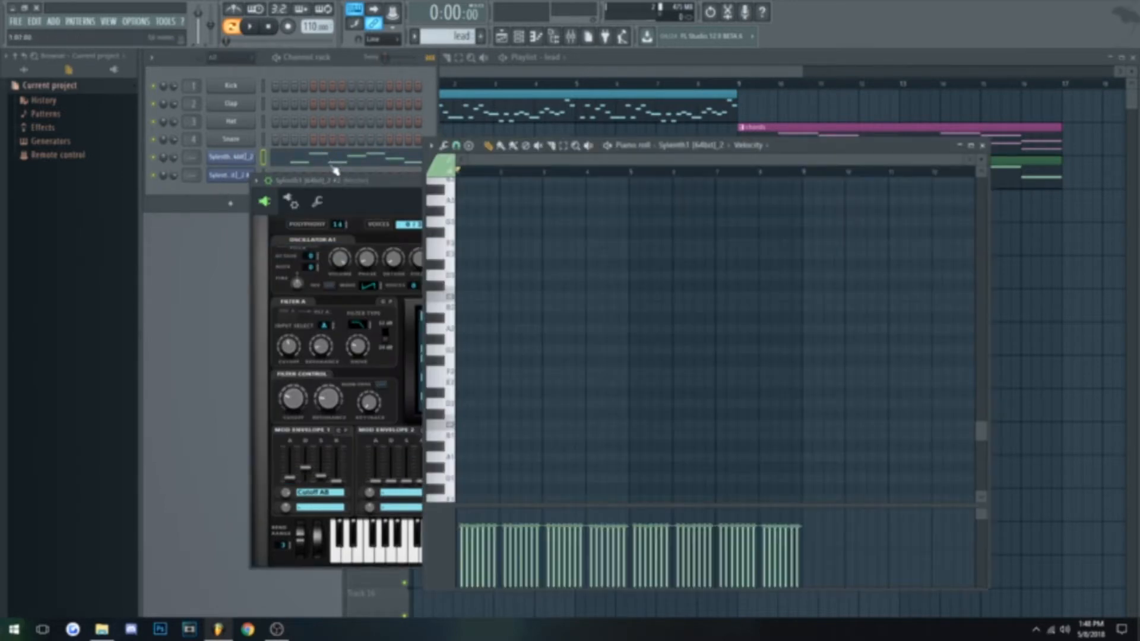
pyautogui.scroll(5, 593, 314)
pyautogui.hotkey('ctrl', 'a')
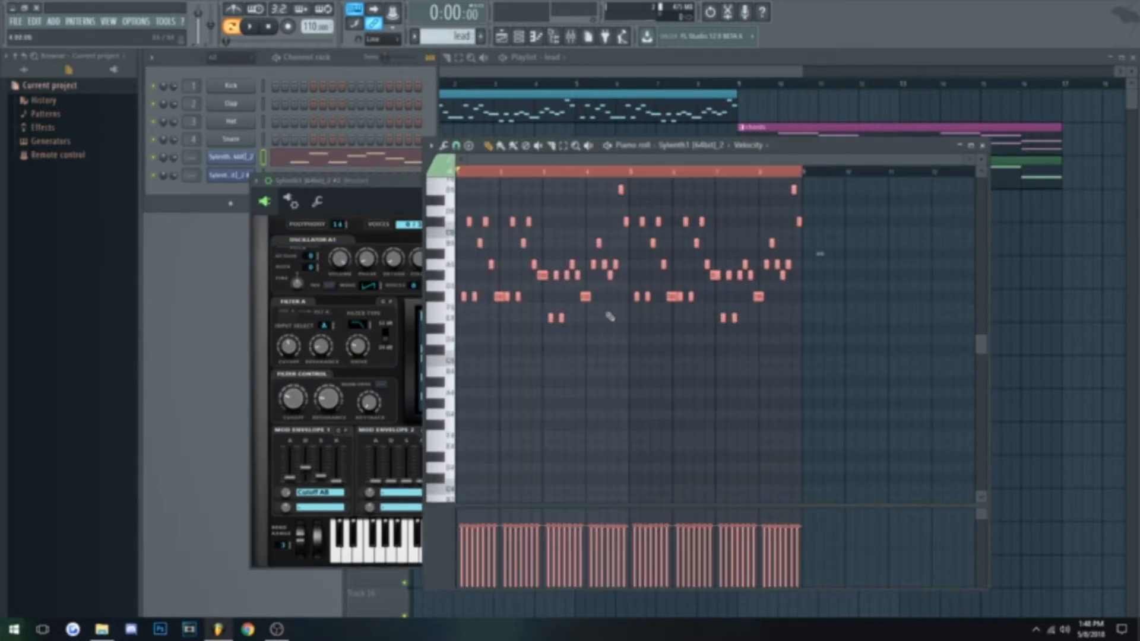
pyautogui.click(229, 178)
pyautogui.click(229, 179)
pyautogui.click(537, 37)
pyautogui.hotkey('ctrl', 'v')
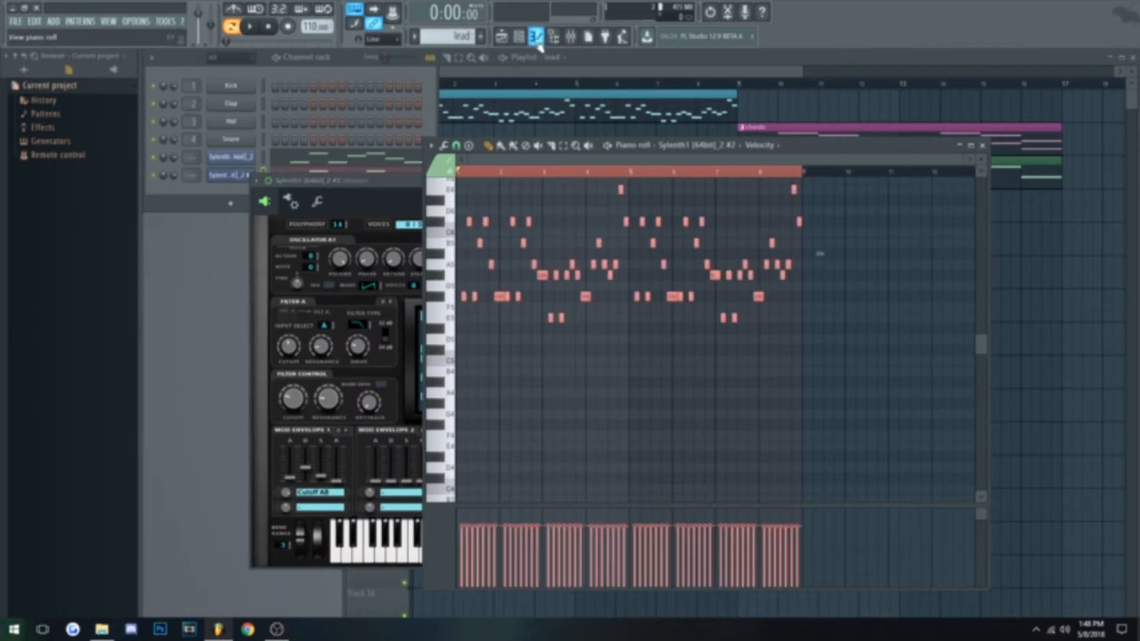
# - Play the lead through the cloned Sylenth1 alone and audition presets, settling on VANDALISM_LD_Supreme 1
pyautogui.click(400, 182)
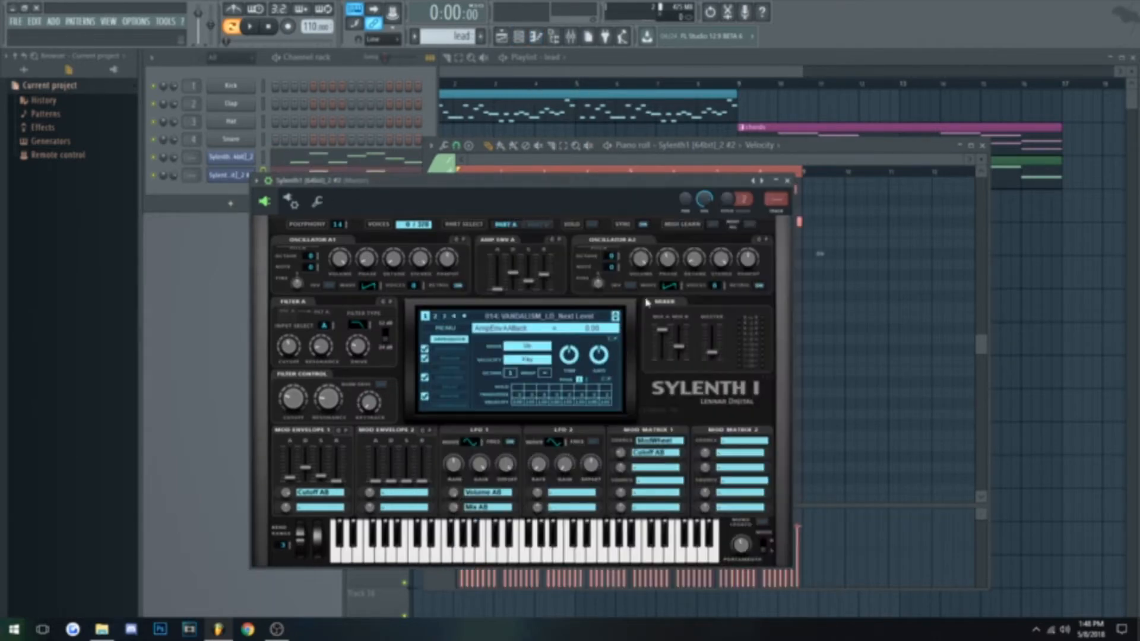
pyautogui.click(251, 26)
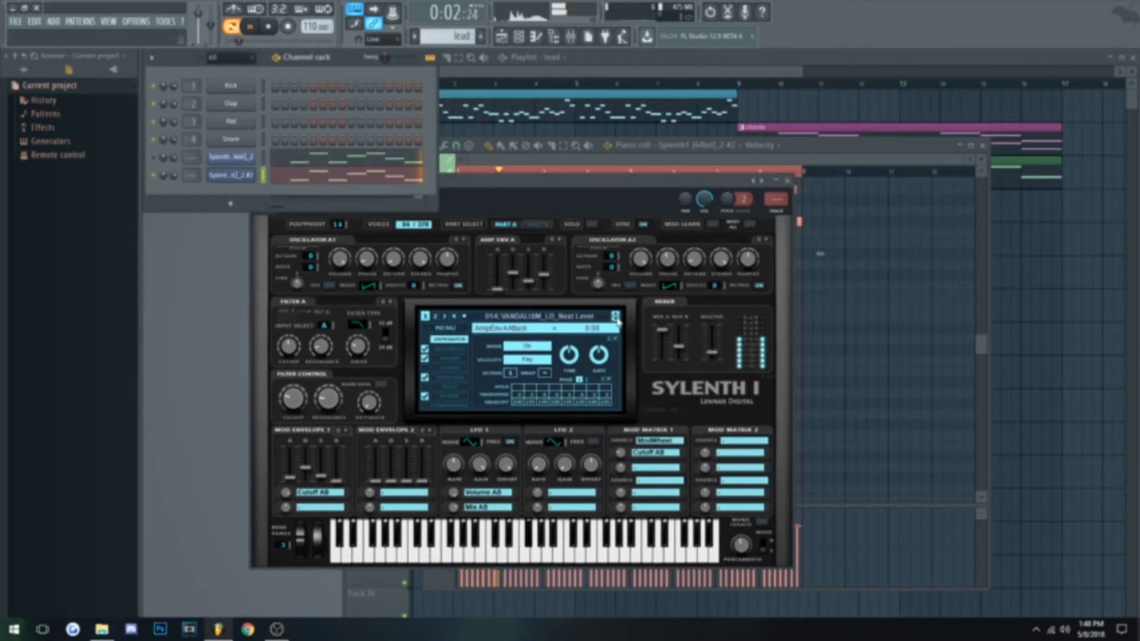
pyautogui.click(250, 26)
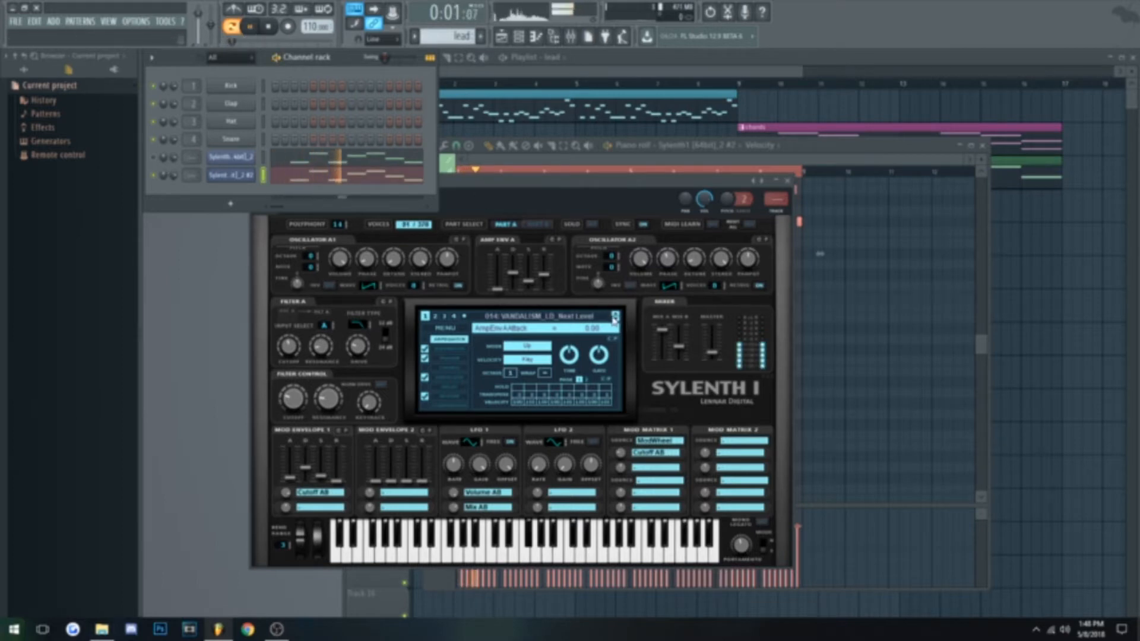
pyautogui.click(616, 319)
pyautogui.click(615, 320)
pyautogui.click(616, 321)
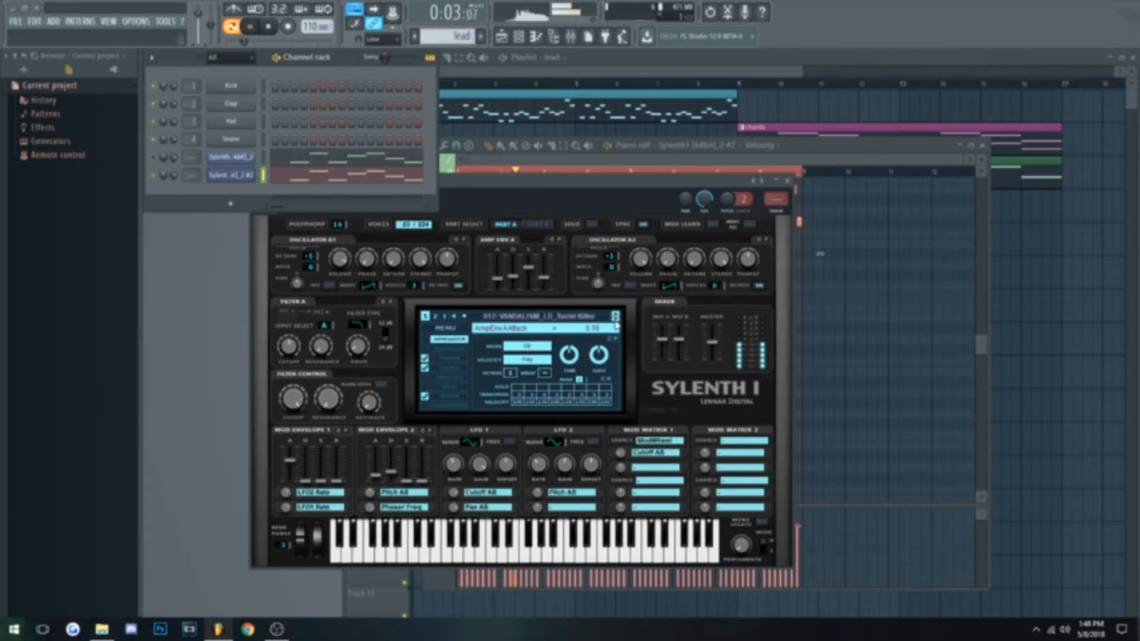
pyautogui.click(616, 321)
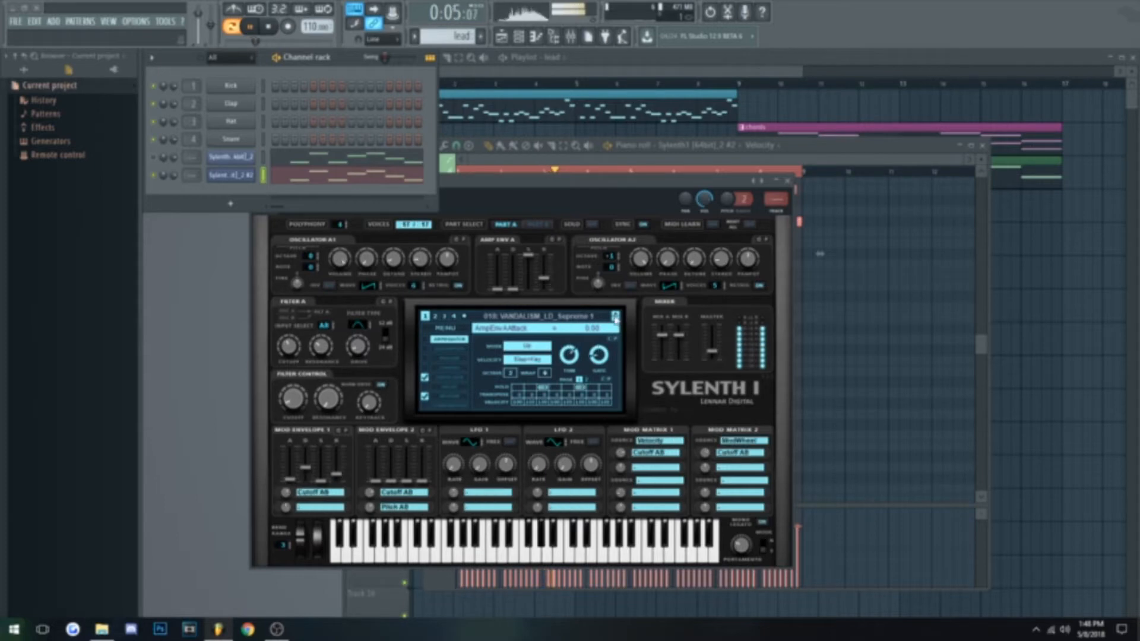
pyautogui.click(616, 321)
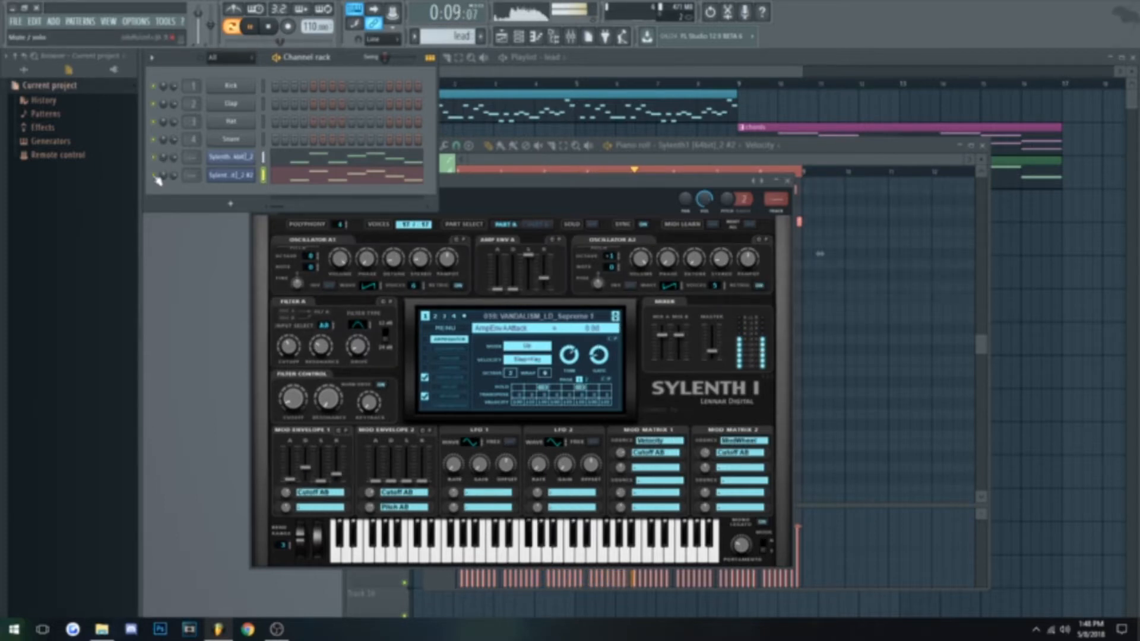
# - Adjust the reverb size and dry/wet mix in the original Sylenth1 channel while playing the lead, and close its synth window
pyautogui.click(267, 30)
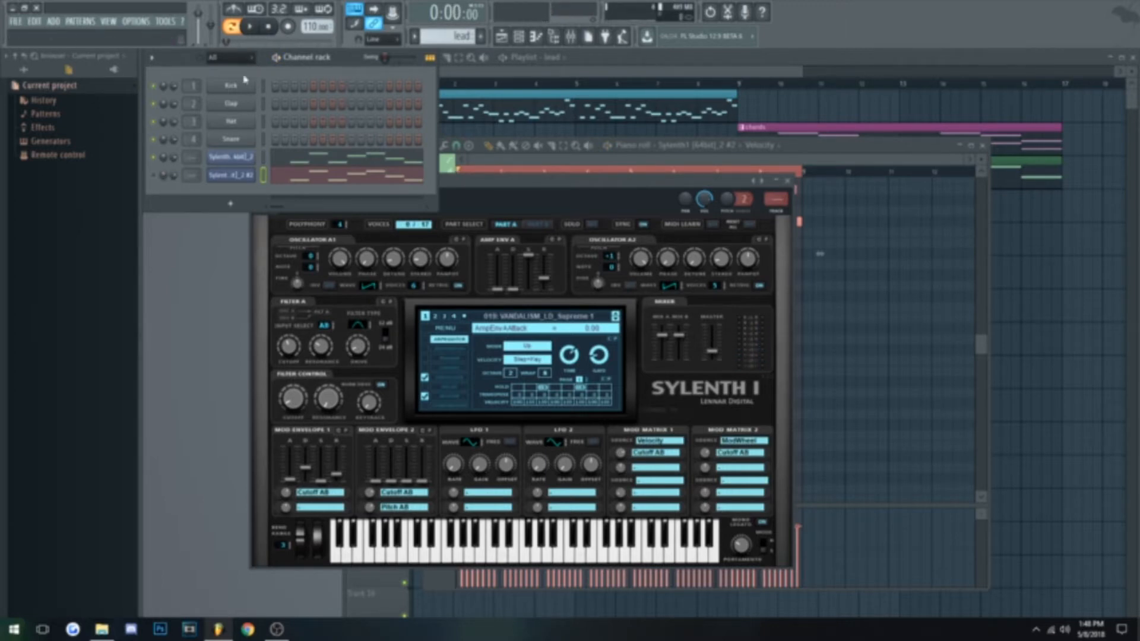
pyautogui.click(237, 158)
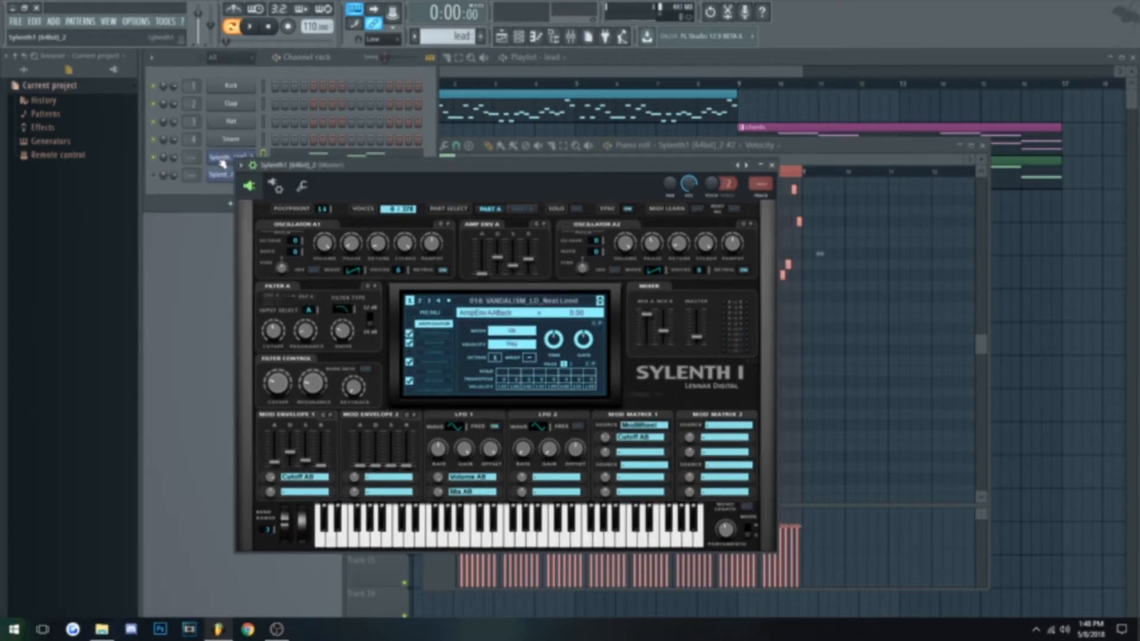
pyautogui.click(257, 33)
pyautogui.click(431, 382)
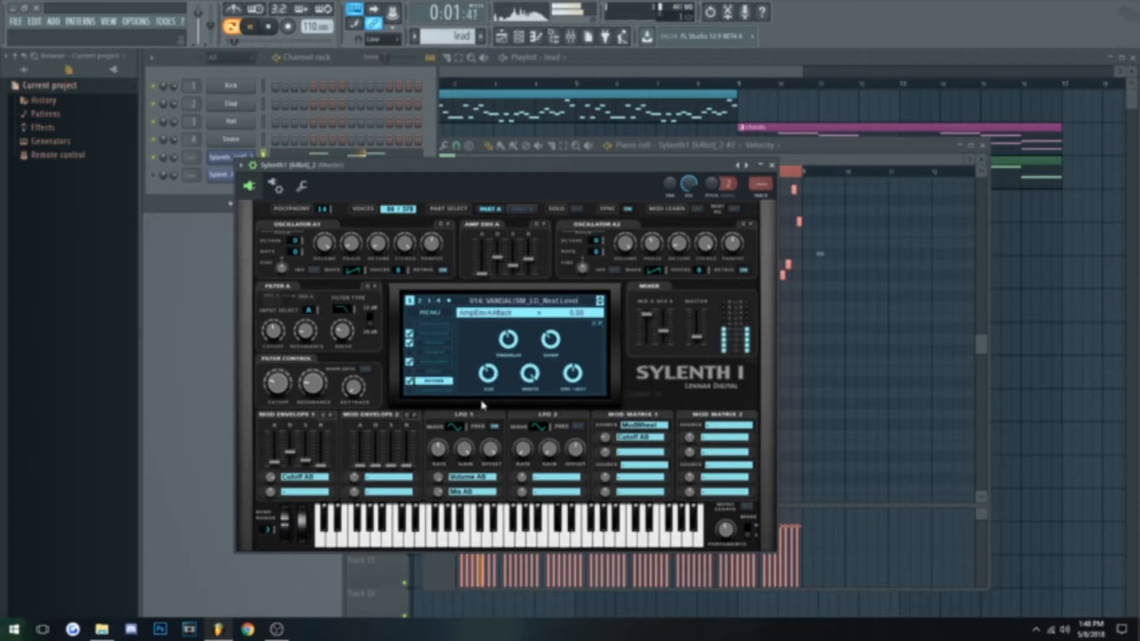
pyautogui.press('space')
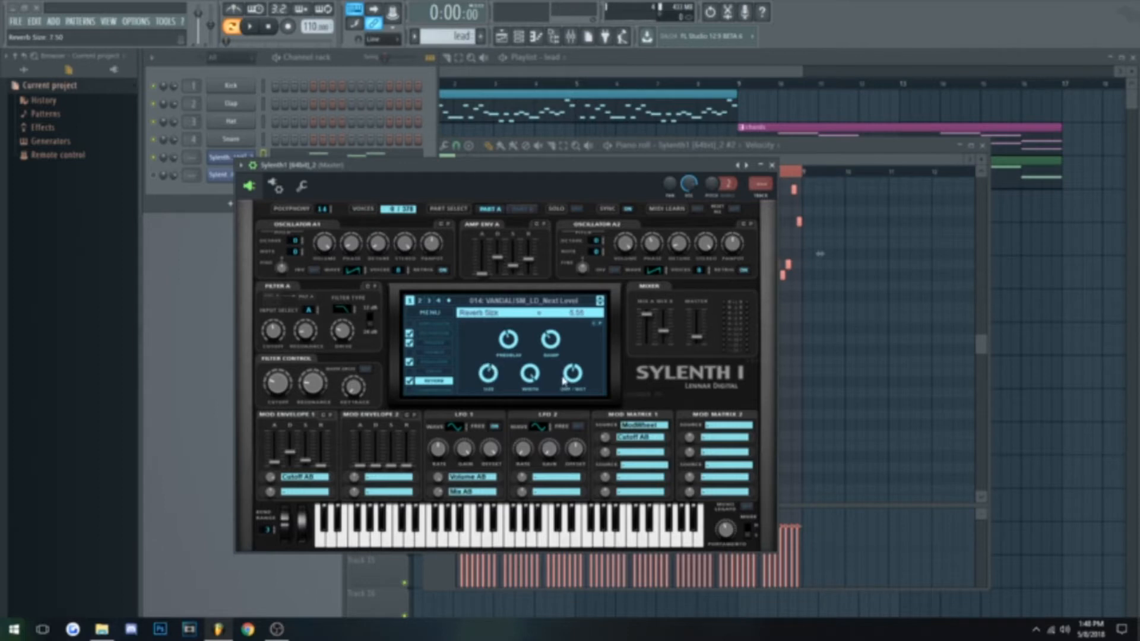
pyautogui.press('space')
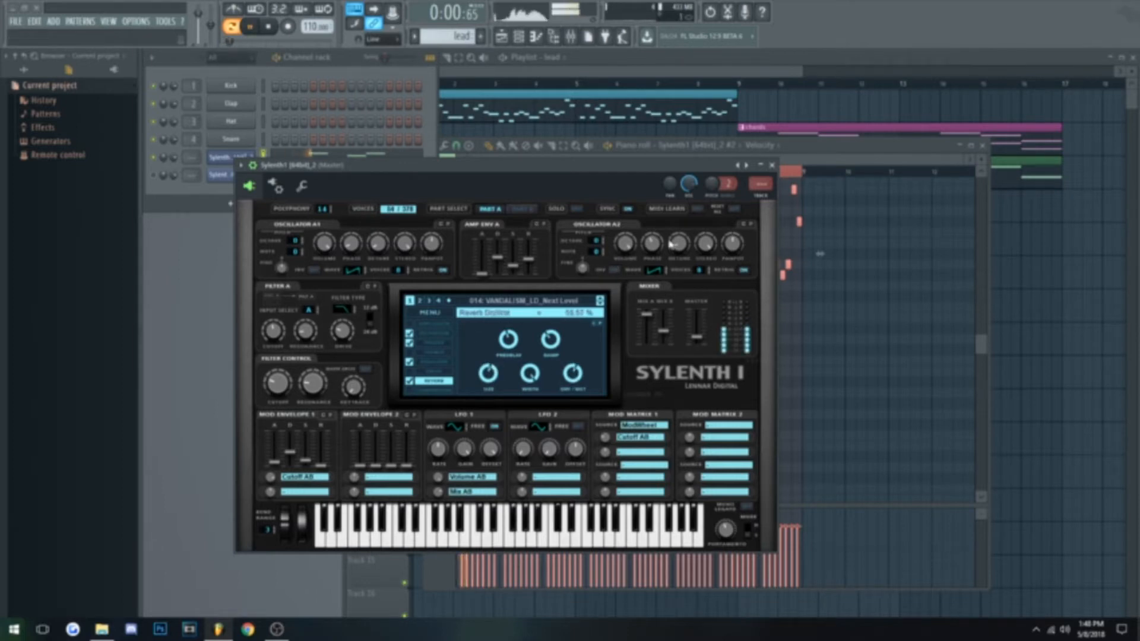
pyautogui.click(773, 165)
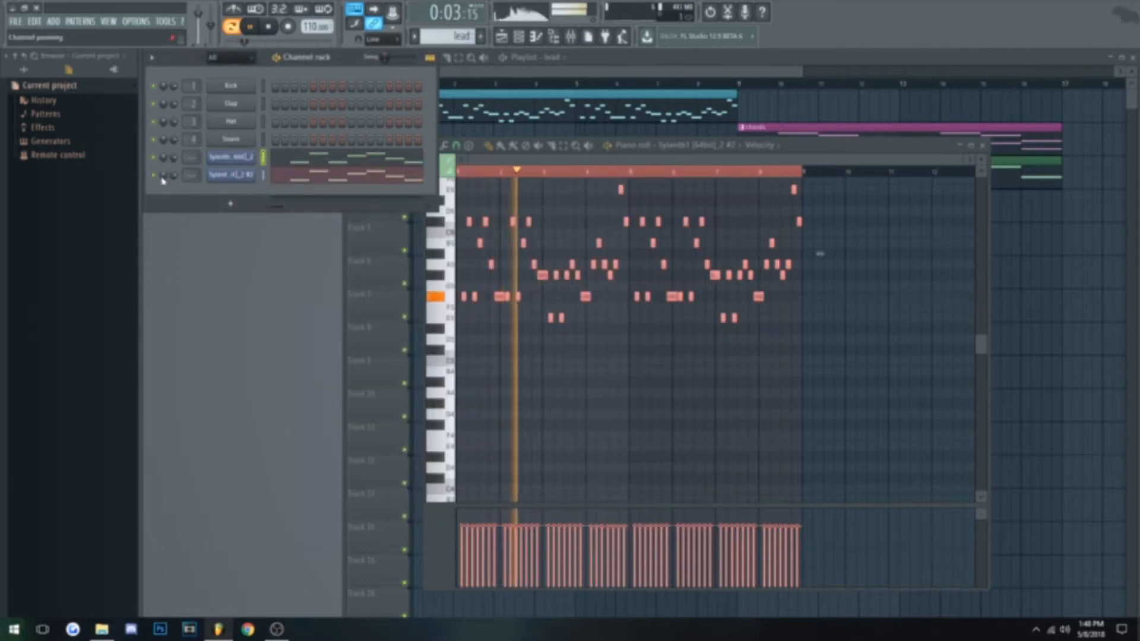
# - Open the cloned Sylenth1 channel's synth and adjust its reverb size
pyautogui.click(230, 176)
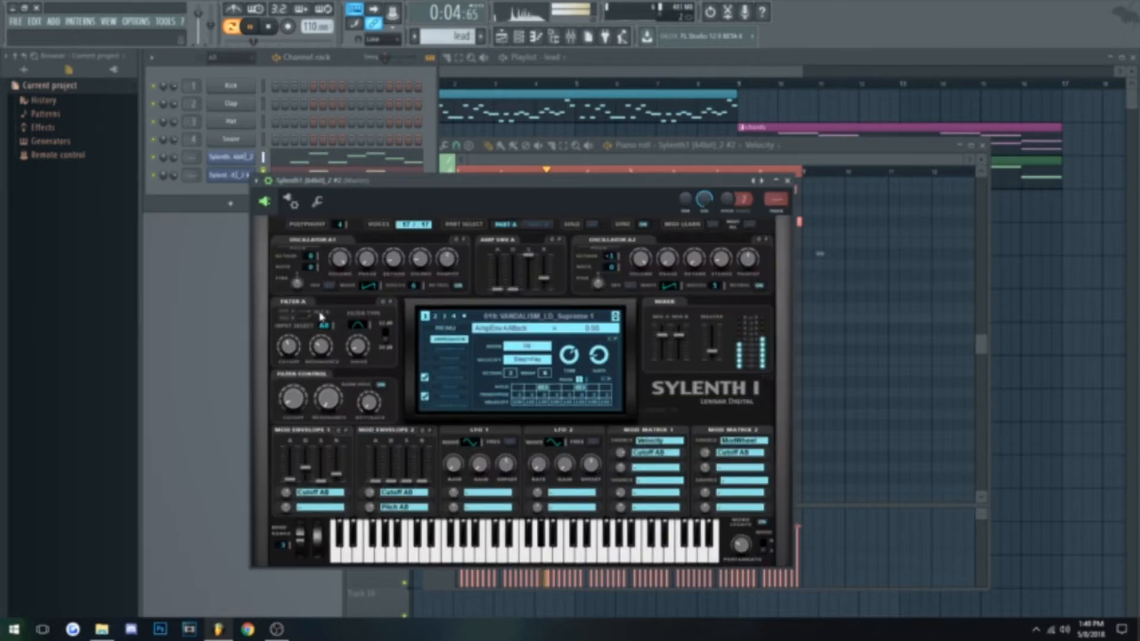
pyautogui.click(450, 396)
pyautogui.moveTo(509, 395); pyautogui.dragTo(510, 389)
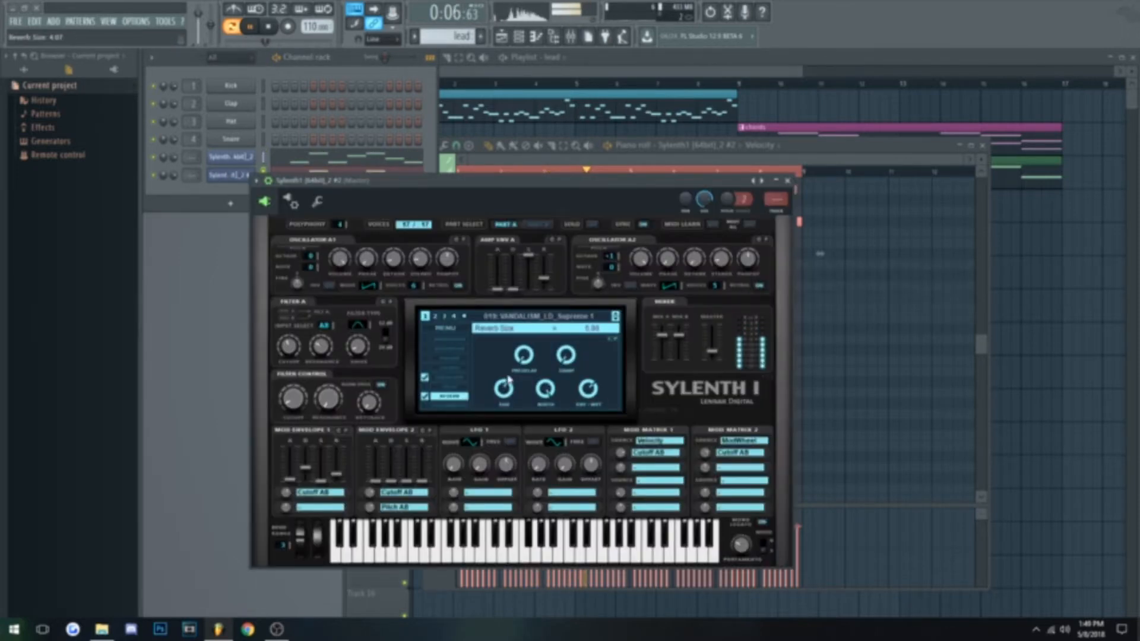
# - Adjust the cloned Sylenth1's equalizer bass and treble while playing its lead layer, and stop playback
pyautogui.click(447, 379)
pyautogui.press('space')
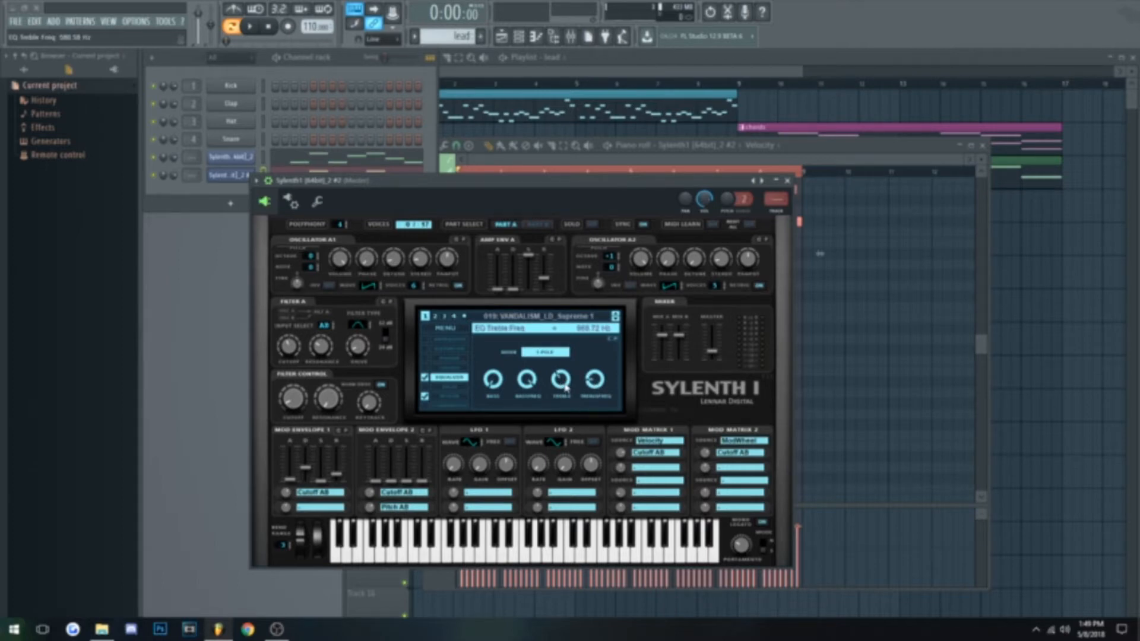
pyautogui.click(165, 193)
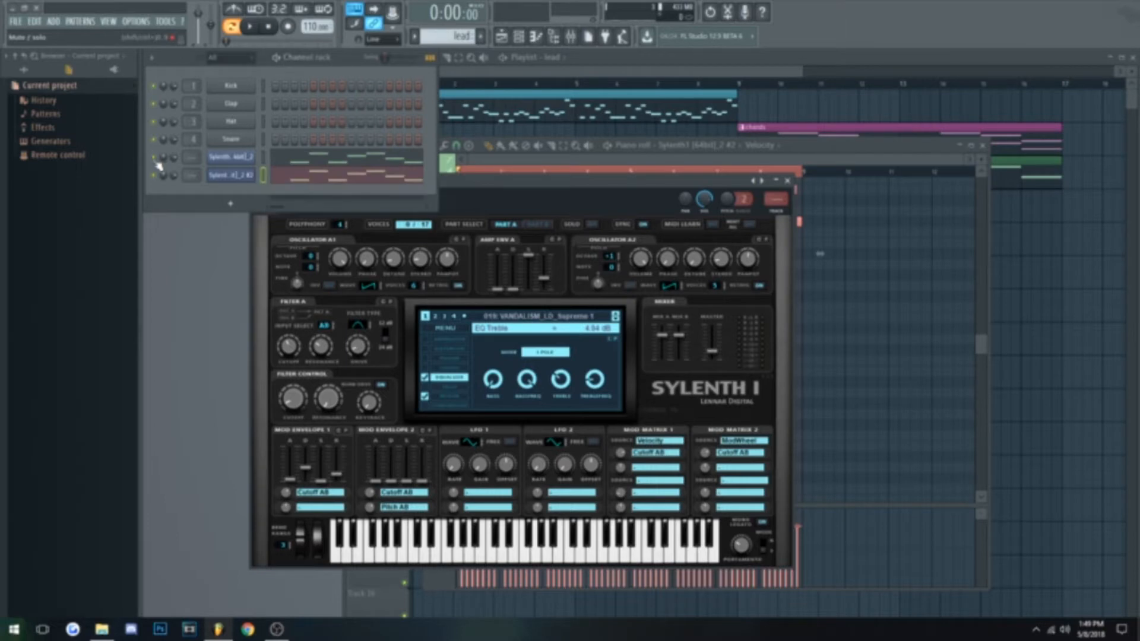
pyautogui.click(253, 28)
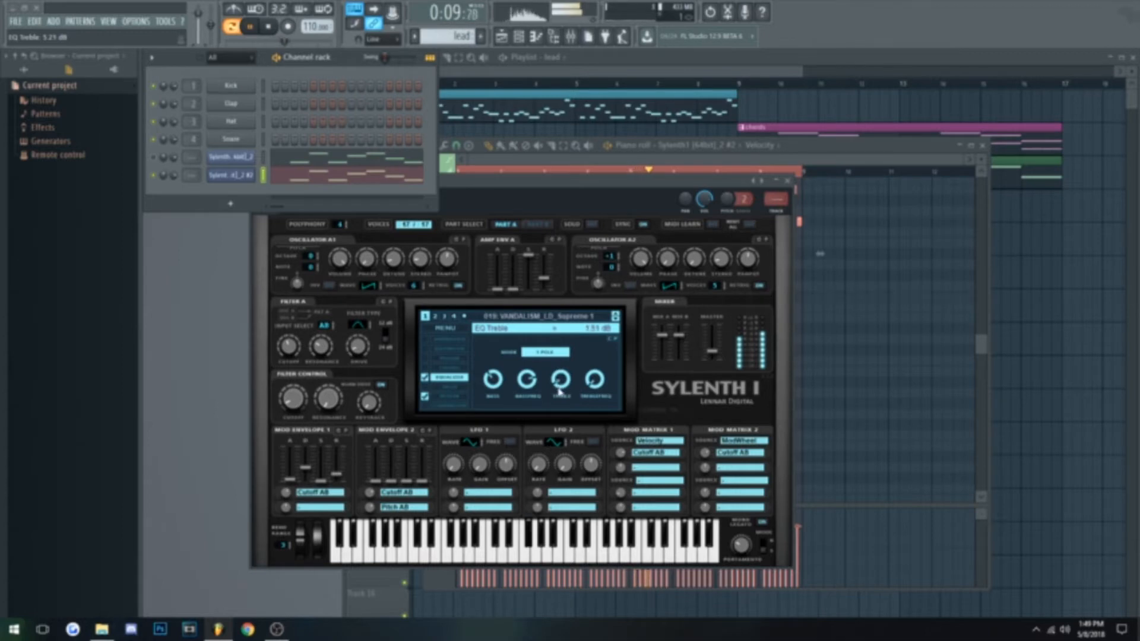
pyautogui.moveTo(560, 392); pyautogui.dragTo(575, 273)
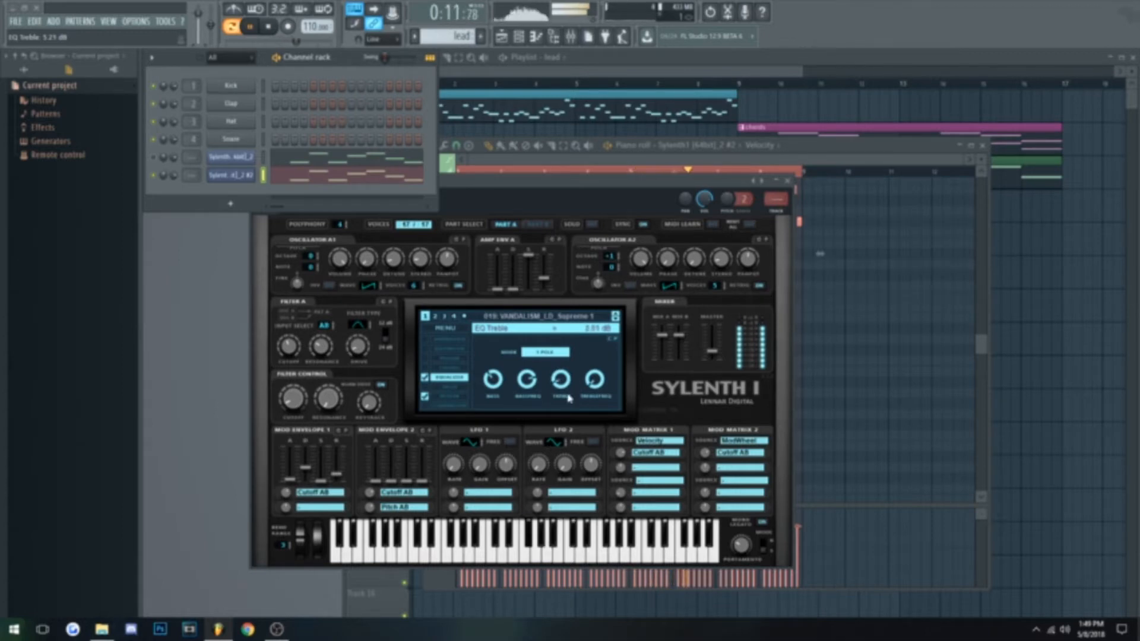
pyautogui.click(269, 27)
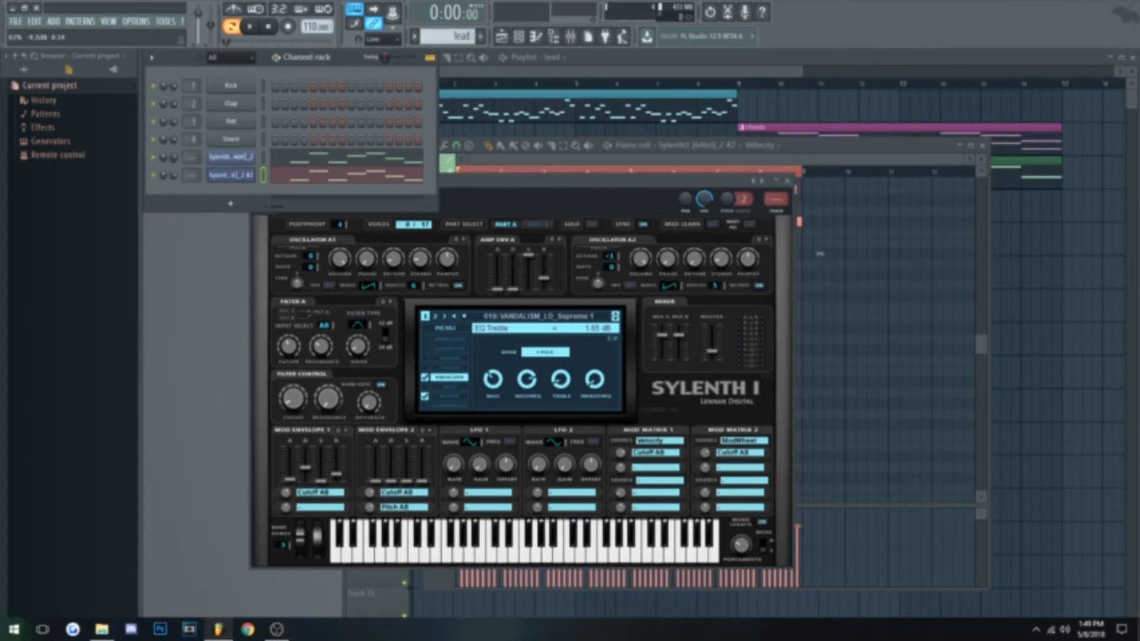
# - Set oscillator A2's octave to -1 in the original Sylenth1 and bring the cloned layer back into playback
pyautogui.click(254, 161)
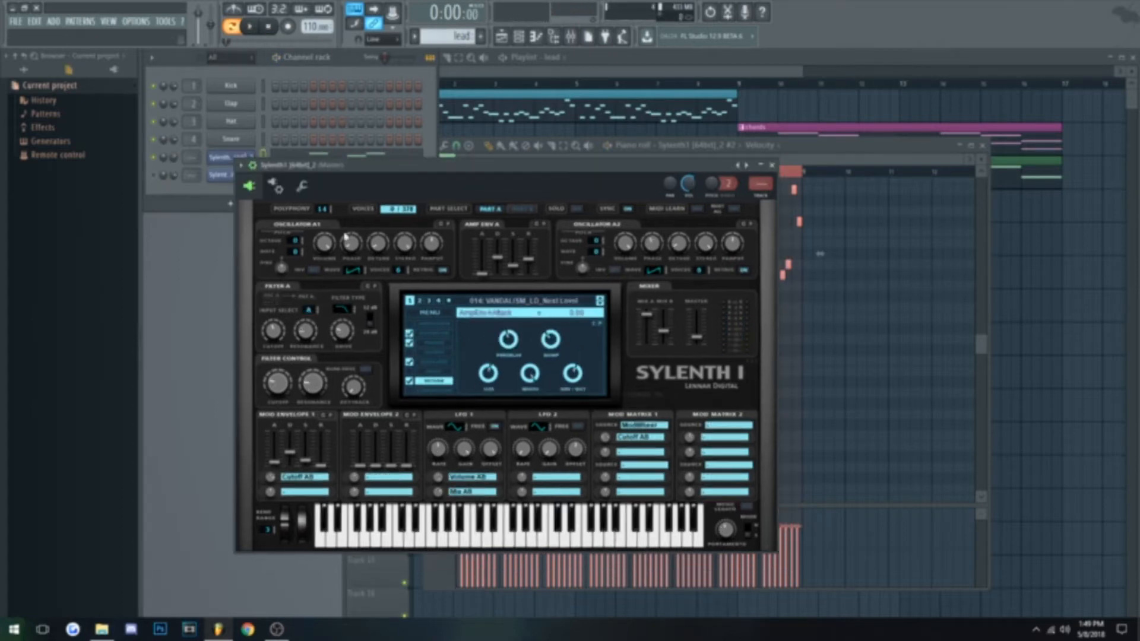
pyautogui.click(251, 27)
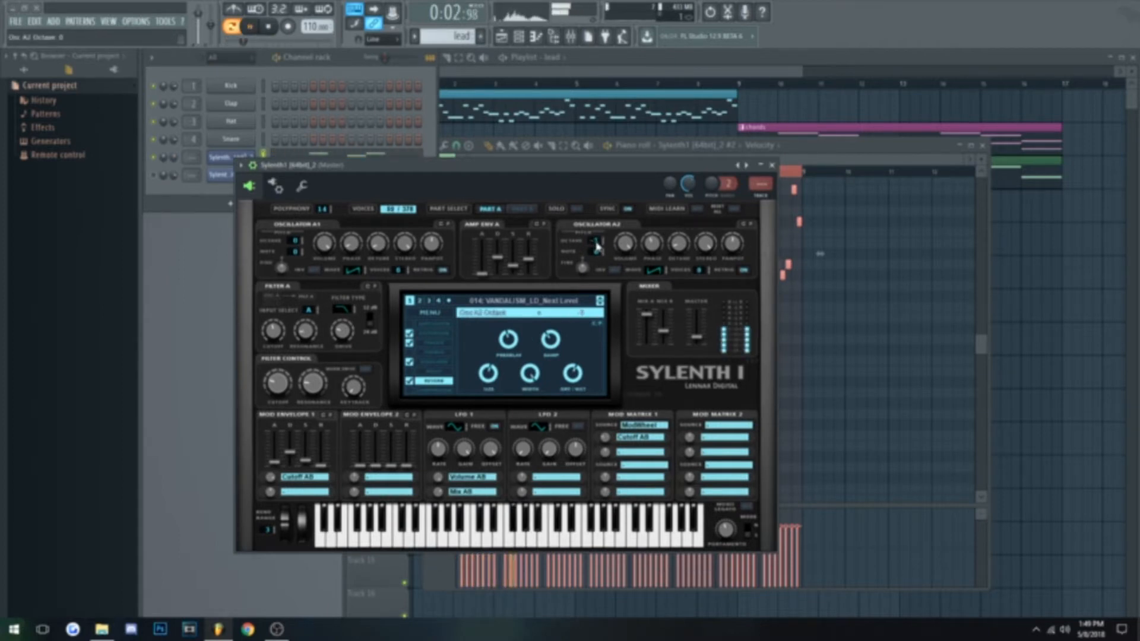
pyautogui.click(154, 175)
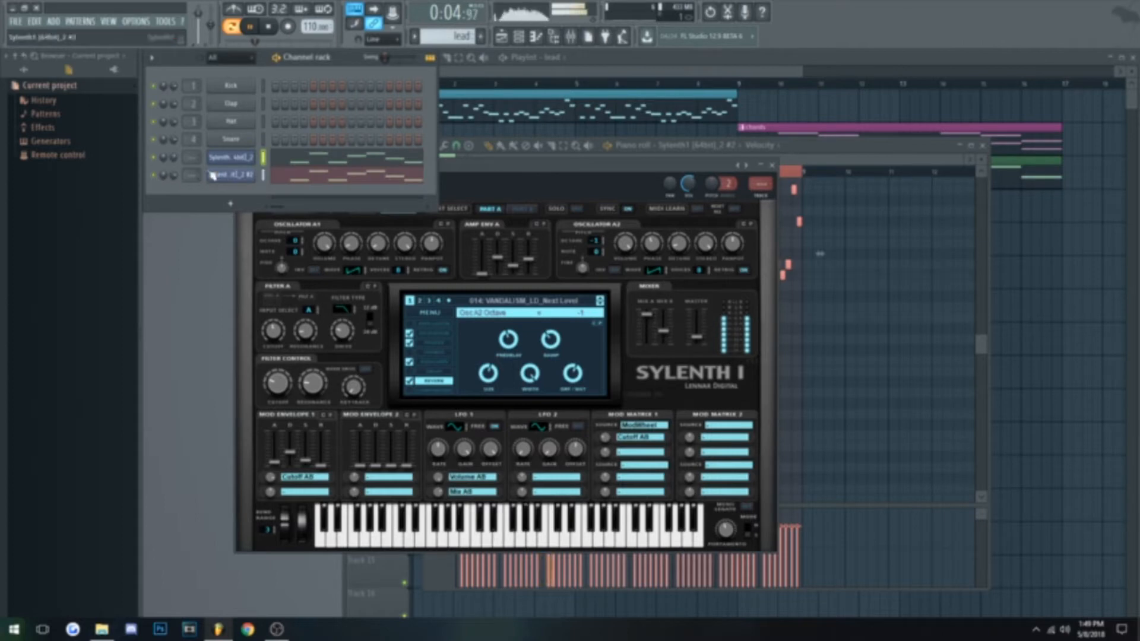
# - Set oscillator A2's octave to 0 in the cloned Sylenth1, check oscillator A1's octave, and close the synth window
pyautogui.click(241, 180)
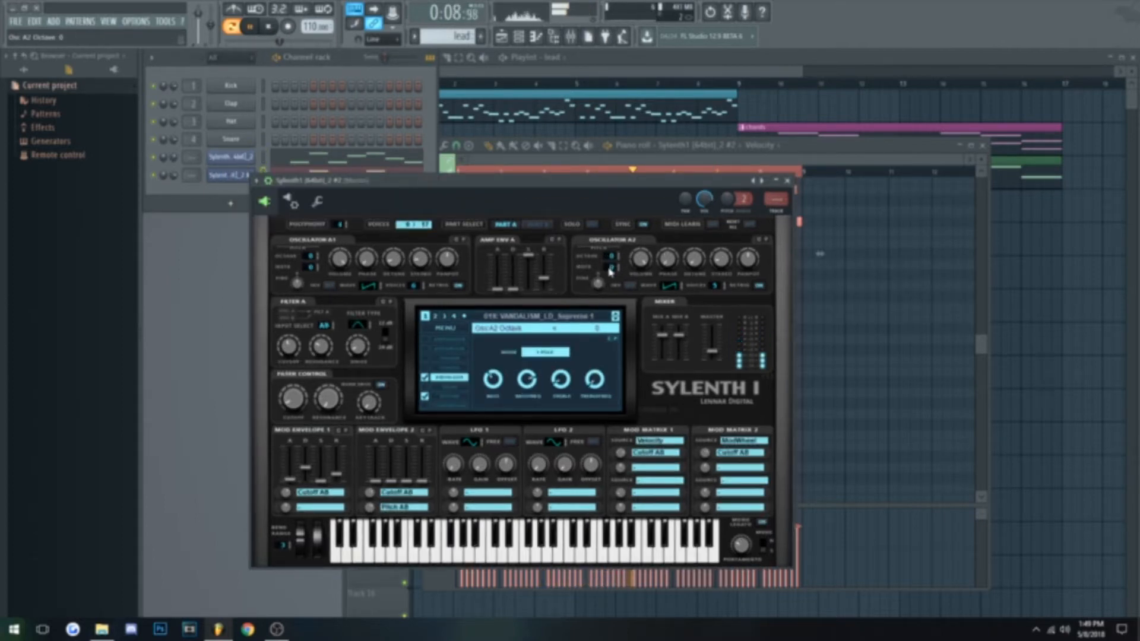
pyautogui.click(316, 254)
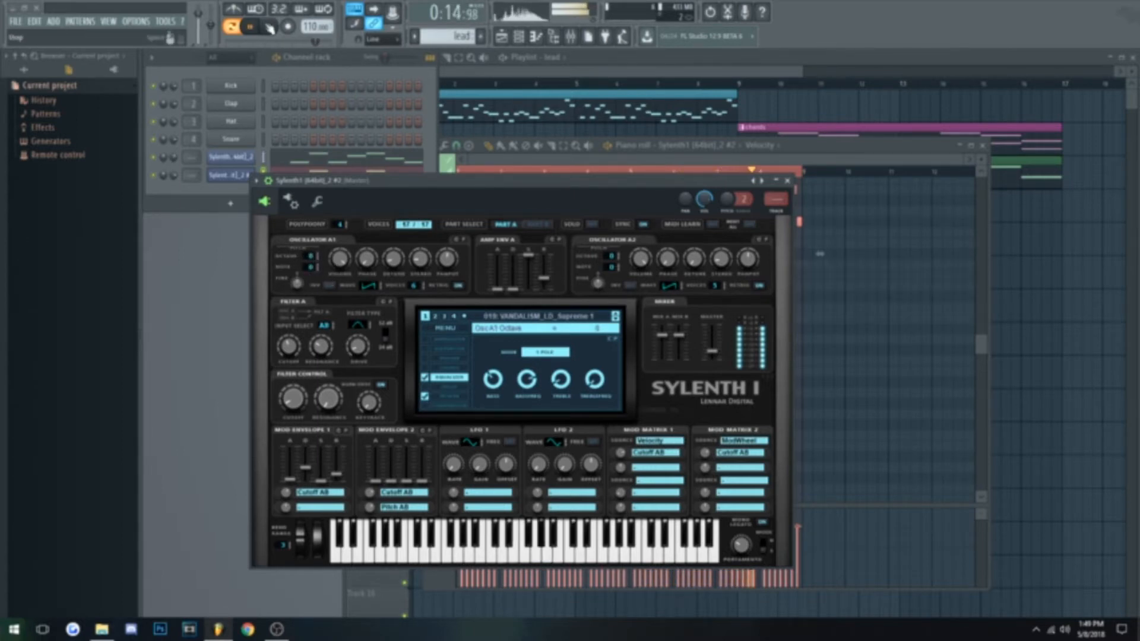
pyautogui.press('space')
pyautogui.click(787, 181)
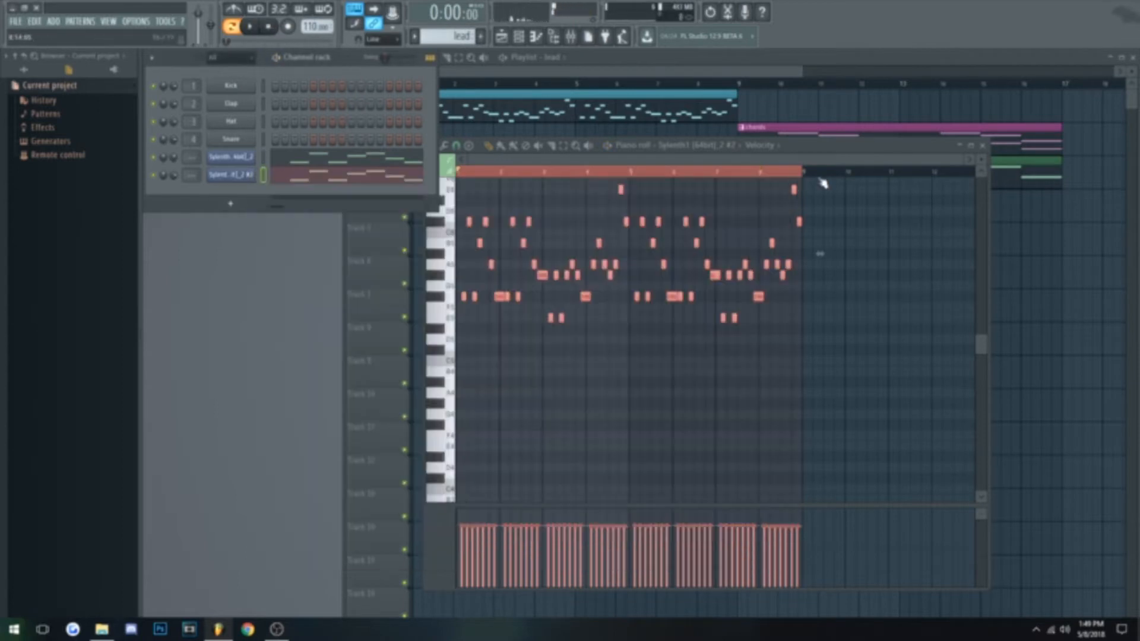
# - Close the piano roll and clone the second Sylenth1 channel to add a third lead layer
pyautogui.click(983, 146)
pyautogui.click(294, 176)
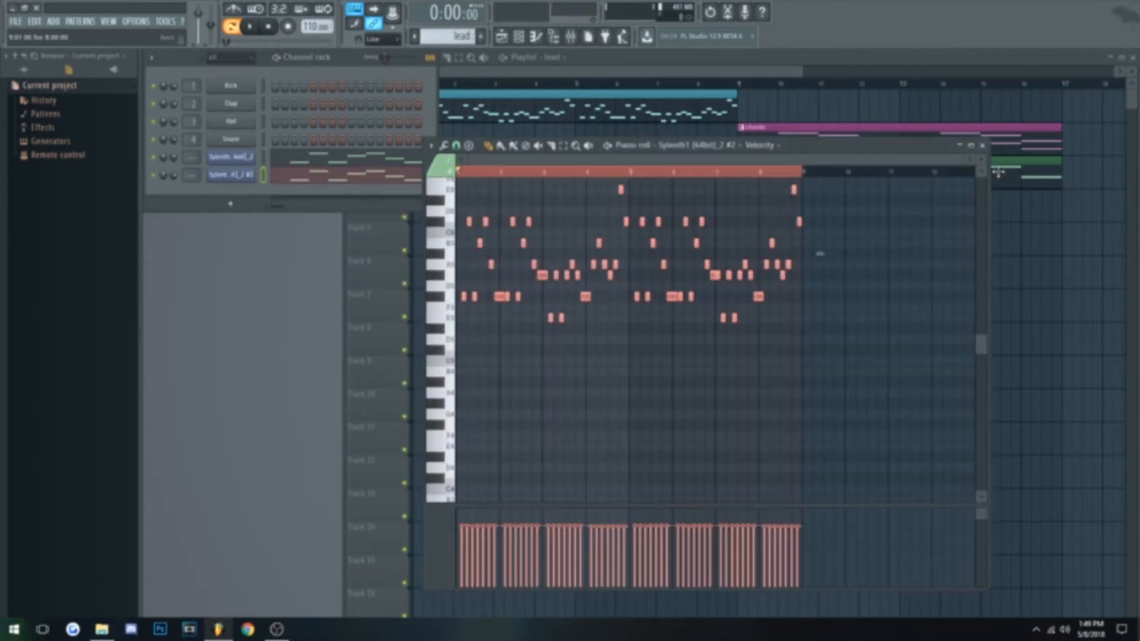
pyautogui.click(983, 146)
pyautogui.rightClick(232, 173)
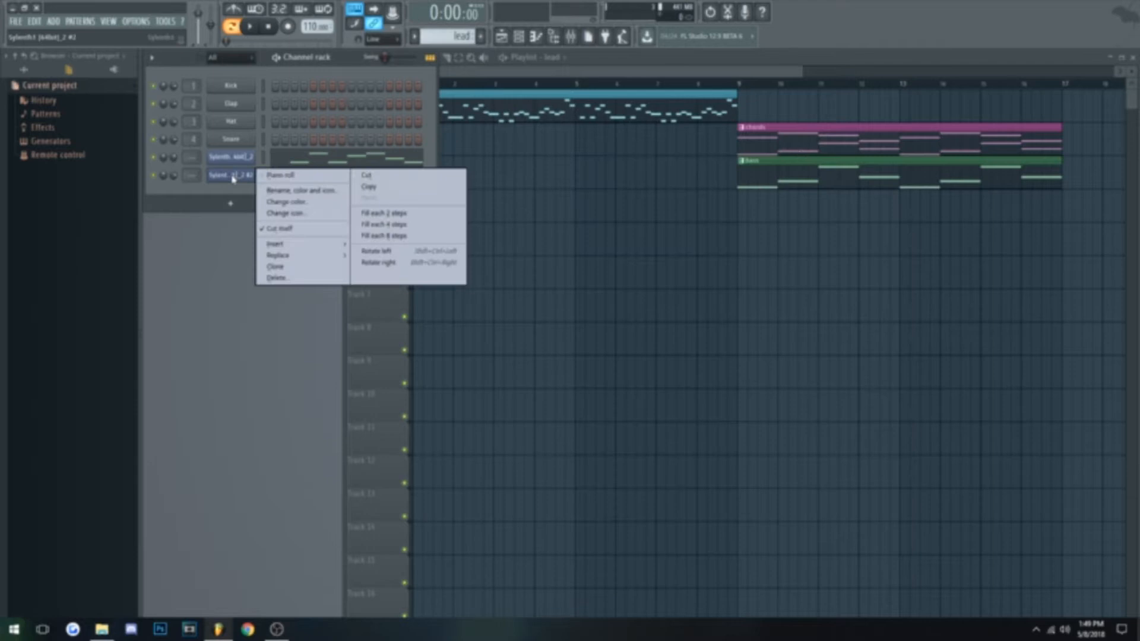
pyautogui.click(288, 268)
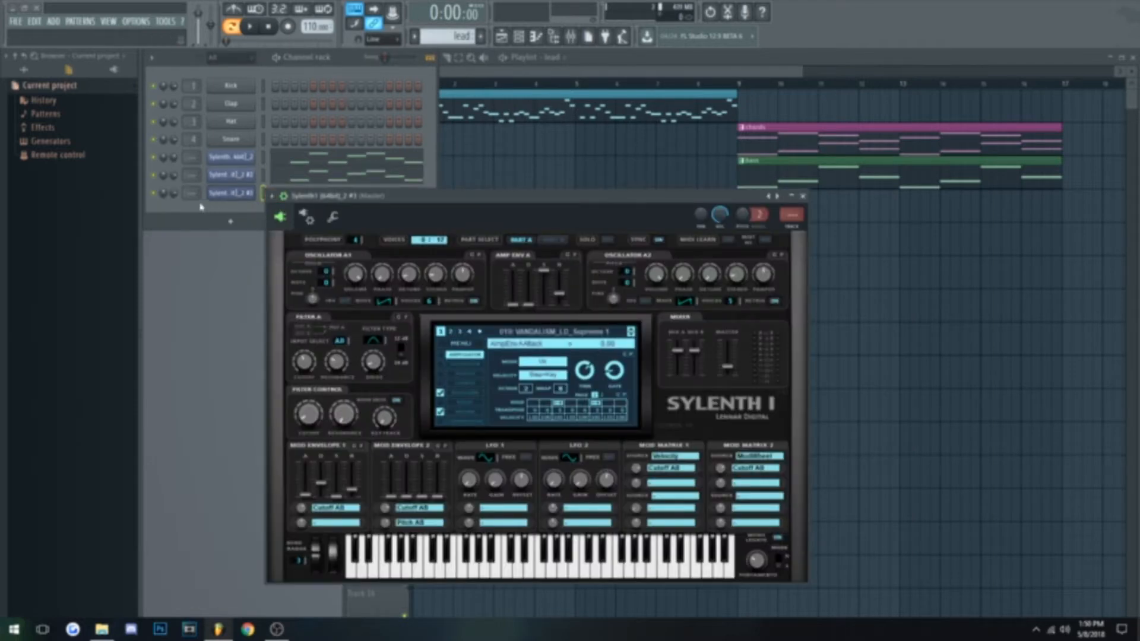
# - Paste the lead notes into the third Sylenth1 channel's piano roll and bring up its synth window
pyautogui.click(160, 184)
pyautogui.click(538, 37)
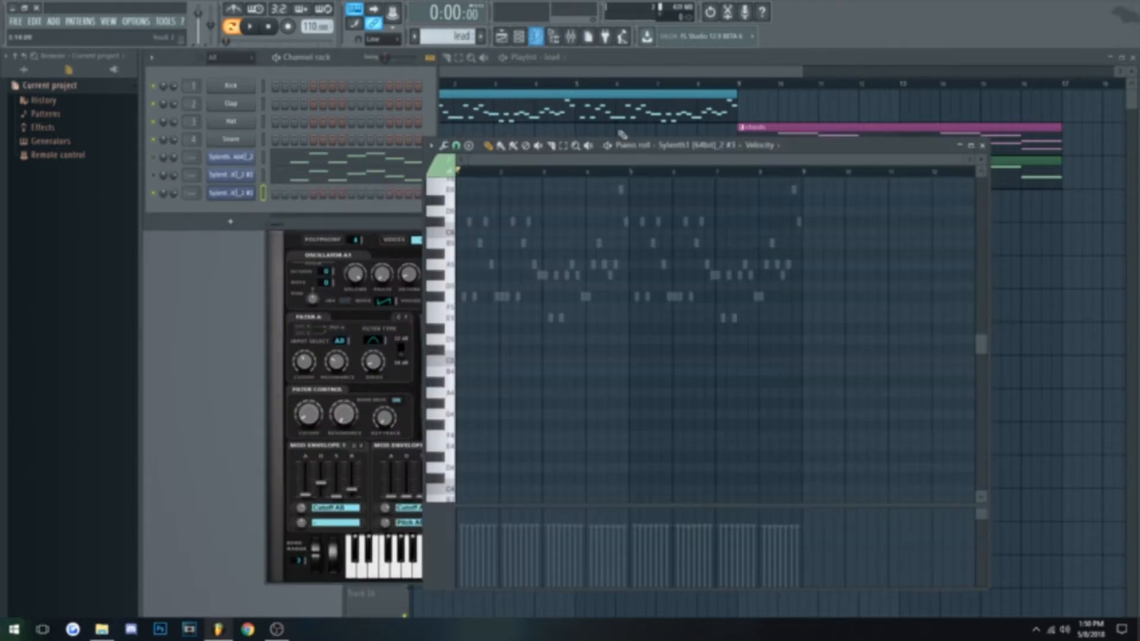
pyautogui.hotkey('ctrl', 'v')
pyautogui.click(237, 196)
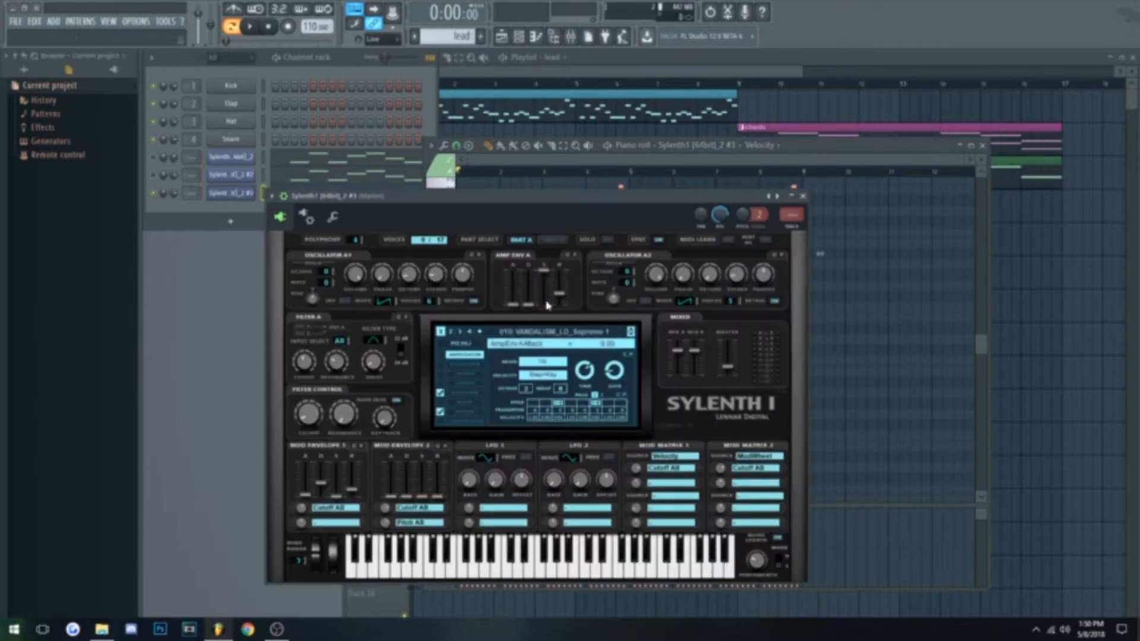
# - Mute the first two lead layers and audition the third Sylenth1's presets from VANDALISM_LD_Supreme 2 to VANDALISM_LD_You Did It!
pyautogui.click(631, 334)
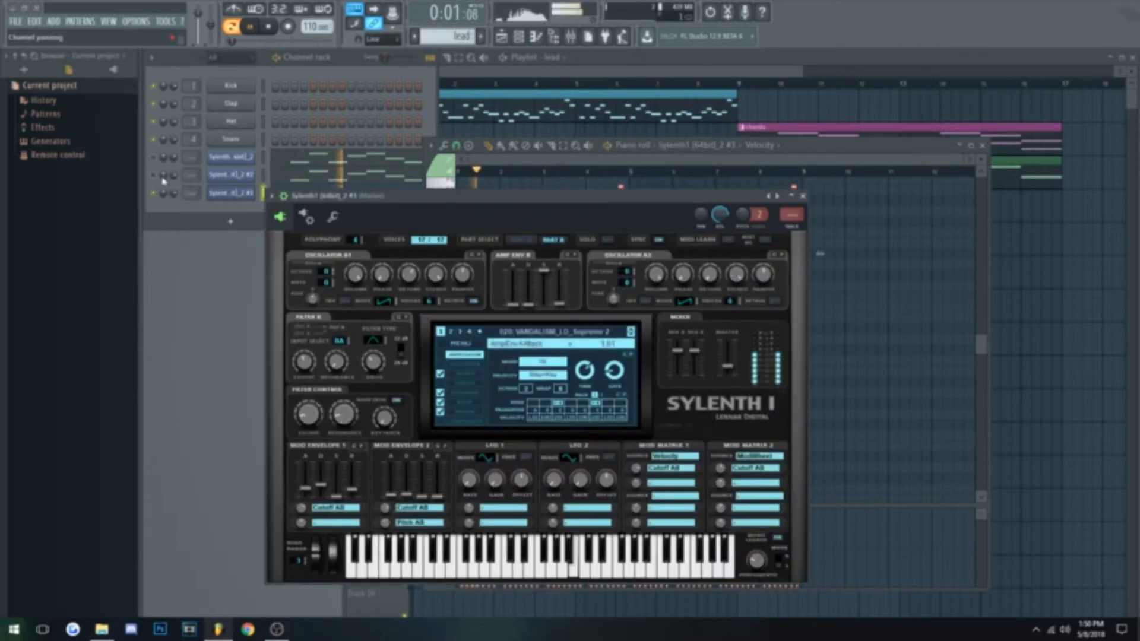
pyautogui.click(154, 158)
pyautogui.click(155, 175)
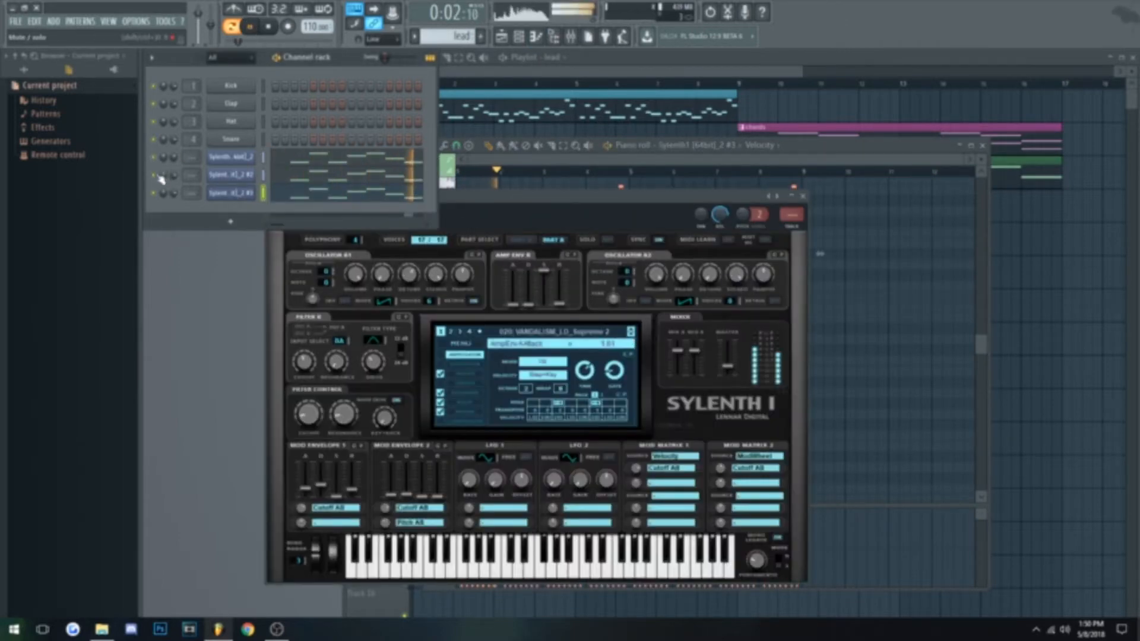
pyautogui.click(632, 334)
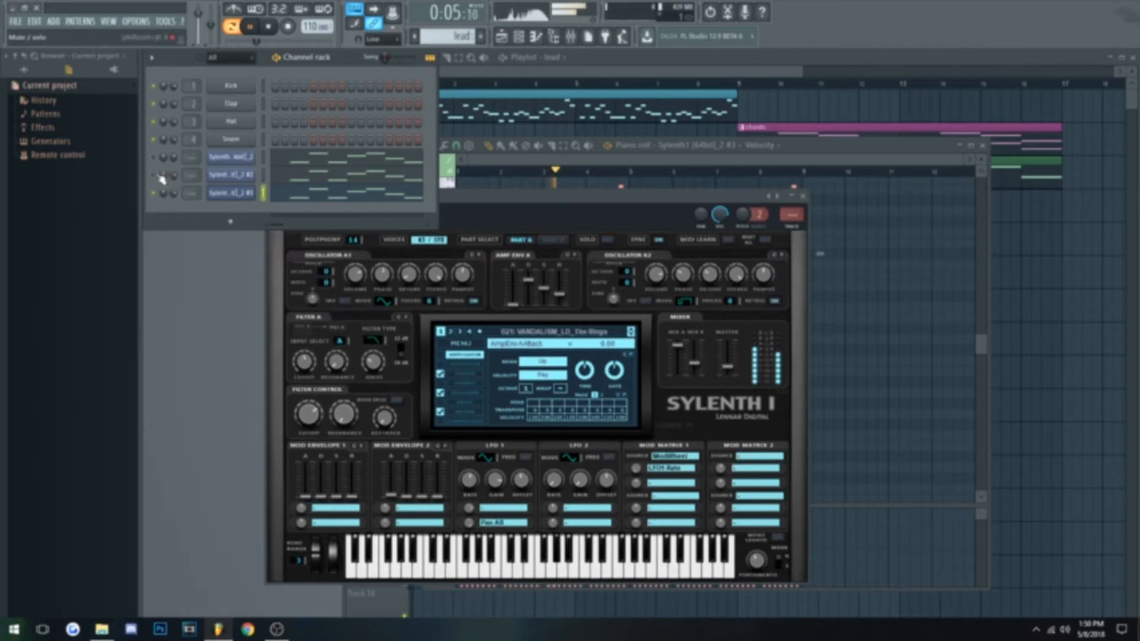
pyautogui.click(631, 339)
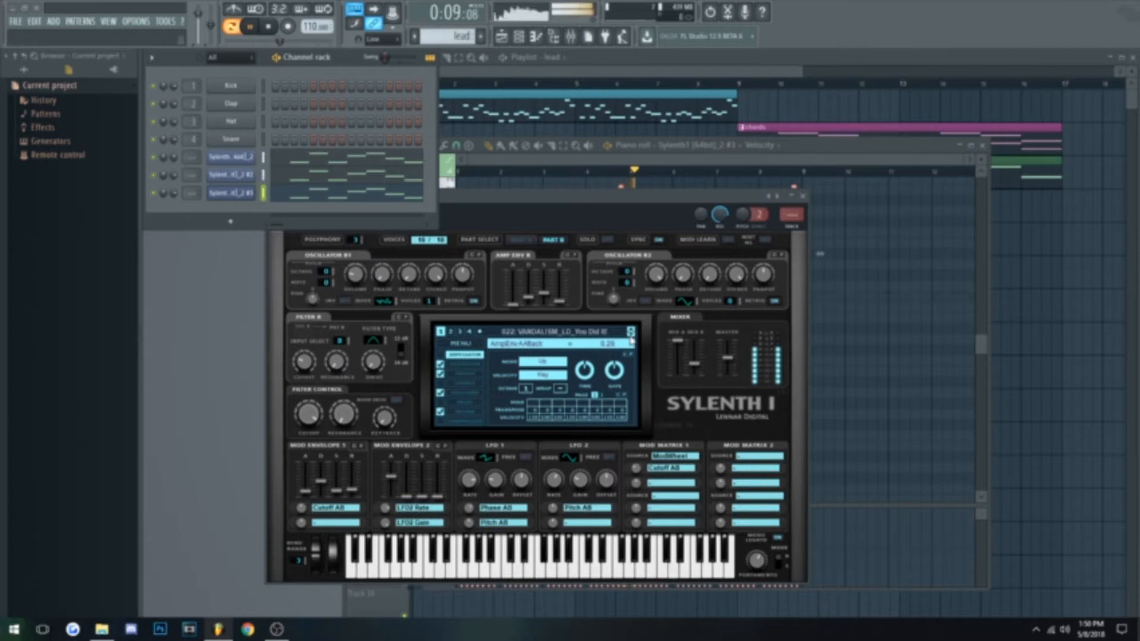
# - Enable OverDrive distortion on the third Sylenth1, adjust its amount and dry/wet mix, and change the equalizer's treble
pyautogui.click(442, 366)
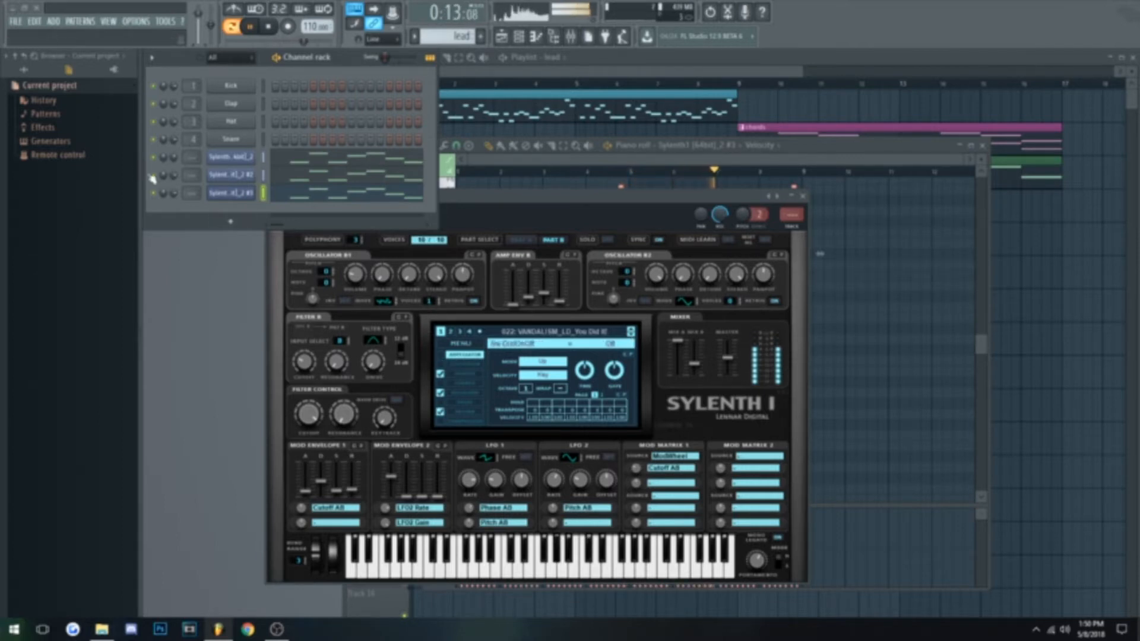
pyautogui.click(466, 365)
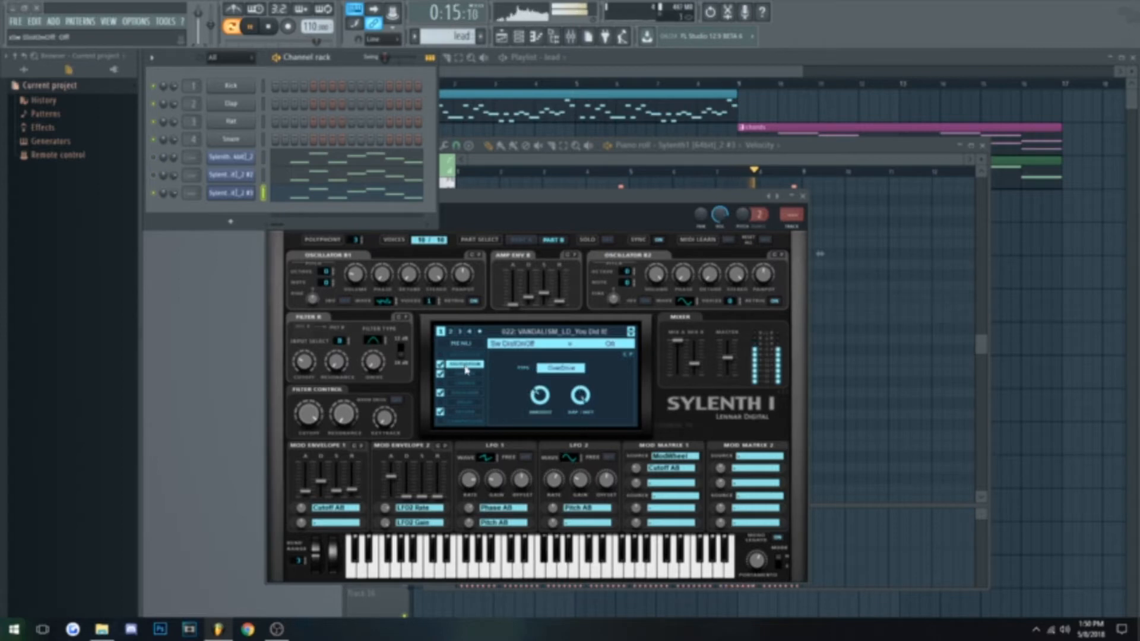
pyautogui.moveTo(544, 404); pyautogui.dragTo(511, 392)
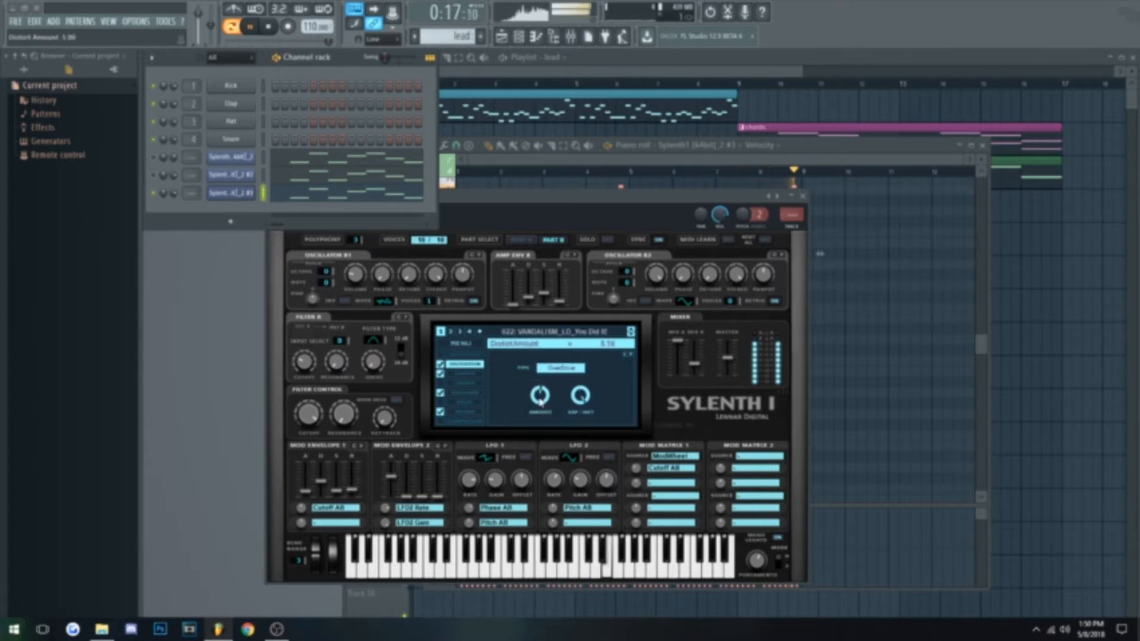
pyautogui.click(465, 393)
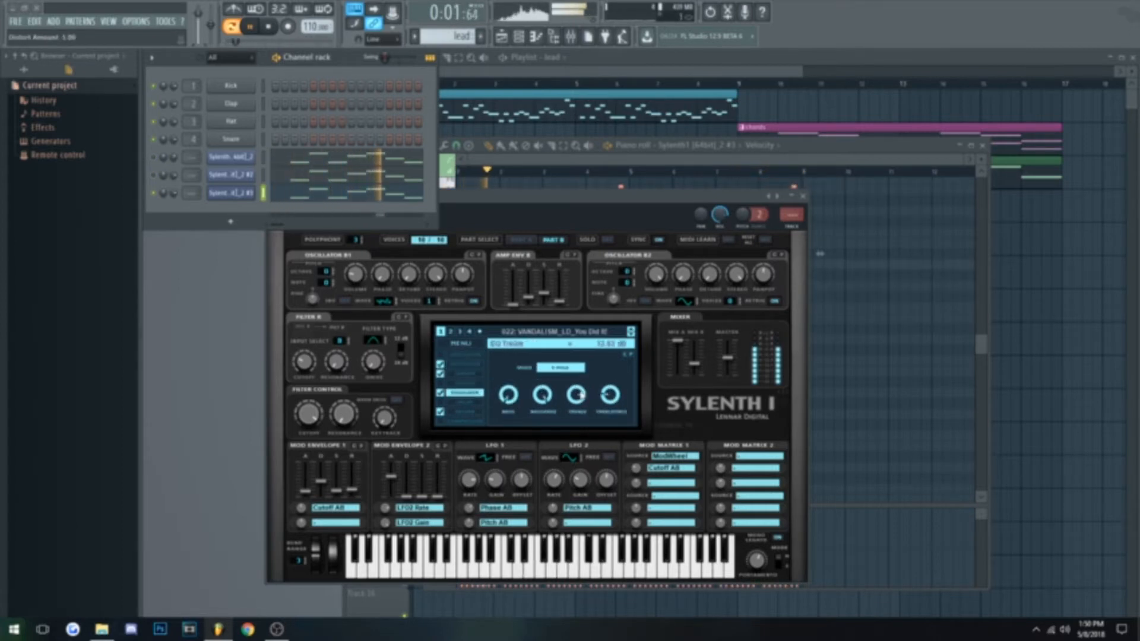
pyautogui.moveTo(582, 393); pyautogui.dragTo(573, 403)
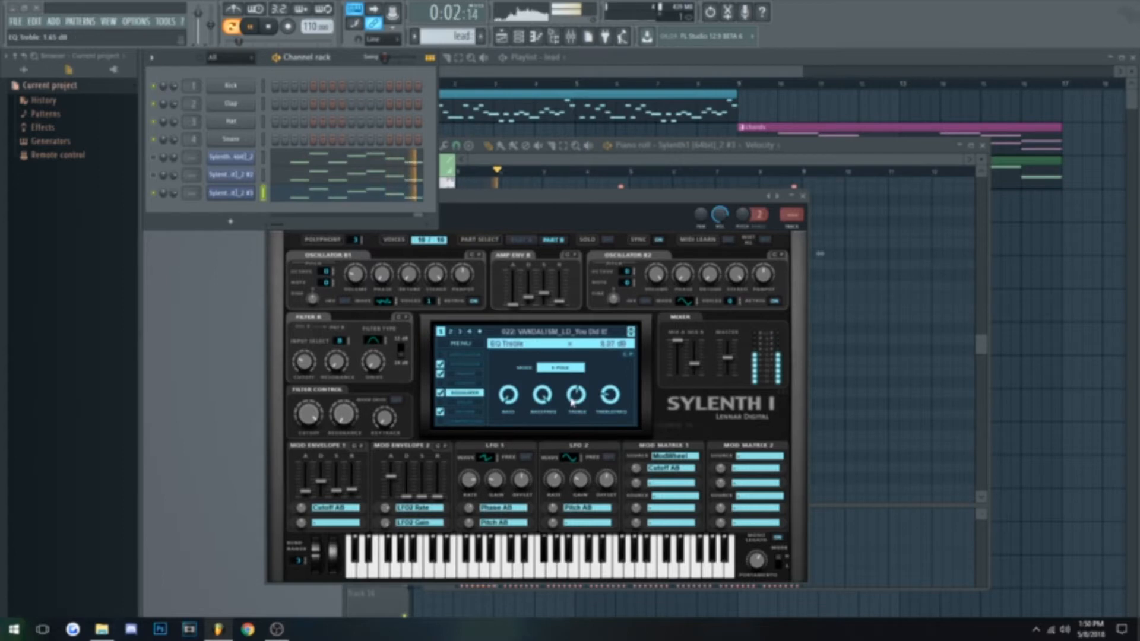
pyautogui.click(444, 368)
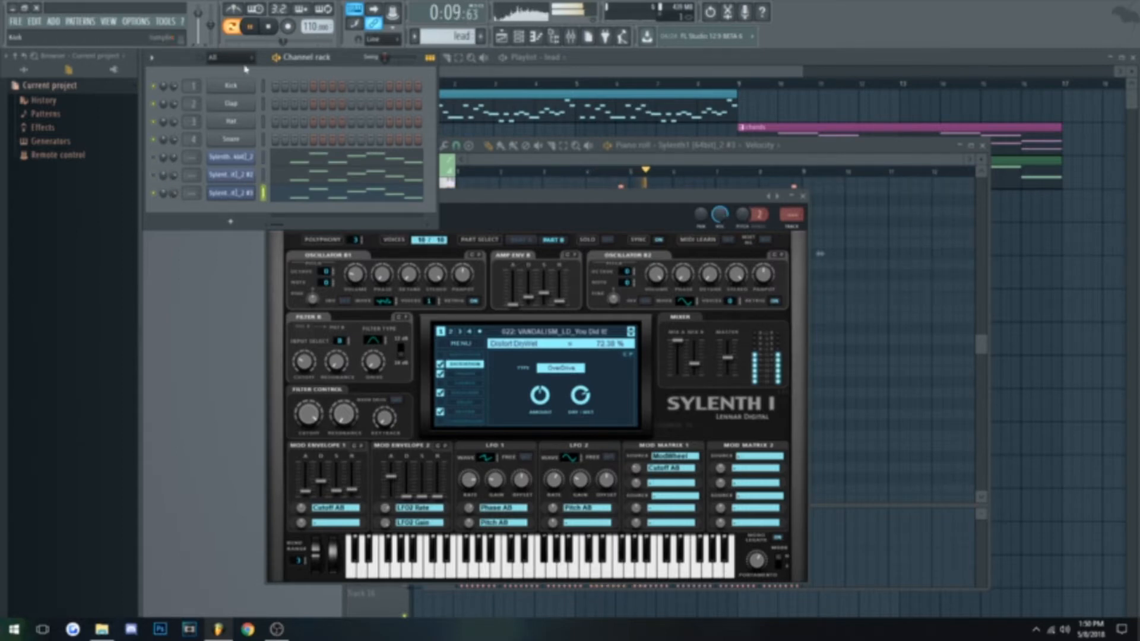
# - Bring the third Sylenth1's window back up and audition the VANDALISM_LD_Opus and VANDALISM_LD_Voyager presets
pyautogui.click(259, 27)
pyautogui.click(231, 192)
pyautogui.click(231, 192)
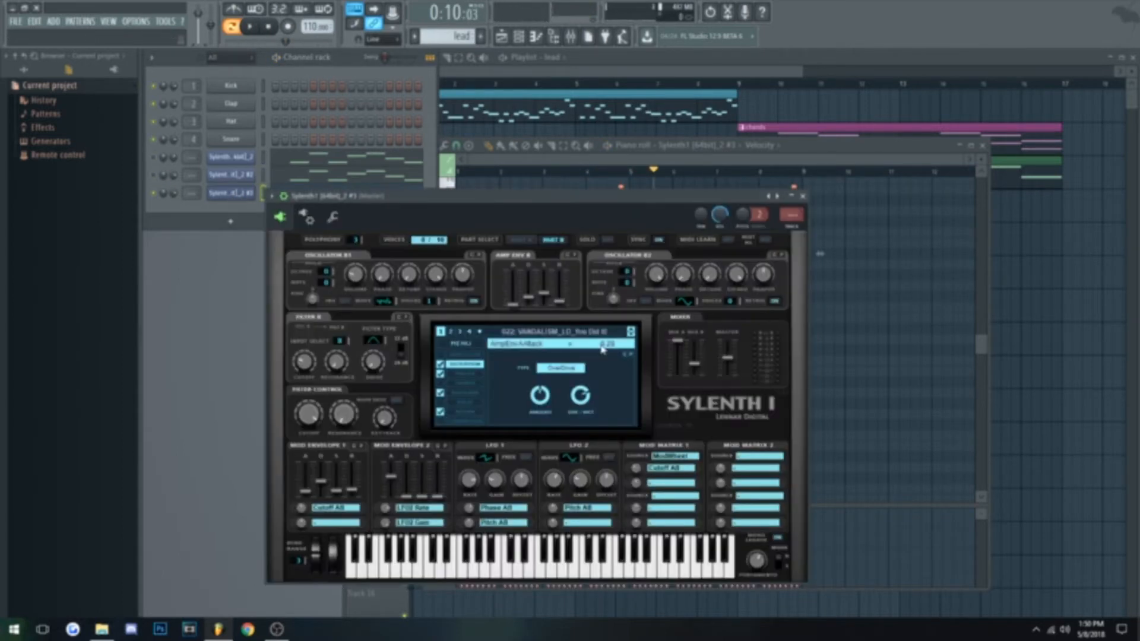
pyautogui.click(631, 335)
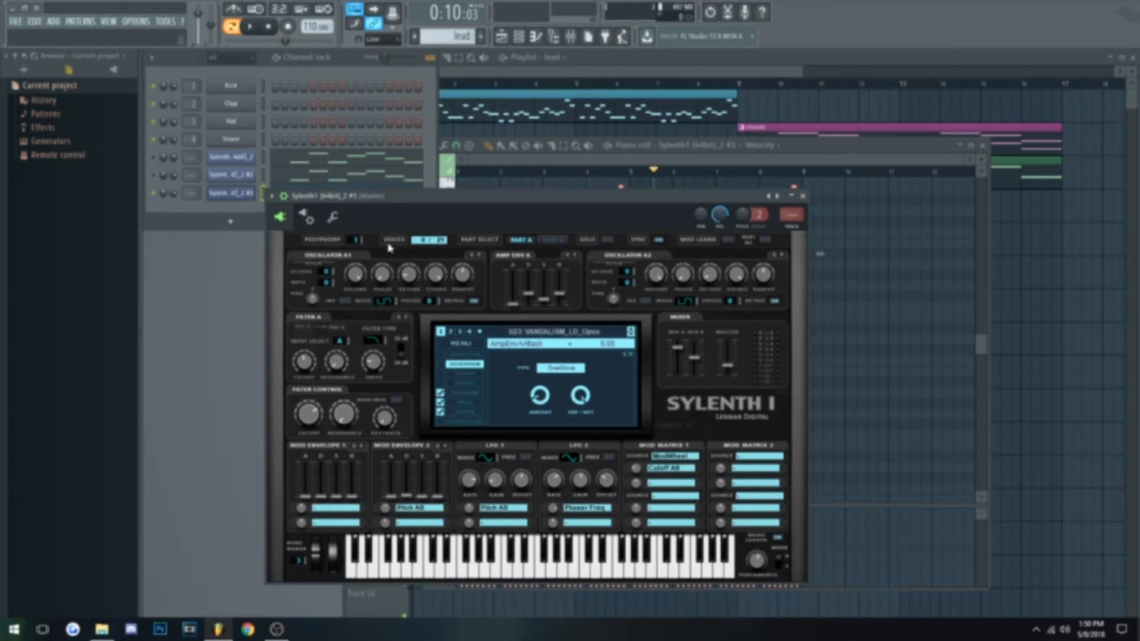
pyautogui.click(250, 27)
pyautogui.click(632, 336)
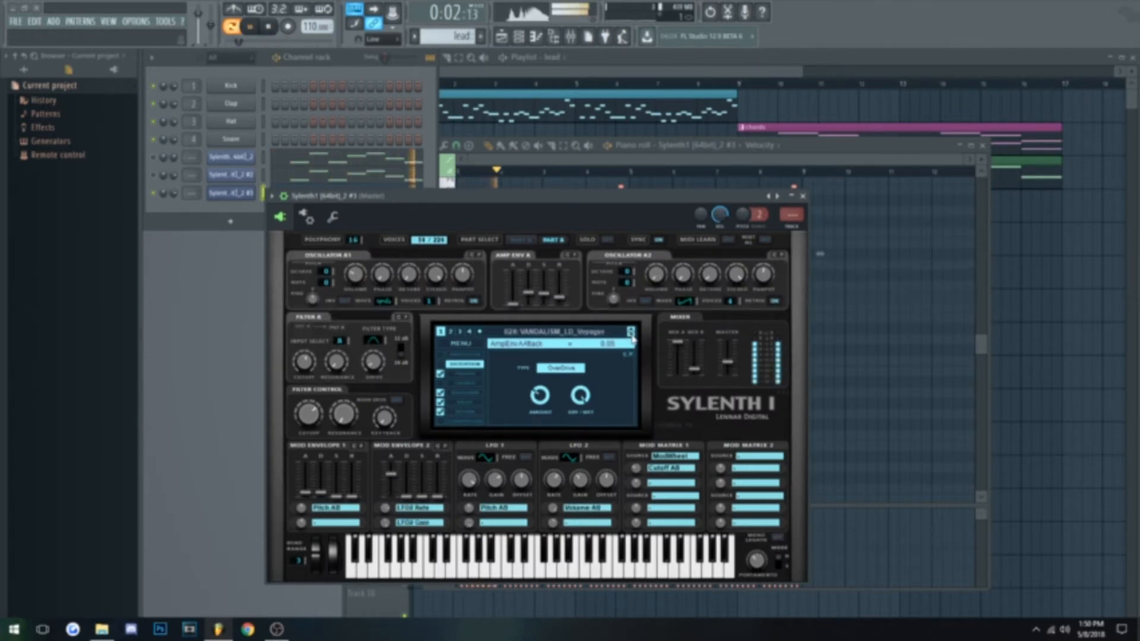
# - Audition the presets after VANDALISM_LD_Voyager up to VANDALISM_BS_Exotic in the third Sylenth1, then stop playback
pyautogui.click(632, 336)
pyautogui.click(631, 336)
pyautogui.click(631, 336)
pyautogui.click(631, 336)
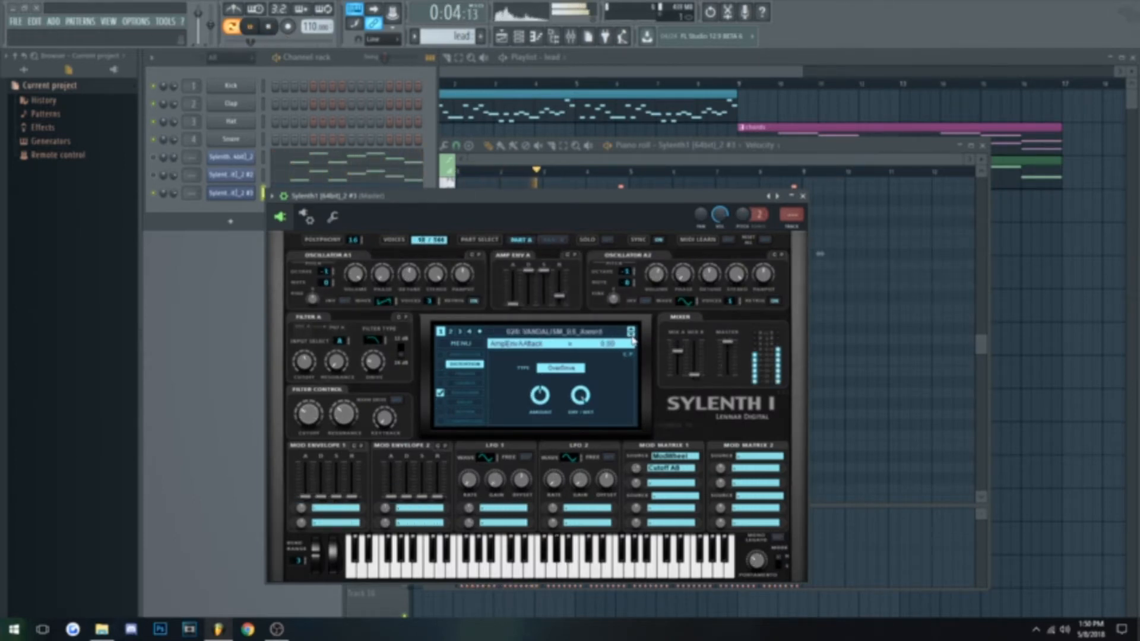
pyautogui.click(631, 337)
pyautogui.click(631, 337)
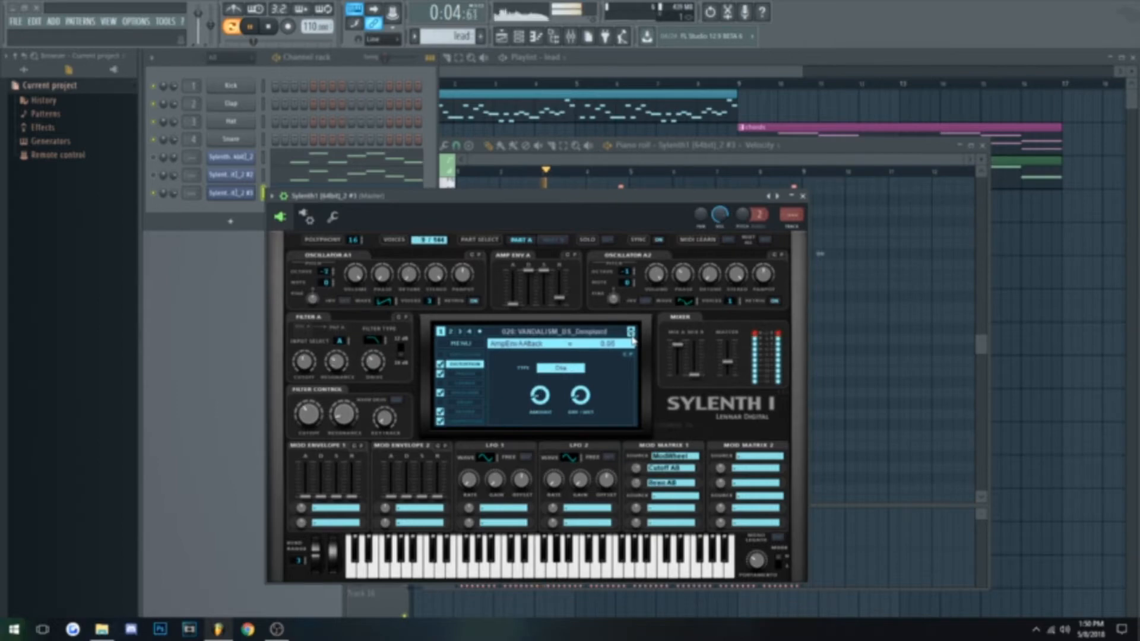
pyautogui.click(269, 27)
pyautogui.click(541, 330)
# - Load the saved Fix Me preset into the third Sylenth1, audition it, and lower that channel's volume
pyautogui.click(488, 200)
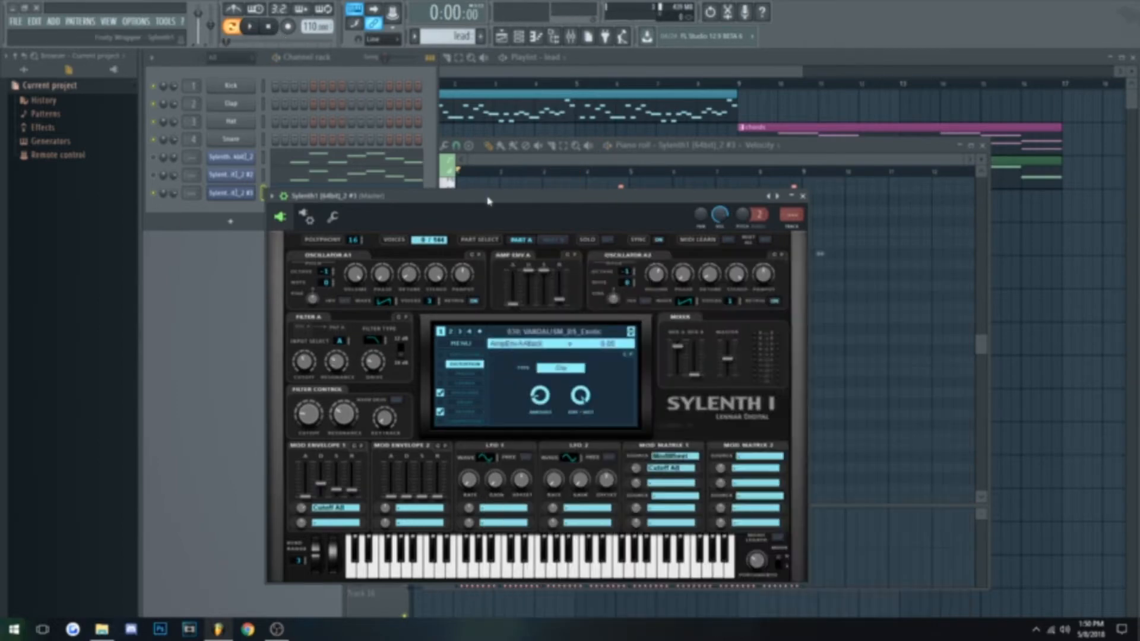
pyautogui.click(272, 197)
pyautogui.moveTo(290, 231)
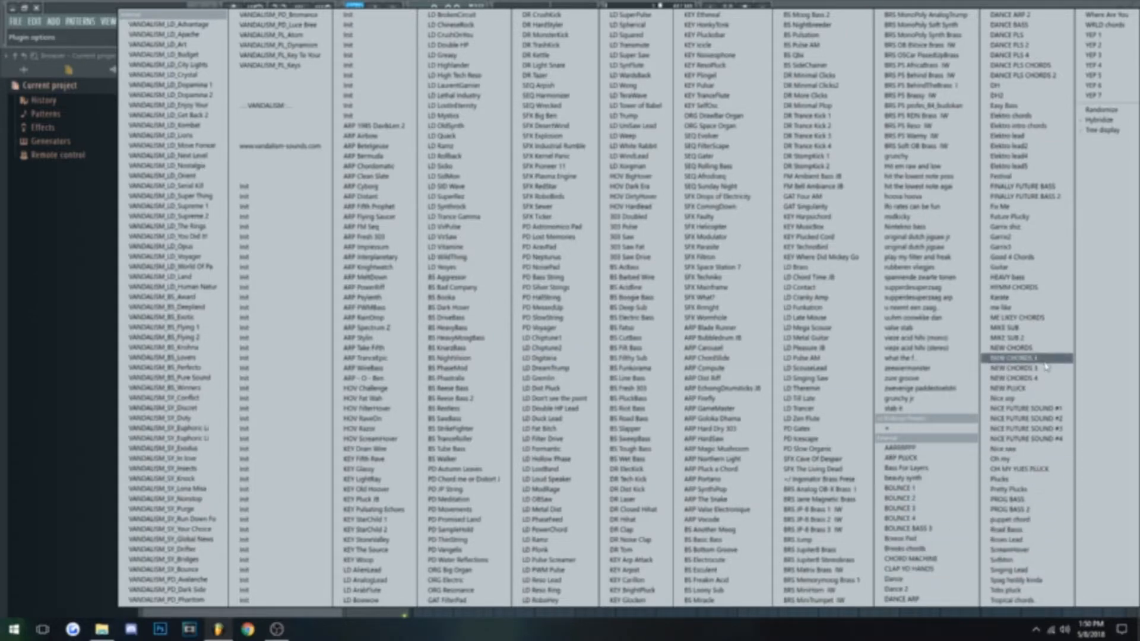
pyautogui.click(1021, 218)
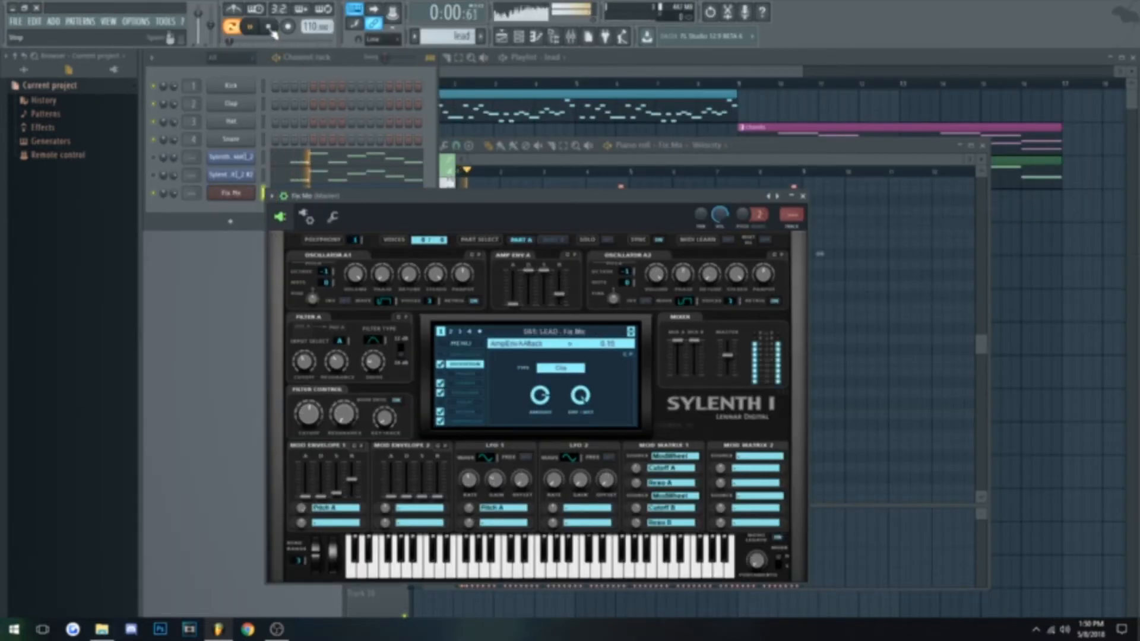
pyautogui.click(164, 174)
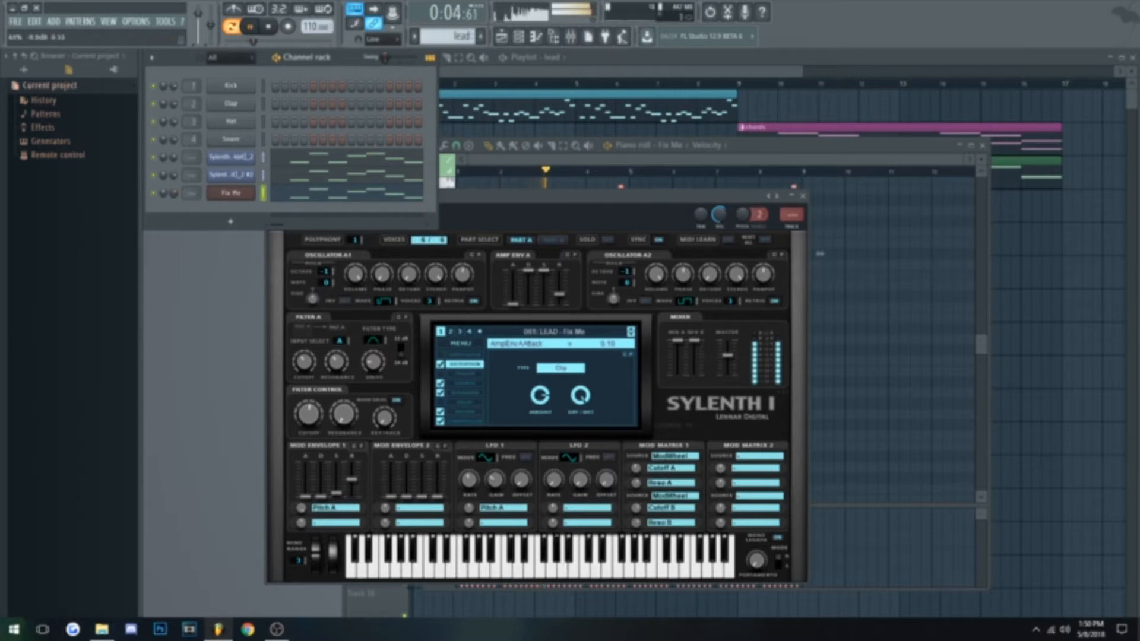
pyautogui.press('space')
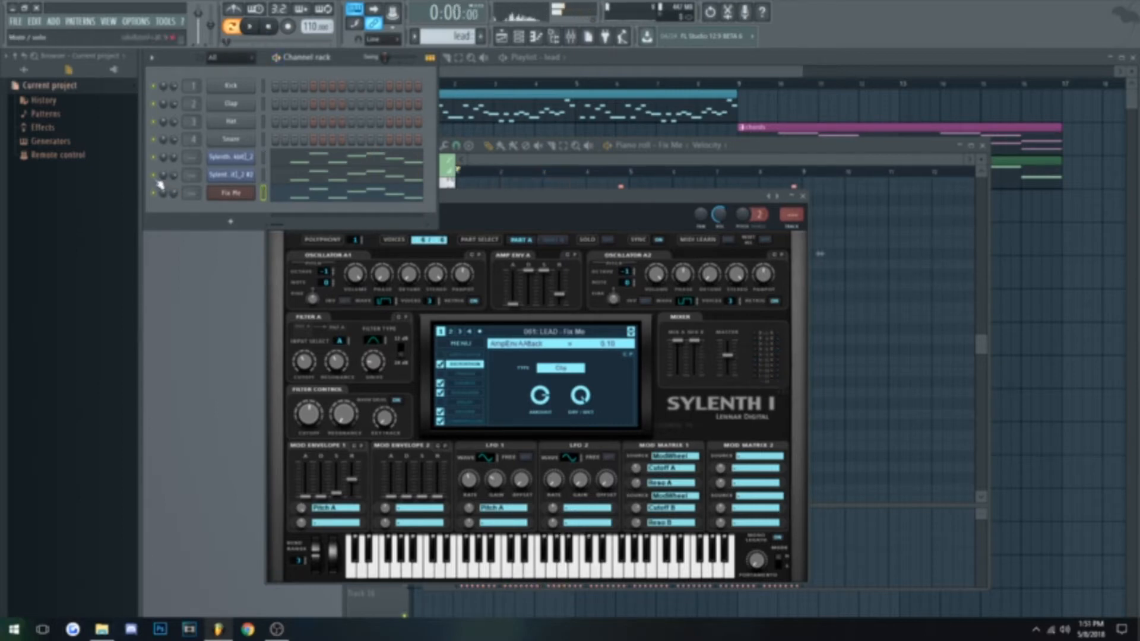
# - Play the lead without the Fix Me layer and adjust the Filter Control cutoff in the second and the original Sylenth1
pyautogui.click(252, 27)
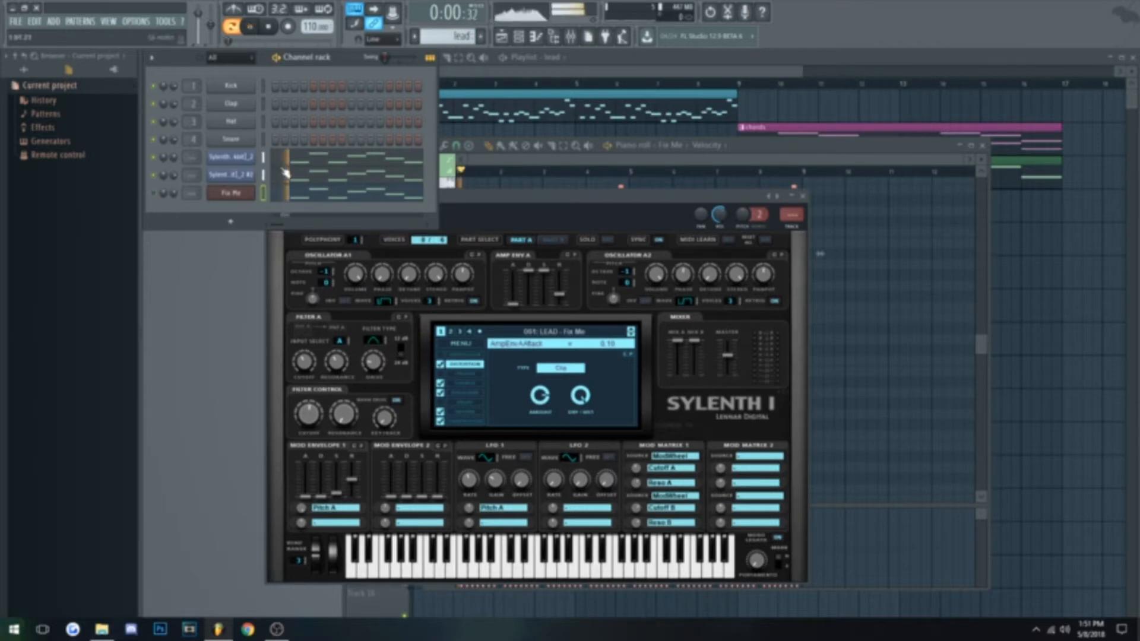
pyautogui.click(231, 174)
pyautogui.moveTo(285, 351); pyautogui.dragTo(290, 391)
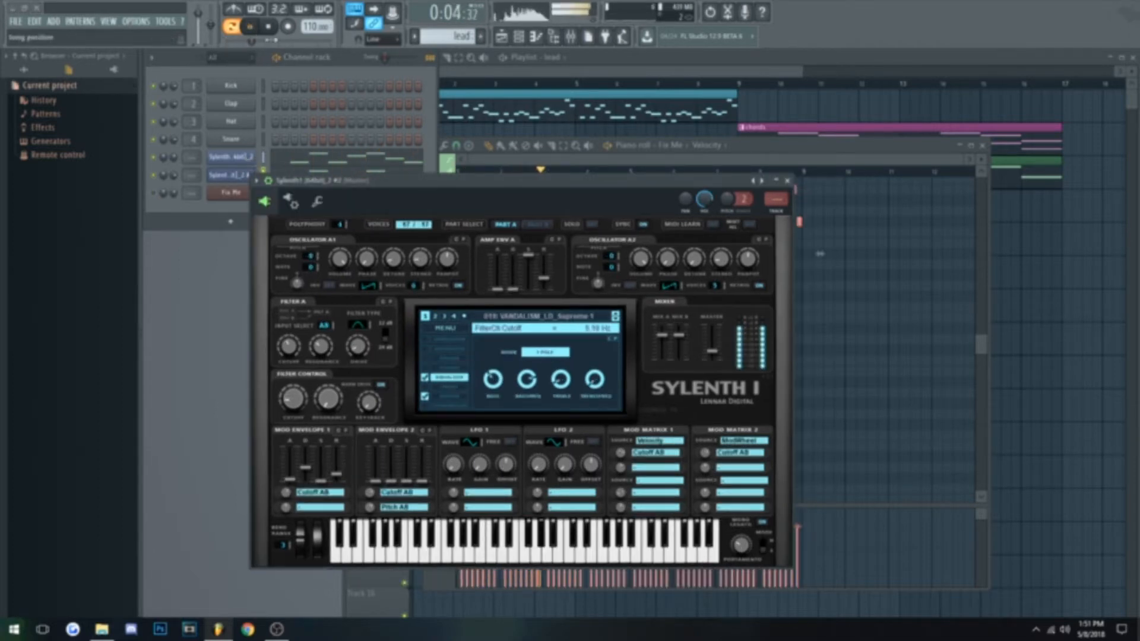
pyautogui.press('space')
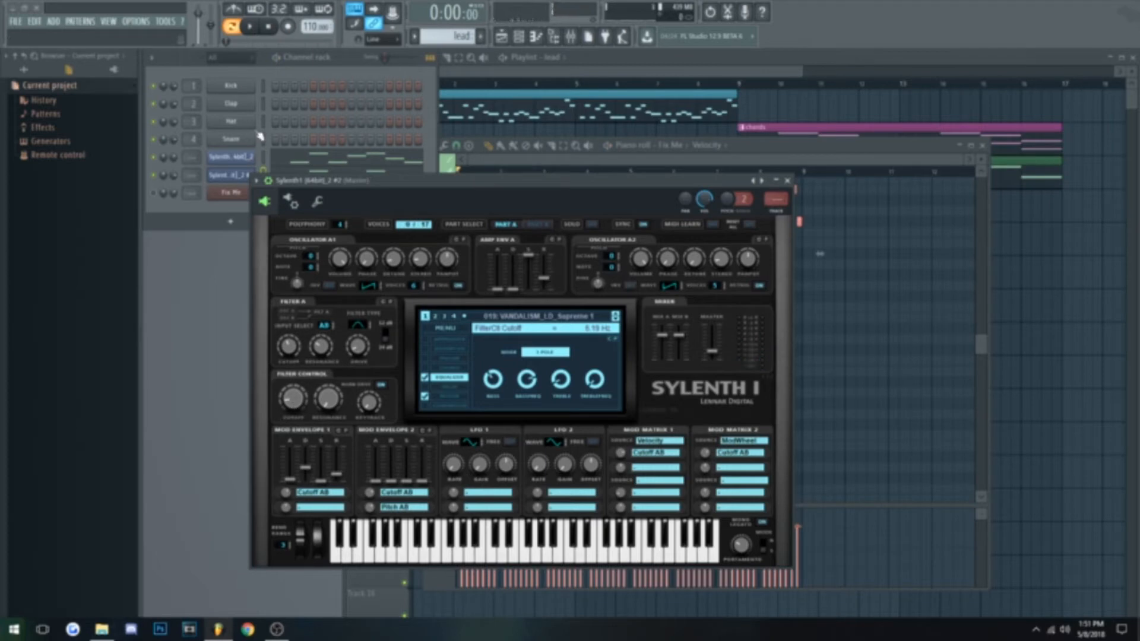
pyautogui.click(241, 159)
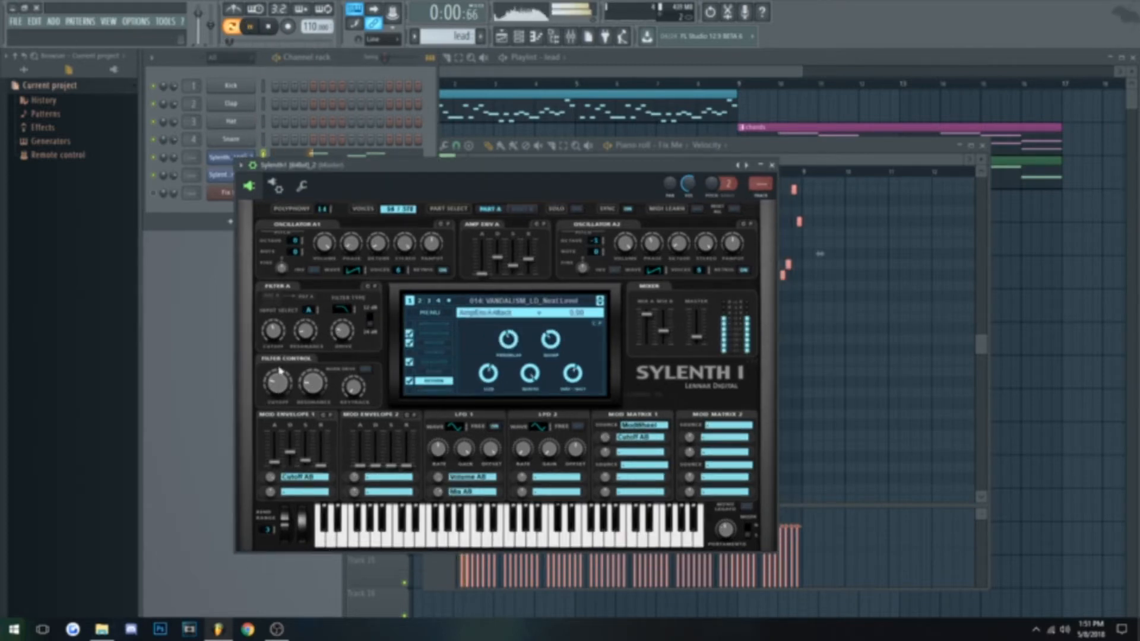
pyautogui.moveTo(277, 373); pyautogui.dragTo(276, 369)
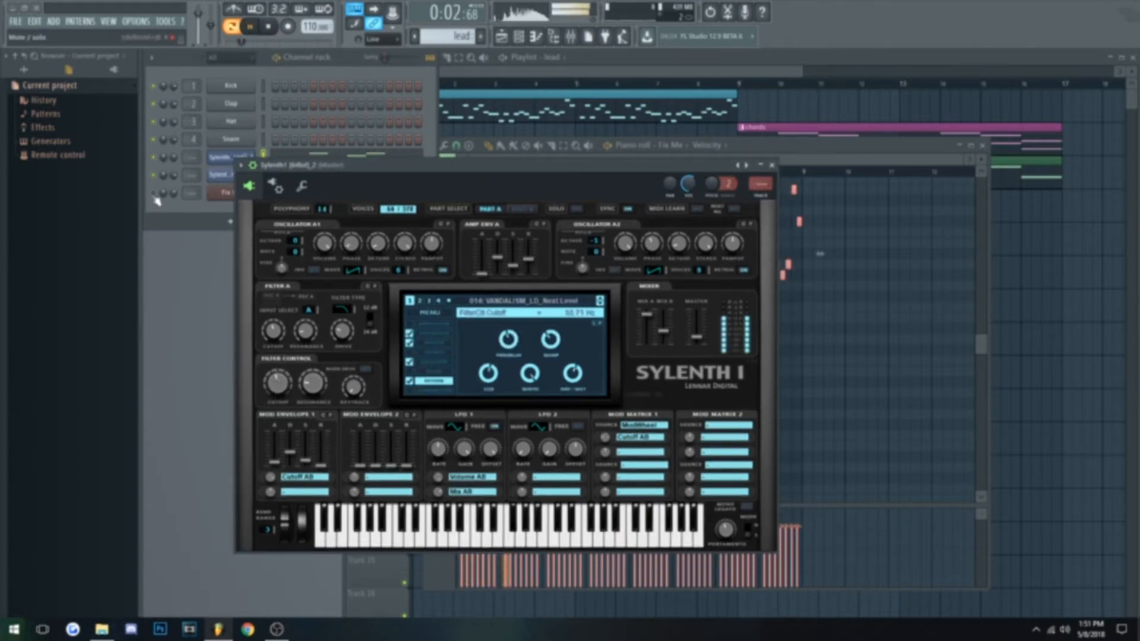
# - Unmute the Fix Me channel, lower its volume to about 49%, and stop playback
pyautogui.click(153, 193)
pyautogui.moveTo(174, 193); pyautogui.dragTo(174, 205)
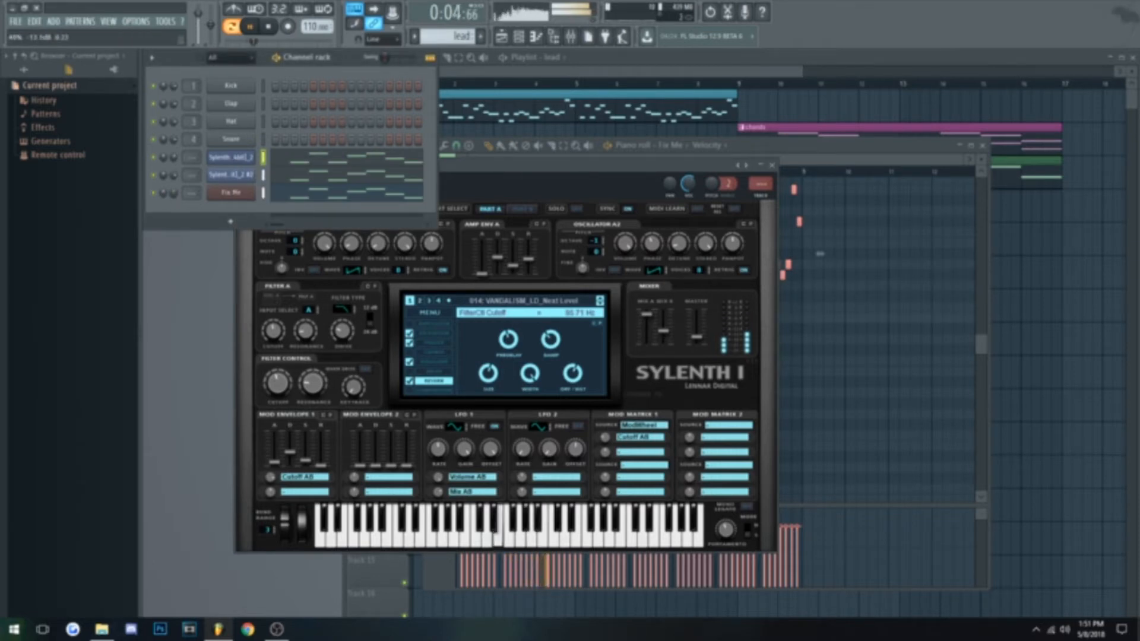
pyautogui.click(267, 29)
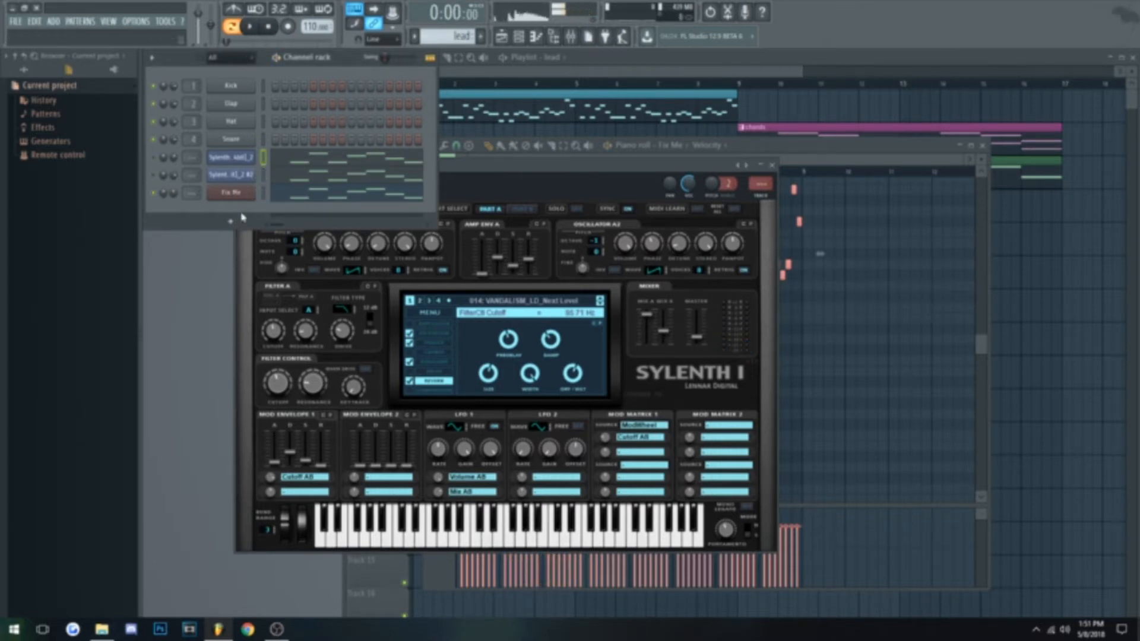
# - Reopen the Fix Me channel's Sylenth1 and audition the LEAD - Good 4 Chords and BASS - Drop presets
pyautogui.click(232, 194)
pyautogui.click(632, 335)
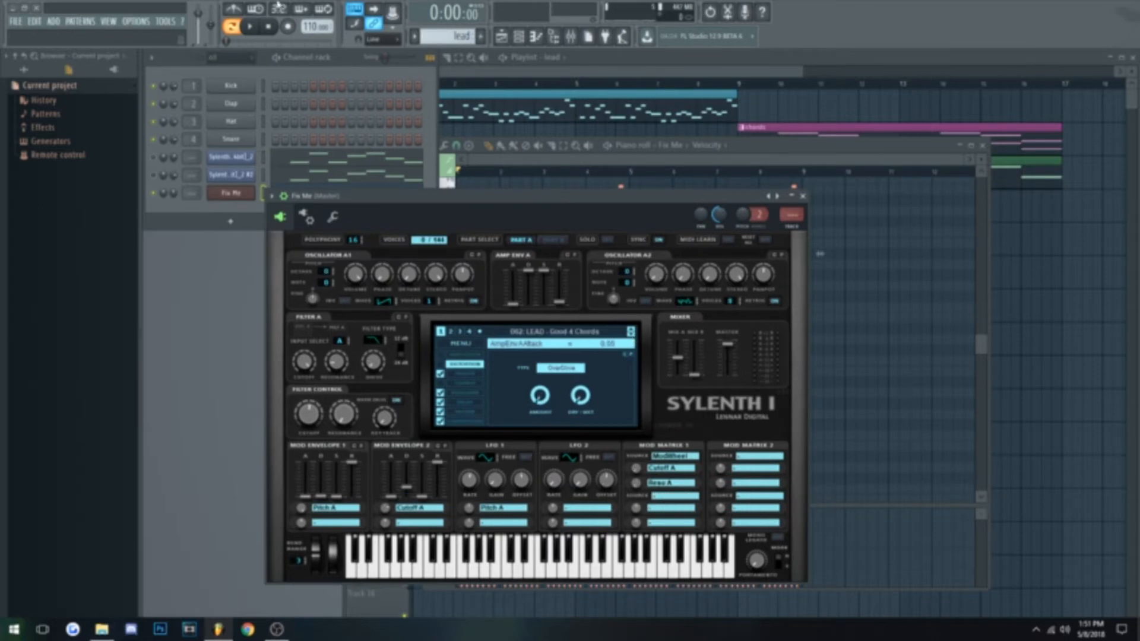
pyautogui.click(555, 332)
pyautogui.click(555, 337)
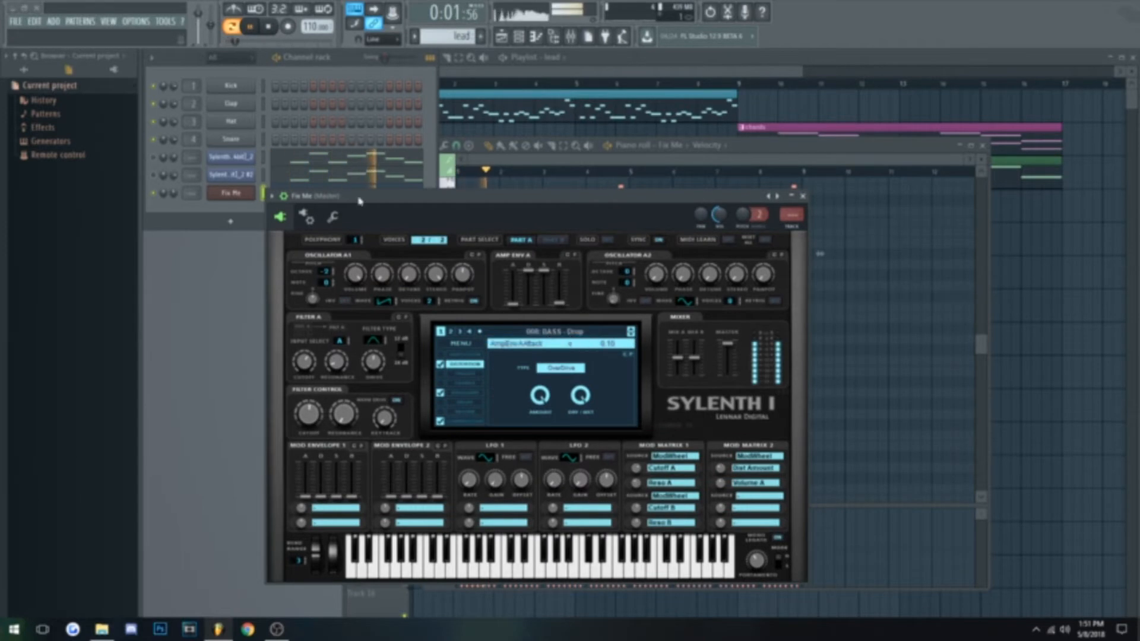
pyautogui.click(270, 27)
# - Load the saved Elektro lead preset into the third Sylenth1 channel and audition it with the lead pattern
pyautogui.click(271, 199)
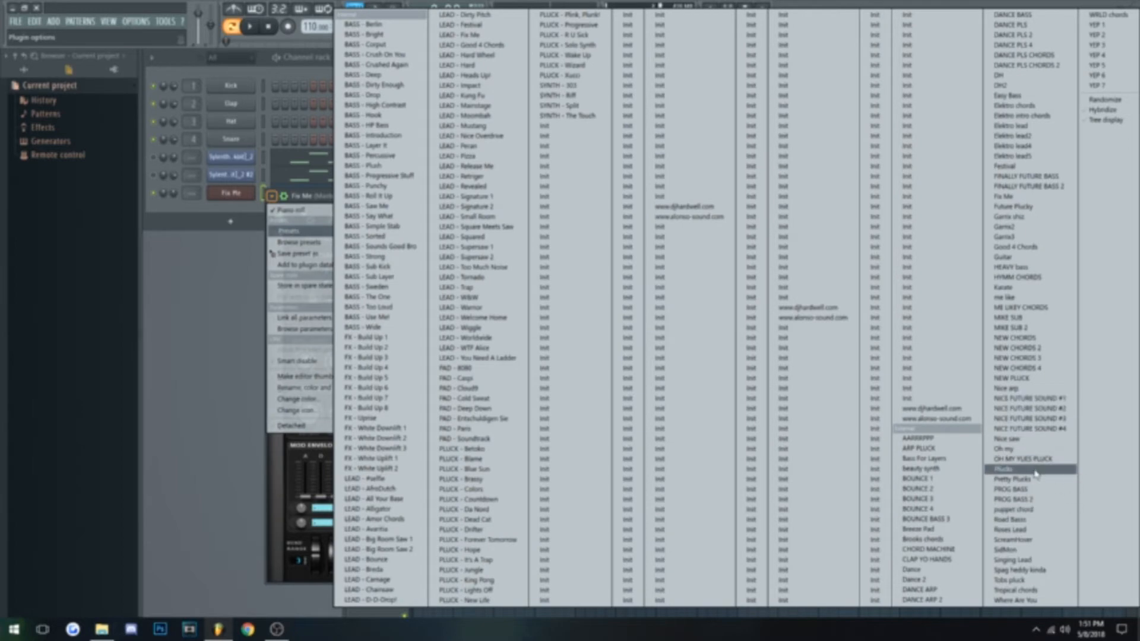
pyautogui.click(1027, 127)
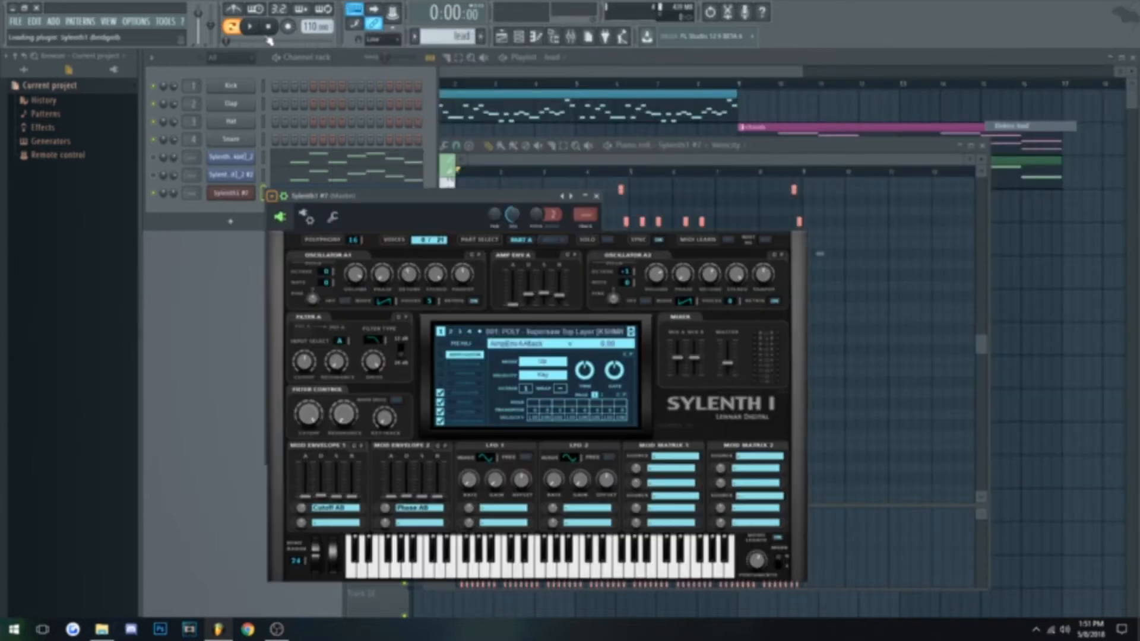
pyautogui.press('space')
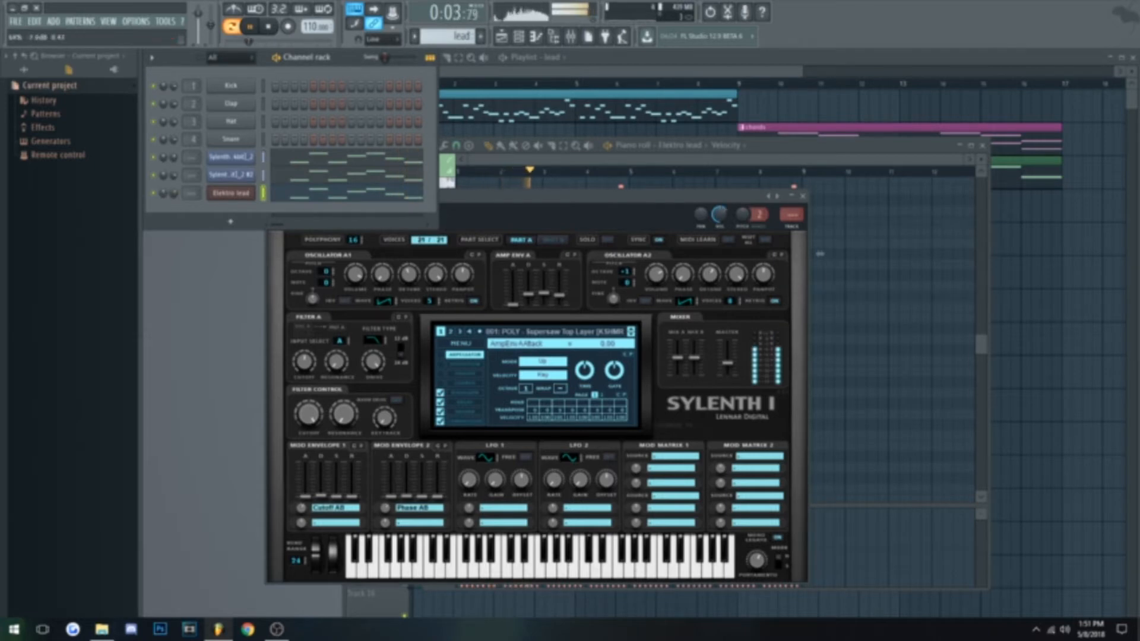
pyautogui.click(270, 28)
# - Adjust the reverb size and the equalizer's bass in the Elektro lead Sylenth1 during playback
pyautogui.click(467, 412)
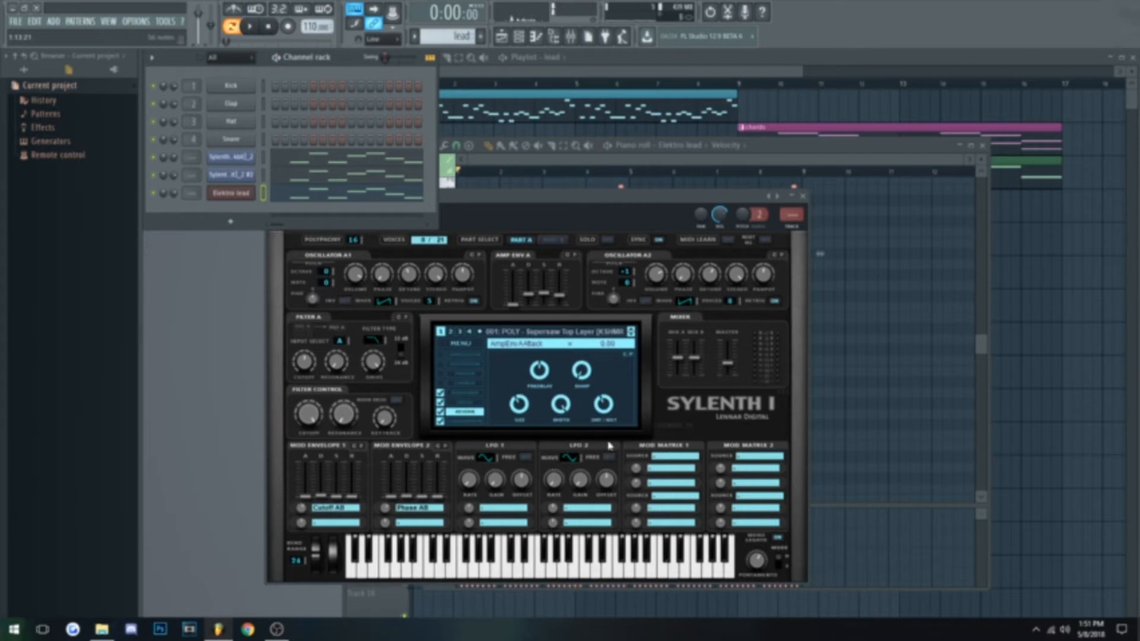
pyautogui.press('space')
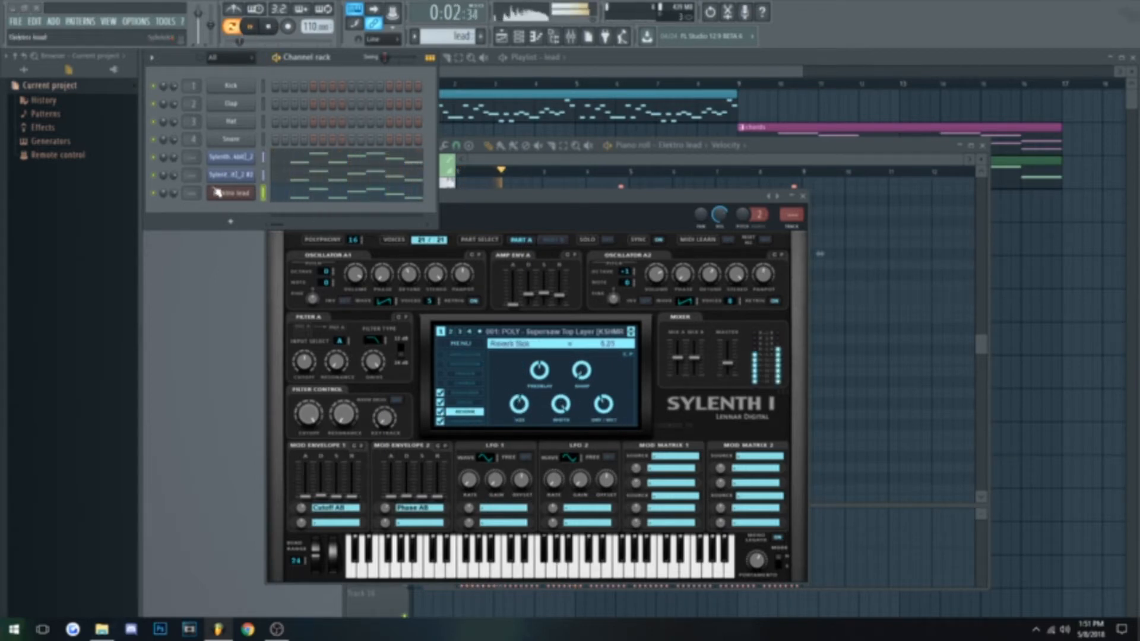
pyautogui.click(477, 394)
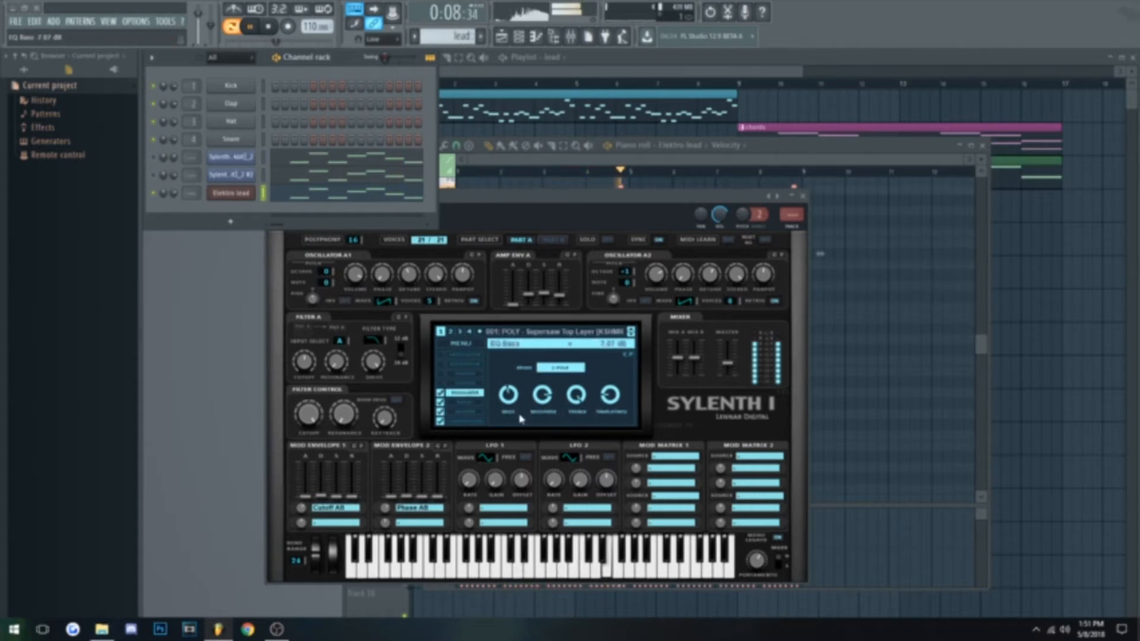
# - Adjust the delay's dry/wet mix in the Elektro lead Sylenth1 to 25.71%, stop playback and close the plugin
pyautogui.click(466, 422)
pyautogui.click(466, 414)
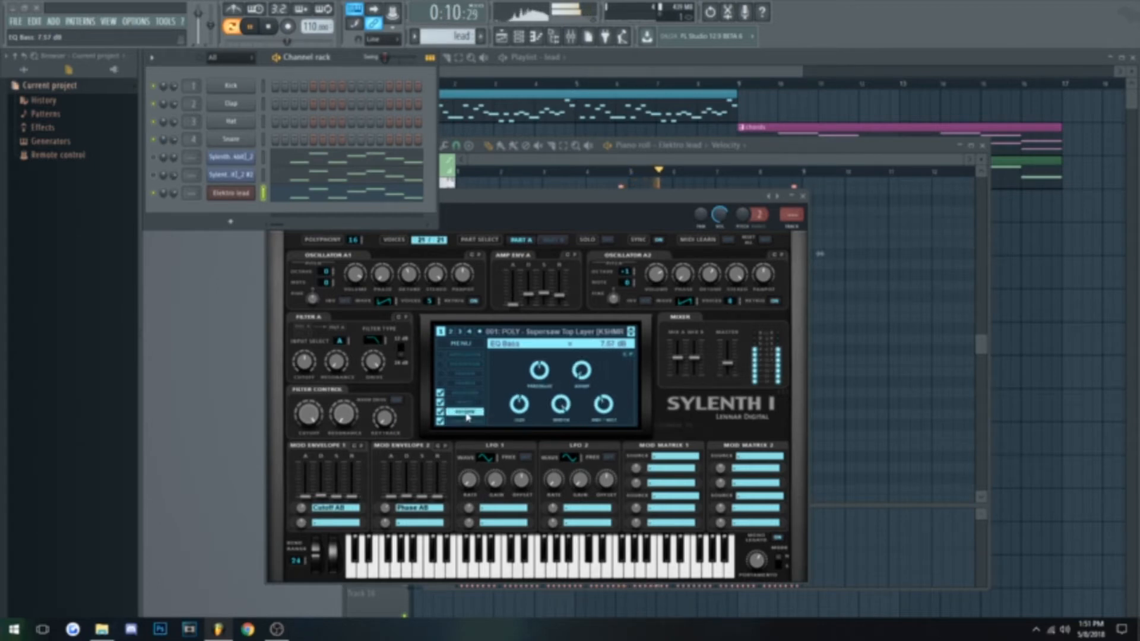
pyautogui.click(465, 403)
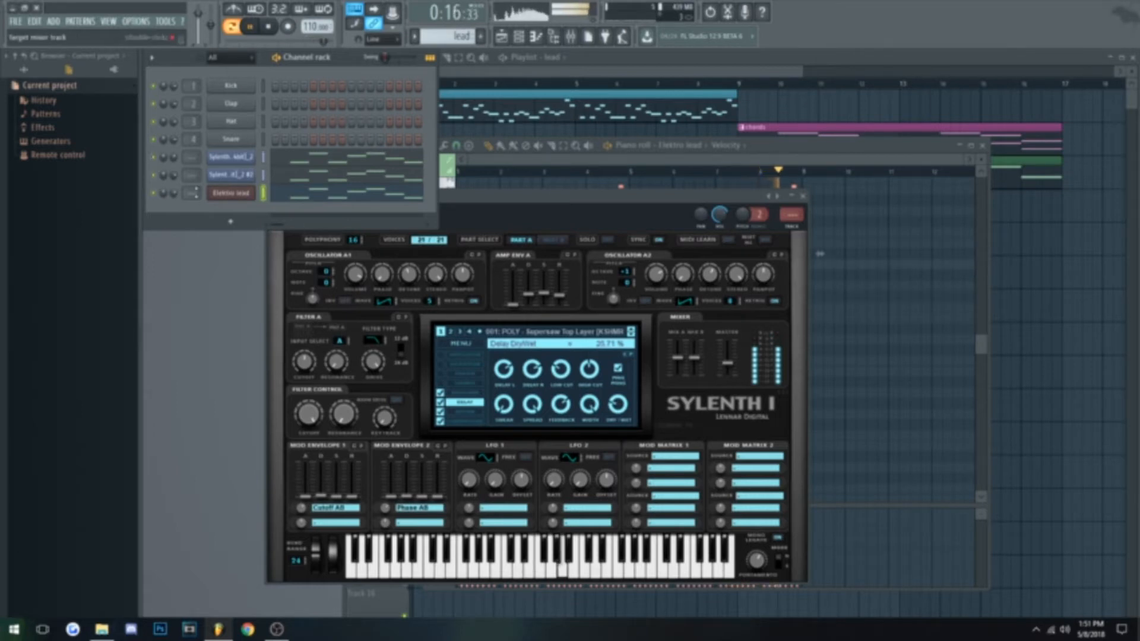
pyautogui.click(271, 27)
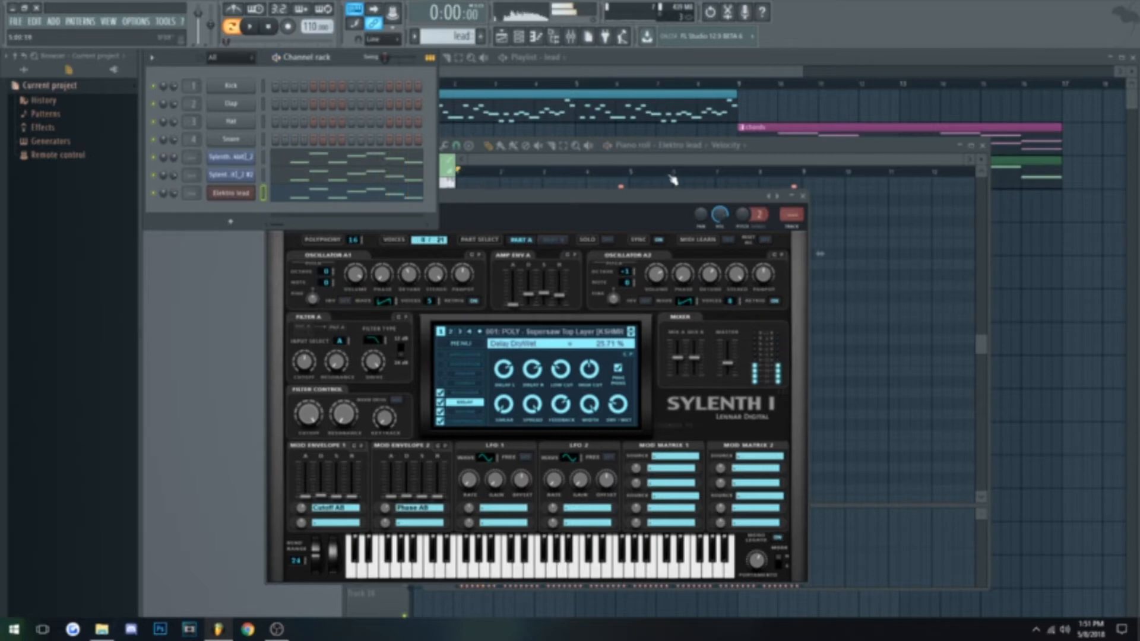
pyautogui.click(797, 198)
# - Change the oscillator A2 octave in the second and first Sylenth1 channels while auditioning the lead pattern
pyautogui.click(240, 199)
pyautogui.click(242, 177)
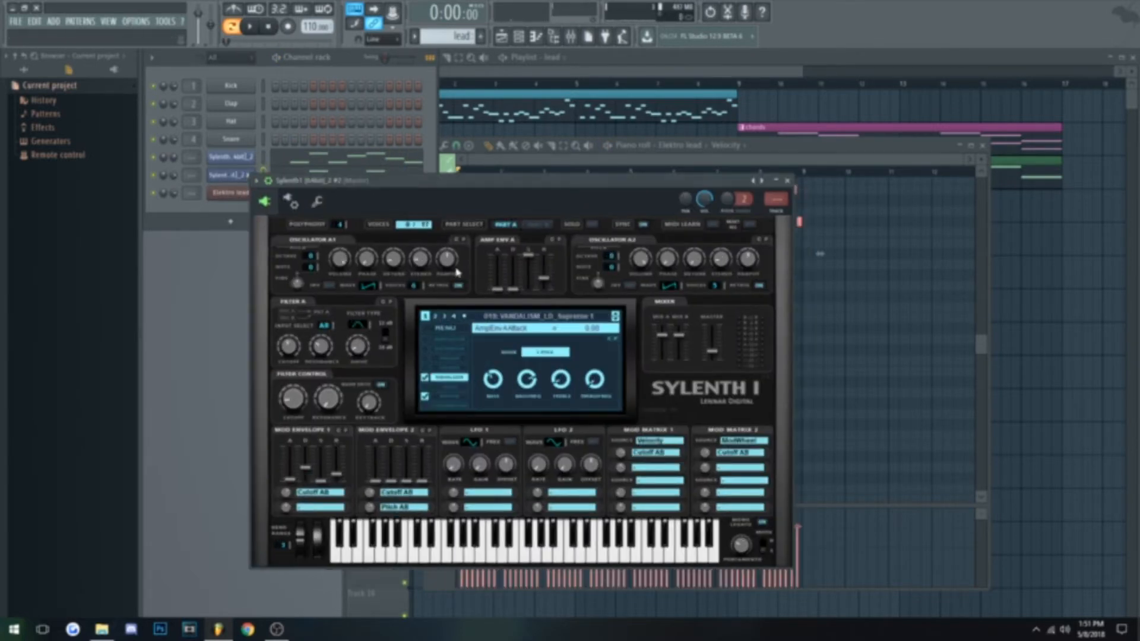
pyautogui.click(614, 252)
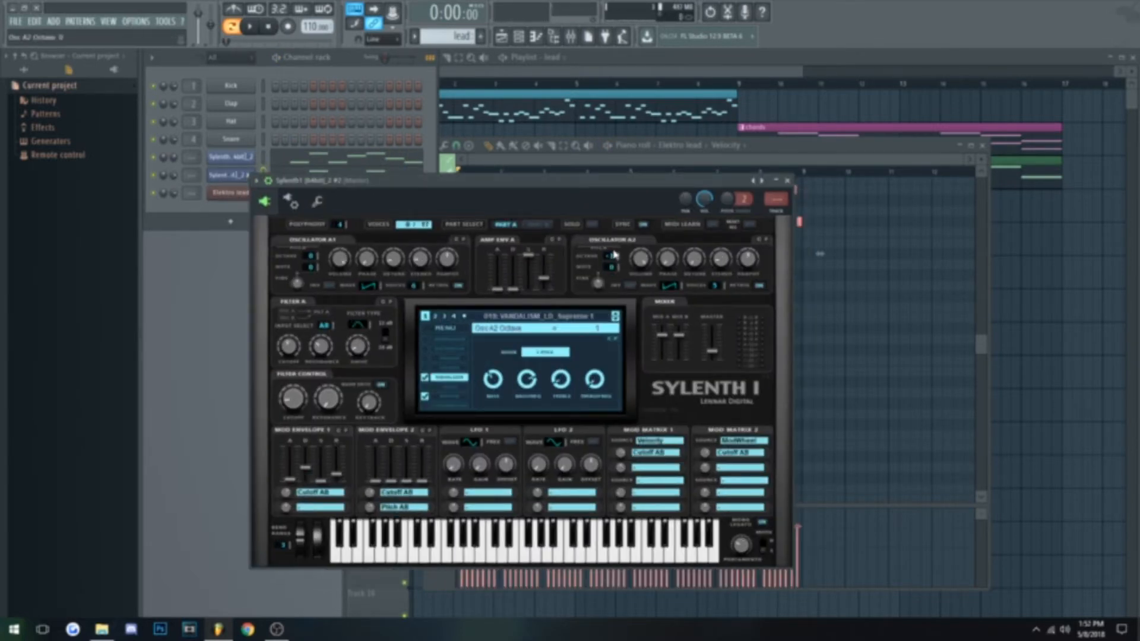
pyautogui.click(251, 27)
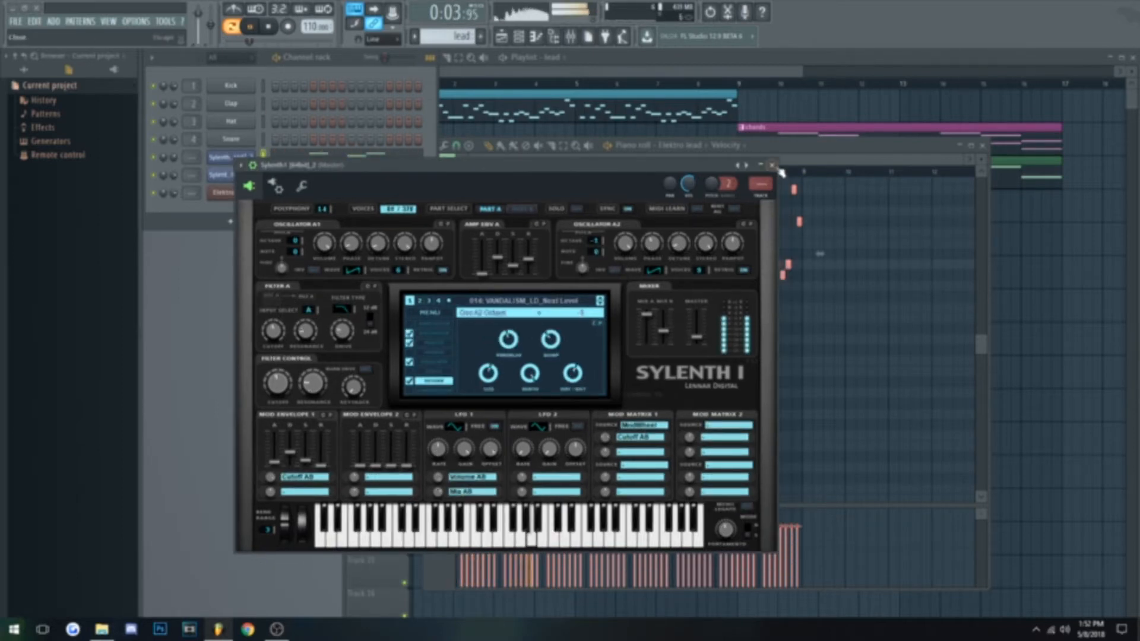
pyautogui.click(772, 165)
pyautogui.press('space')
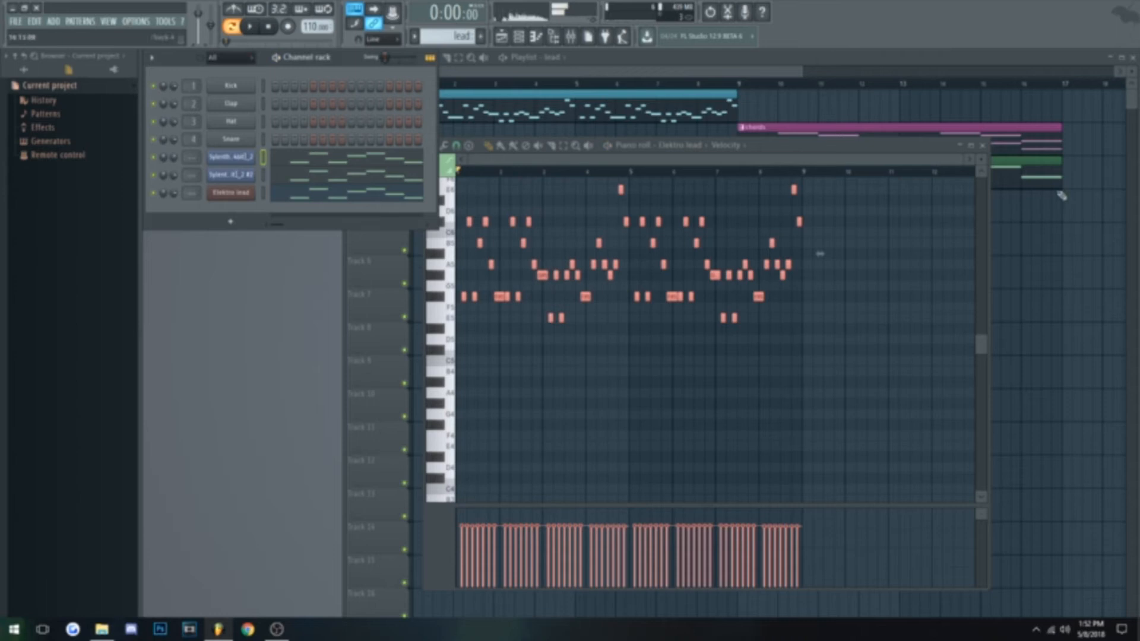
# - Move the chords clip to bar 1 beneath the lead clip and check its notes in the first Sylenth1 channel
pyautogui.click(983, 146)
pyautogui.click(488, 77)
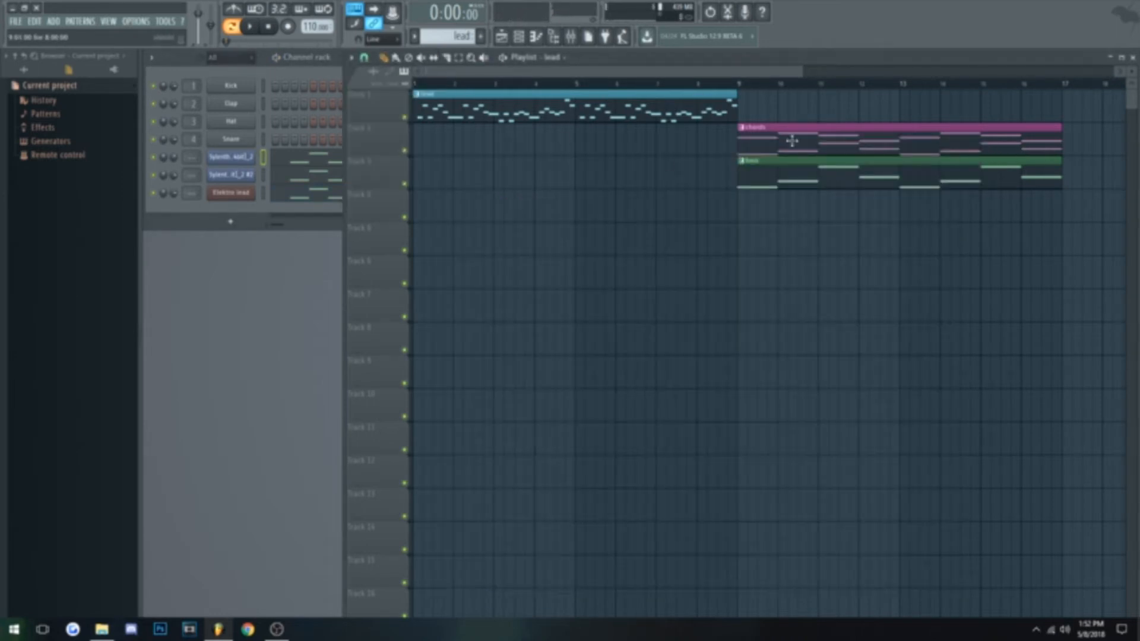
pyautogui.moveTo(789, 140); pyautogui.dragTo(465, 140)
pyautogui.click(252, 28)
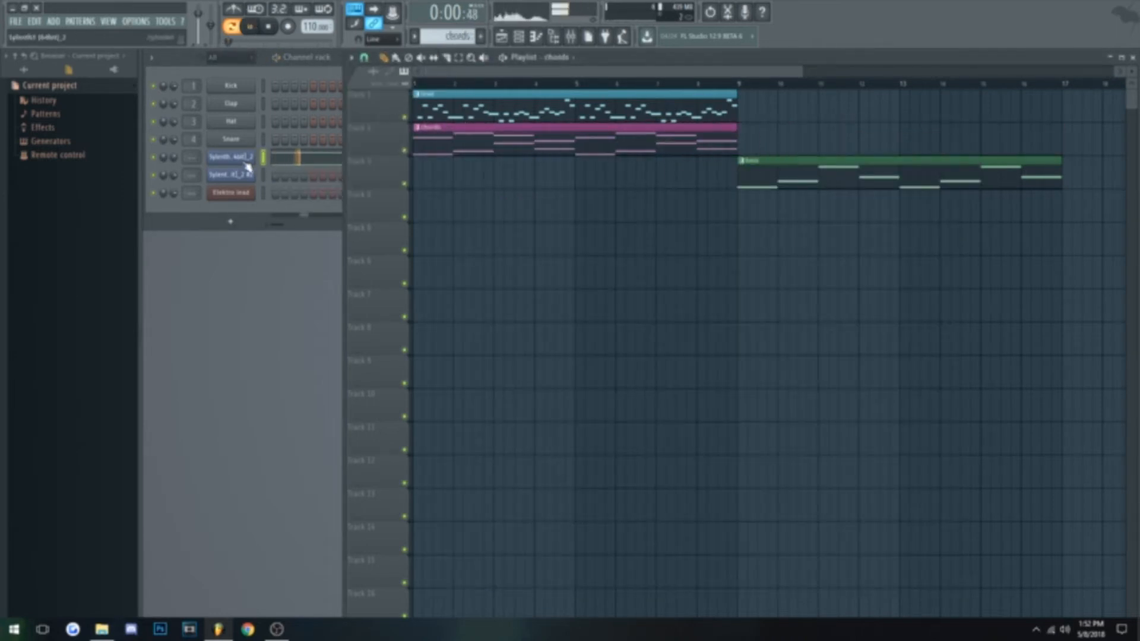
pyautogui.click(287, 163)
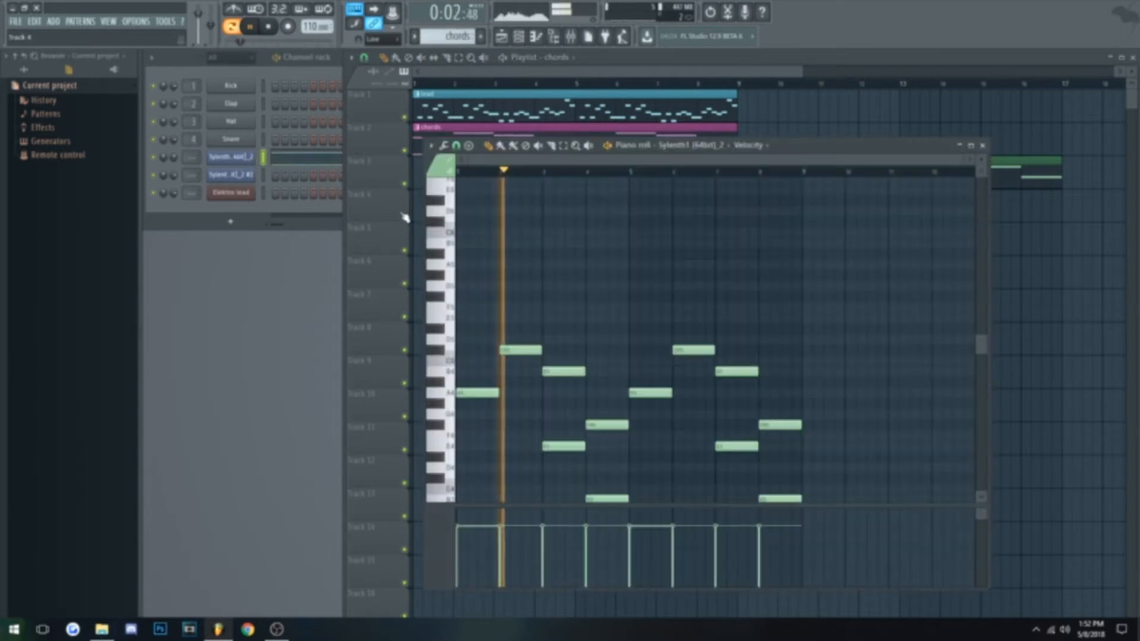
pyautogui.hotkey('ctrl', 'a')
pyautogui.press('space')
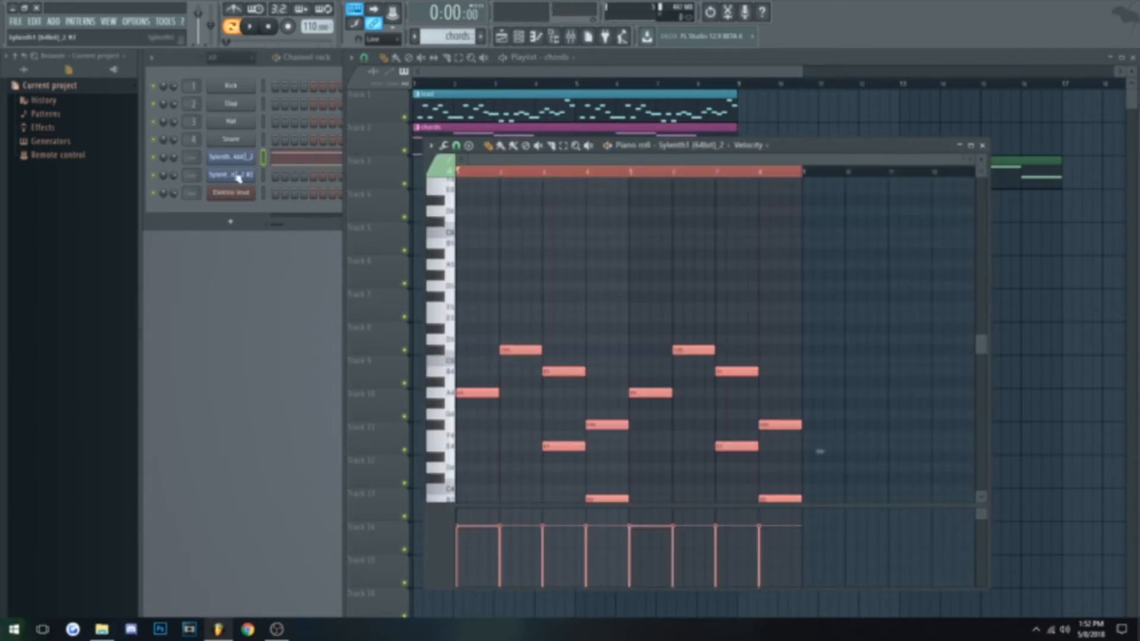
pyautogui.click(983, 145)
# - Add a new instrument channel and replace its missing TruePianos plugin with Sylenth1 [64bit]_2
pyautogui.click(231, 221)
pyautogui.click(267, 259)
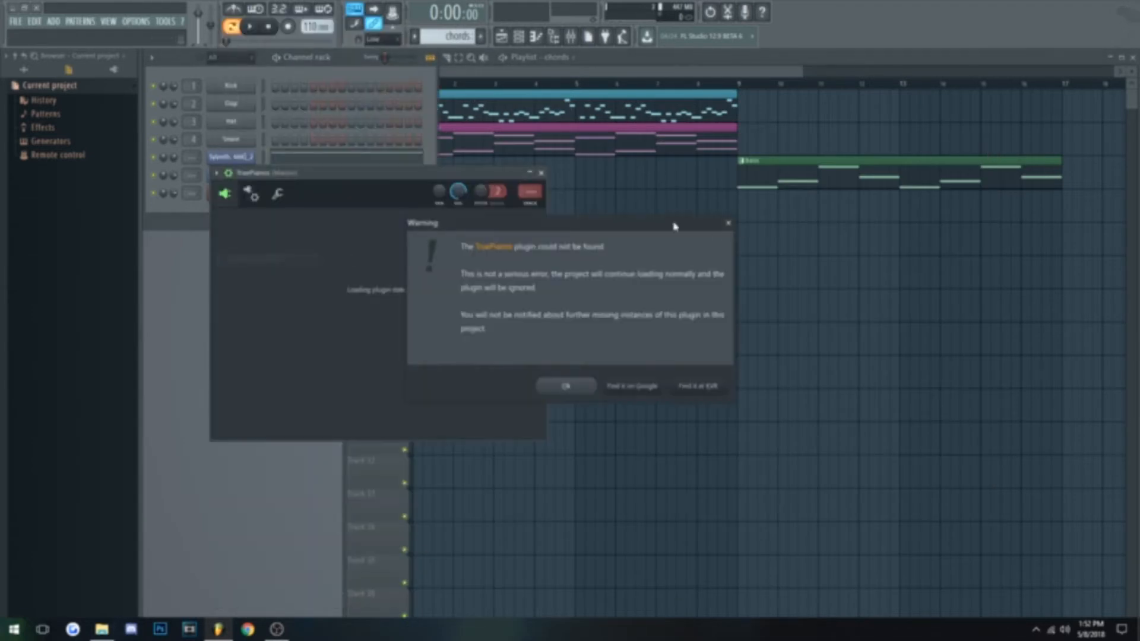
pyautogui.click(734, 225)
pyautogui.rightClick(249, 211)
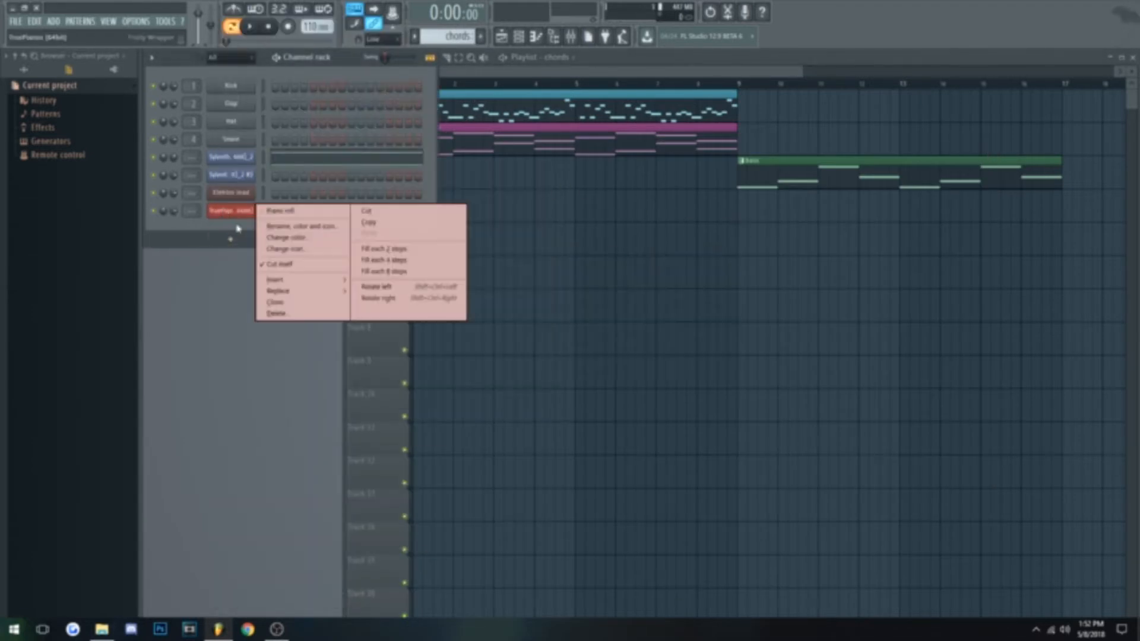
pyautogui.moveTo(303, 291)
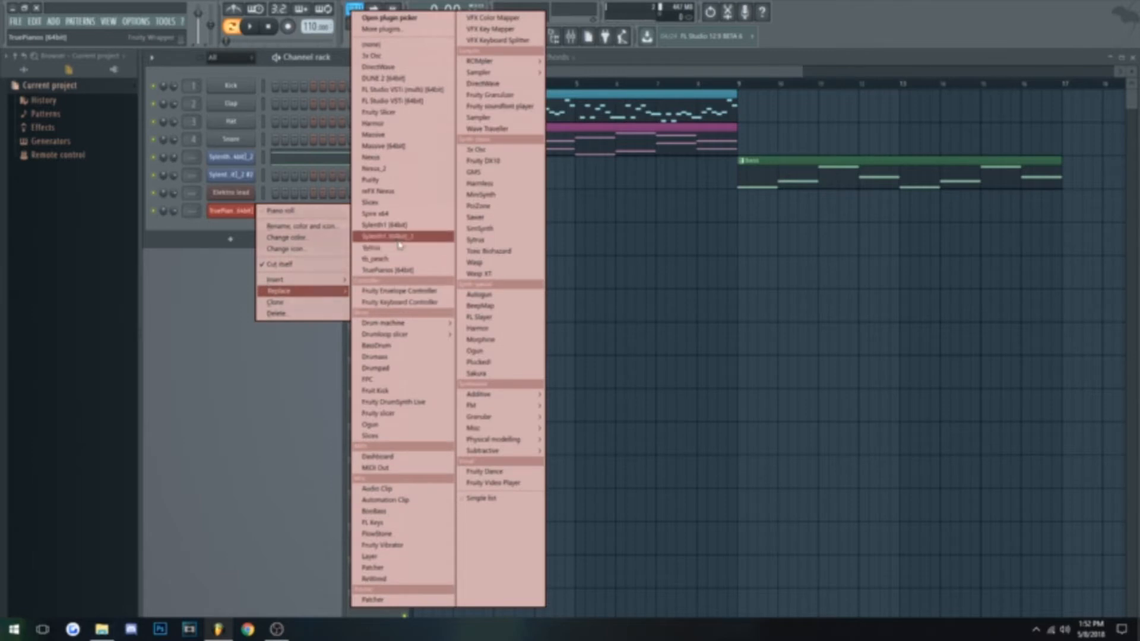
pyautogui.click(362, 235)
# - Move all chord notes from the first Sylenth1 channel into the piano roll of the newly added Sylenth1 channel
pyautogui.click(309, 162)
pyautogui.hotkey('ctrl', 'a')
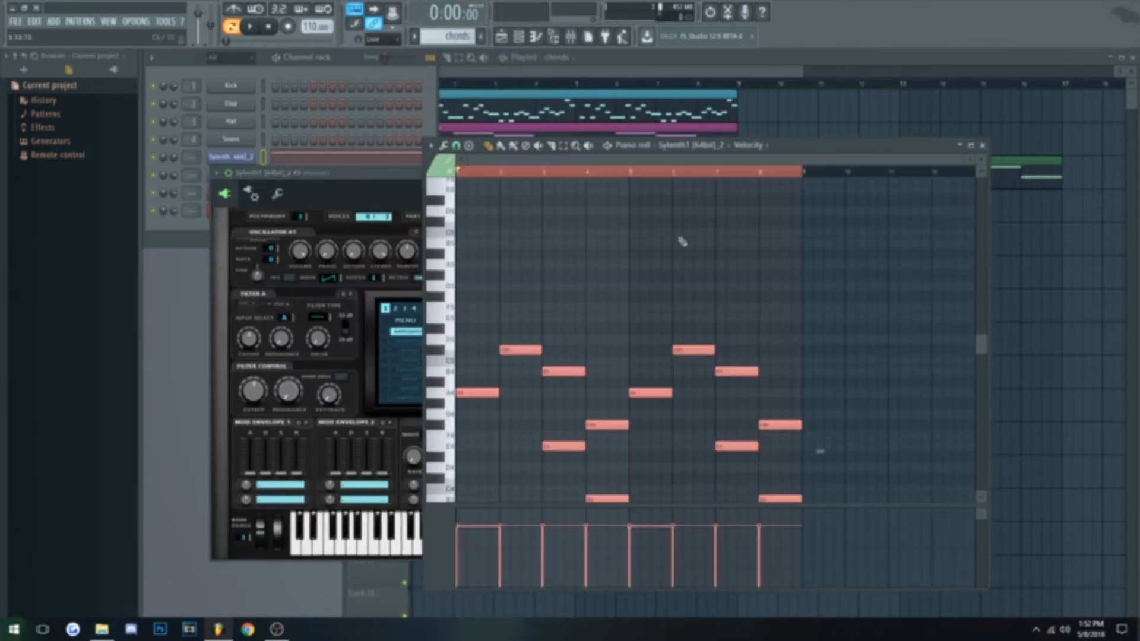
pyautogui.press('Delete')
pyautogui.click(982, 146)
pyautogui.click(176, 241)
pyautogui.click(230, 213)
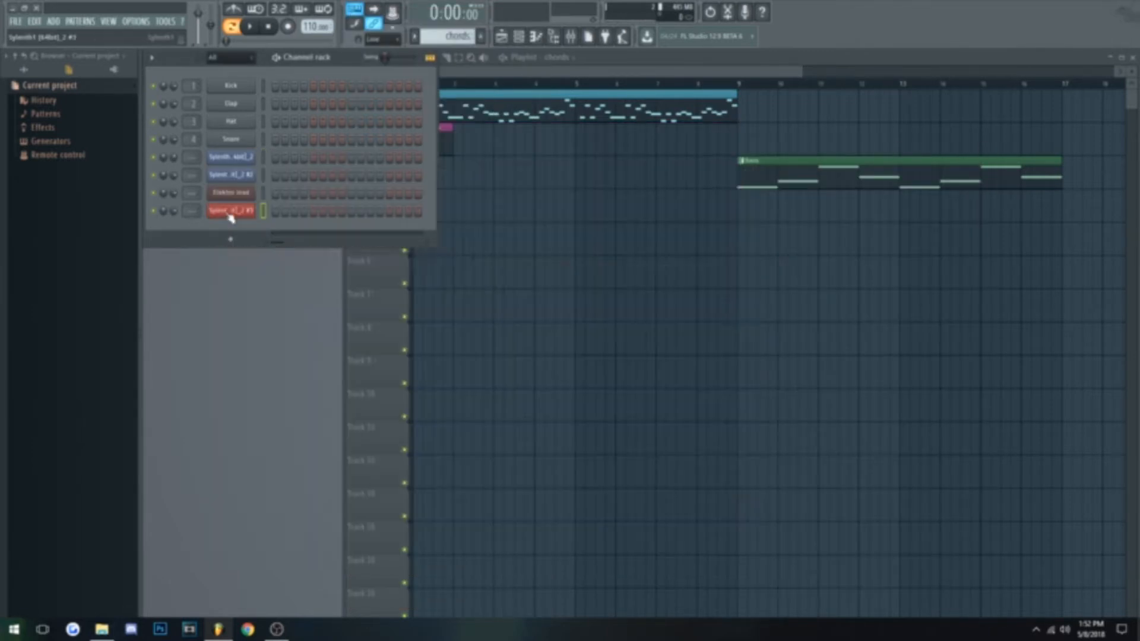
pyautogui.click(230, 213)
pyautogui.click(536, 37)
pyautogui.hotkey('ctrl', 'v')
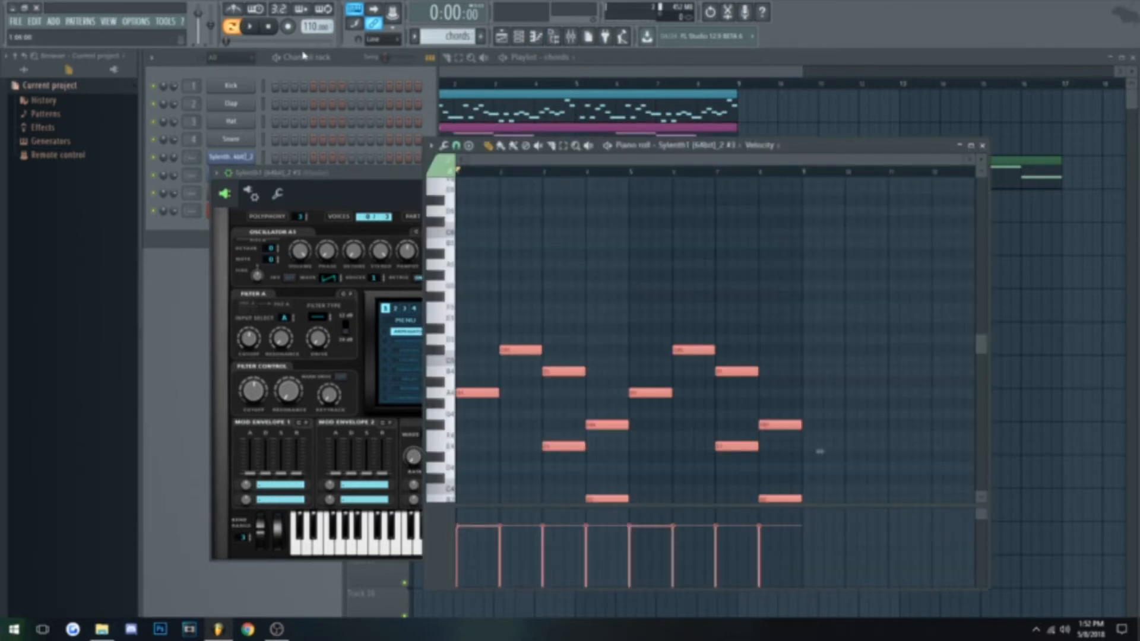
# - Load the saved CHORD MACHINE preset into the new Sylenth1 channel and audition the chords pattern
pyautogui.press('space')
pyautogui.press('space')
pyautogui.click(272, 174)
pyautogui.click(216, 173)
pyautogui.moveTo(279, 207)
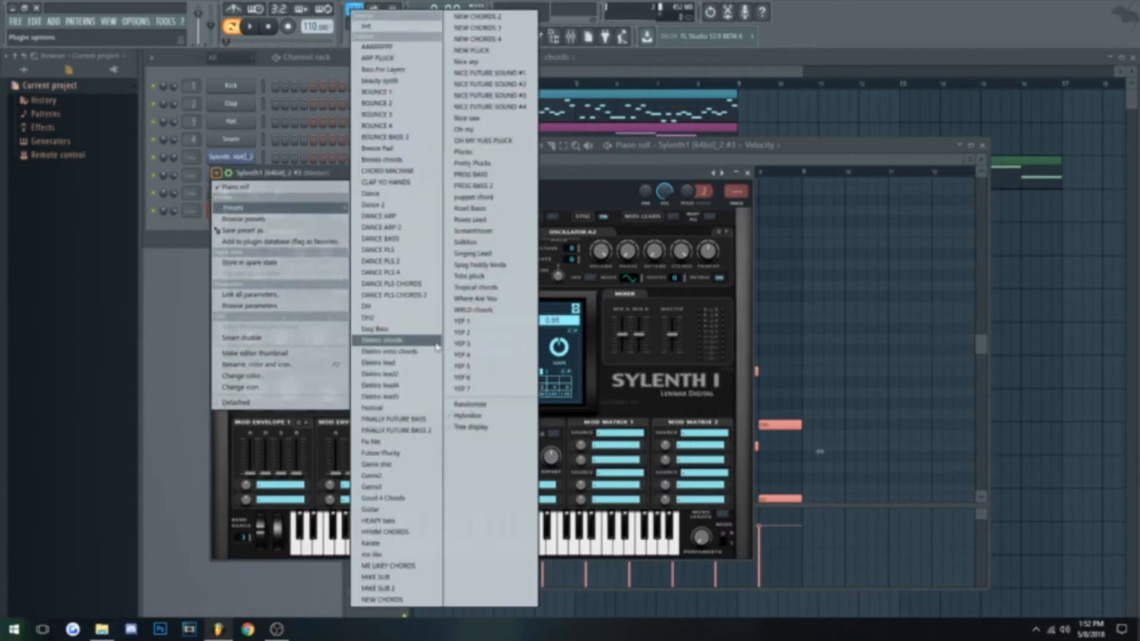
pyautogui.click(395, 170)
pyautogui.press('space')
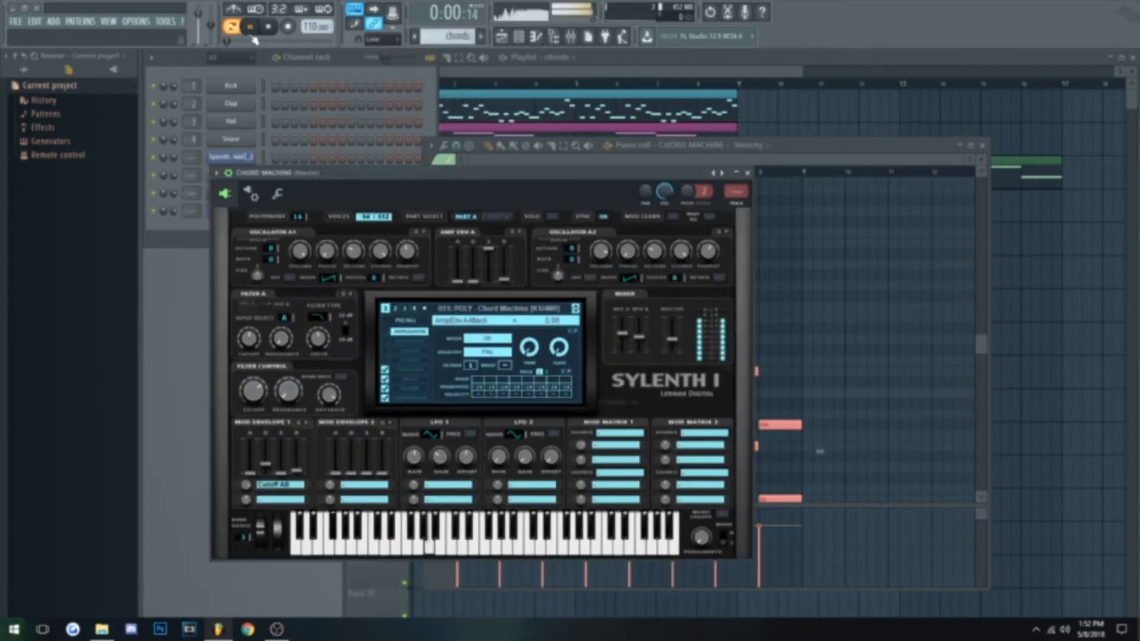
pyautogui.click(319, 58)
pyautogui.press('space')
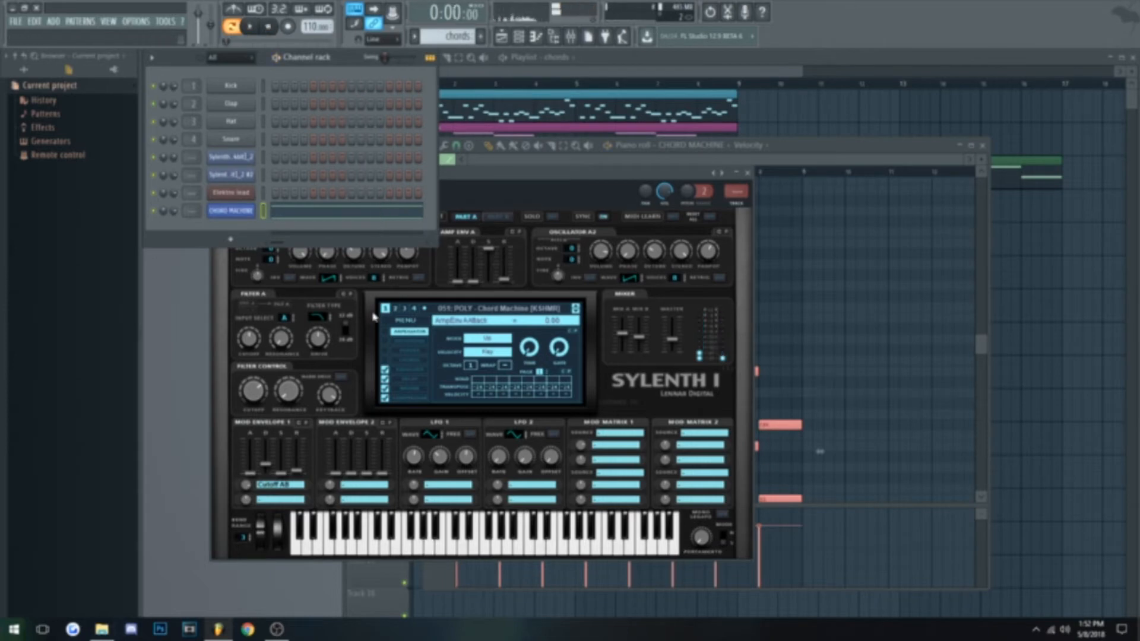
# - Adjust the CHORD MACHINE equalizer's treble to about 3 dB and its treble frequency during playback, and close the plugin
pyautogui.click(409, 372)
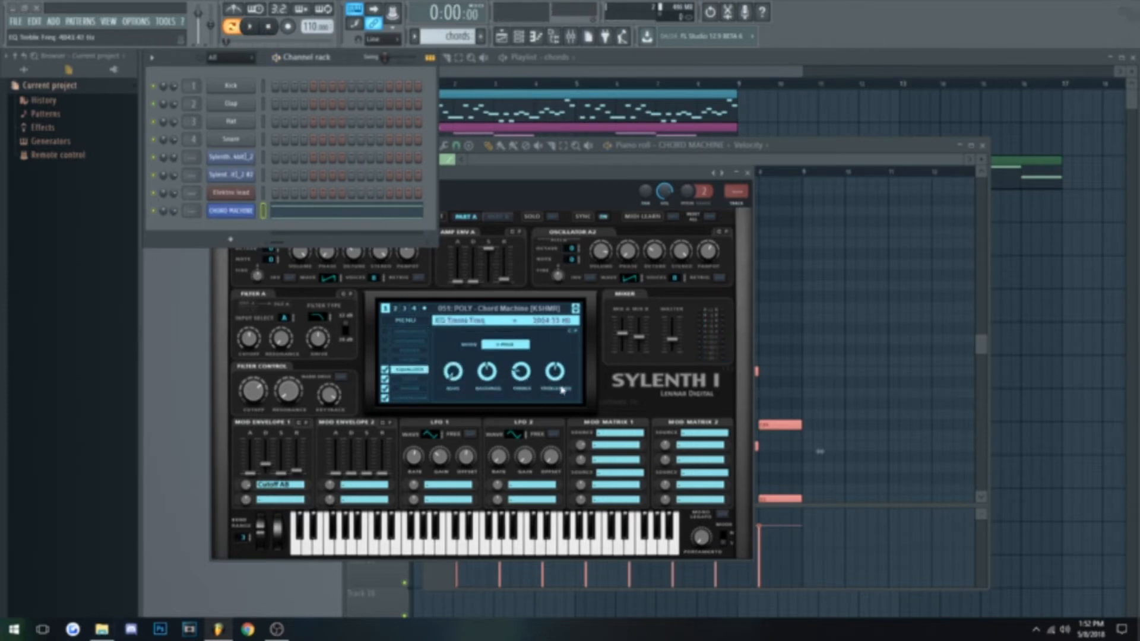
pyautogui.press('space')
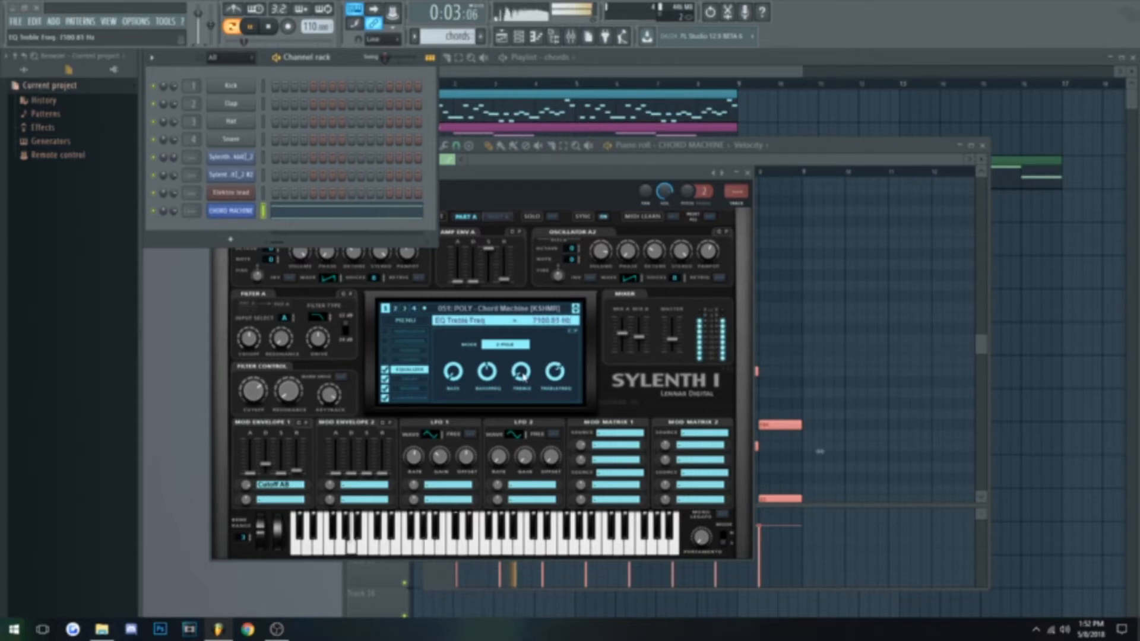
pyautogui.moveTo(522, 376); pyautogui.dragTo(521, 363)
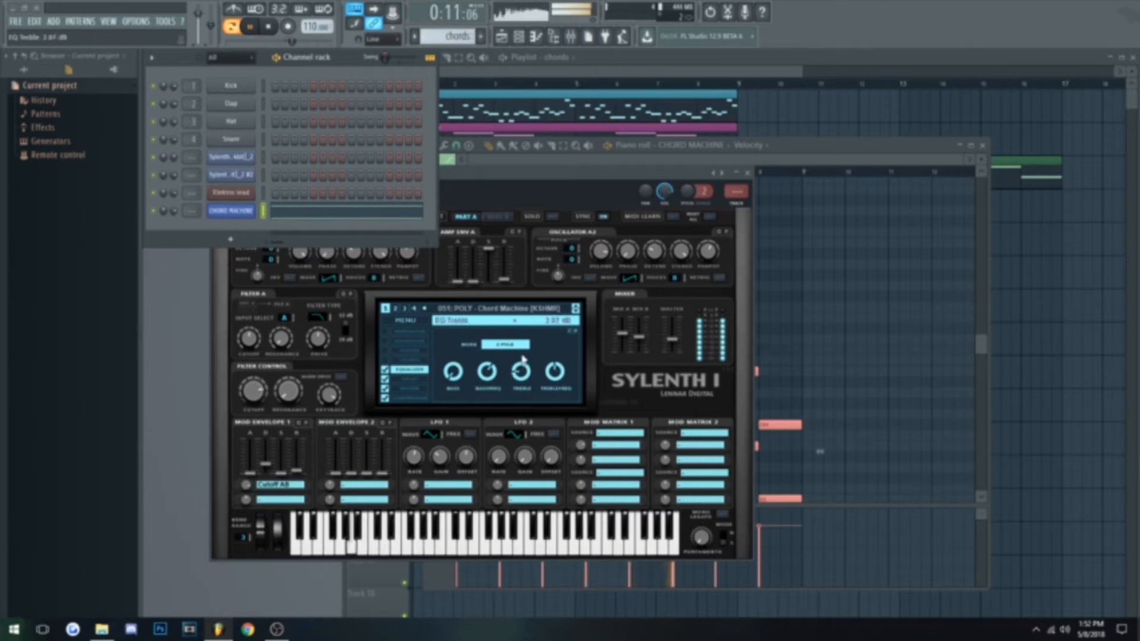
pyautogui.press('space')
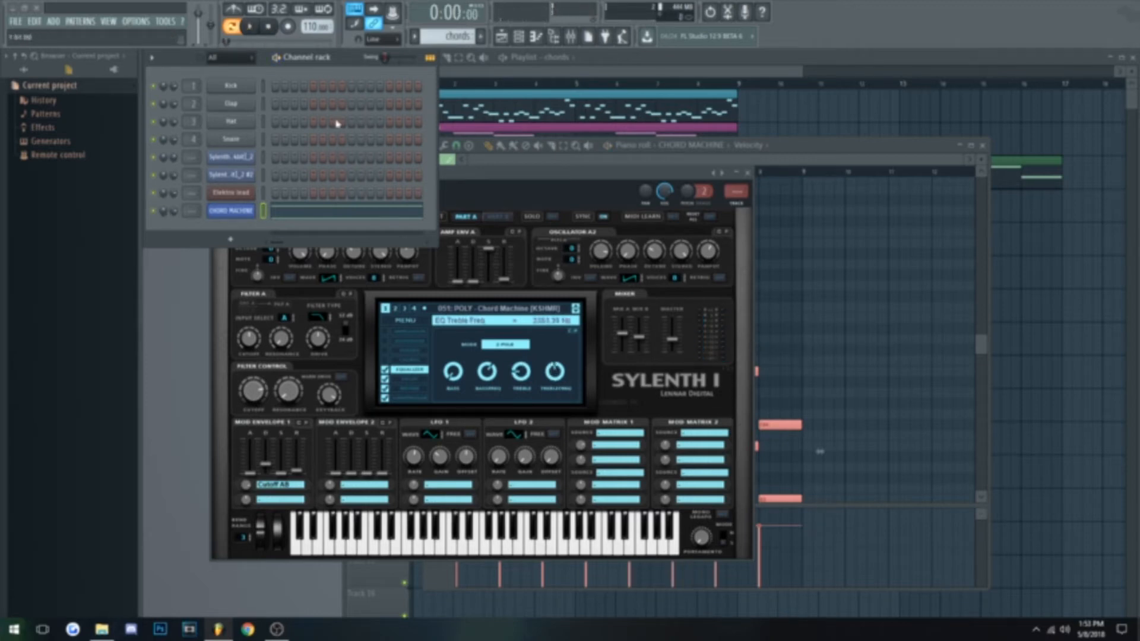
pyautogui.click(747, 172)
# - Clone the CHORD MACHINE channel in the chords pattern and copy the original channel's notes
pyautogui.click(484, 71)
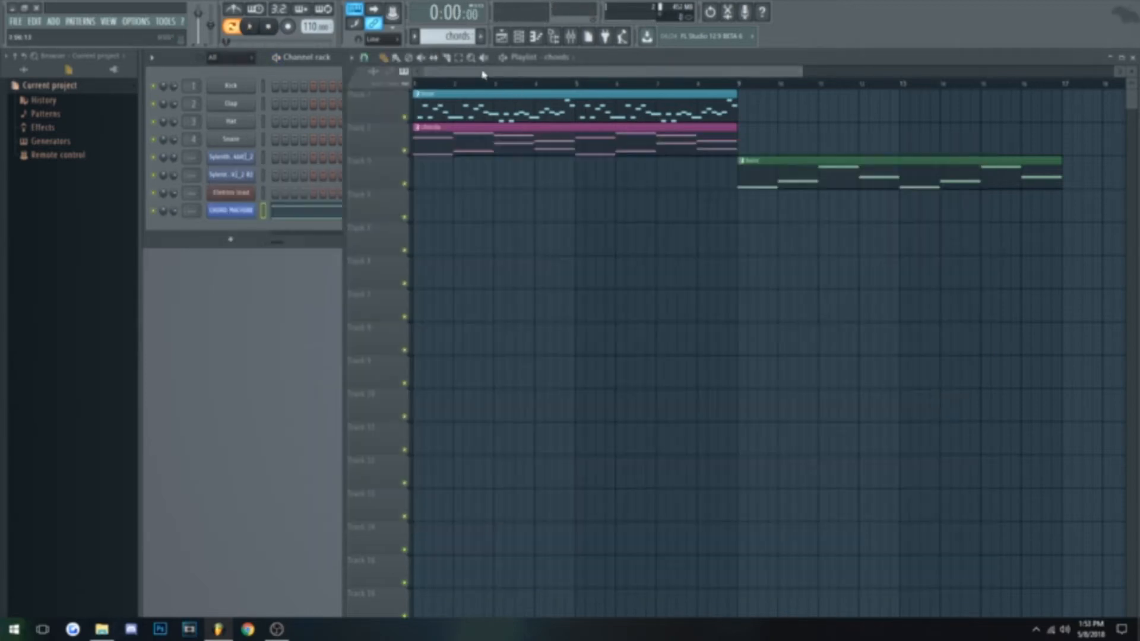
pyautogui.click(433, 107)
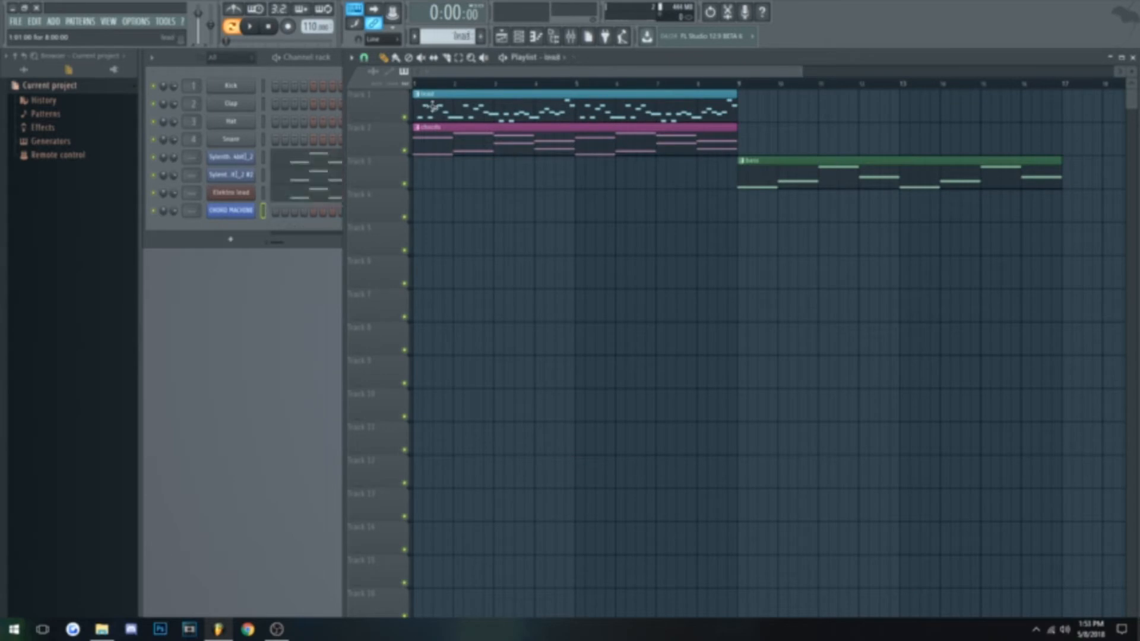
pyautogui.click(439, 145)
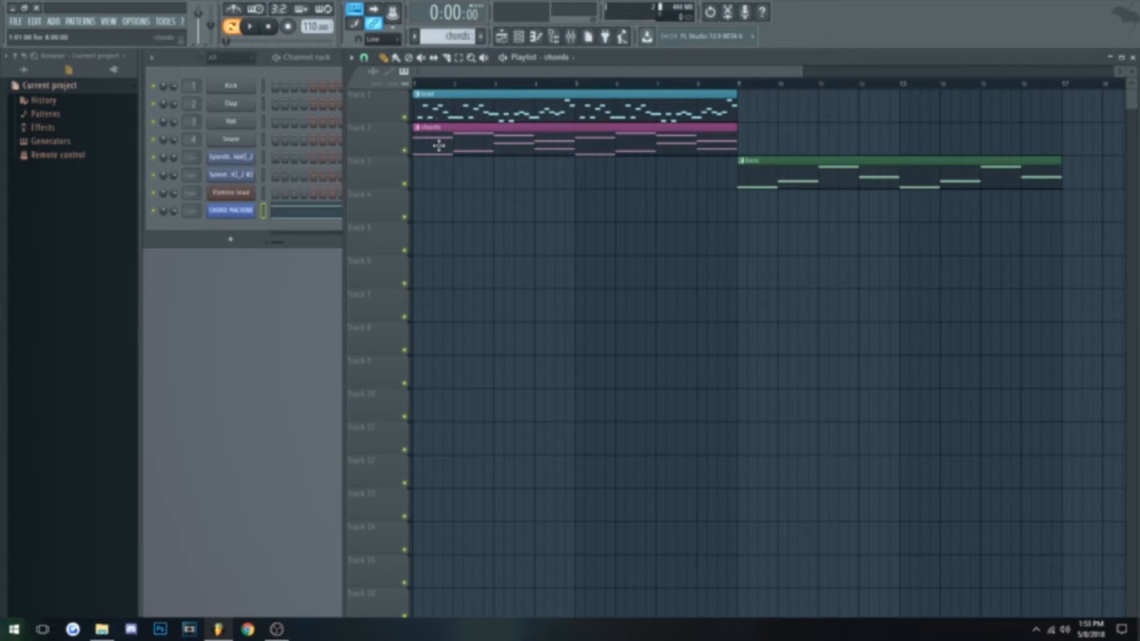
pyautogui.rightClick(242, 221)
pyautogui.click(292, 304)
pyautogui.moveTo(282, 190); pyautogui.dragTo(376, 202)
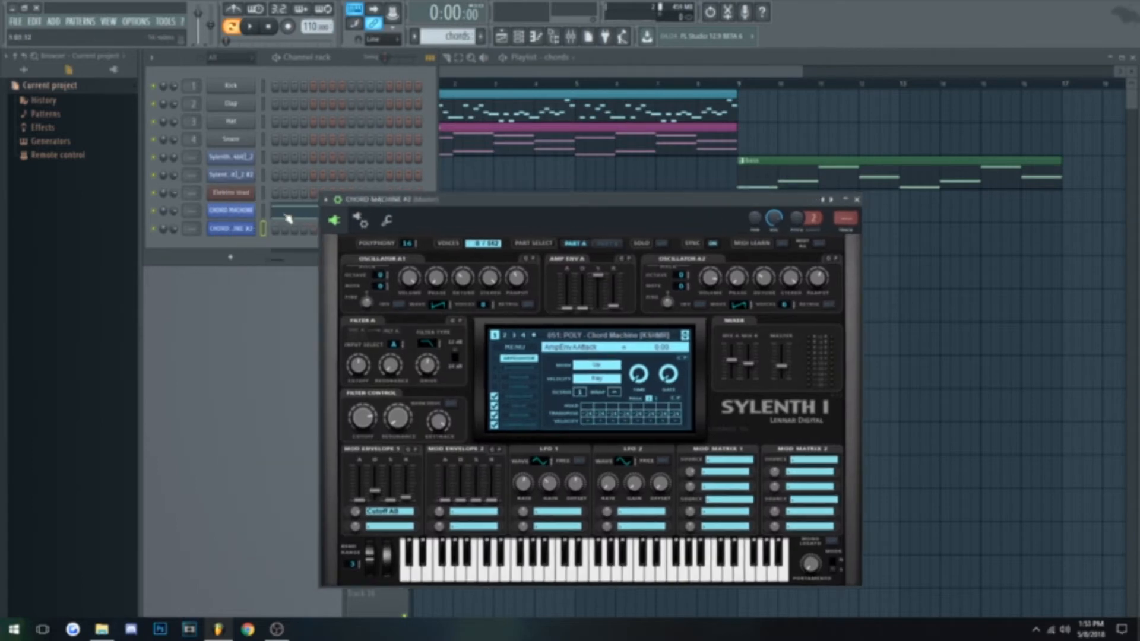
pyautogui.click(284, 212)
pyautogui.click(219, 230)
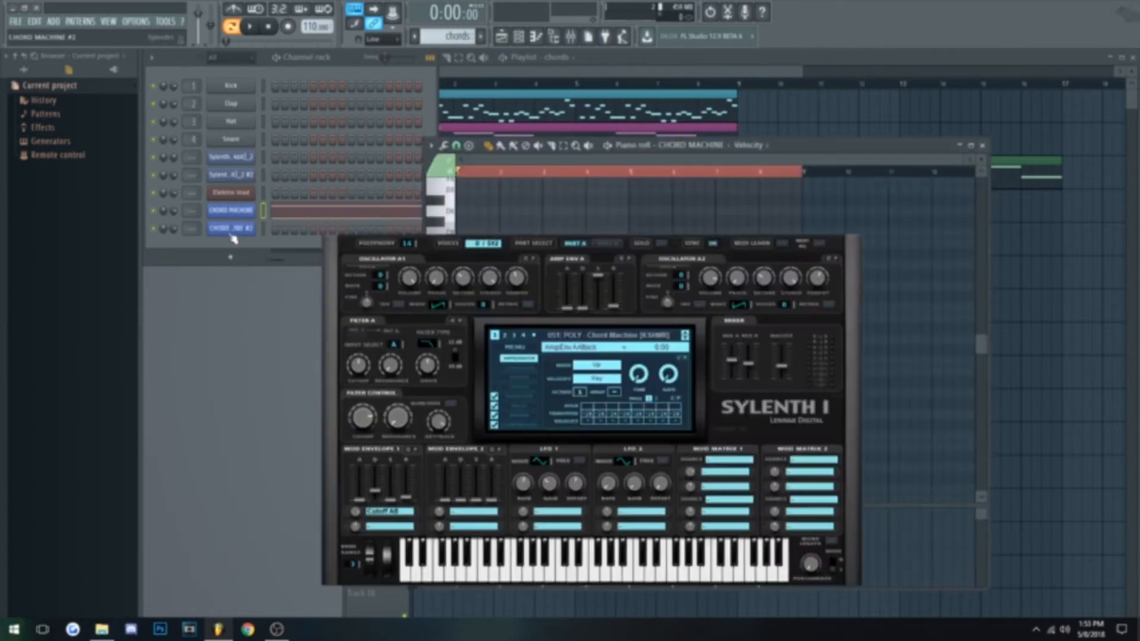
# - Load the saved Brooks chords preset into the cloned CHORD MACHINE channel
pyautogui.click(325, 200)
pyautogui.moveTo(362, 239)
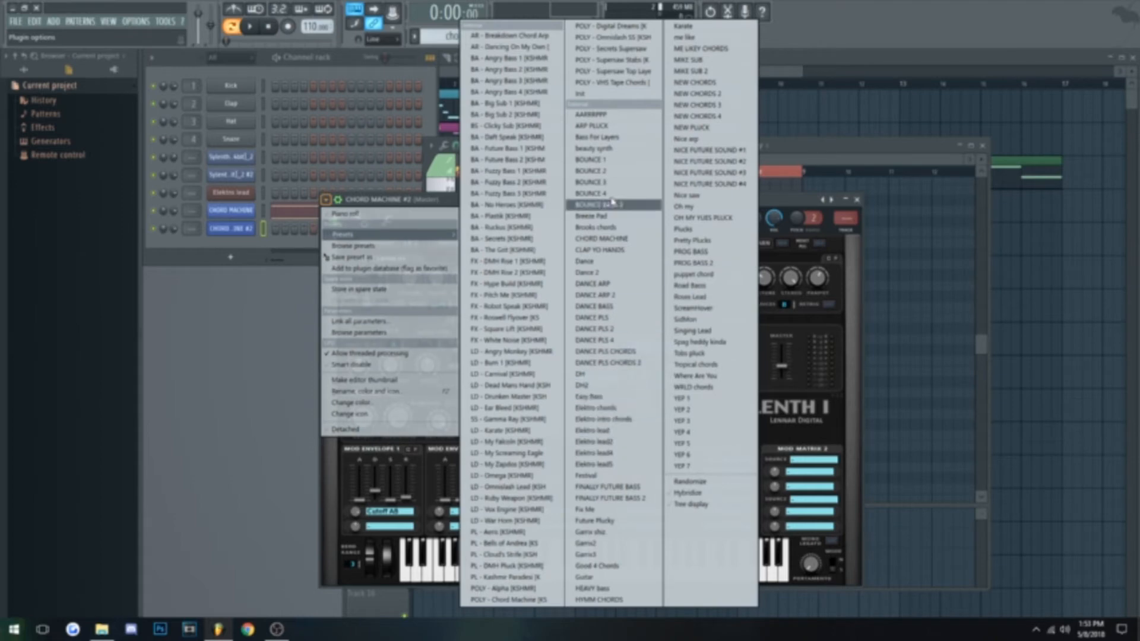
pyautogui.click(594, 226)
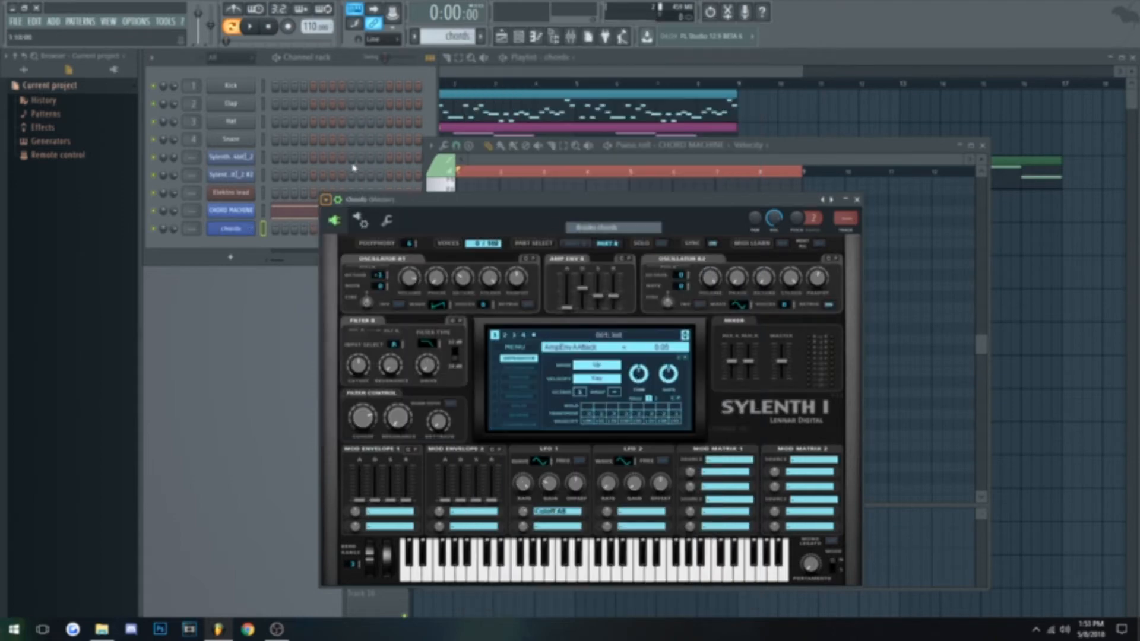
pyautogui.click(250, 27)
pyautogui.press('space')
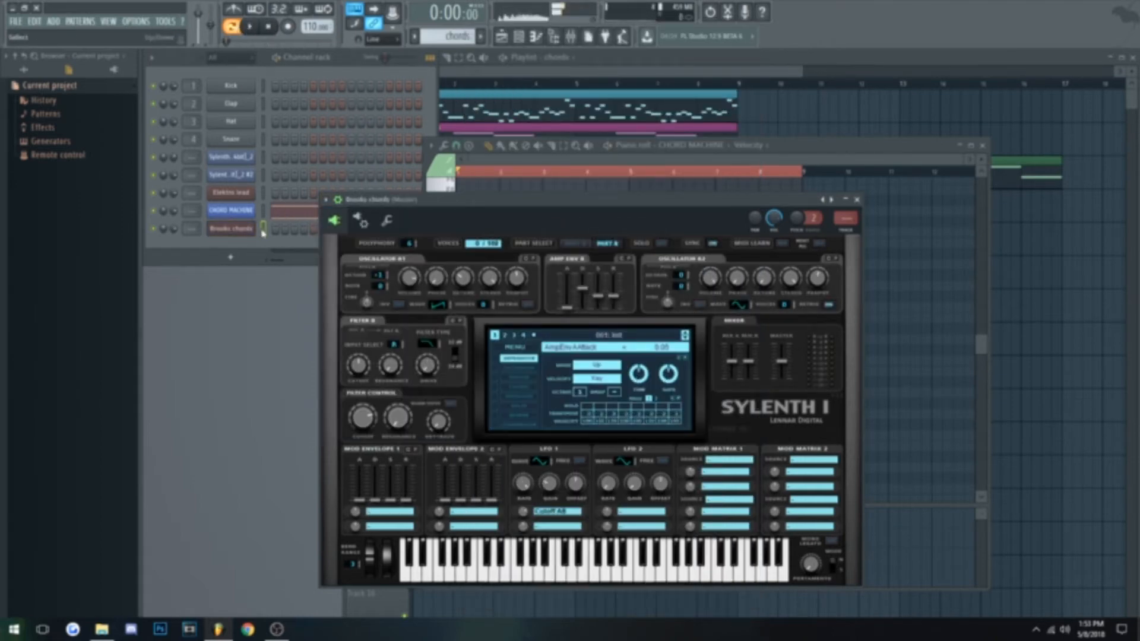
# - Paste the chord notes into the Brooks chords channel and audition it with the CHORD MACHINE channel muted
pyautogui.click(245, 230)
pyautogui.click(246, 229)
pyautogui.click(538, 39)
pyautogui.hotkey('ctrl', 'v')
pyautogui.press('space')
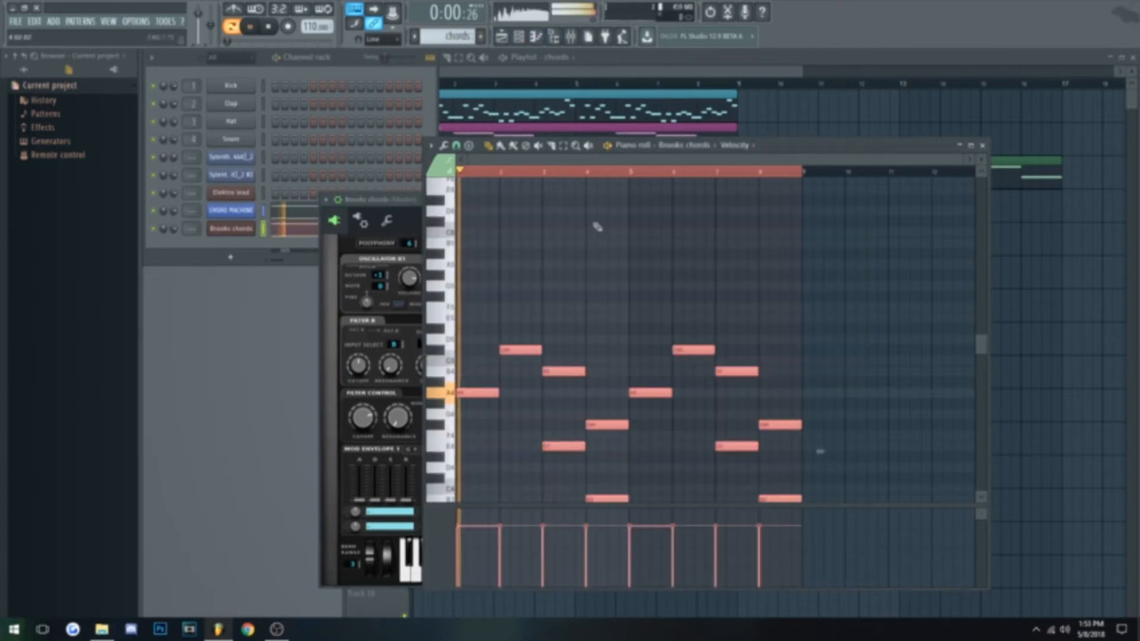
pyautogui.click(313, 261)
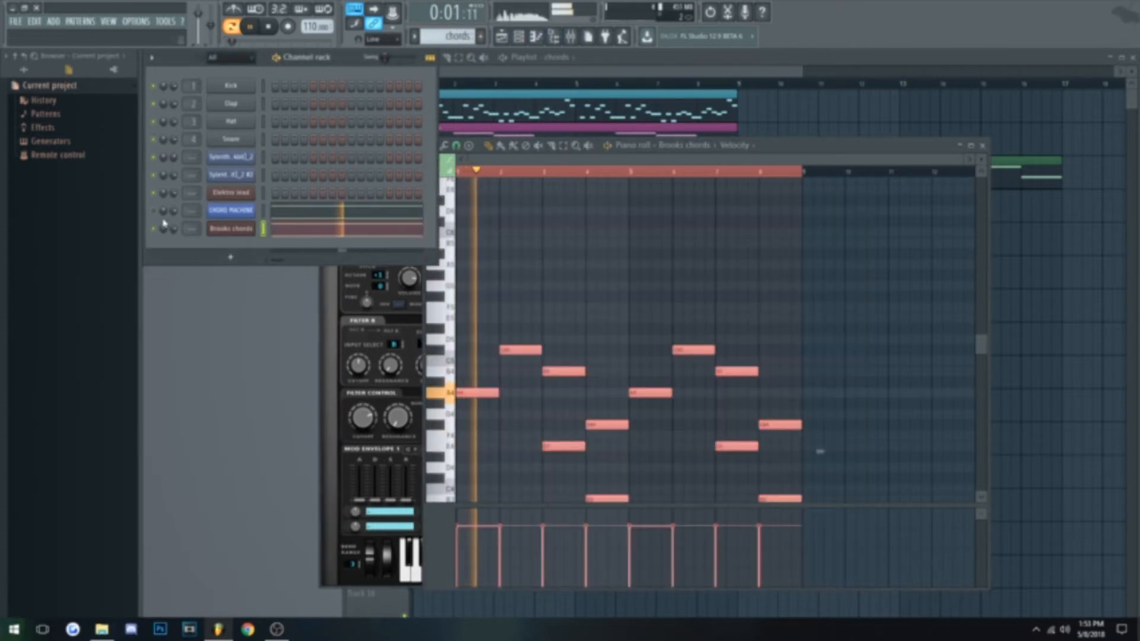
# - Load the saved puppet chord preset into the Brooks chords channel's Sylenth1
pyautogui.rightClick(252, 230)
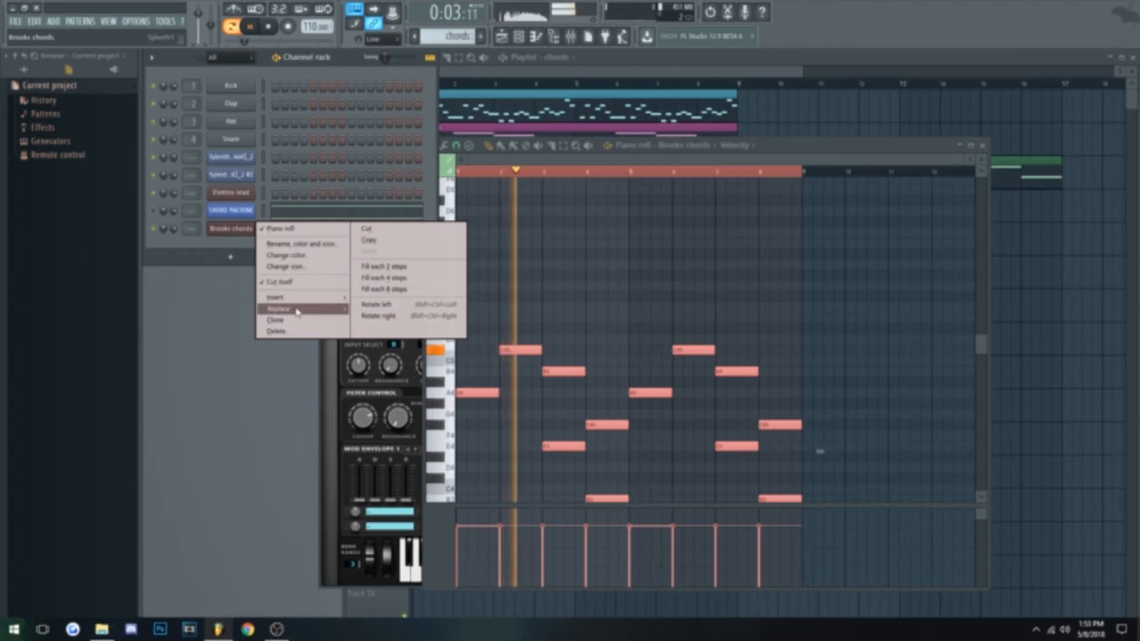
pyautogui.click(234, 229)
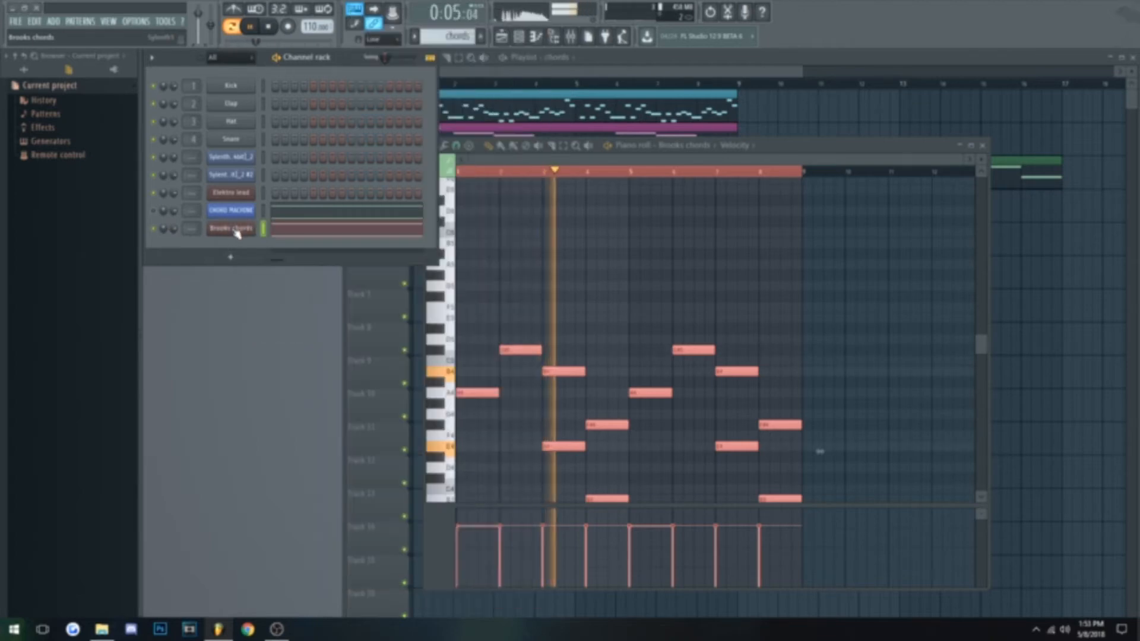
pyautogui.click(234, 229)
pyautogui.click(270, 27)
pyautogui.click(326, 200)
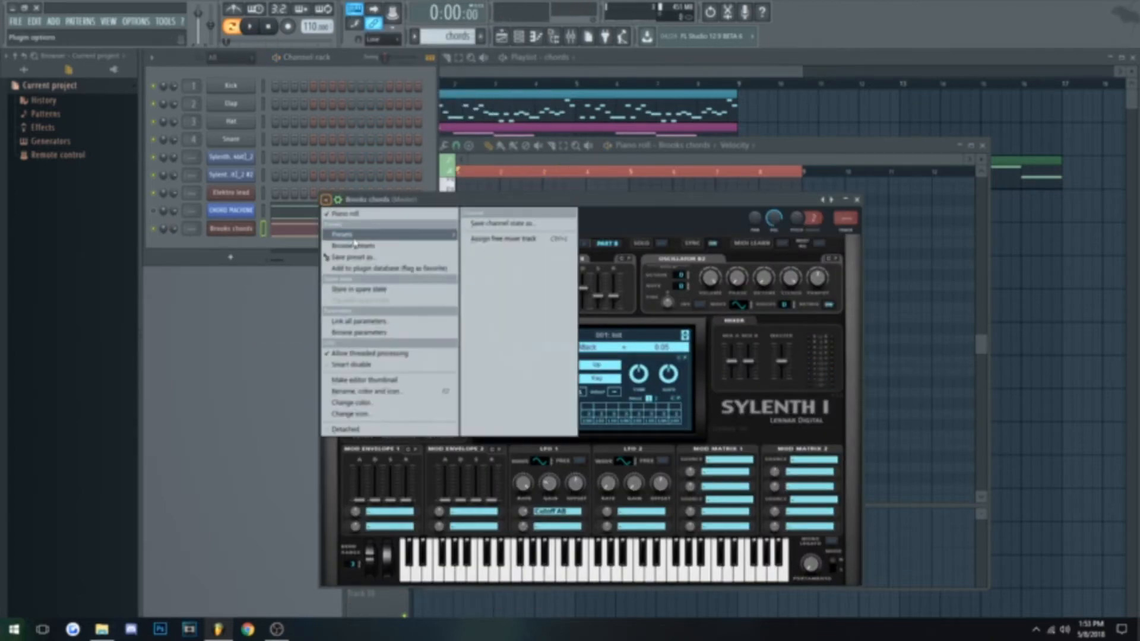
pyautogui.moveTo(356, 234)
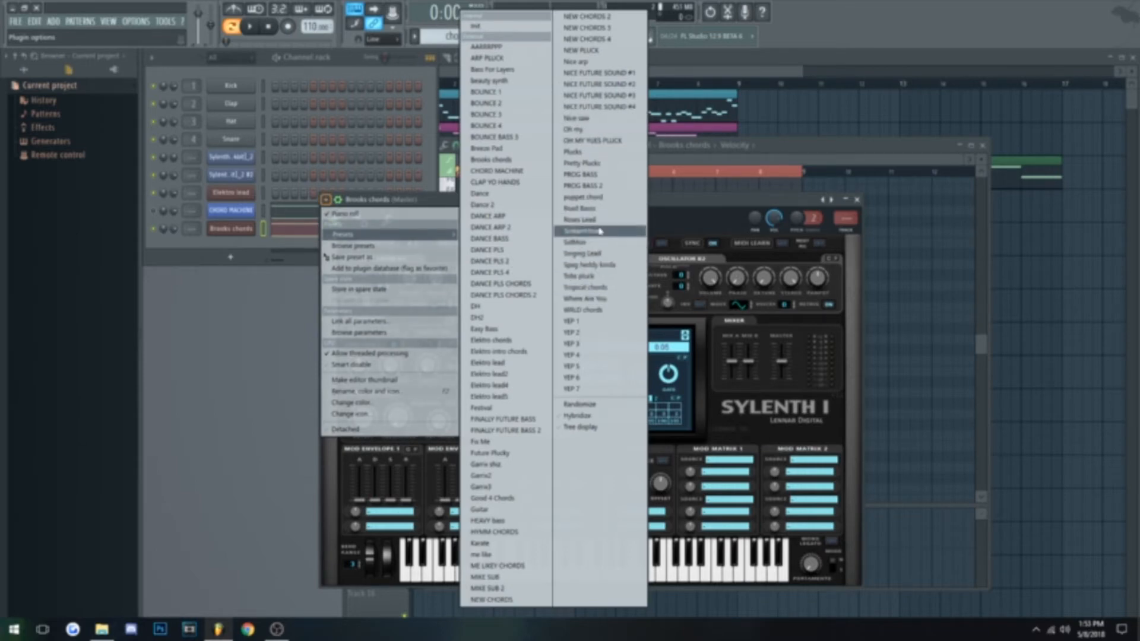
pyautogui.click(584, 197)
# - Audition the puppet chord layer together with the CHORD MACHINE channel, and close the plugin and piano roll
pyautogui.press('space')
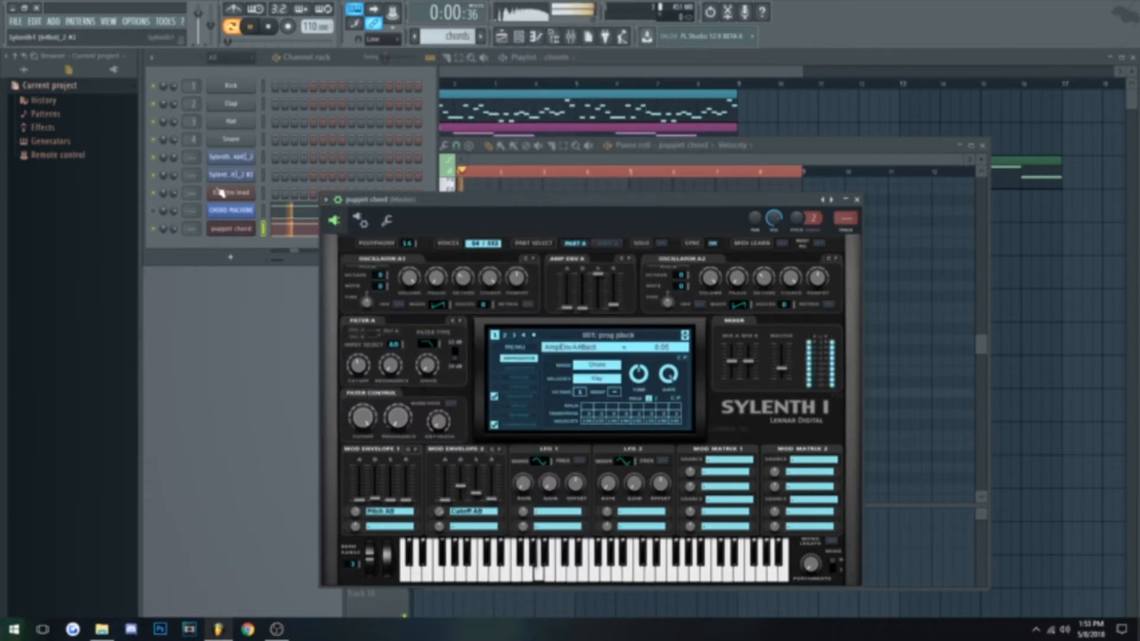
pyautogui.click(221, 192)
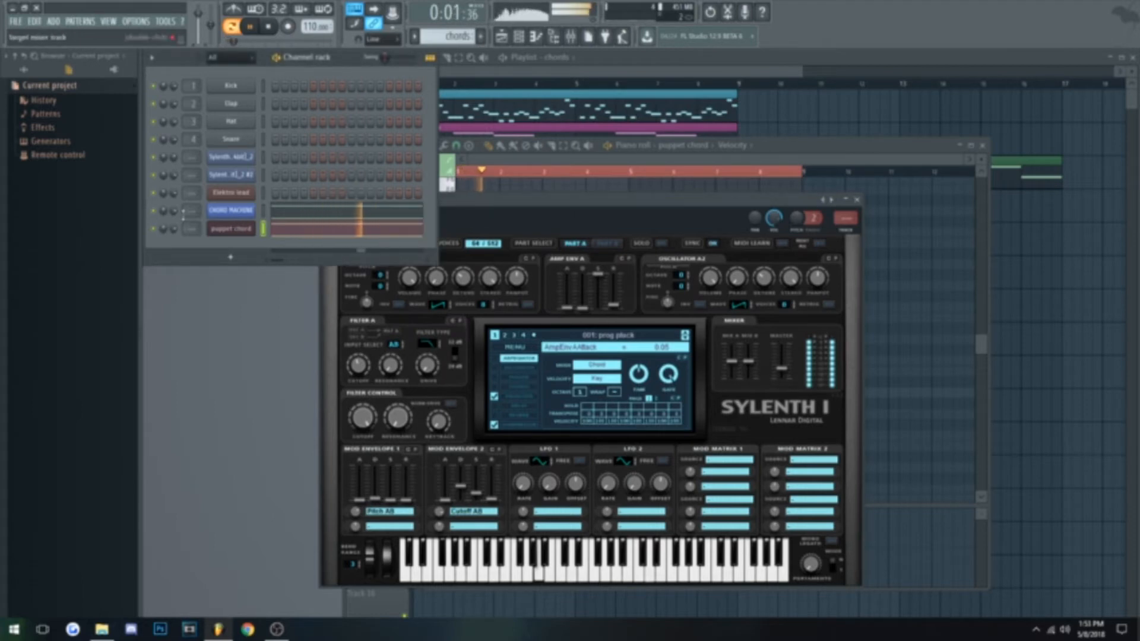
pyautogui.click(276, 27)
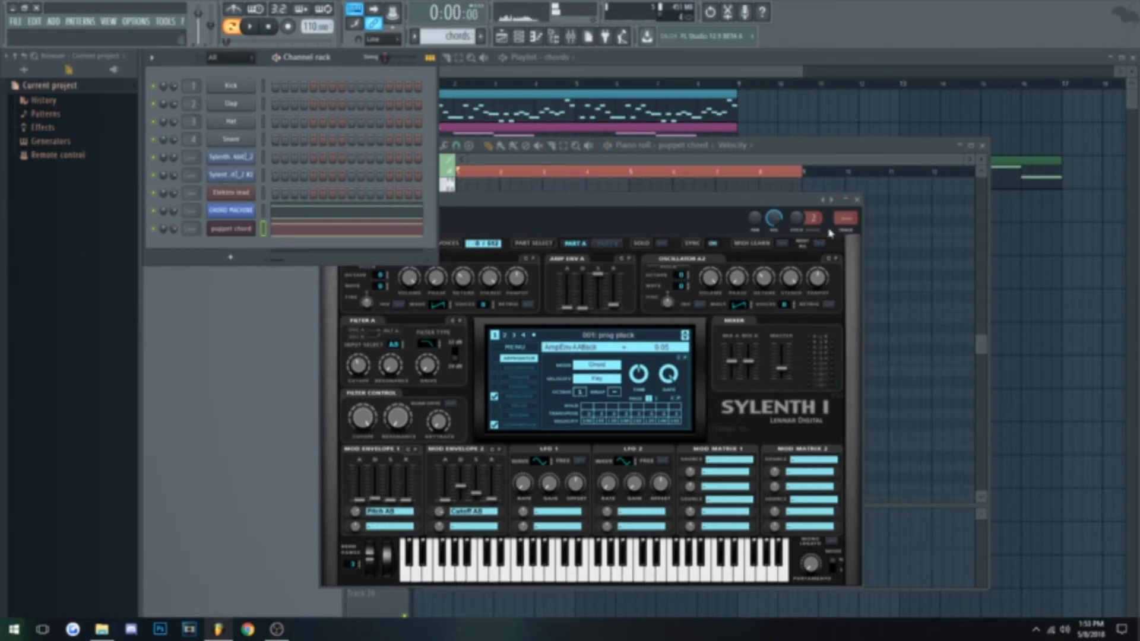
pyautogui.click(858, 200)
pyautogui.click(981, 146)
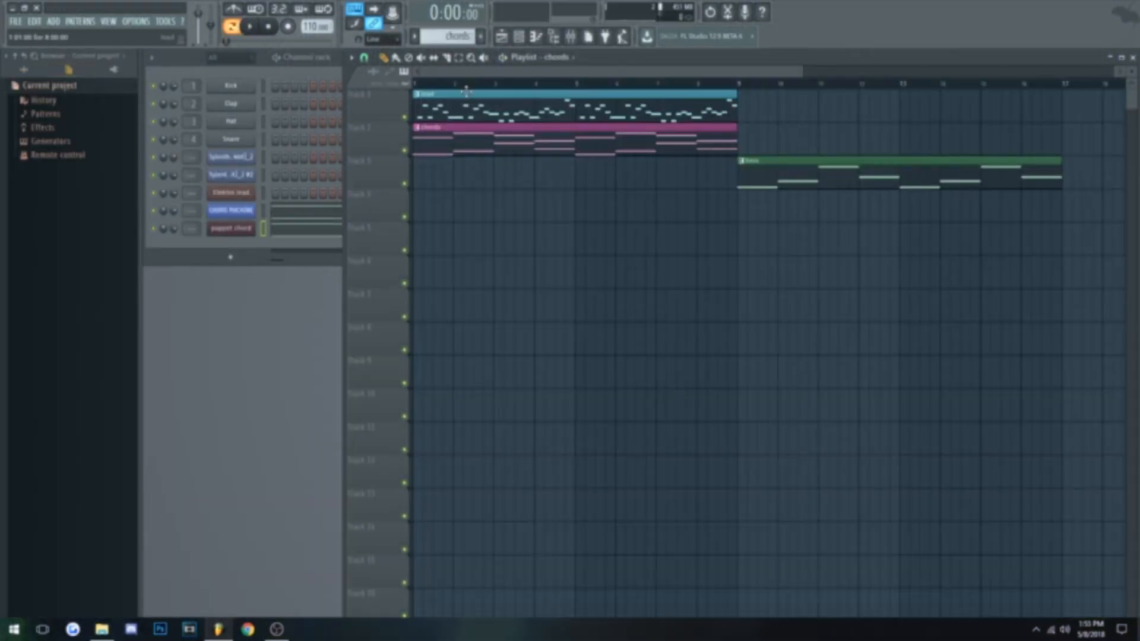
# - Move the bass clip to the song start beneath the lead and chords clips, and cut its notes from the Sylenth1 [64bit]_2 channel
pyautogui.moveTo(763, 177); pyautogui.dragTo(438, 172)
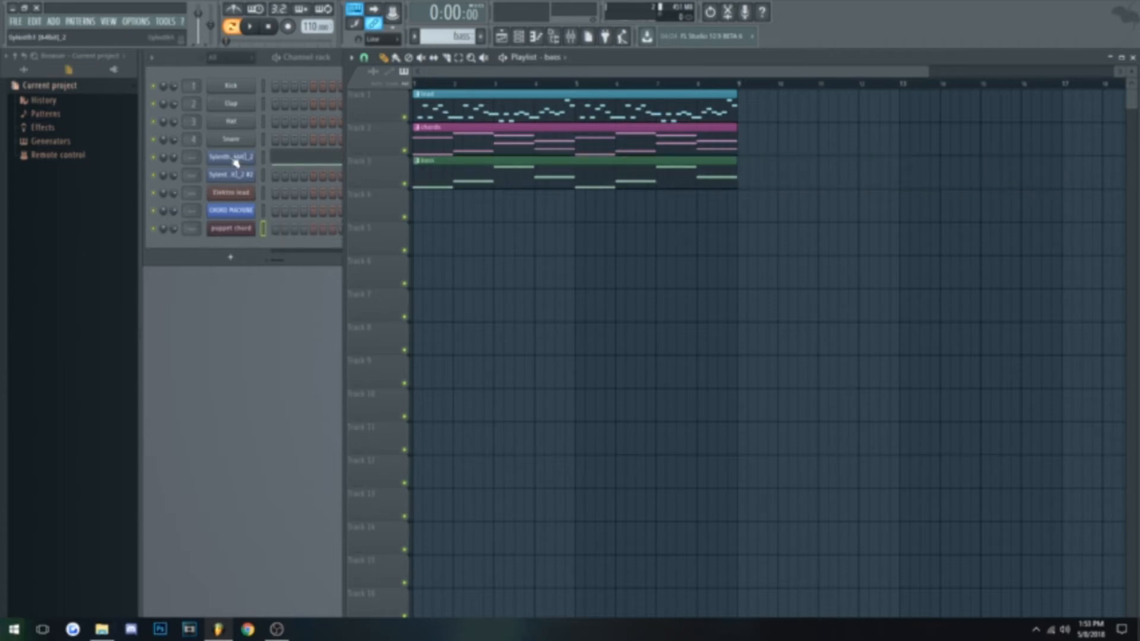
pyautogui.click(295, 163)
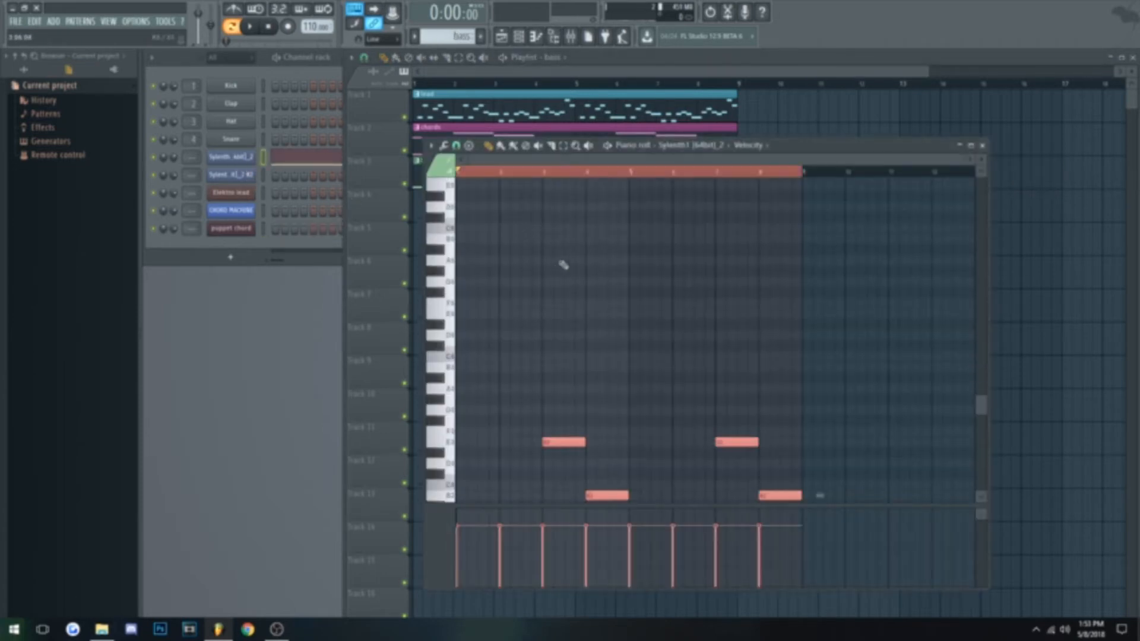
pyautogui.hotkey('ctrl', 'x')
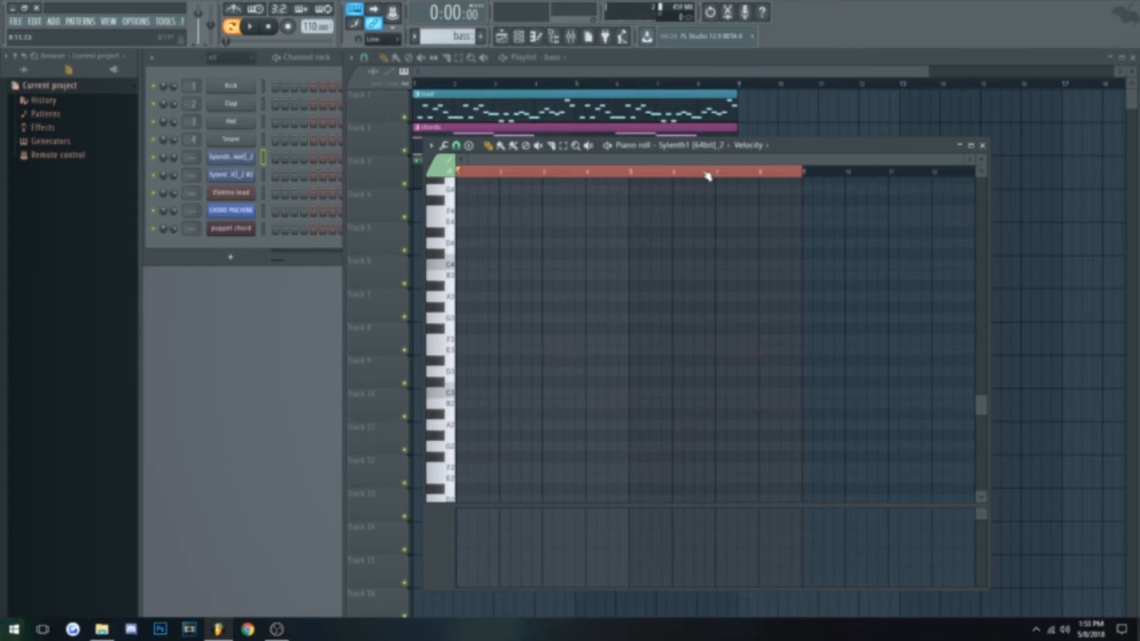
# - Add a Sylenth1 [64bit]_2 channel and load the saved Easy Bass preset into it
pyautogui.click(226, 262)
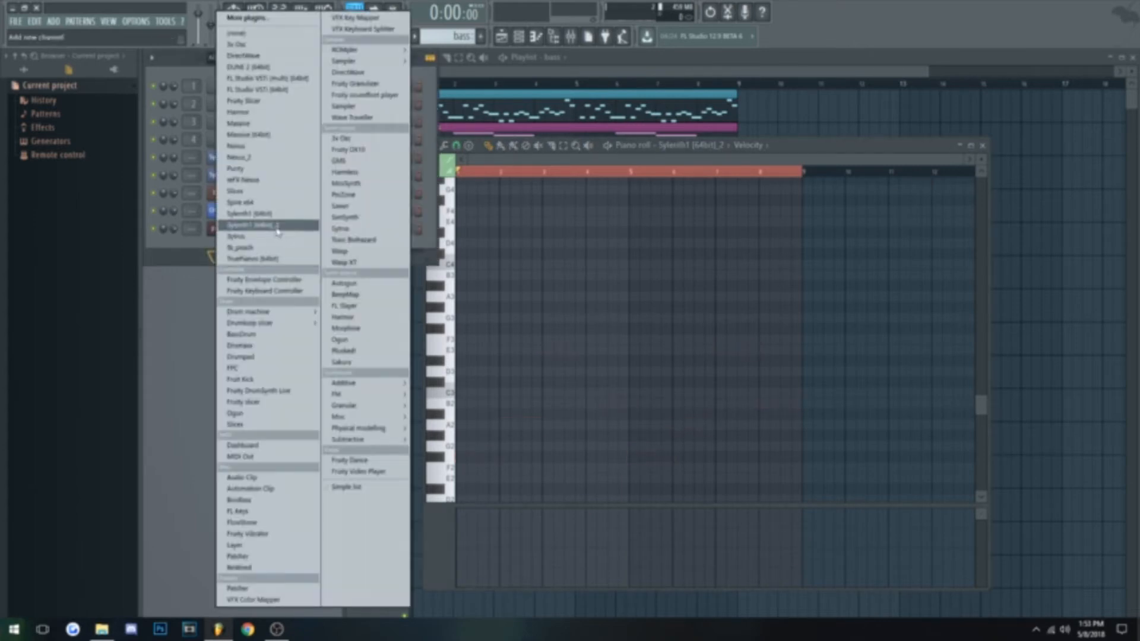
pyautogui.click(277, 230)
pyautogui.click(248, 204)
pyautogui.moveTo(267, 238)
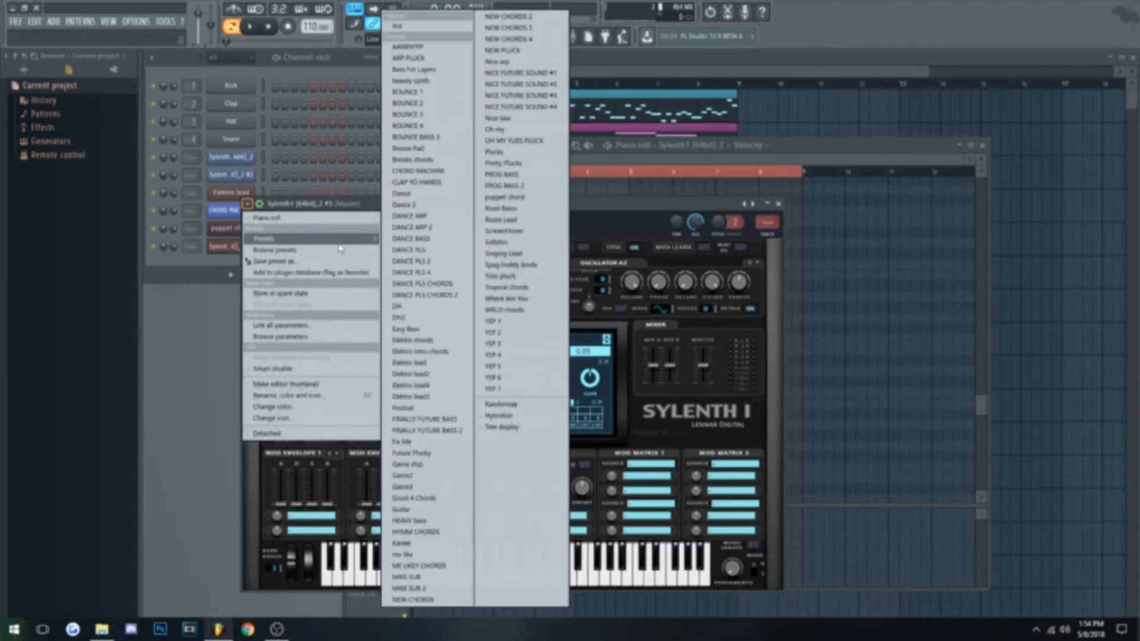
pyautogui.click(408, 329)
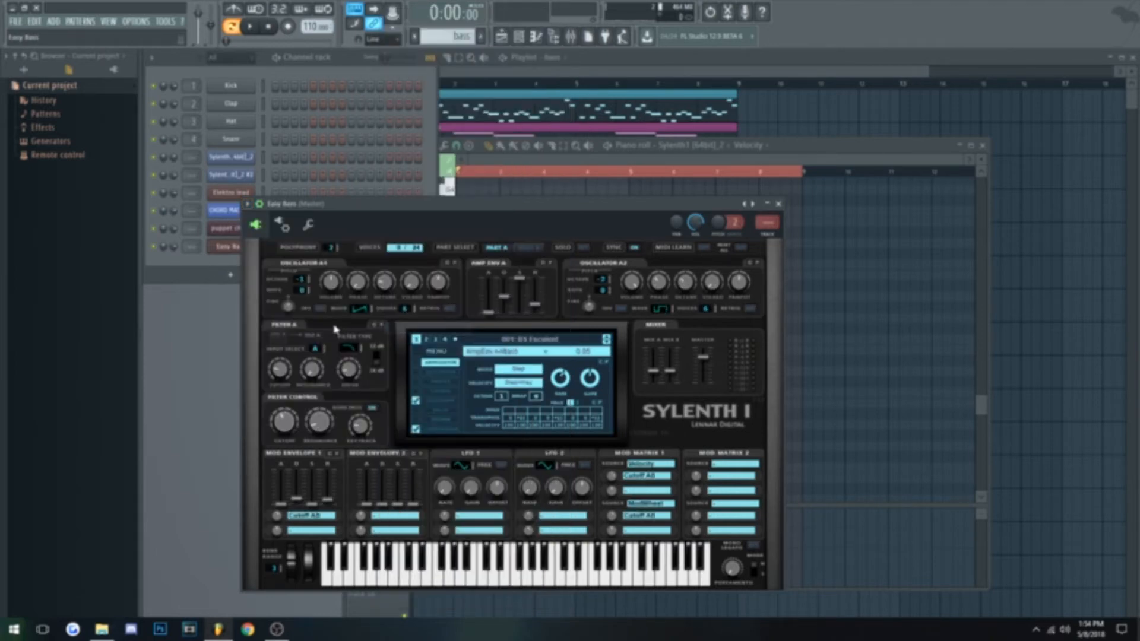
pyautogui.click(778, 204)
# - Try the bass notes in the Easy Bass channel during playback, raising them an octave, and remove them from the channel
pyautogui.click(242, 252)
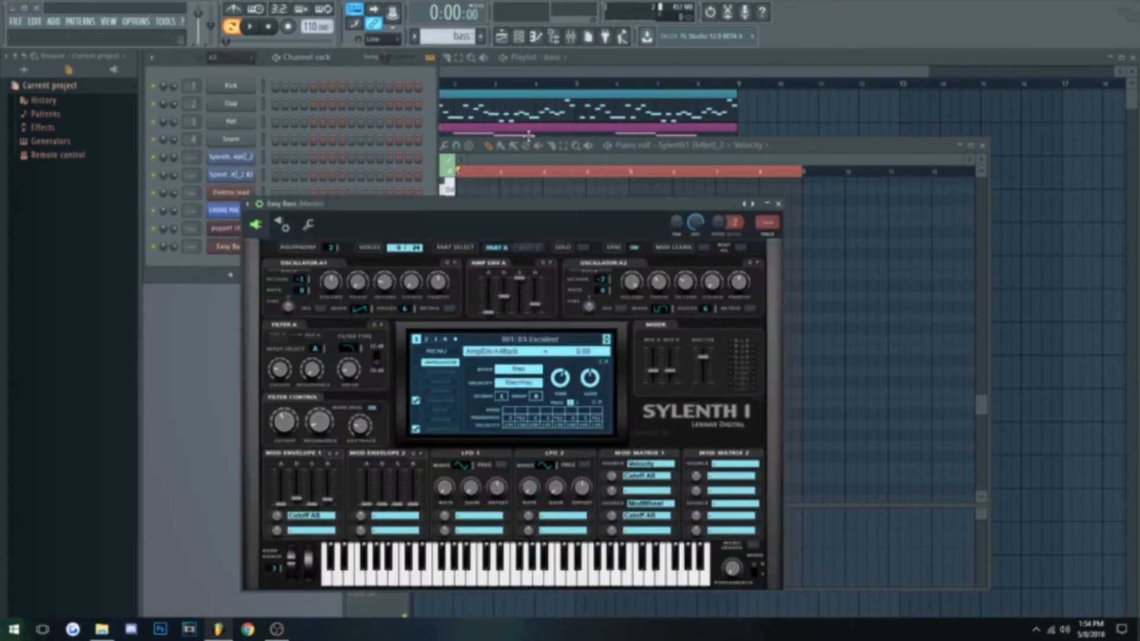
pyautogui.click(541, 42)
pyautogui.click(259, 27)
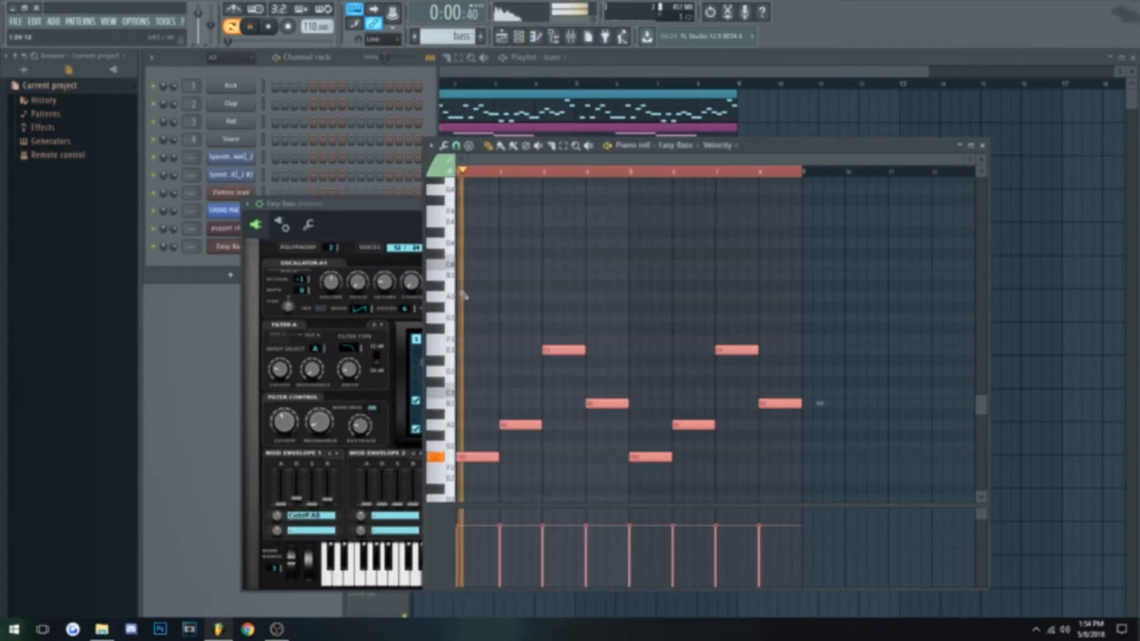
pyautogui.click(269, 26)
pyautogui.moveTo(471, 456); pyautogui.dragTo(422, 323)
pyautogui.press('space')
pyautogui.scroll(1, 506, 342)
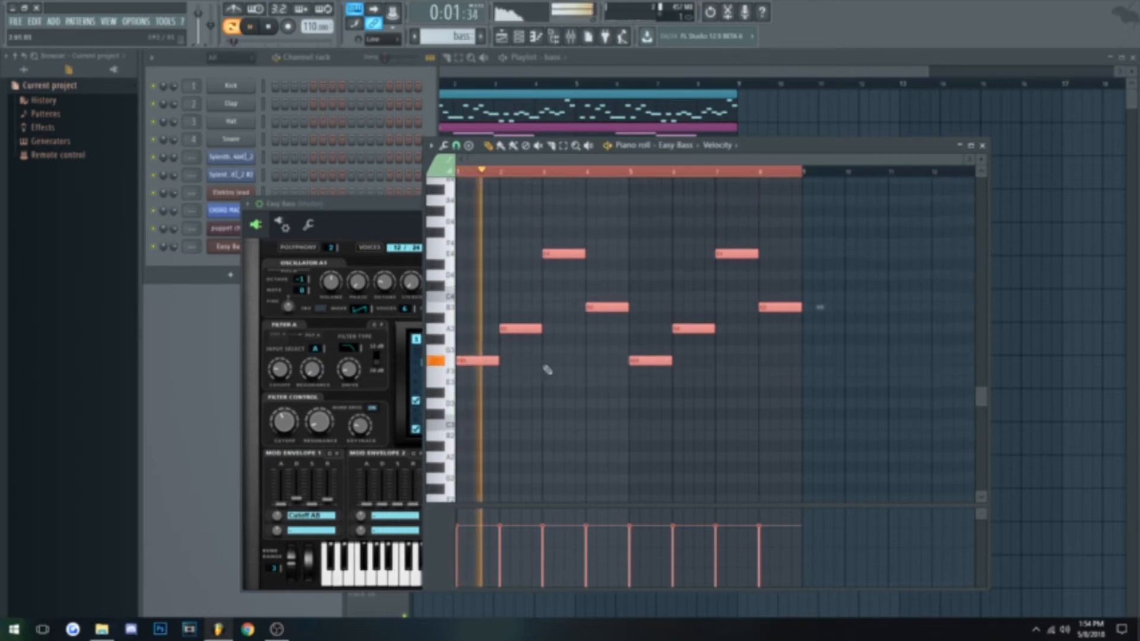
pyautogui.press('space')
pyautogui.press('Delete')
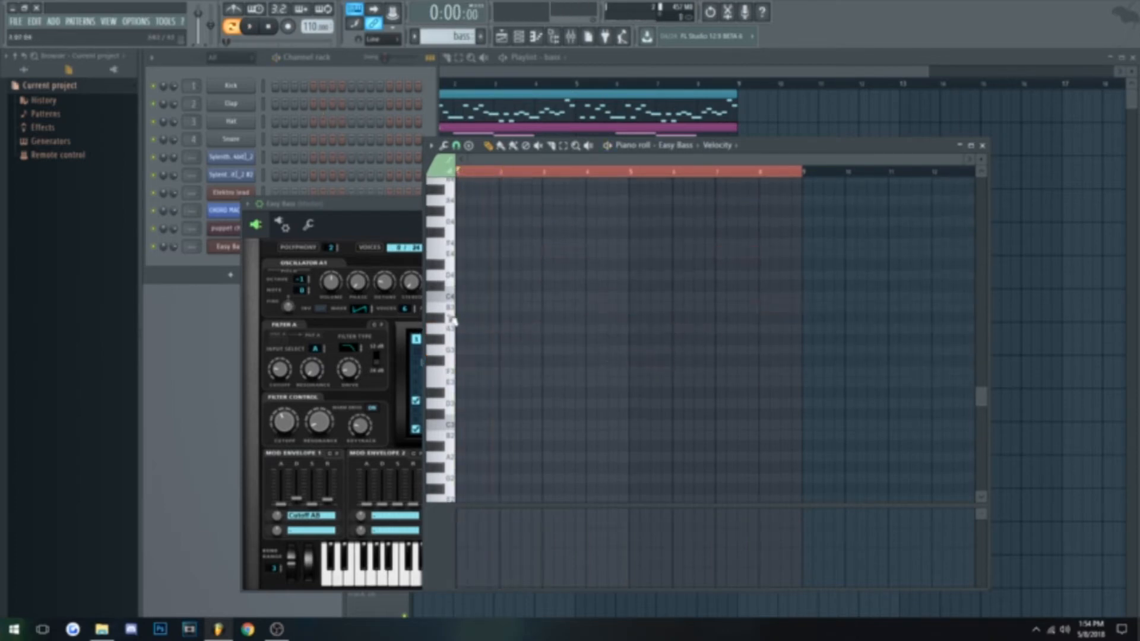
# - Replace the Easy Bass channel's instrument with 3x Osc and load the Thicc Bass preset
pyautogui.rightClick(232, 246)
pyautogui.moveTo(297, 328)
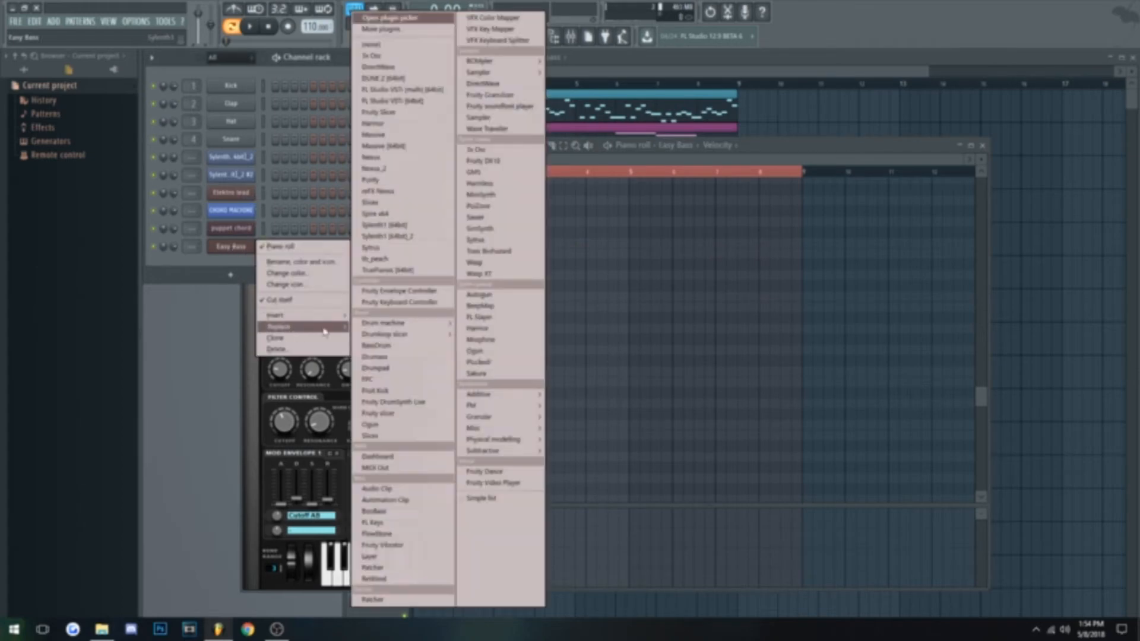
pyautogui.click(485, 149)
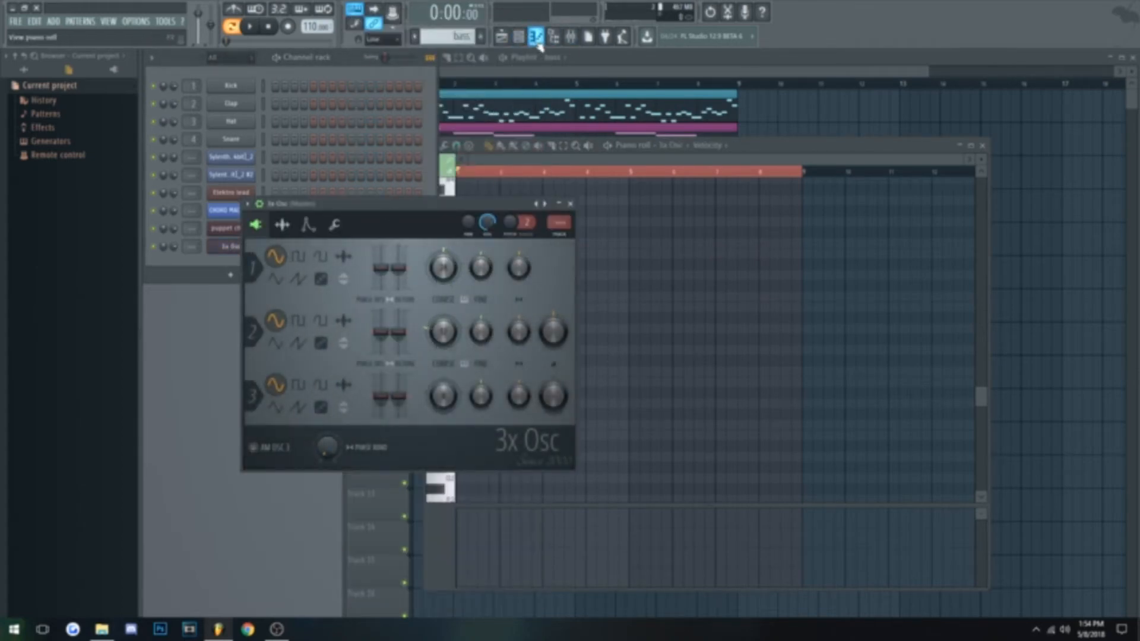
pyautogui.click(248, 204)
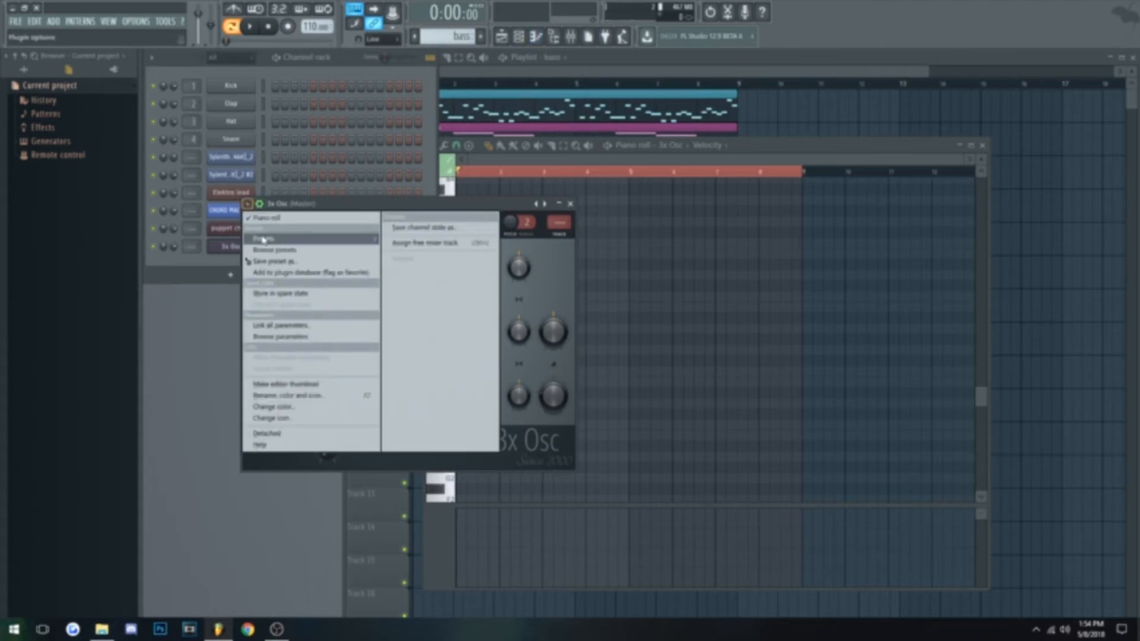
pyautogui.moveTo(343, 243)
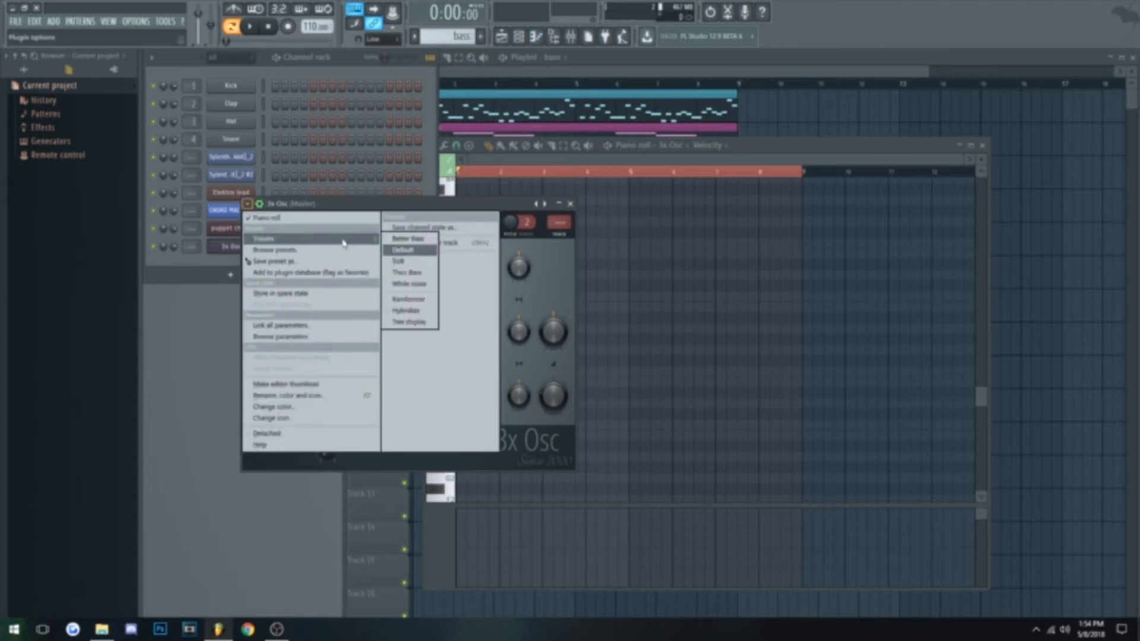
pyautogui.click(407, 272)
# - Paste the bass notes into the Thicc Bass channel, raise them an octave during playback, and close the piano roll and plugin
pyautogui.press('space')
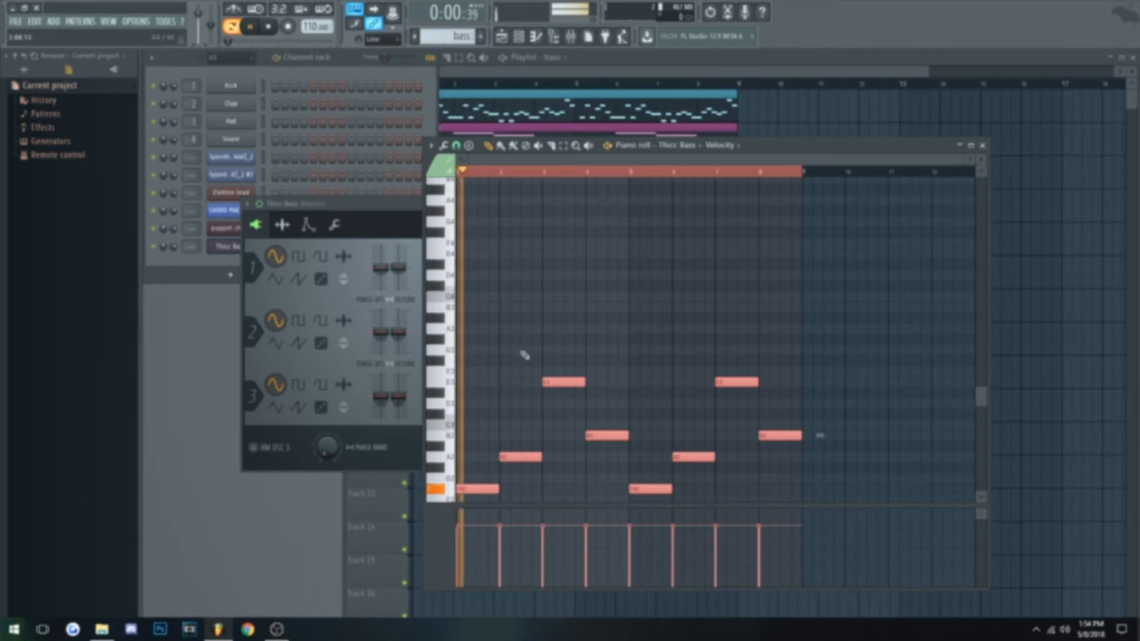
pyautogui.scroll(-8, 460, 256)
pyautogui.scroll(3, 460, 256)
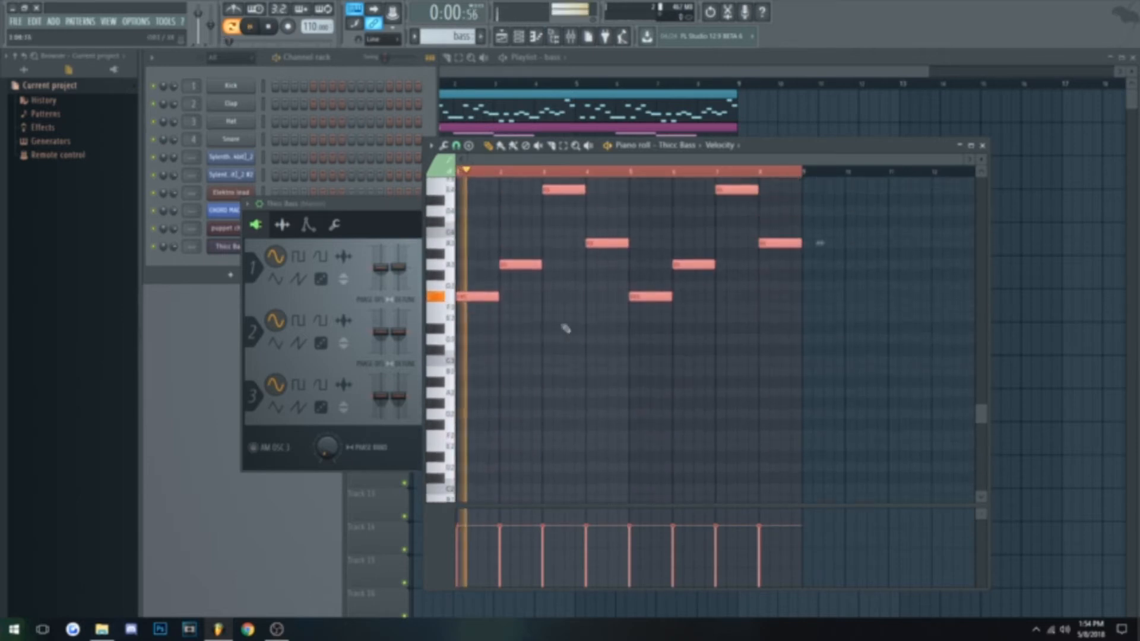
pyautogui.click(983, 146)
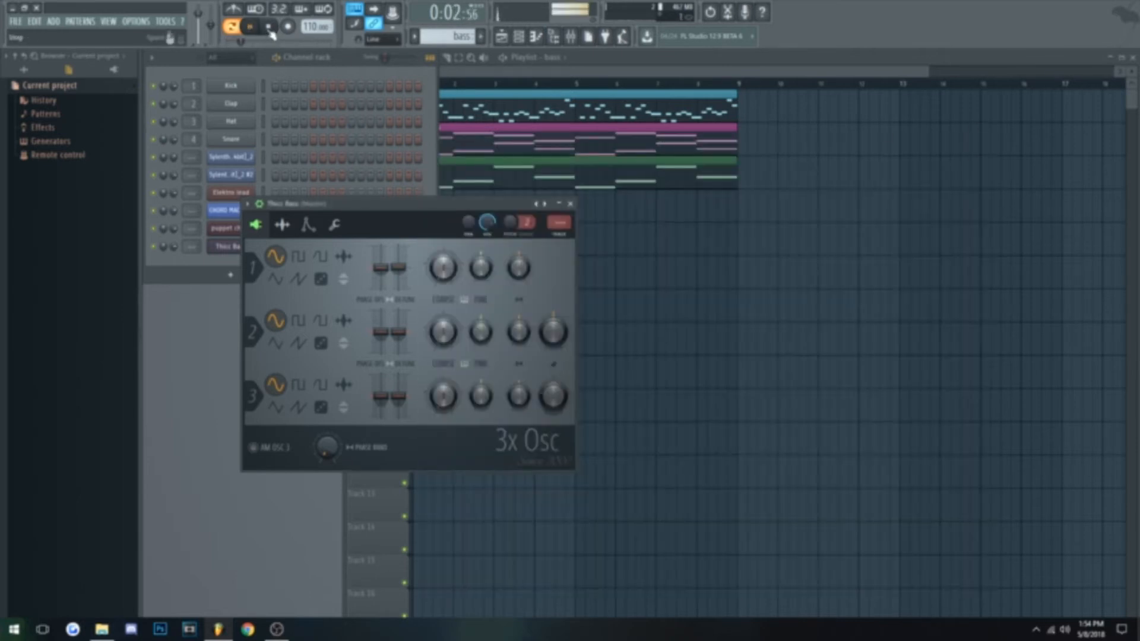
pyautogui.click(269, 27)
pyautogui.click(570, 204)
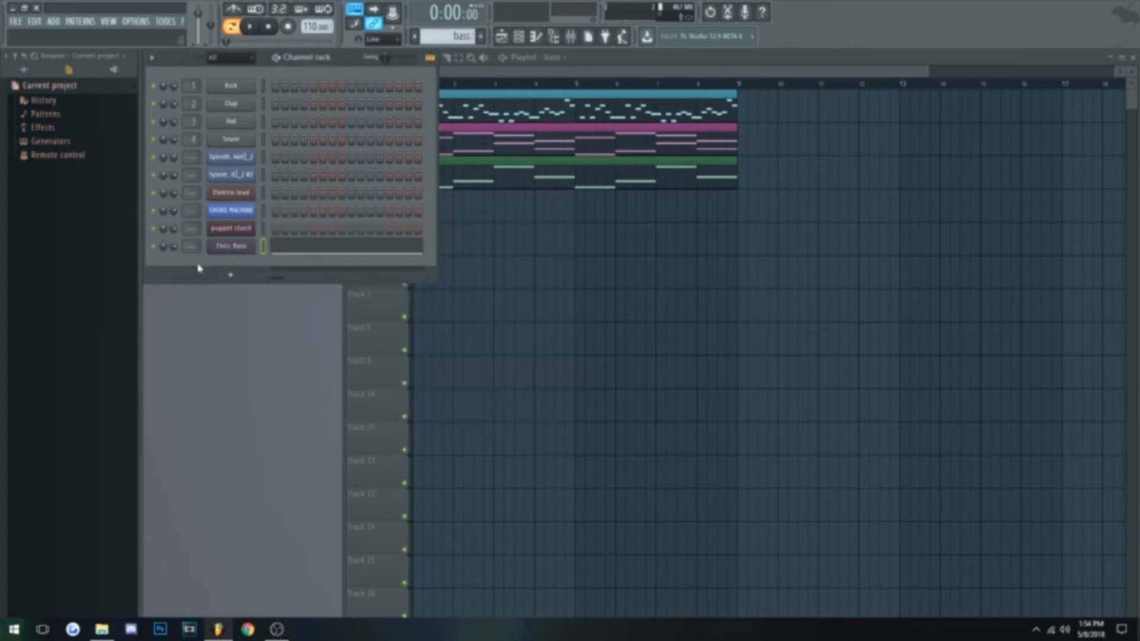
# - Preview the Alesso kick sample from the Tobu styles mango folder and place it at the start of playlist track 4
pyautogui.click(485, 93)
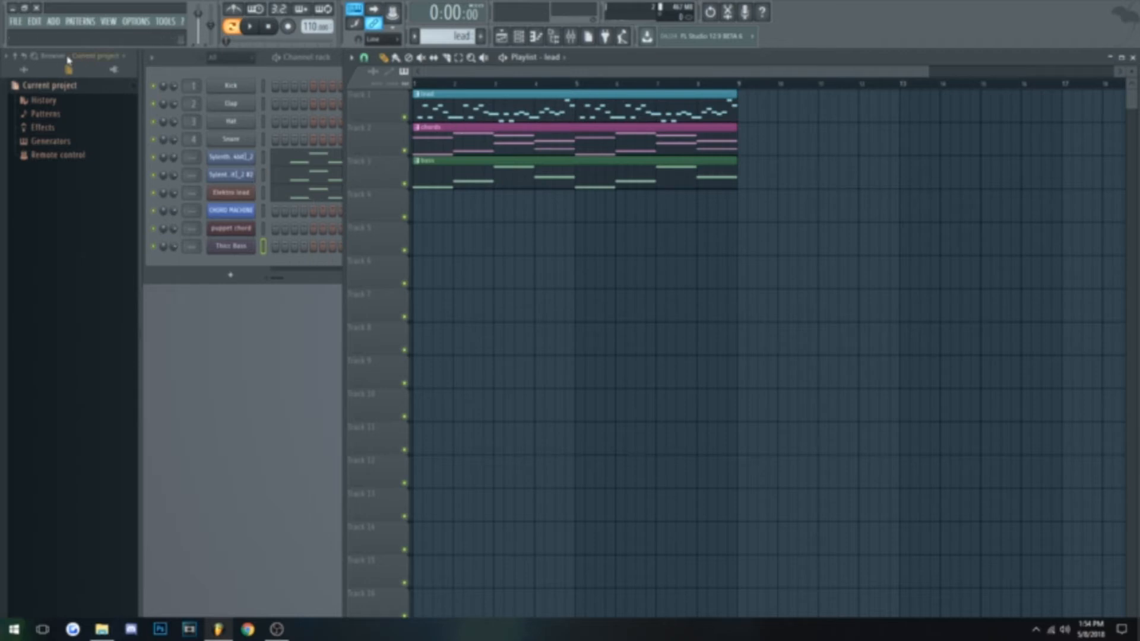
pyautogui.click(23, 70)
pyautogui.scroll(-3, 73, 283)
pyautogui.scroll(1, 53, 234)
pyautogui.scroll(1, 51, 233)
pyautogui.click(60, 202)
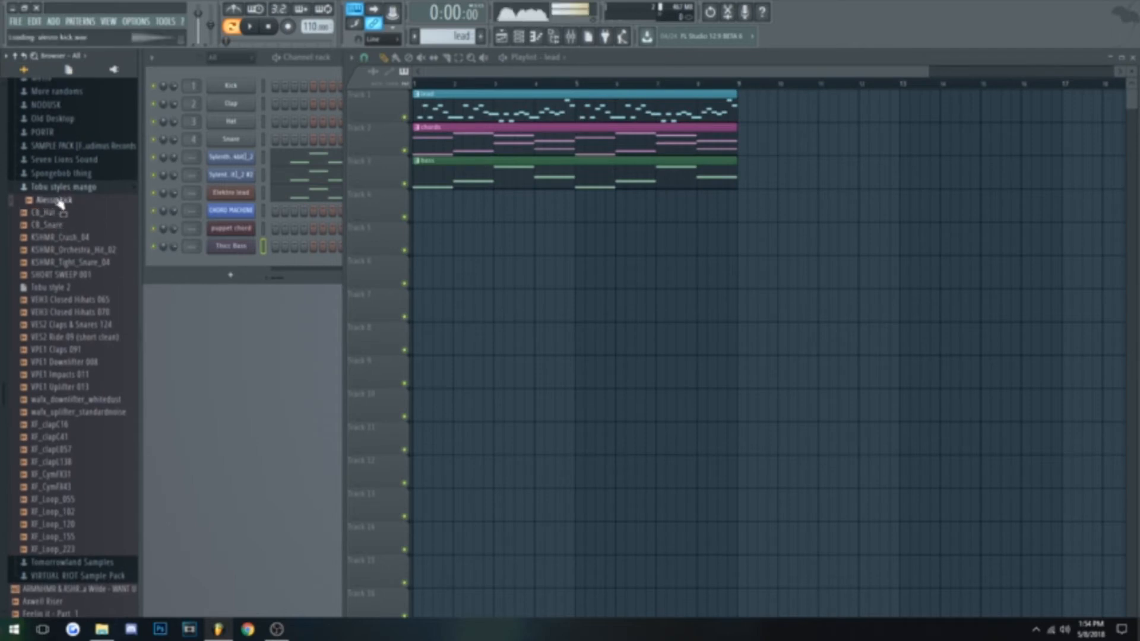
pyautogui.moveTo(58, 205); pyautogui.dragTo(420, 209)
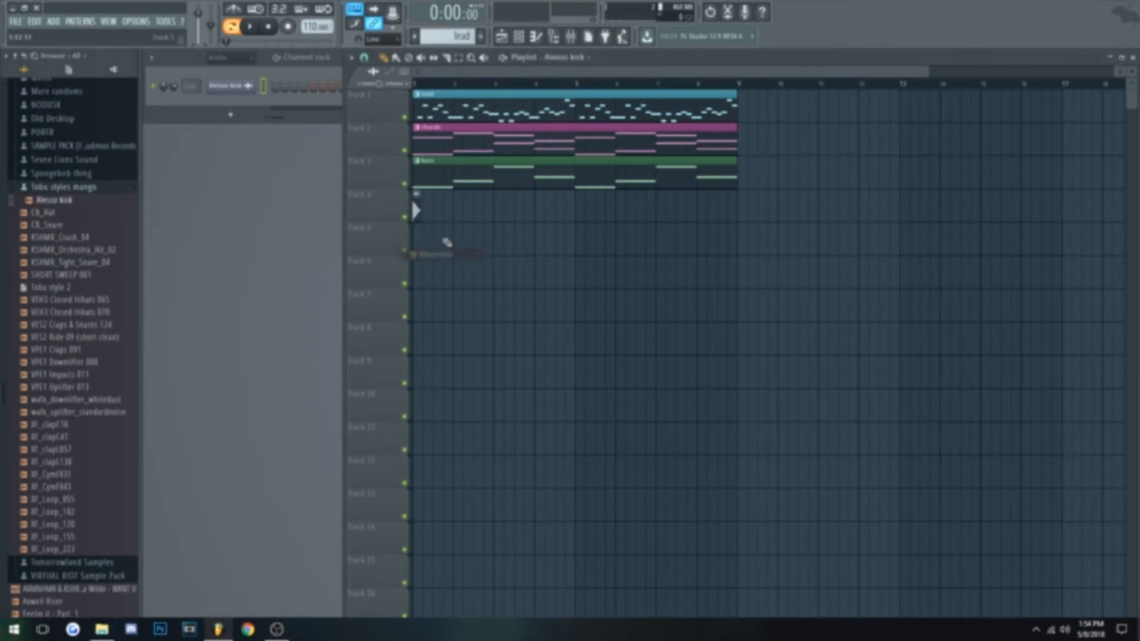
# - Place Alesso kick clips on all four beats of bar 1 on track 4 and duplicate them into bar 2
pyautogui.scroll(3, 455, 70)
pyautogui.moveTo(455, 70); pyautogui.dragTo(440, 72)
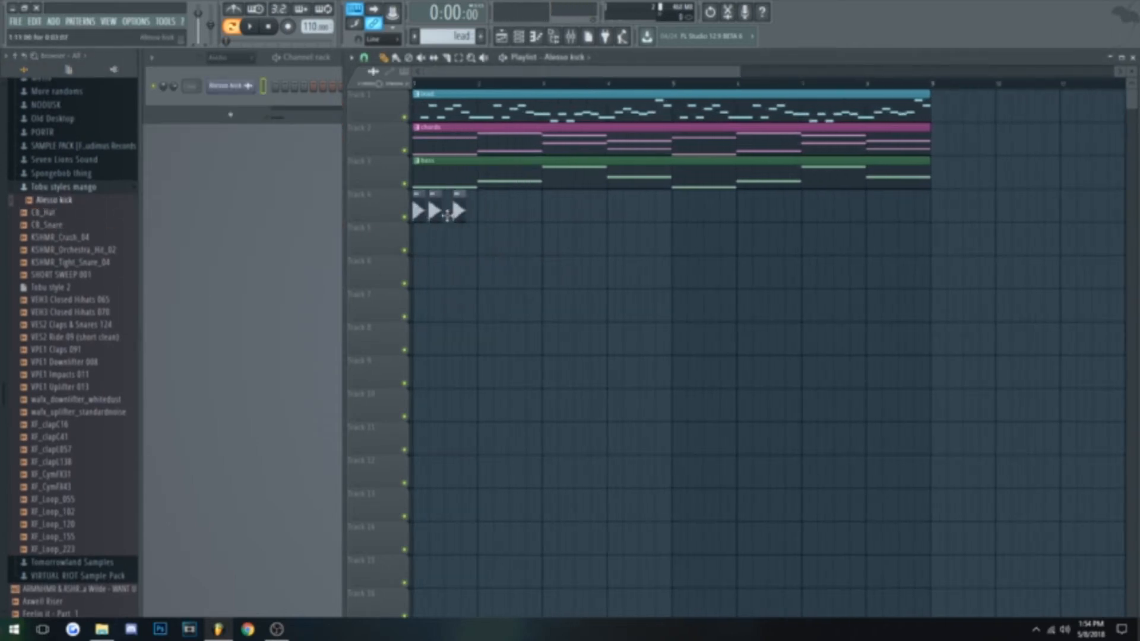
pyautogui.moveTo(502, 252); pyautogui.dragTo(411, 189)
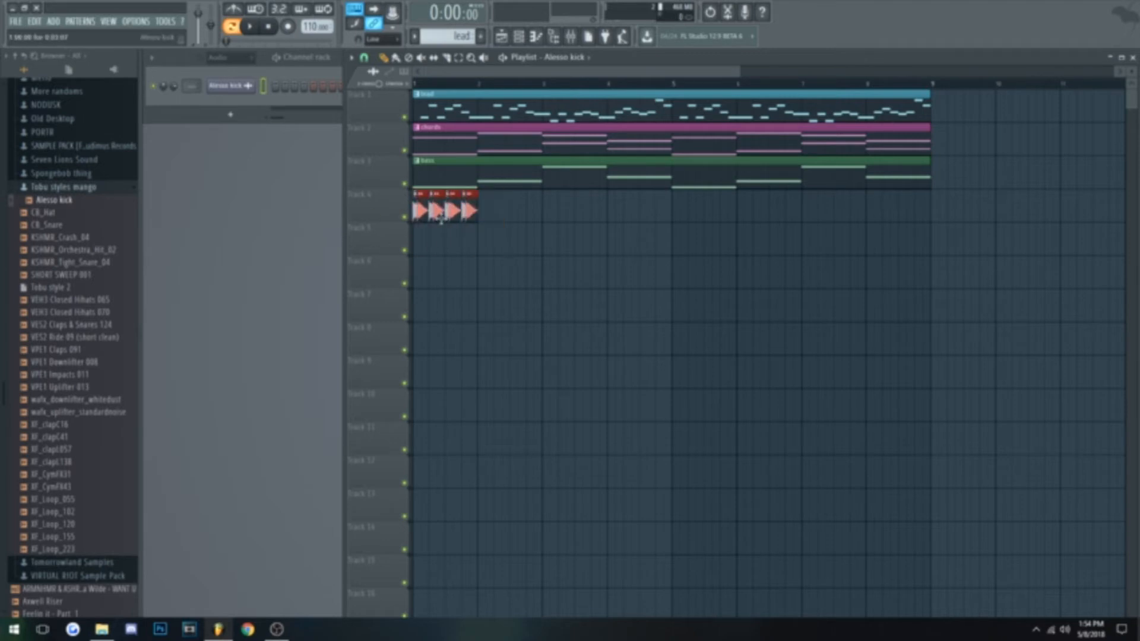
pyautogui.hotkey('ctrl', 'b')
pyautogui.scroll(2, 563, 282)
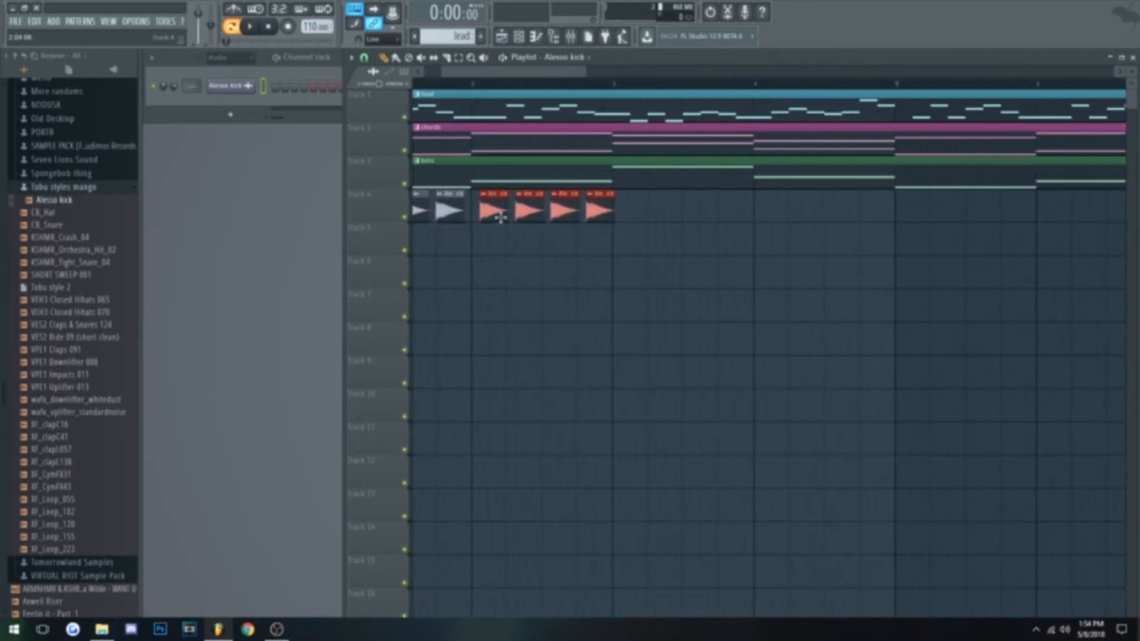
pyautogui.scroll(-1, 563, 282)
# - Copy the eight kick clips of bars 1 and 2 on track 4 into bars 3 and 4
pyautogui.moveTo(632, 282); pyautogui.dragTo(295, 196)
pyautogui.moveTo(495, 211); pyautogui.dragTo(568, 215)
pyautogui.scroll(4, 552, 244)
pyautogui.scroll(-4, 582, 272)
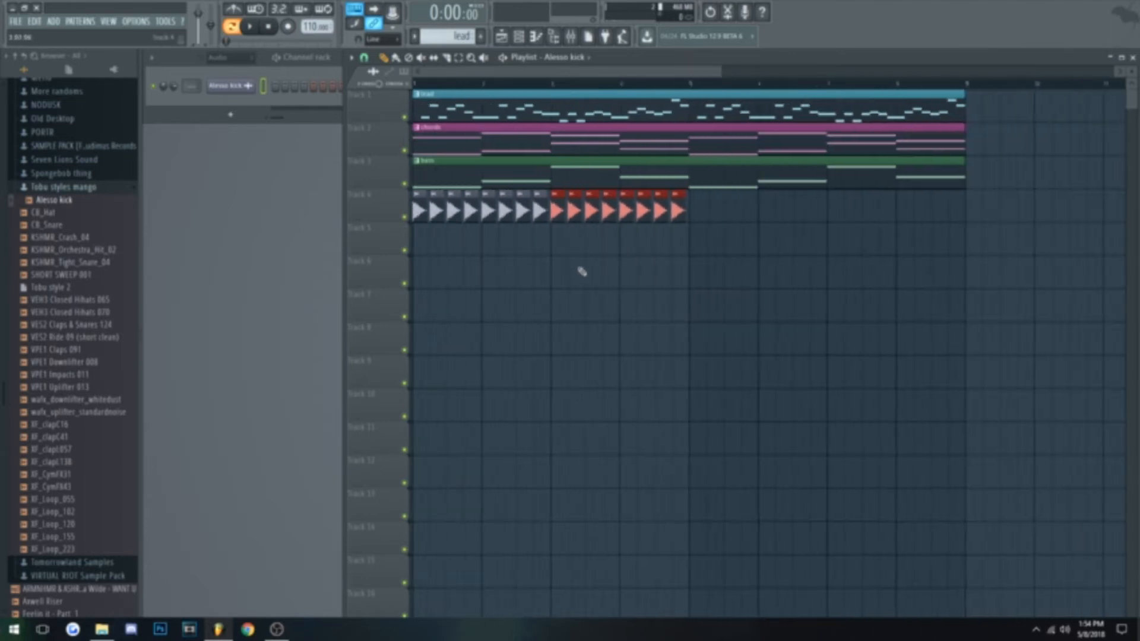
# - Copy the kick clips of bars 1 to 4 on track 4 into bars 5 to 8, aligned to the start of bar 5
pyautogui.scroll(-1, 582, 272)
pyautogui.moveTo(654, 289); pyautogui.dragTo(414, 205)
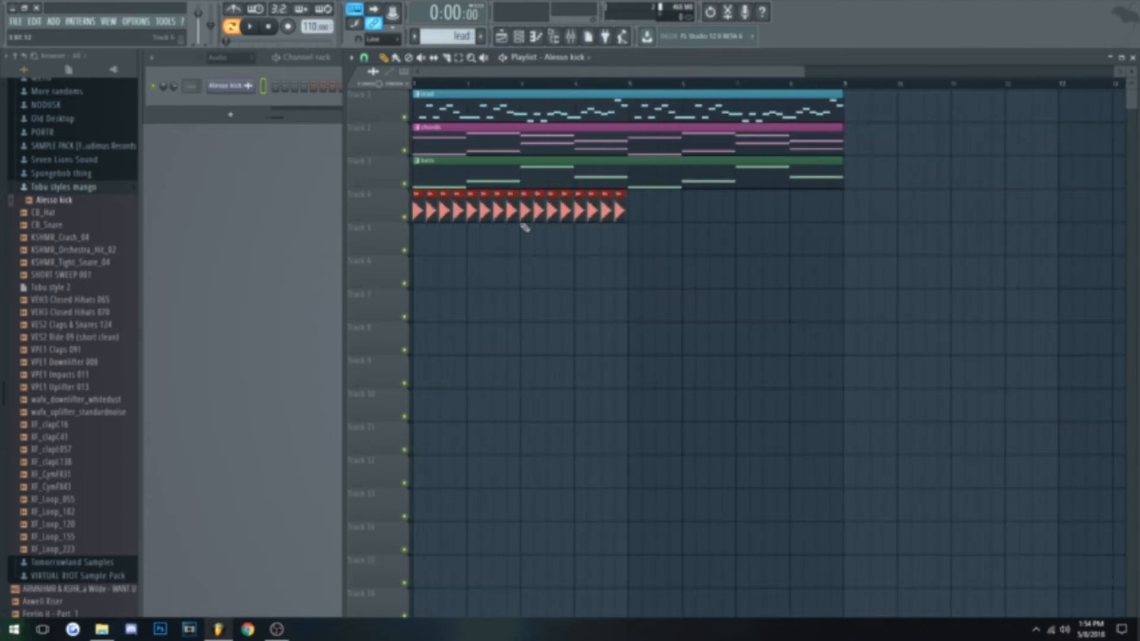
pyautogui.moveTo(508, 212); pyautogui.dragTo(725, 213)
pyautogui.scroll(4, 634, 234)
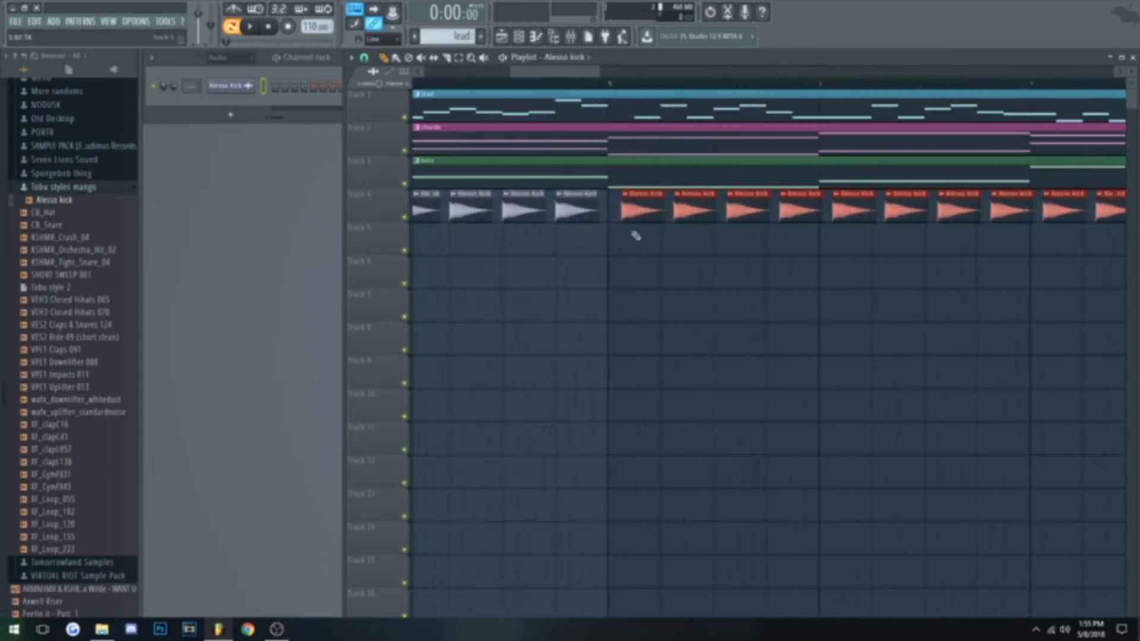
pyautogui.scroll(-5, 618, 279)
pyautogui.click(423, 83)
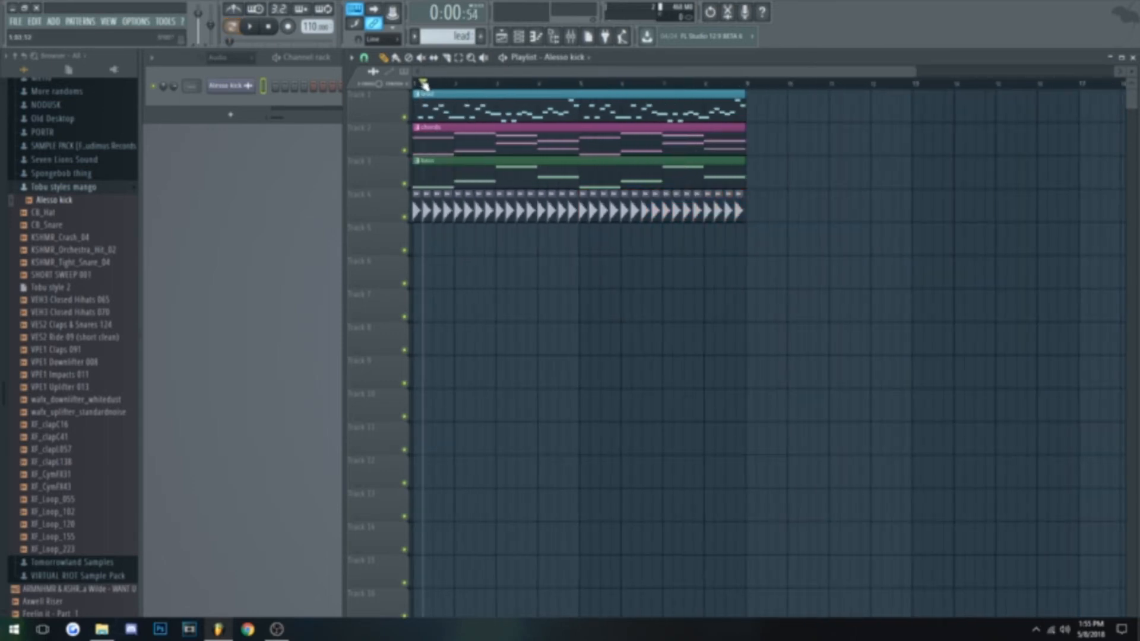
pyautogui.press('space')
pyautogui.scroll(6, 65, 154)
pyautogui.scroll(-6, 63, 203)
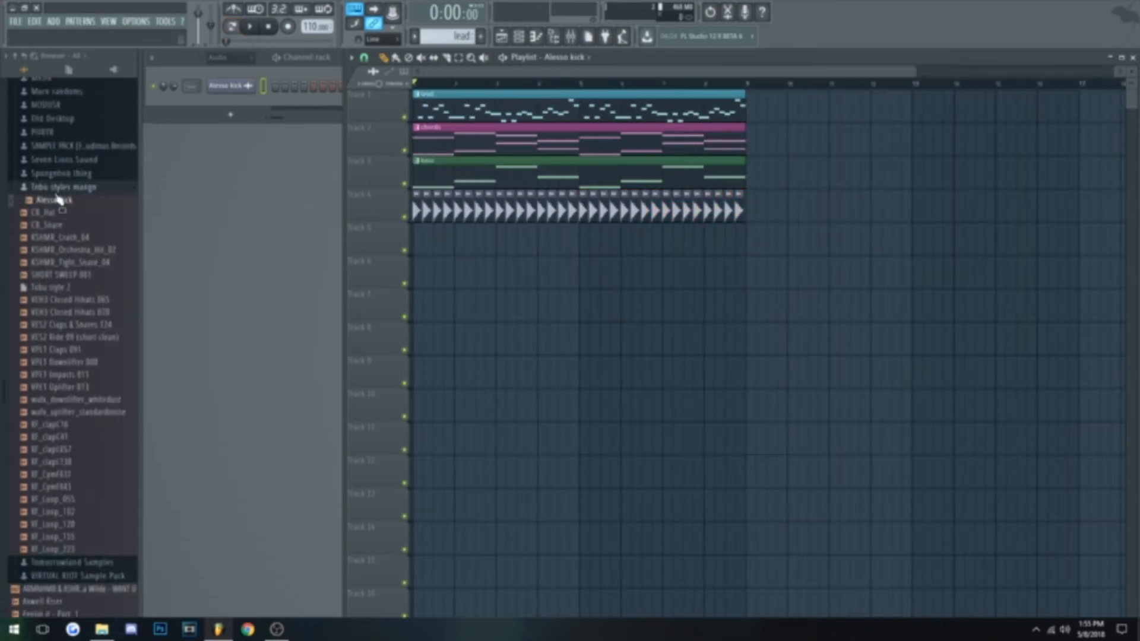
# - Add the Impact sample from the Better Samples folder at the start of playlist track 5
pyautogui.scroll(2, 67, 143)
pyautogui.click(69, 159)
pyautogui.scroll(-1, 70, 161)
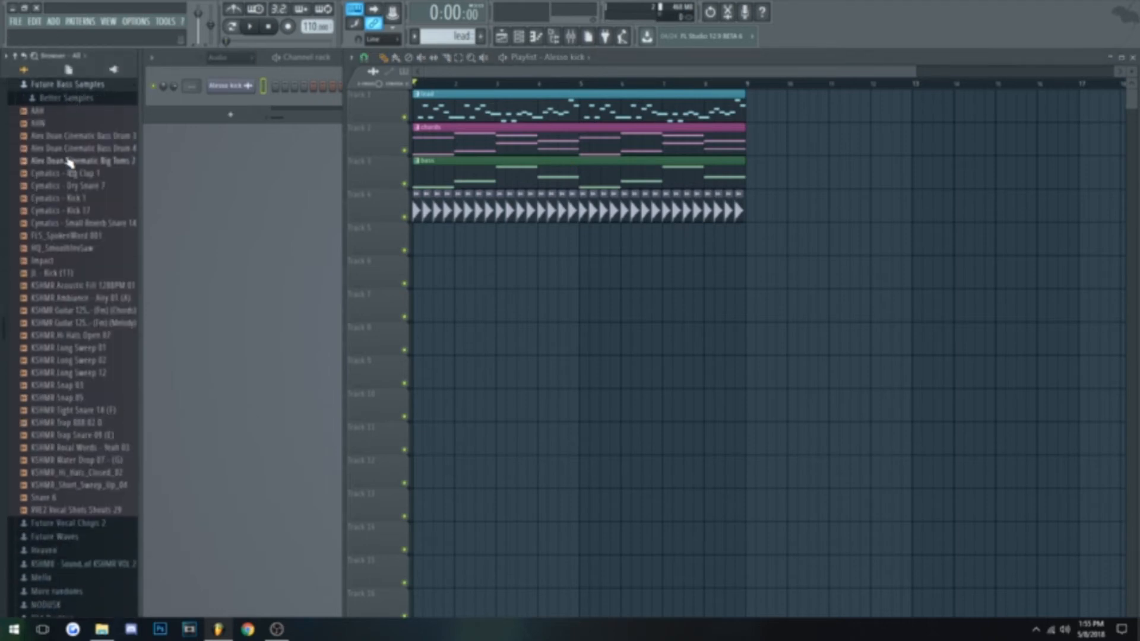
pyautogui.moveTo(64, 262); pyautogui.dragTo(442, 247)
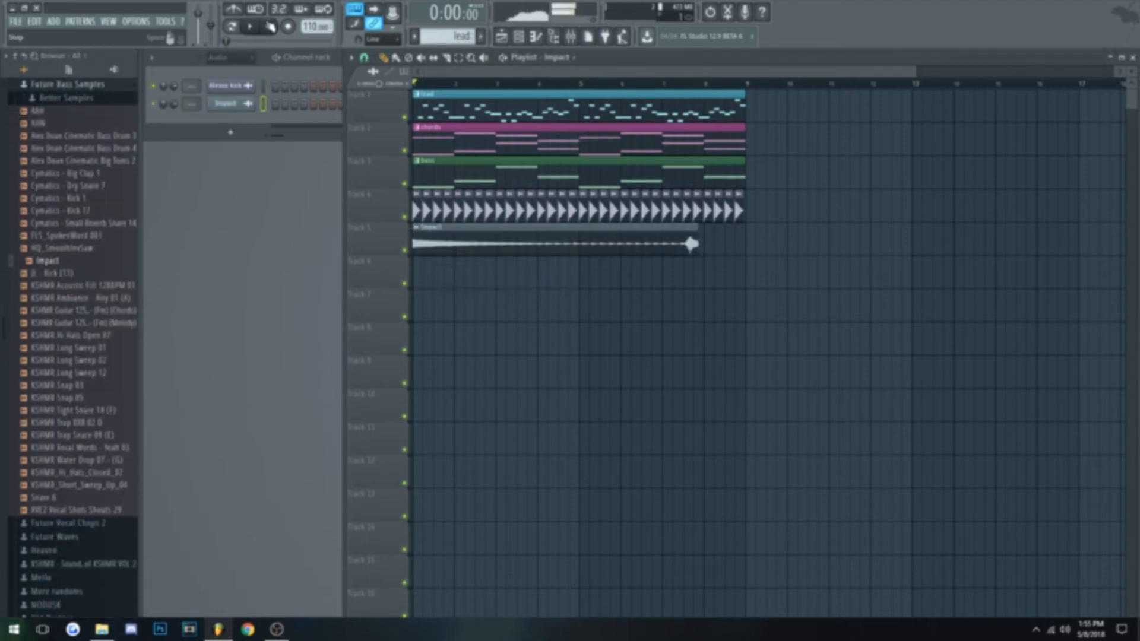
pyautogui.doubleClick(544, 241)
pyautogui.click(390, 178)
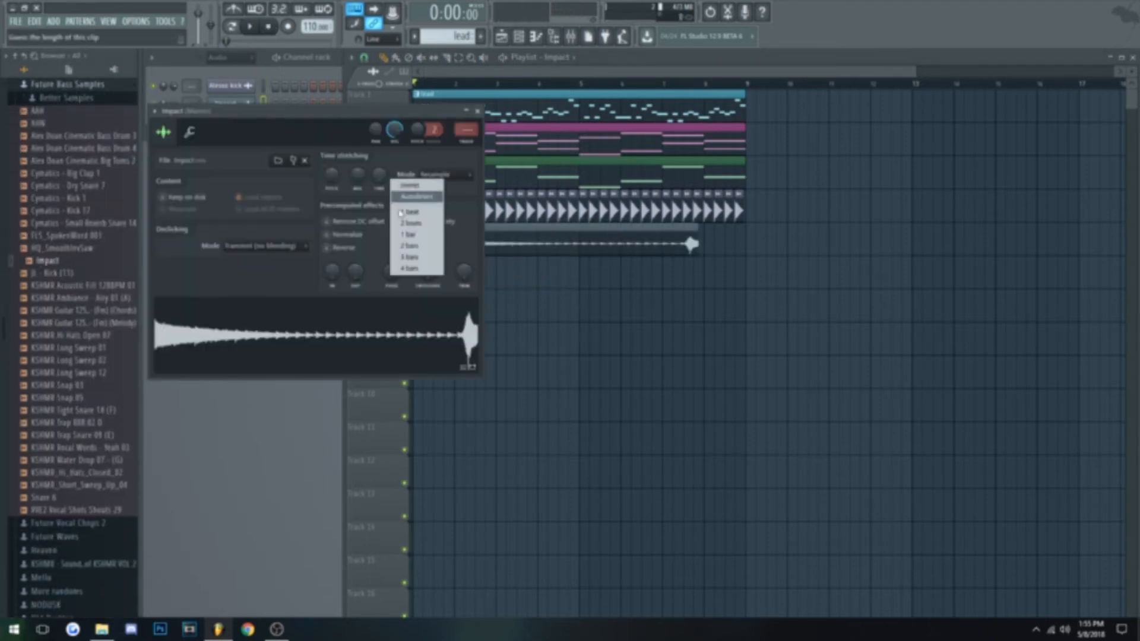
pyautogui.click(396, 158)
pyautogui.click(477, 111)
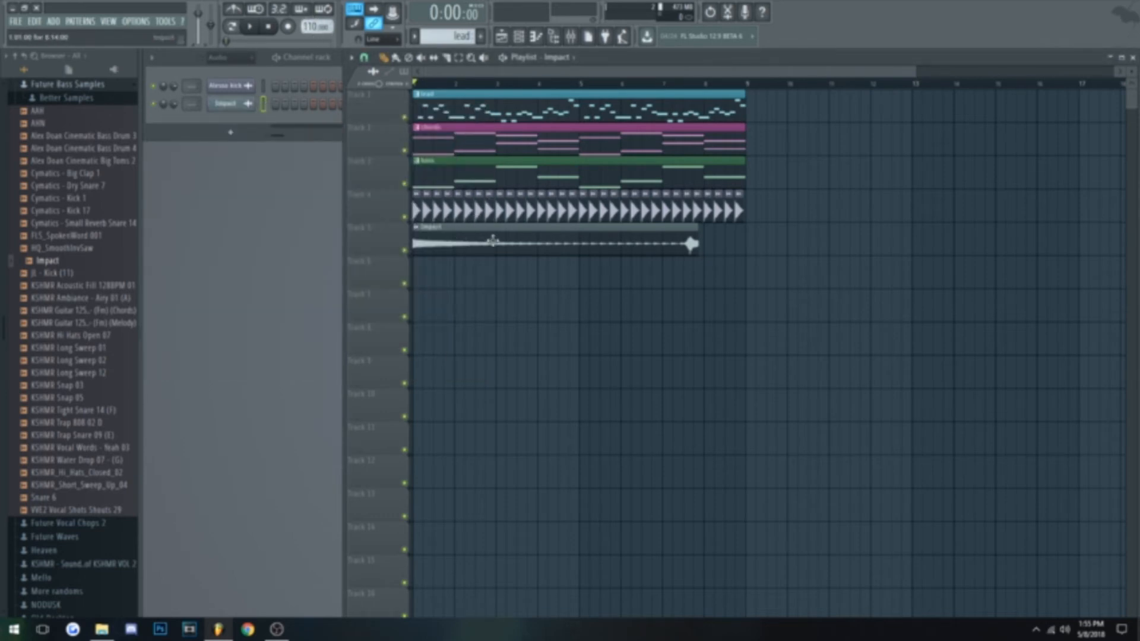
# - Autodetect the Impact sample's tempo using the estimated 112 BPM and set its time-stretching mode to Auto
pyautogui.doubleClick(448, 236)
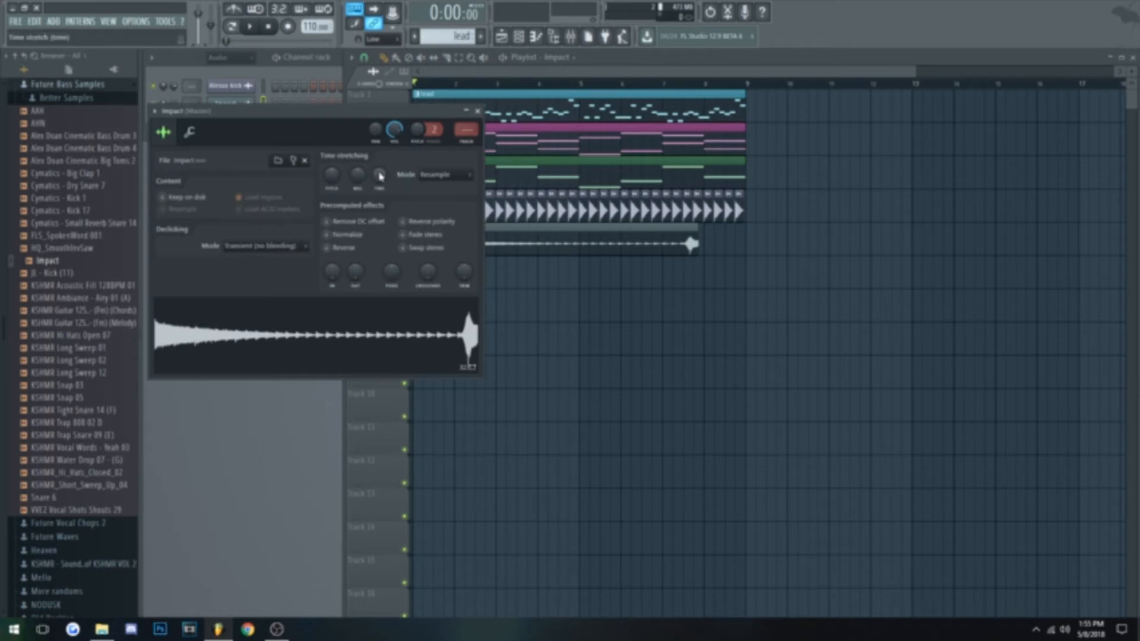
pyautogui.rightClick(380, 176)
pyautogui.click(404, 192)
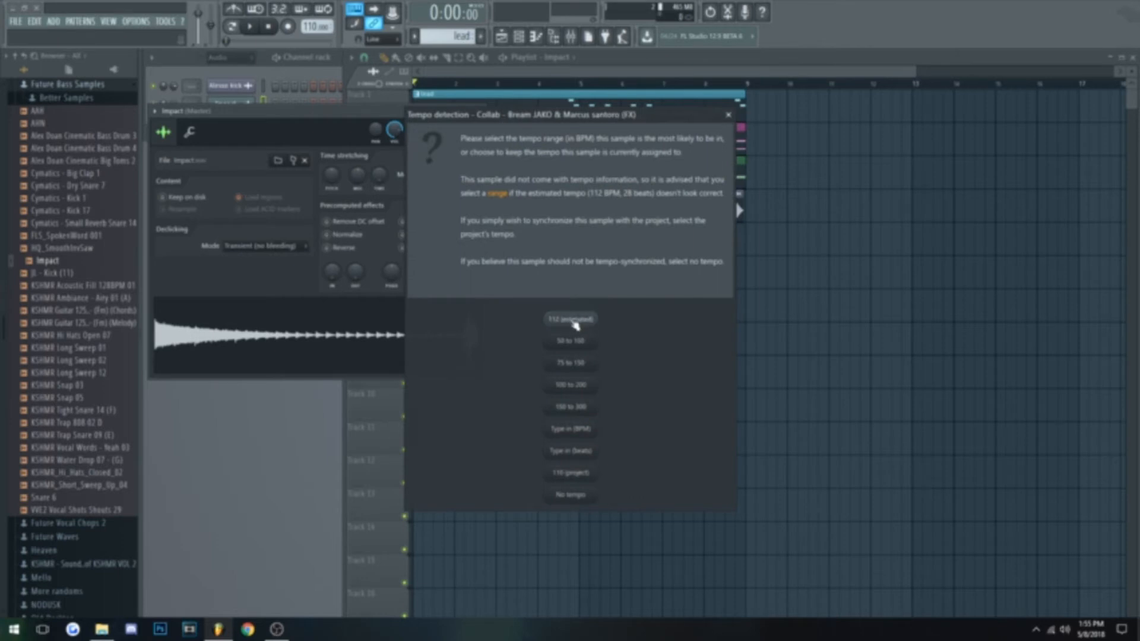
pyautogui.click(571, 320)
pyautogui.click(445, 174)
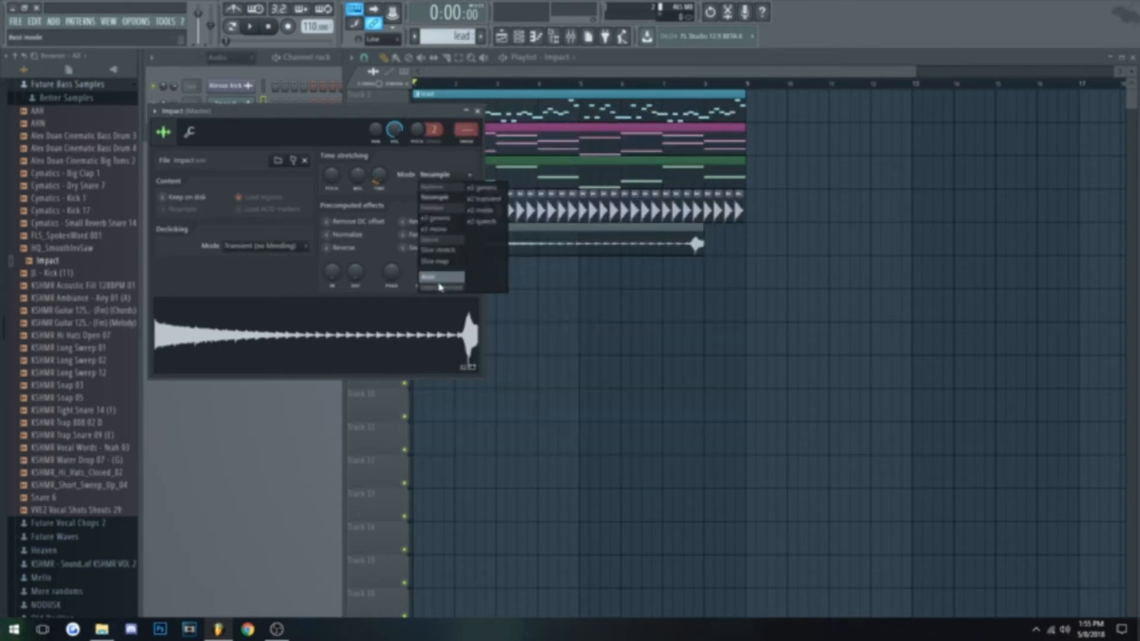
pyautogui.click(443, 281)
pyautogui.click(476, 111)
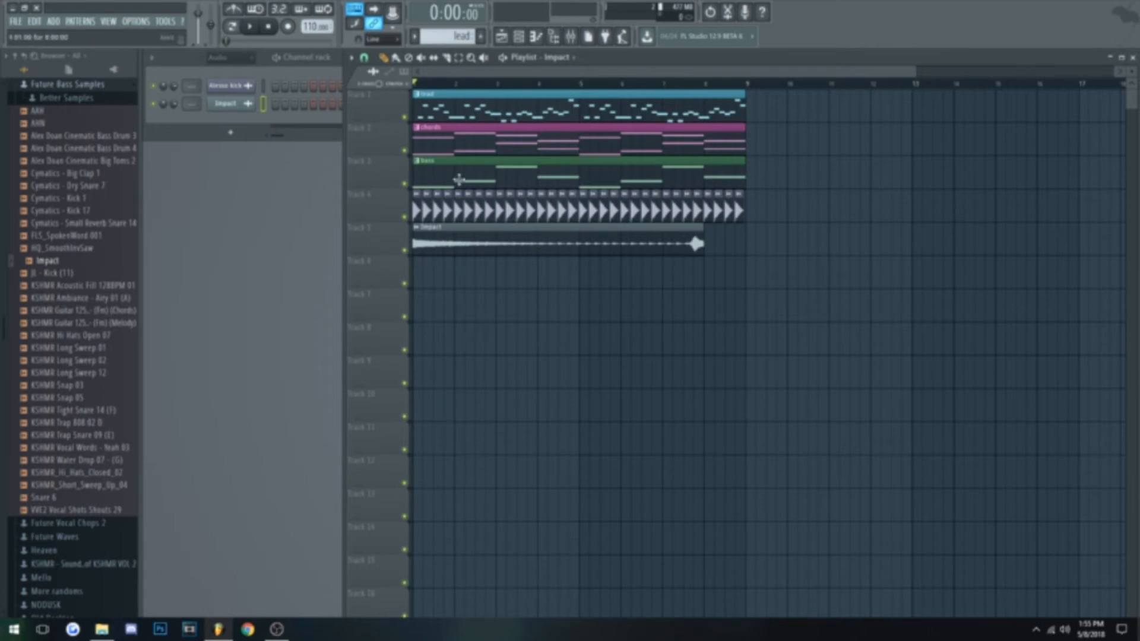
pyautogui.doubleClick(473, 242)
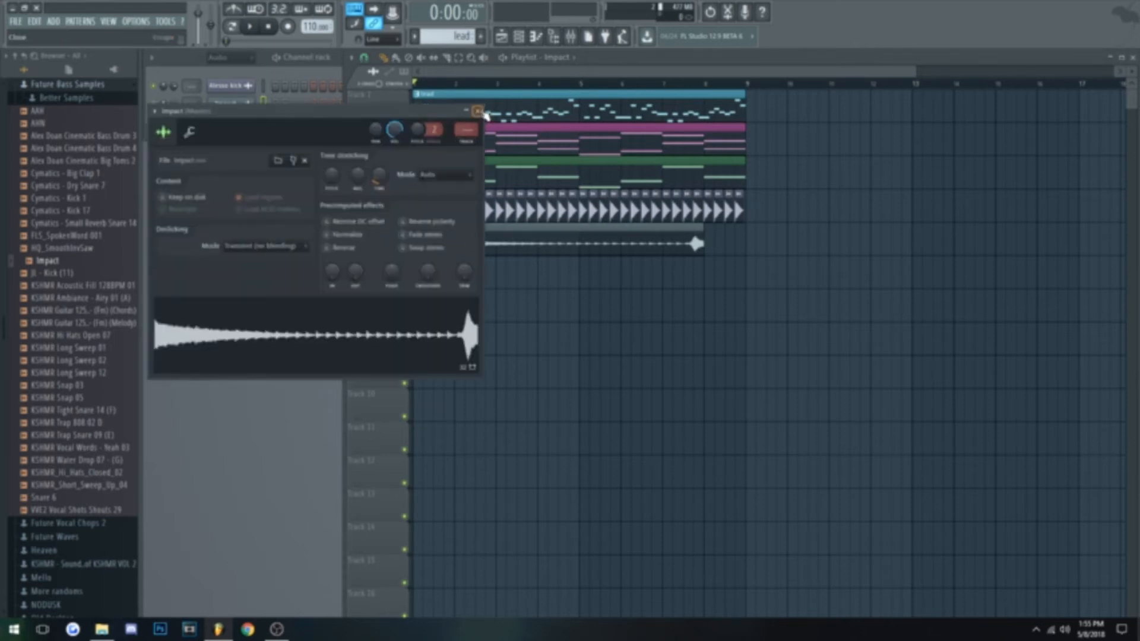
pyautogui.click(478, 111)
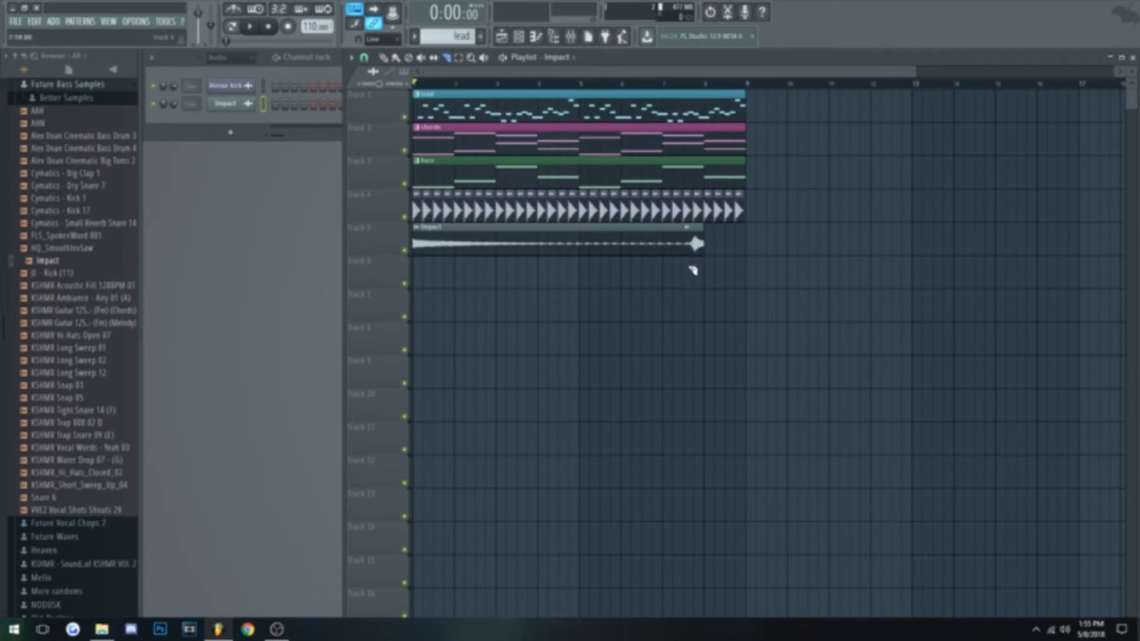
# - Cut the swell off the end of the Impact clip at about halfway through bar 7 and play back the arrangement
pyautogui.click(383, 57)
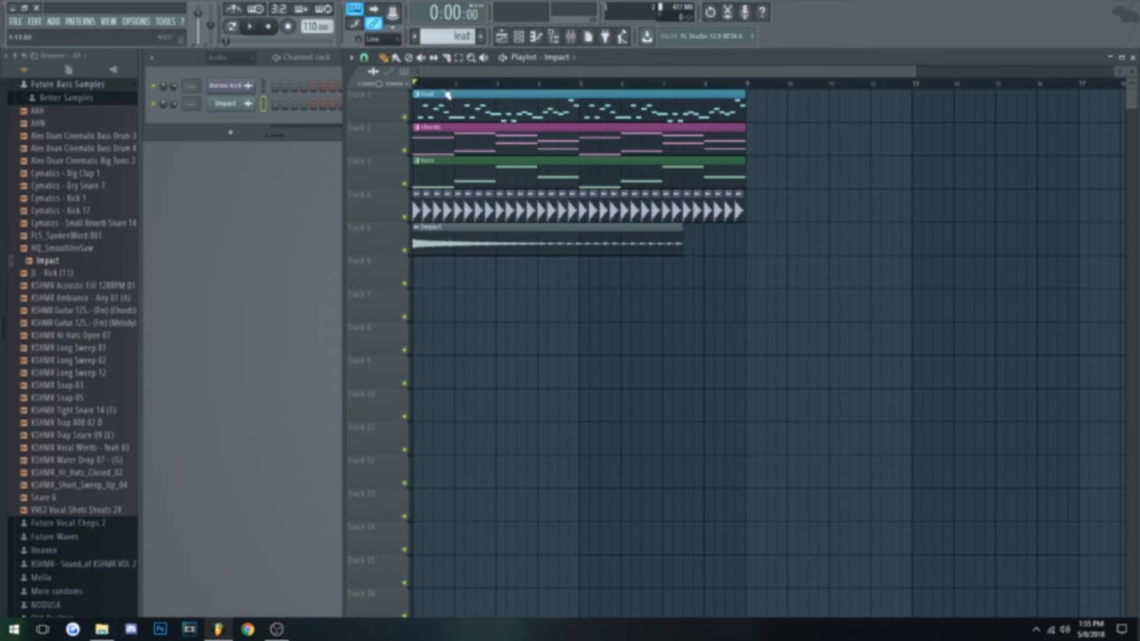
pyautogui.click(251, 27)
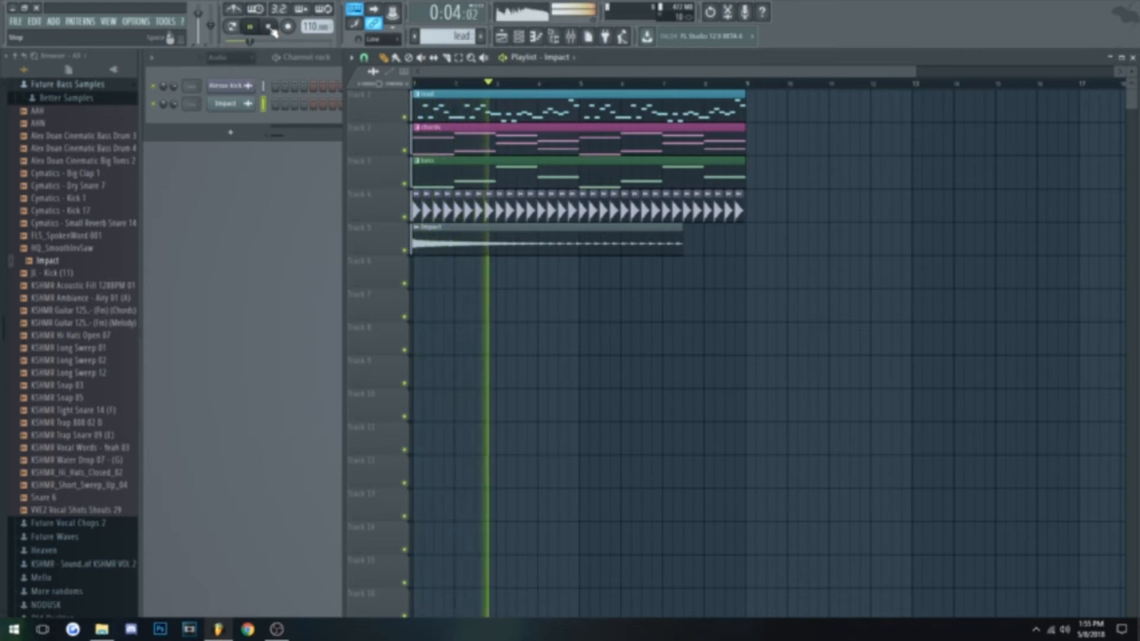
pyautogui.click(270, 27)
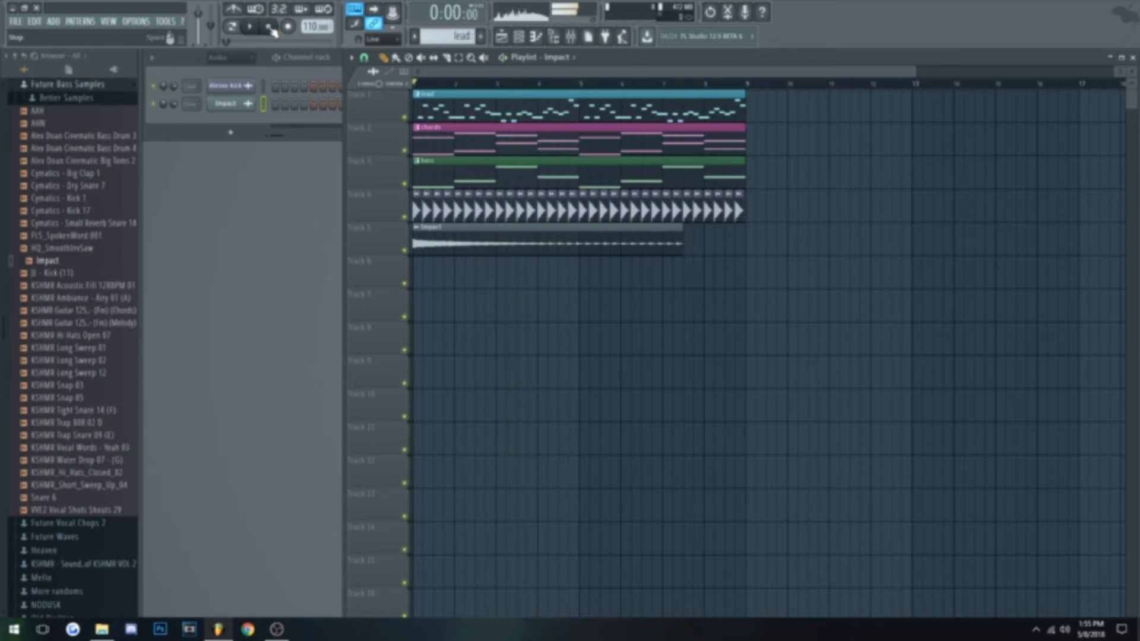
pyautogui.click(447, 142)
pyautogui.click(265, 214)
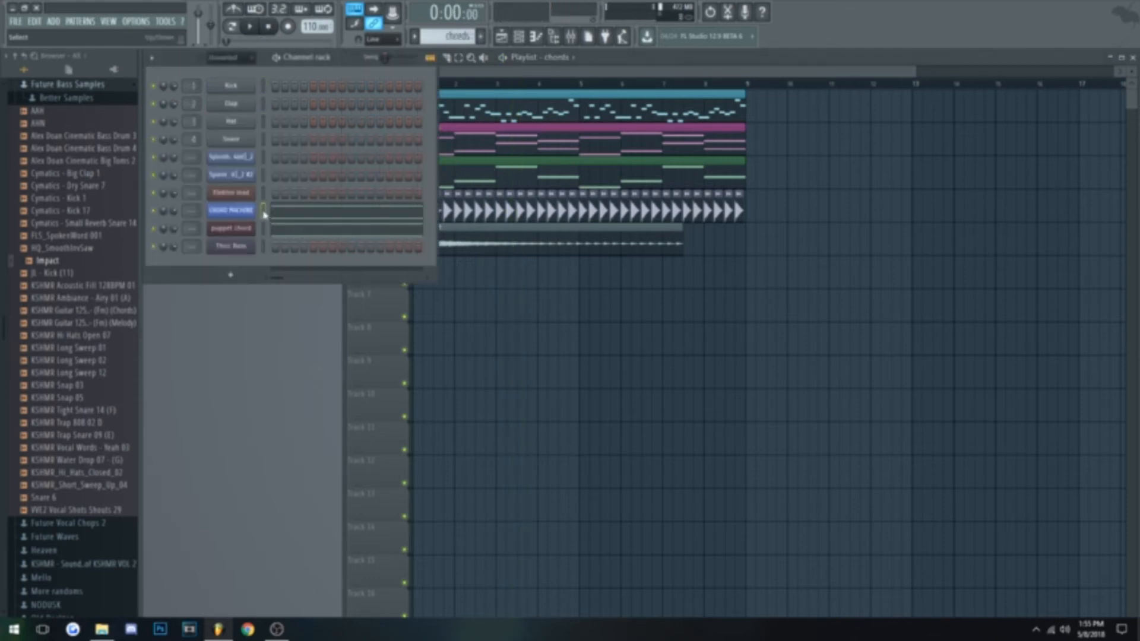
pyautogui.click(107, 24)
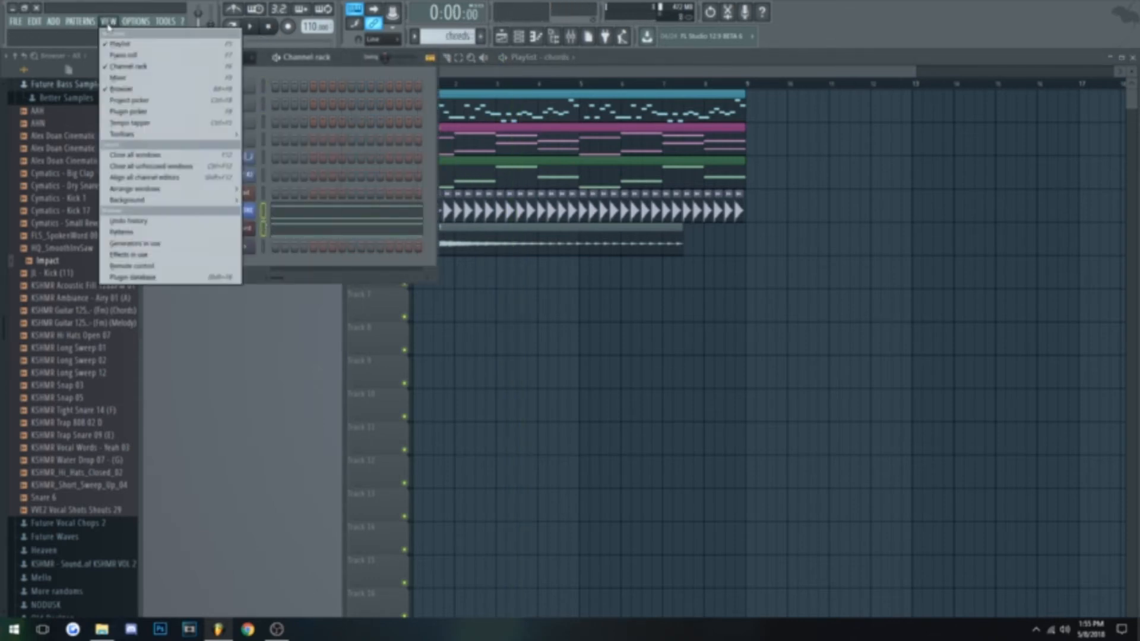
# - Select the lead pattern's two Sylenth1 channels and the Elektro lead channel, and route them to mixer Insert 1
pyautogui.click(494, 116)
pyautogui.click(267, 175)
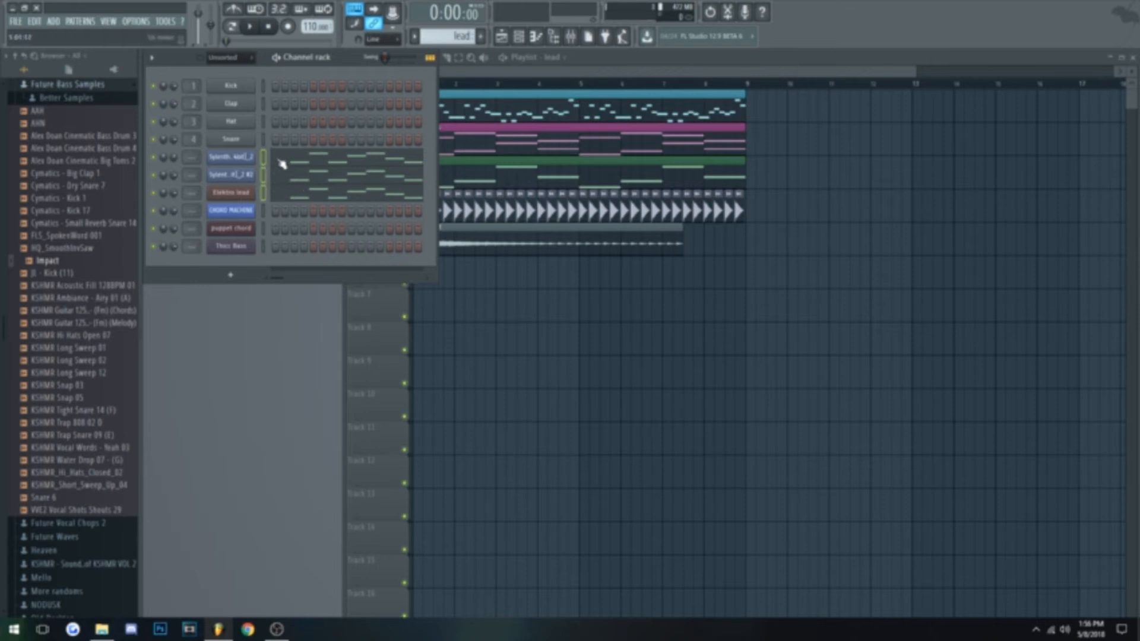
pyautogui.click(108, 21)
pyautogui.click(119, 74)
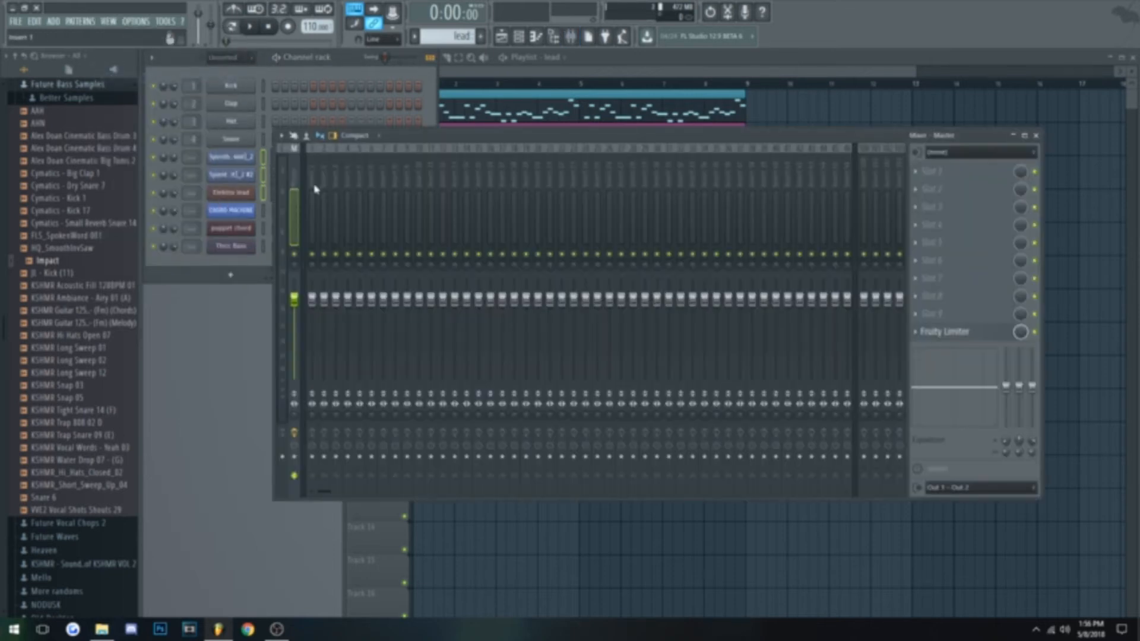
pyautogui.rightClick(312, 178)
pyautogui.moveTo(380, 241)
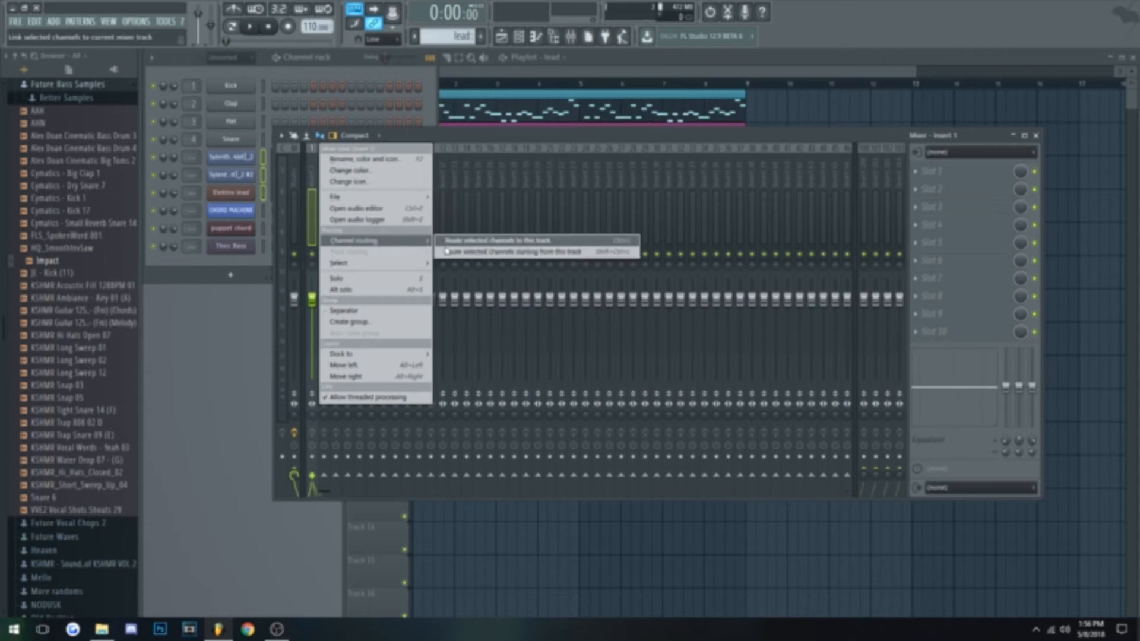
pyautogui.click(472, 243)
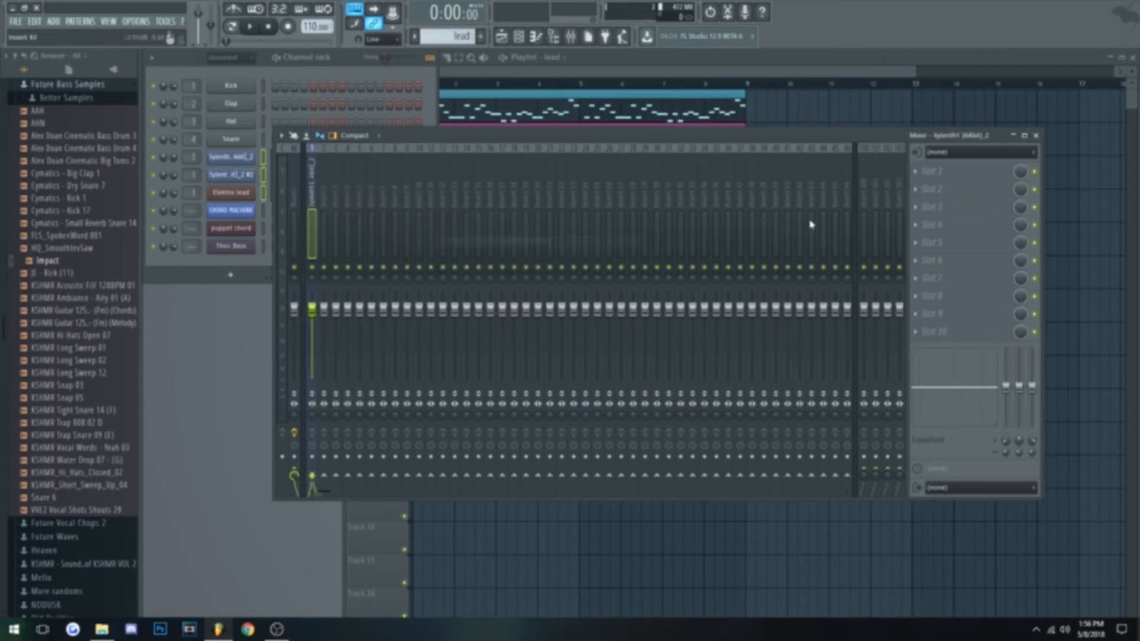
# - Load Kickstart-64bit into the first effect slot of the lead's mixer track and audition the sidechain effect
pyautogui.click(920, 177)
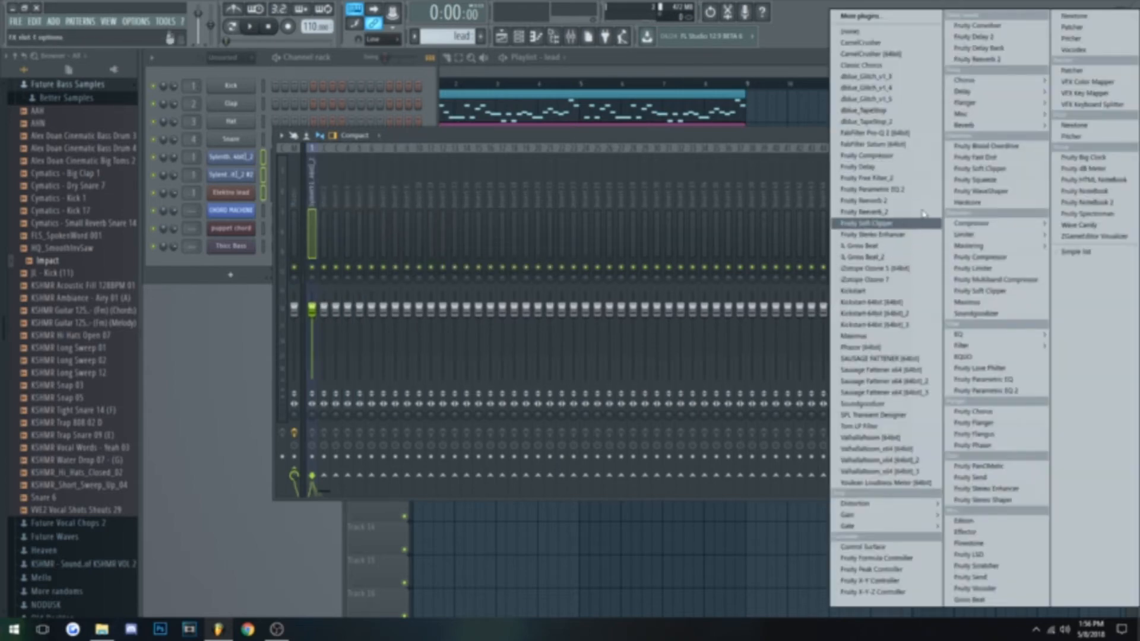
pyautogui.click(893, 318)
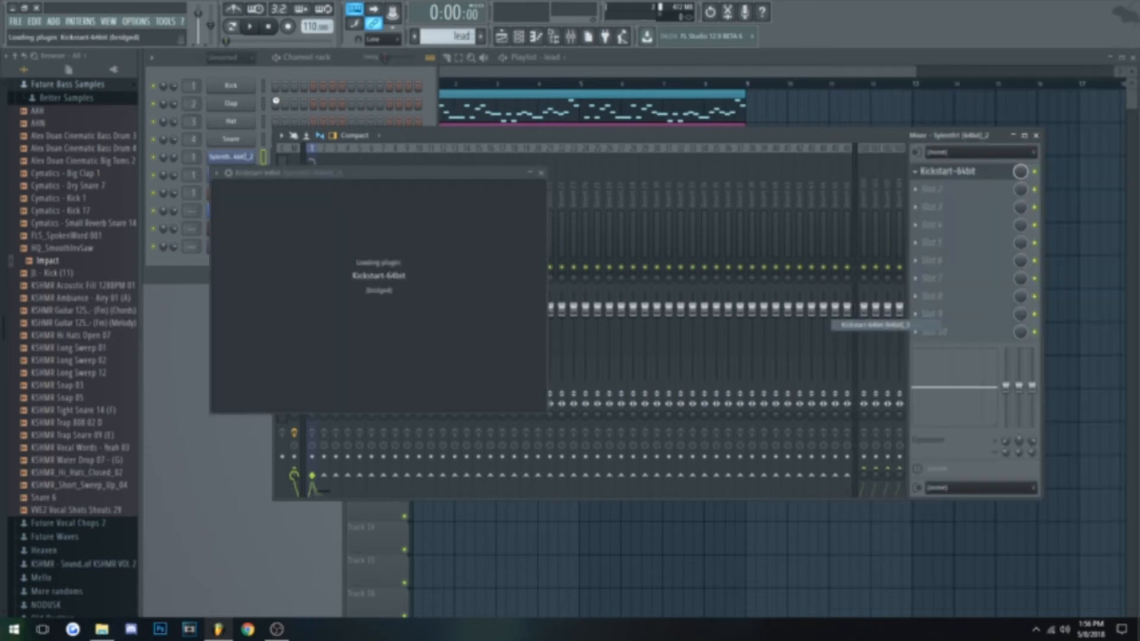
pyautogui.click(253, 28)
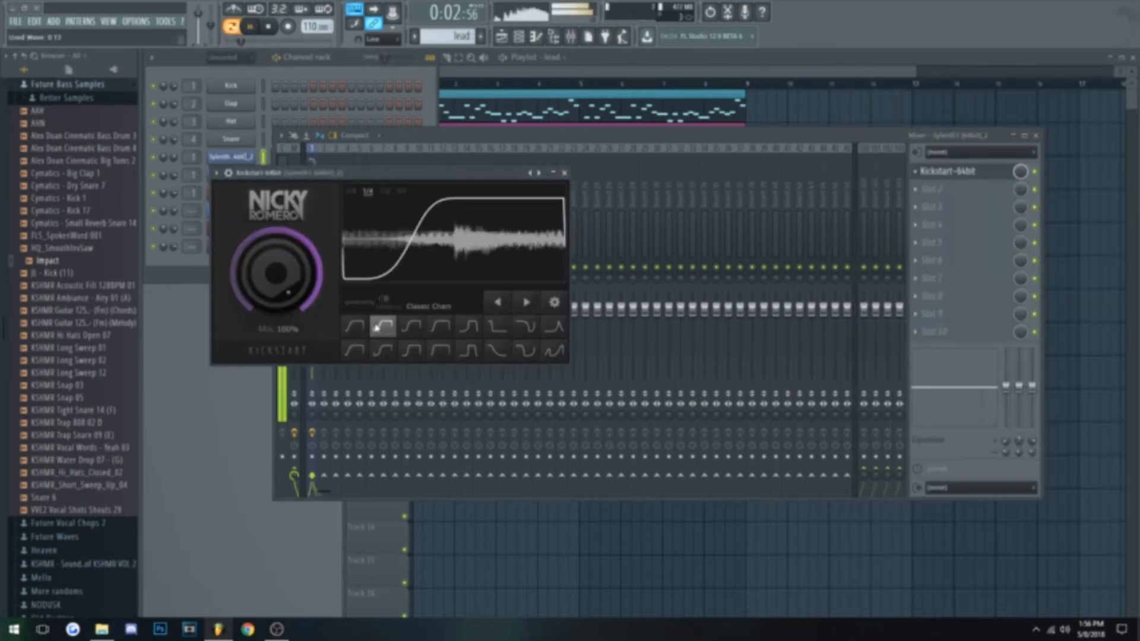
pyautogui.click(564, 173)
pyautogui.click(267, 27)
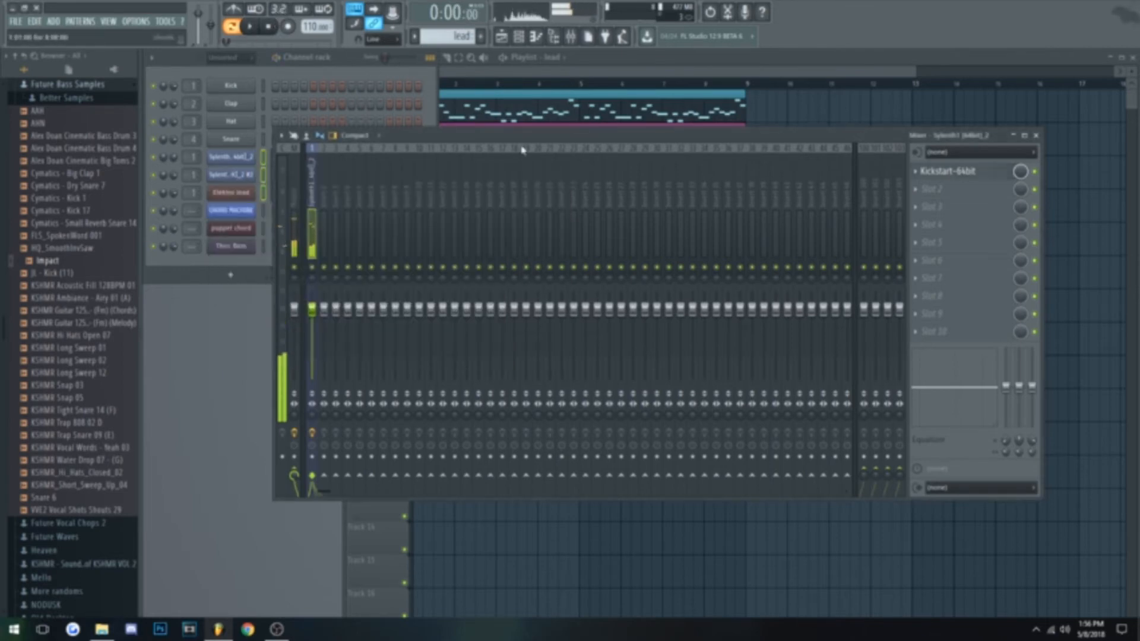
# - Add Fruity Parametric EQ 2 in the second effect slot and slightly boost the highest band while auditioning the lead
pyautogui.click(1004, 189)
pyautogui.click(990, 392)
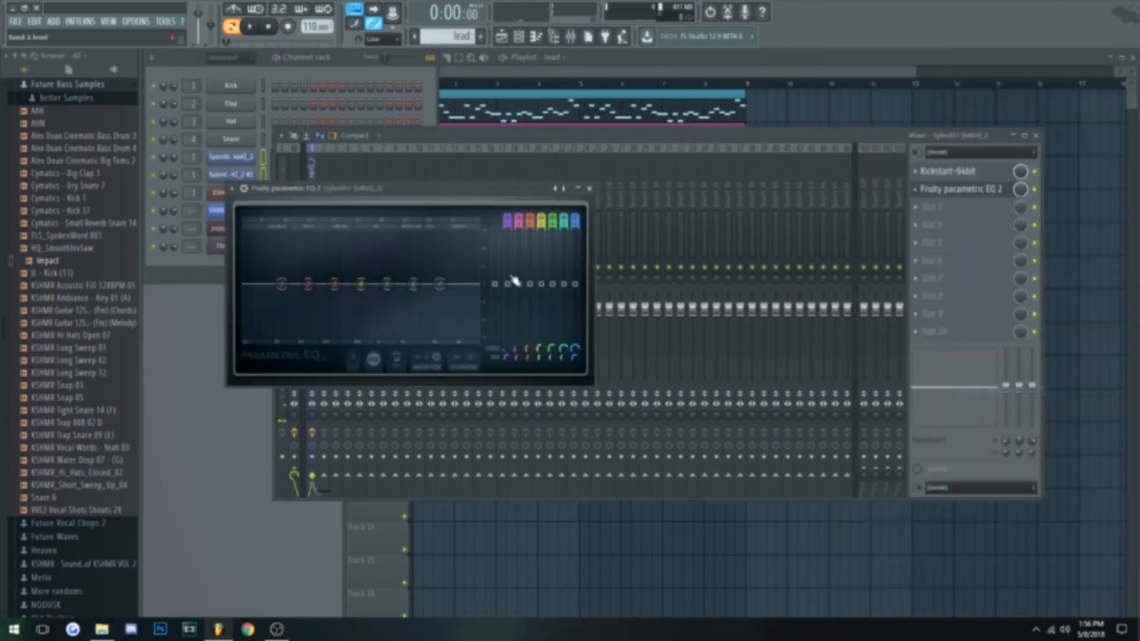
pyautogui.moveTo(423, 284); pyautogui.dragTo(450, 275)
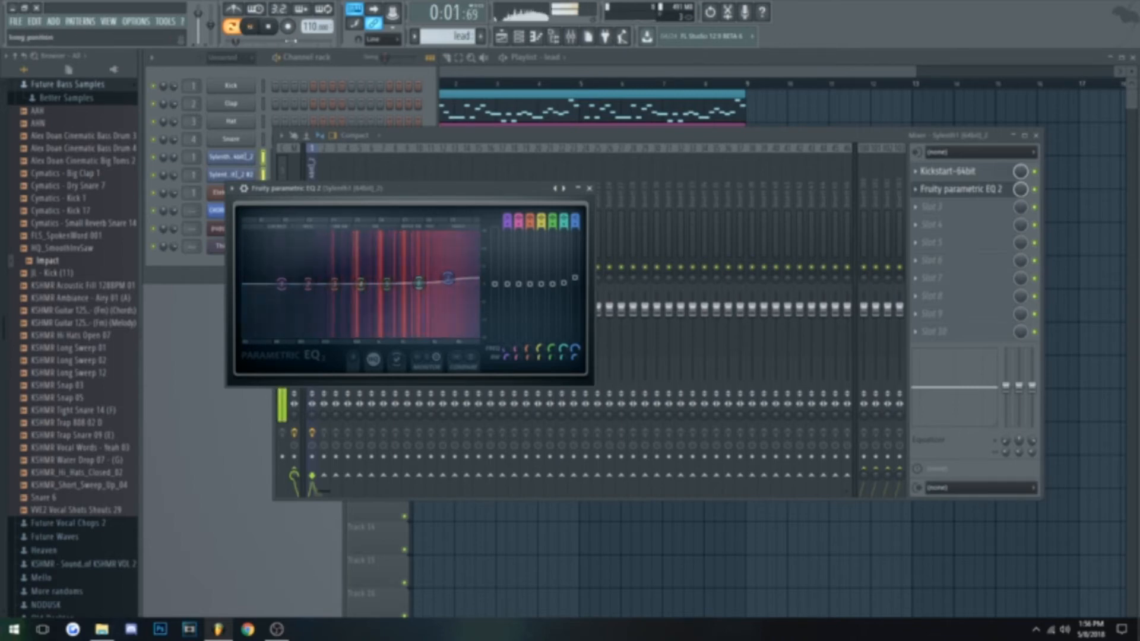
pyautogui.press('space')
pyautogui.click(589, 188)
# - Add Sausage Fattener x64 in the third effect slot, raise Color slightly, audition the lead, and return to the playlist
pyautogui.click(930, 208)
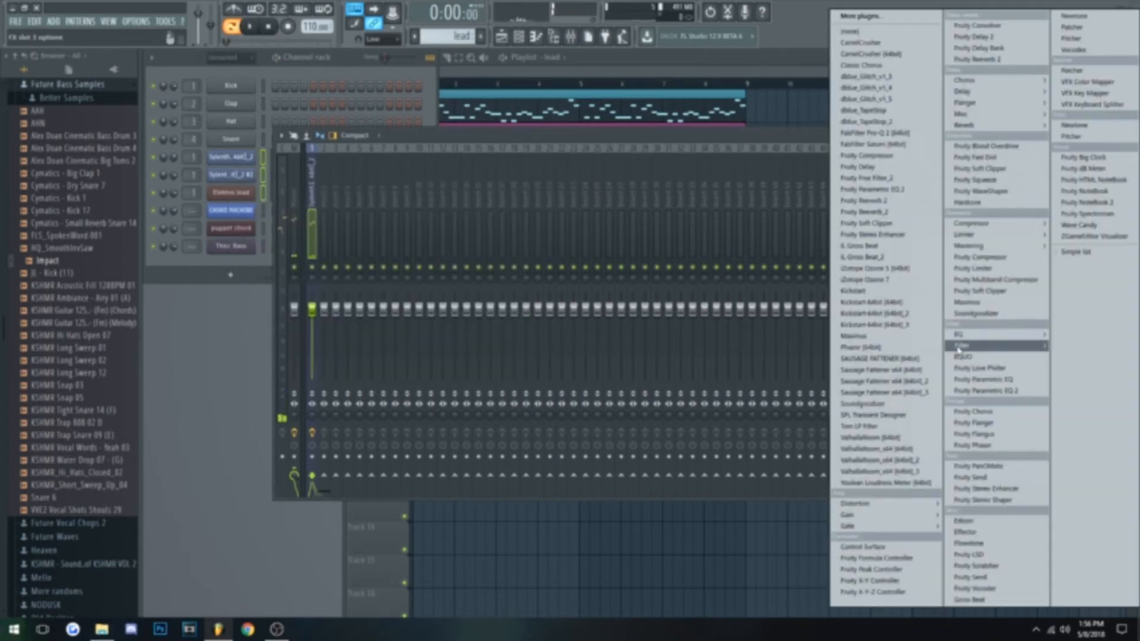
pyautogui.click(886, 394)
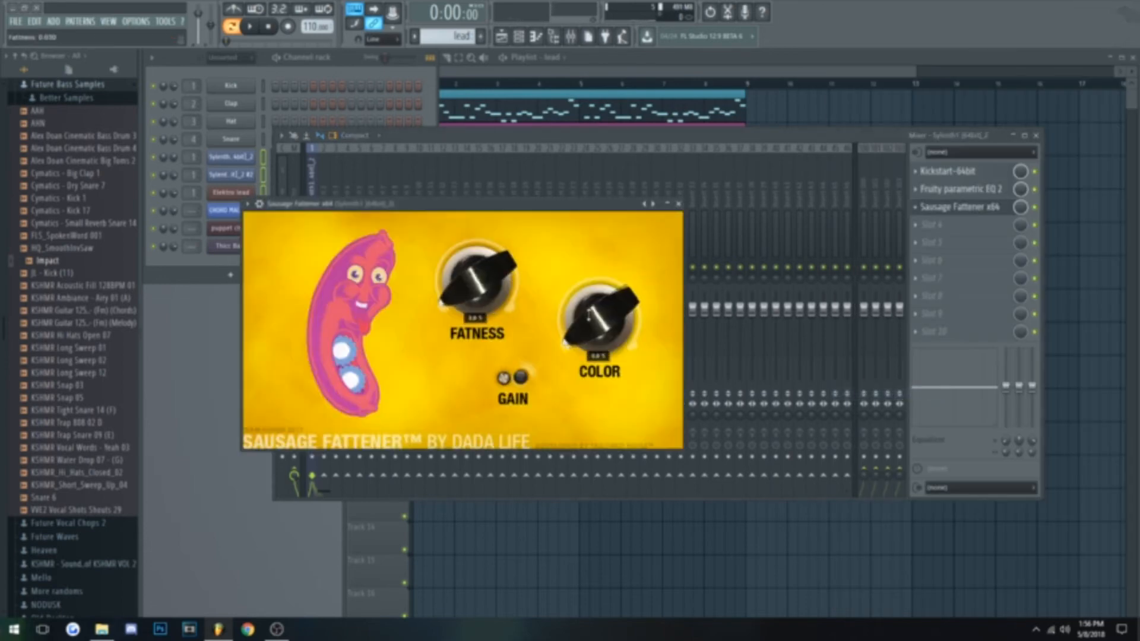
pyautogui.moveTo(589, 305); pyautogui.dragTo(590, 300)
pyautogui.moveTo(493, 284); pyautogui.dragTo(472, 267)
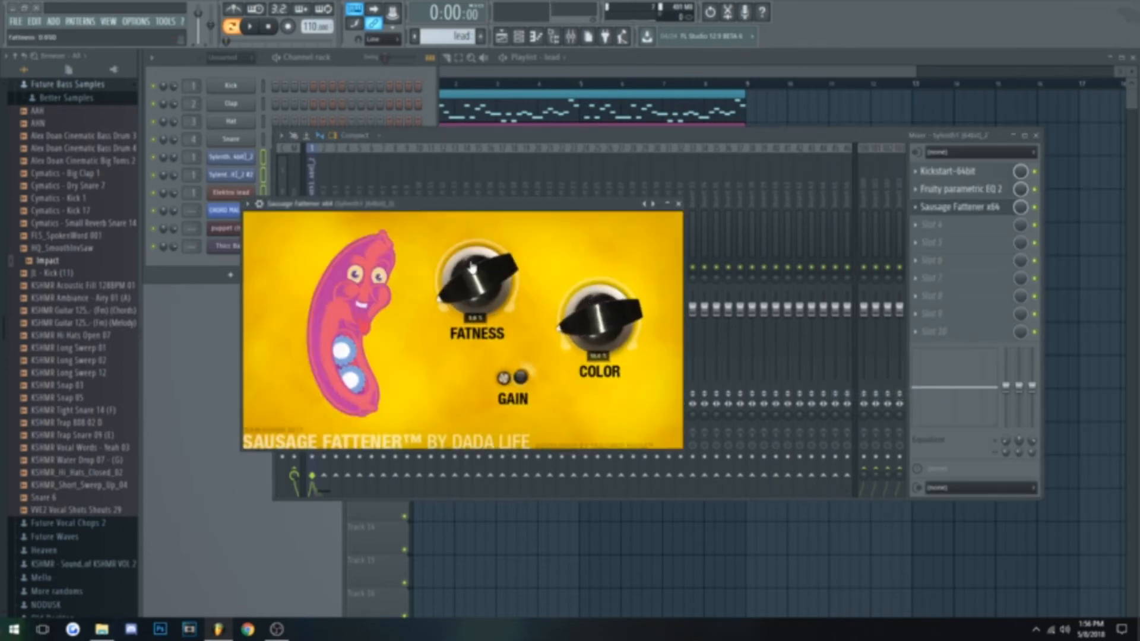
pyautogui.click(251, 27)
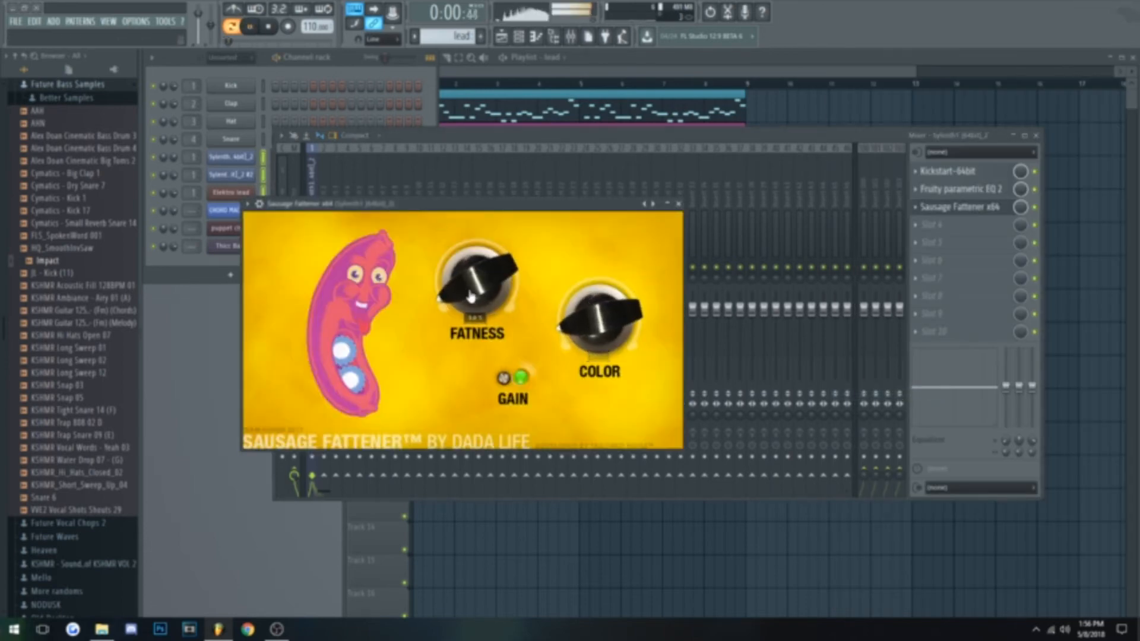
pyautogui.click(679, 205)
pyautogui.click(268, 27)
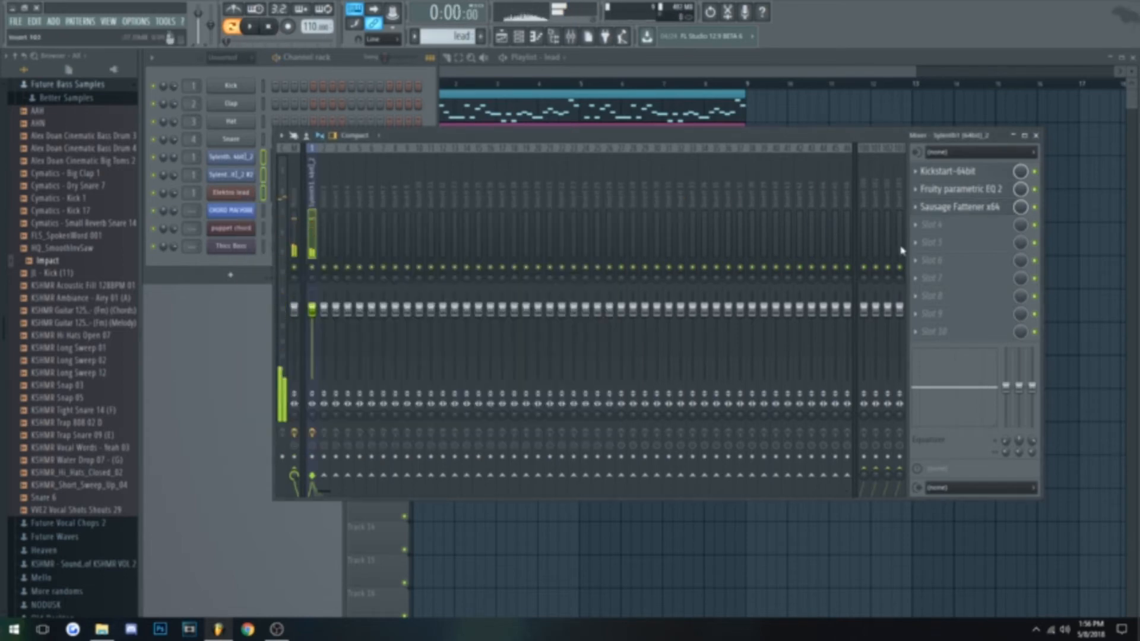
pyautogui.click(495, 75)
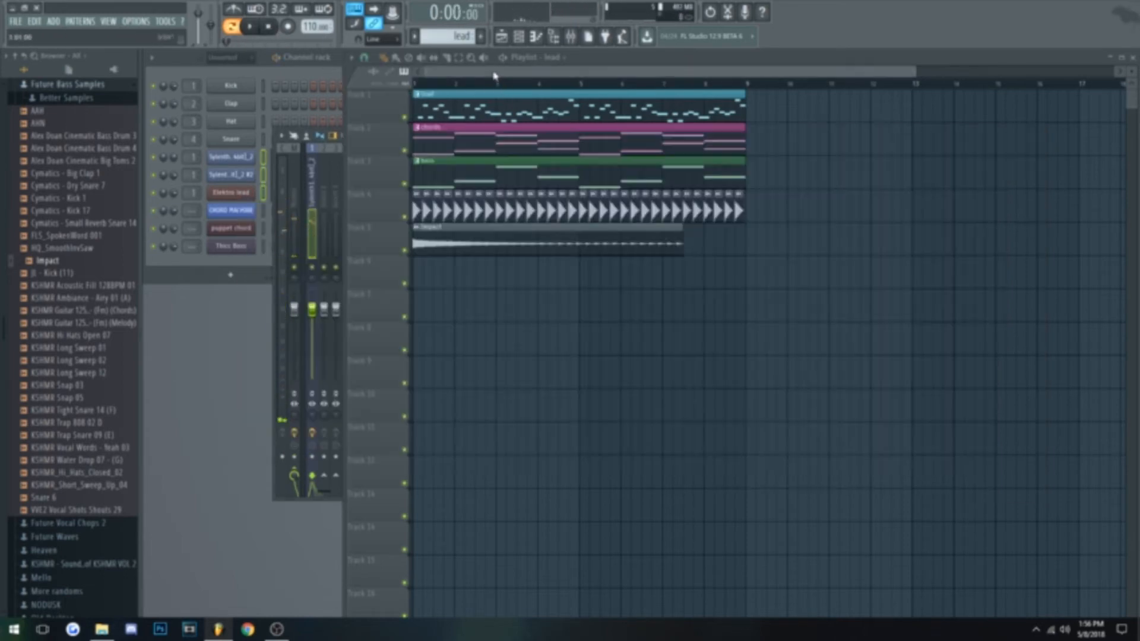
# - Select the chords pattern's CHORD MACHINE and puppet chord channels, and route them to mixer Insert 2
pyautogui.click(449, 144)
pyautogui.click(251, 75)
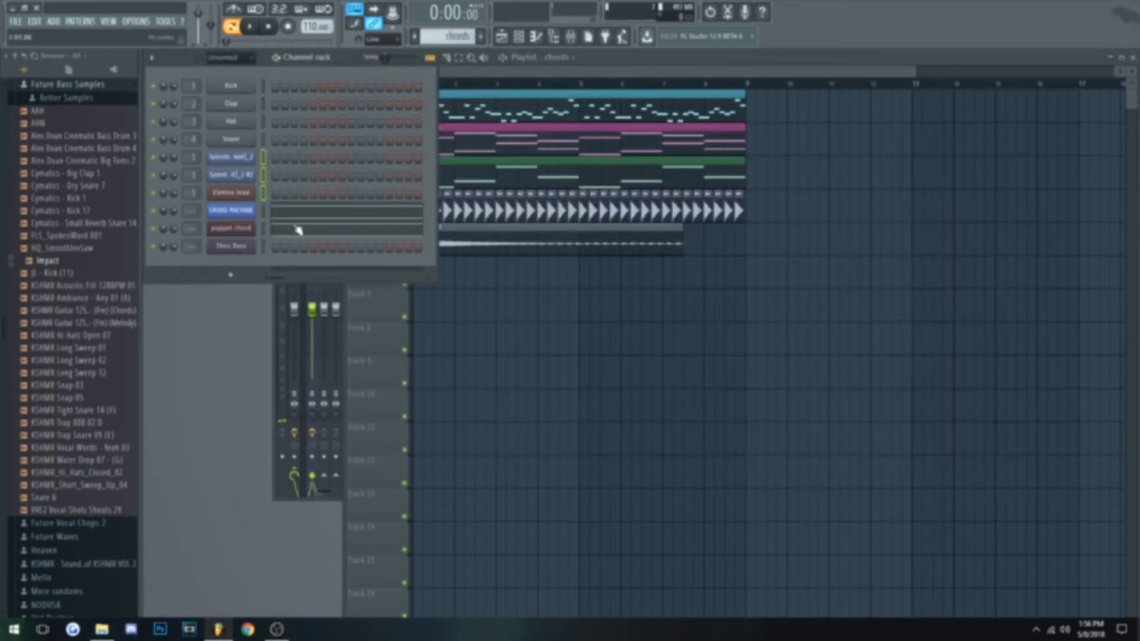
pyautogui.click(488, 147)
pyautogui.click(263, 213)
pyautogui.click(273, 324)
pyautogui.rightClick(329, 188)
pyautogui.moveTo(369, 244)
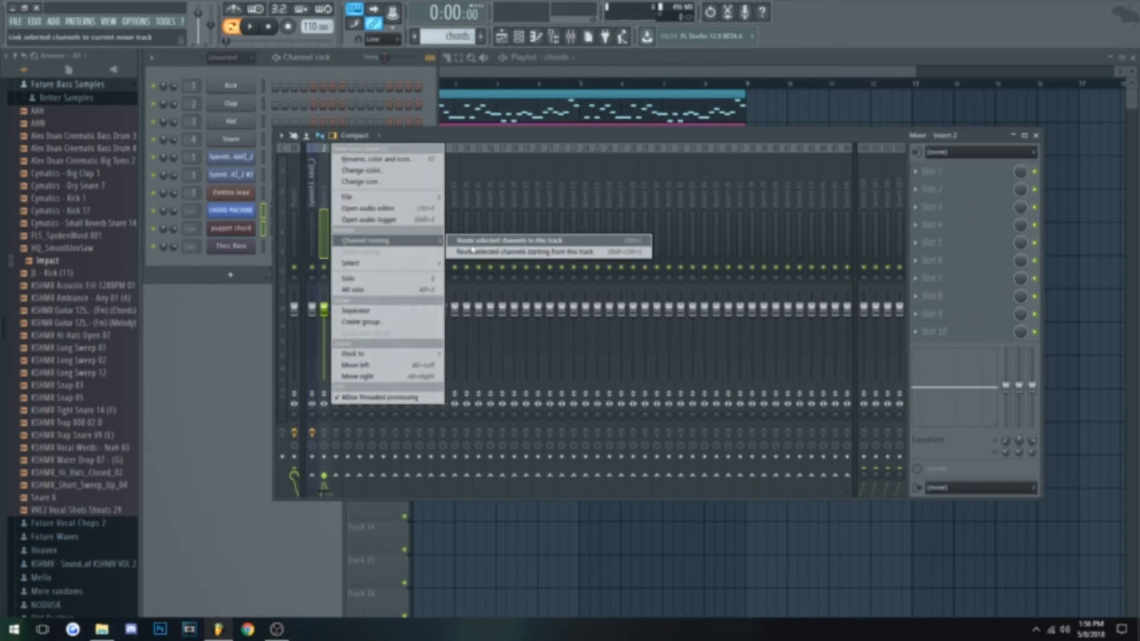
pyautogui.click(505, 244)
# - Add Fruity Parametric EQ 2 in the chord track's first effect slot, slightly boost band 6 and shift band 7 higher while auditioning
pyautogui.click(928, 178)
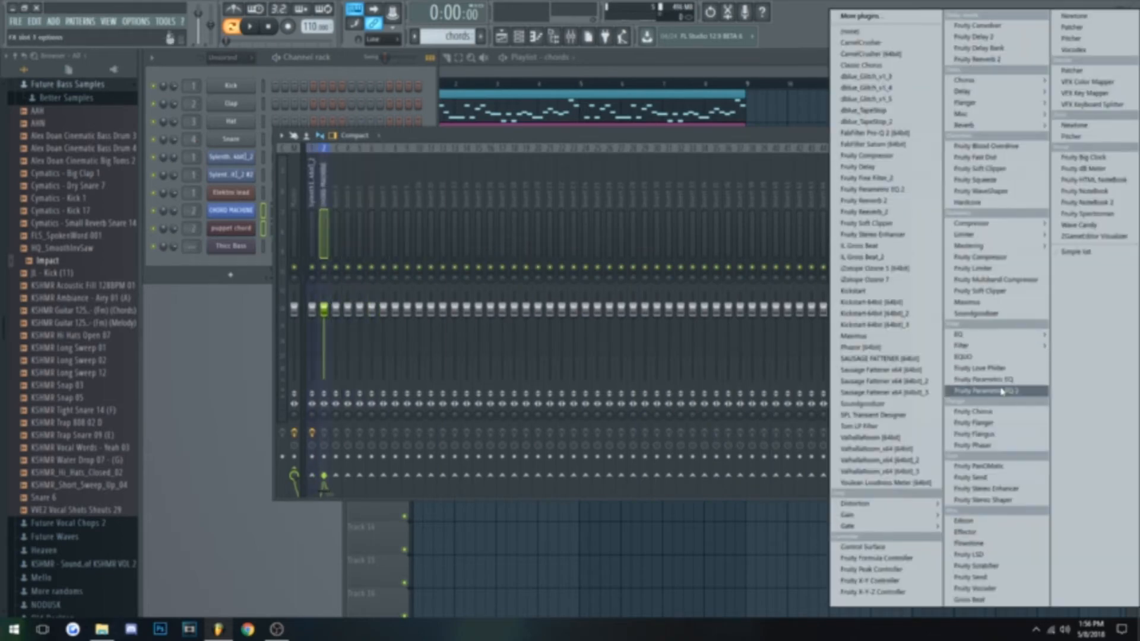
pyautogui.click(983, 388)
pyautogui.moveTo(423, 299); pyautogui.dragTo(432, 293)
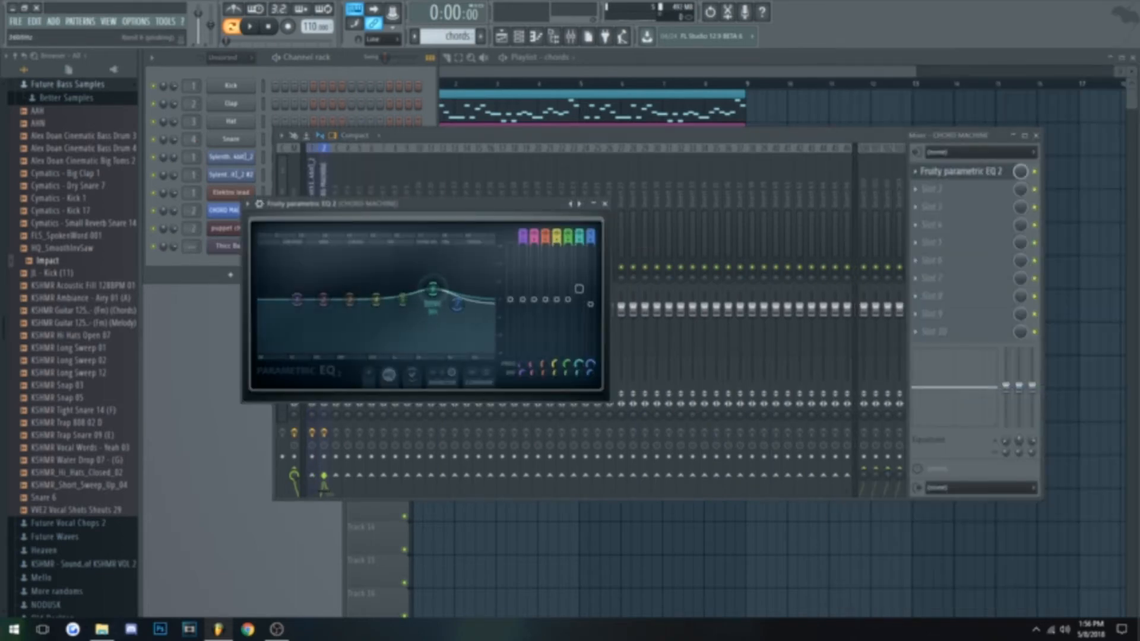
pyautogui.click(251, 27)
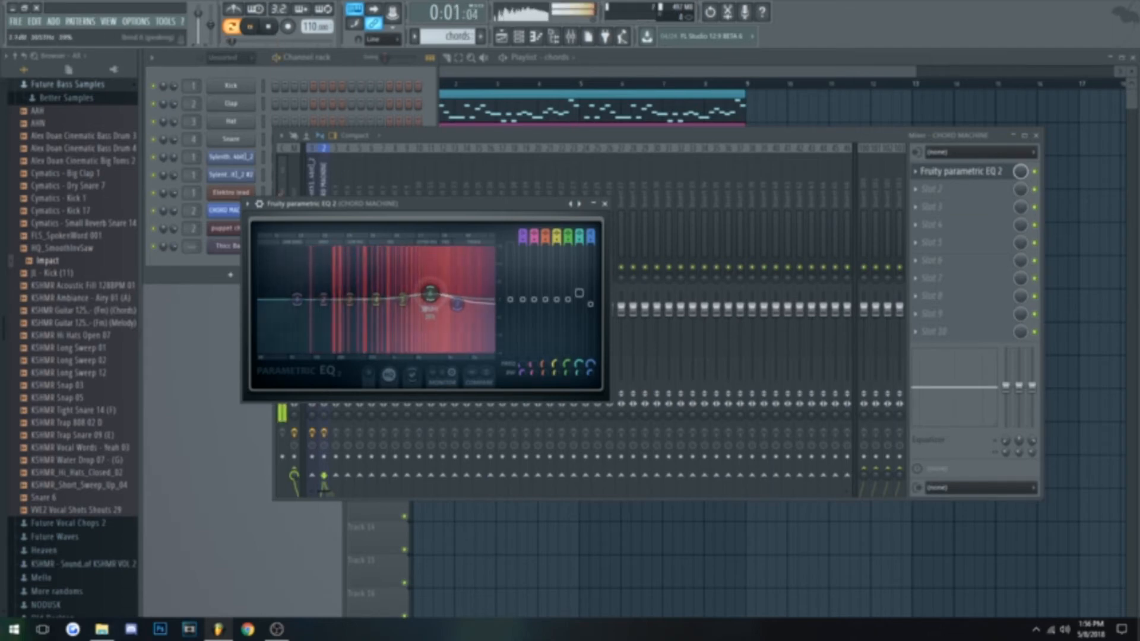
pyautogui.moveTo(457, 304)
pyautogui.mouseDown()
pyautogui.moveTo(477, 304)
pyautogui.moveTo(434, 305)
pyautogui.moveTo(435, 292)
pyautogui.moveTo(472, 309)
pyautogui.moveTo(427, 294)
pyautogui.moveTo(467, 304)
pyautogui.mouseUp()
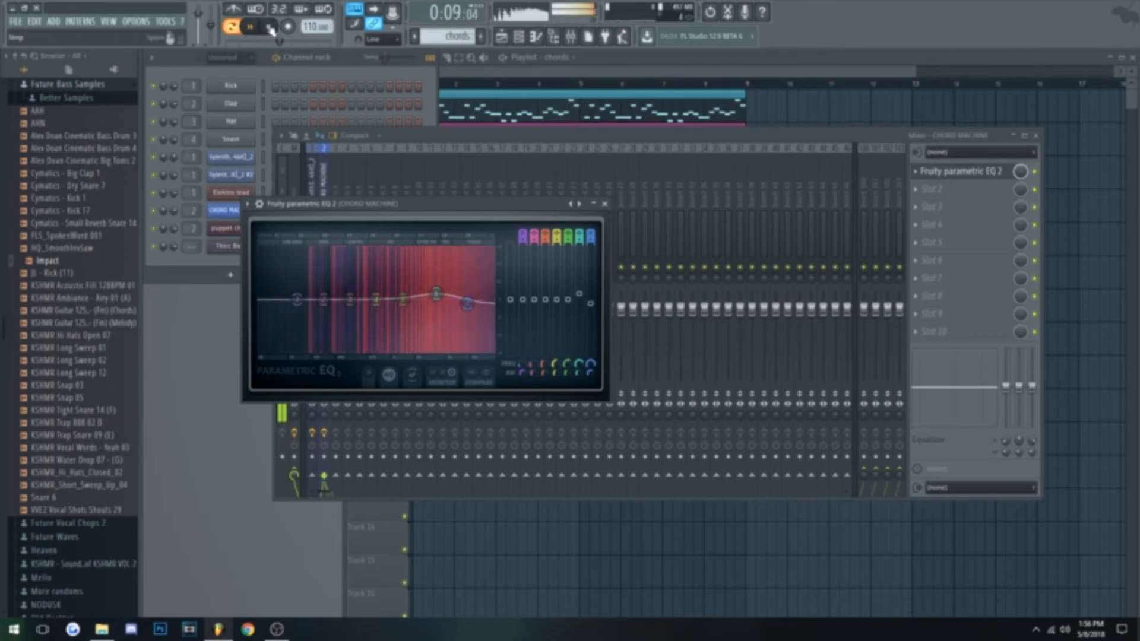
pyautogui.press('space')
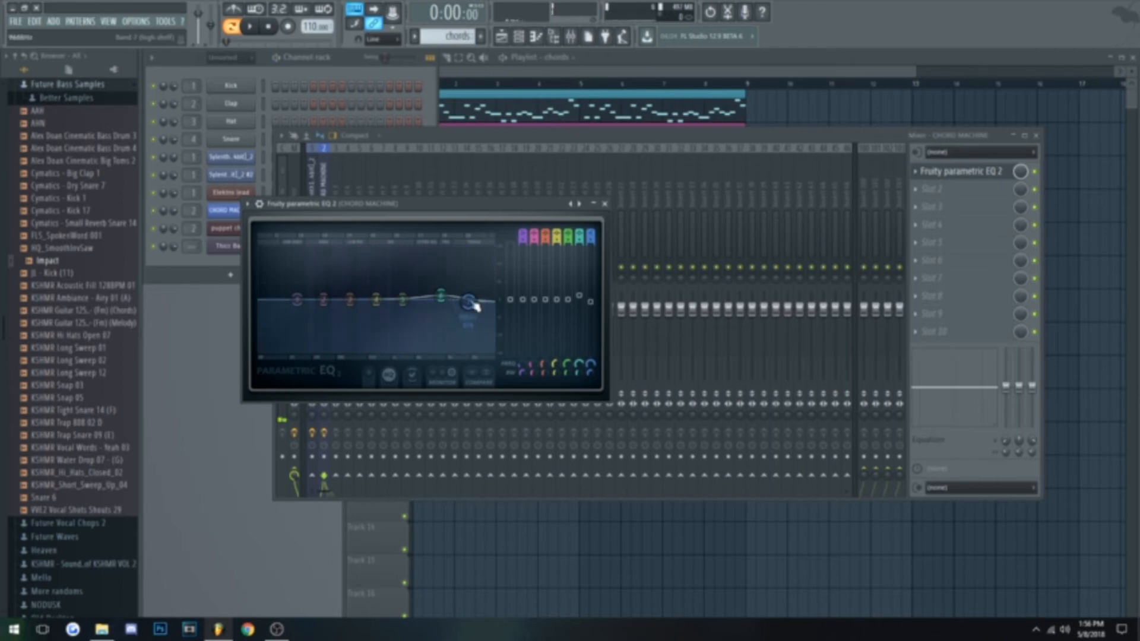
pyautogui.click(605, 204)
# - Add Fruity Reeverb 2 in the chord track's second effect slot and adjust the room and wet level while auditioning
pyautogui.click(922, 196)
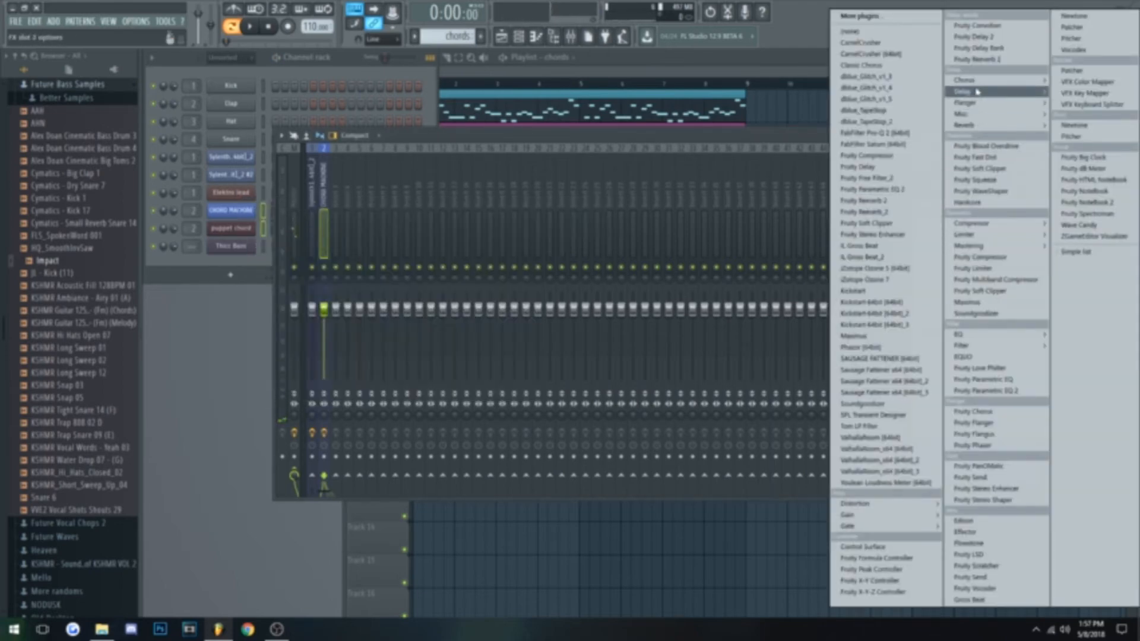
pyautogui.click(997, 62)
pyautogui.moveTo(315, 275); pyautogui.dragTo(353, 272)
pyautogui.press('space')
pyautogui.moveTo(531, 262); pyautogui.dragTo(531, 256)
pyautogui.click(539, 219)
pyautogui.press('space')
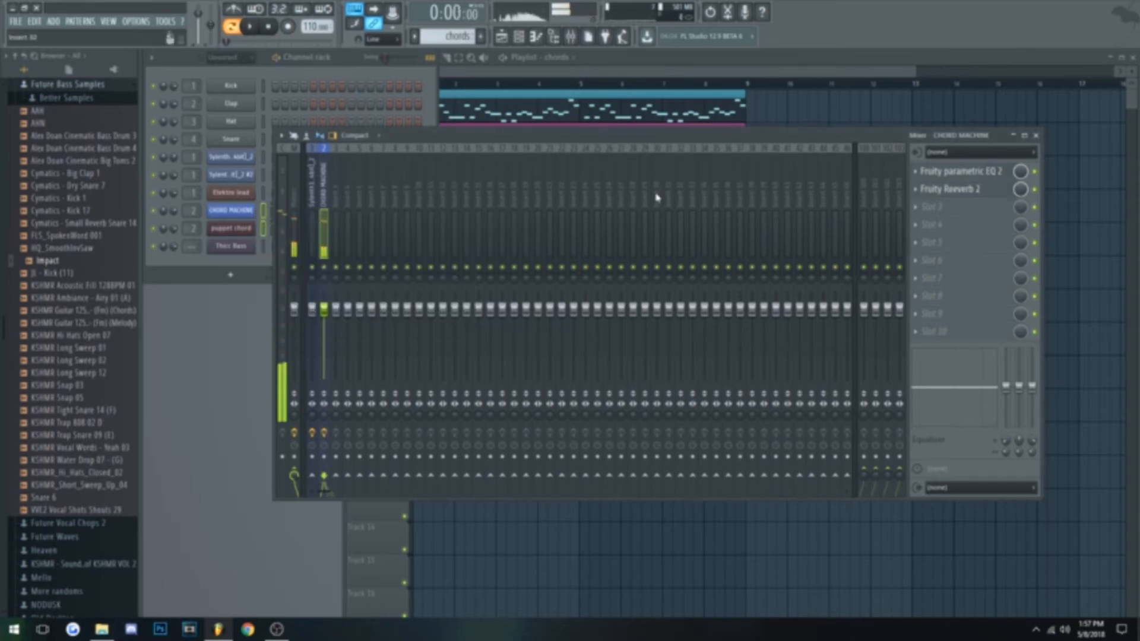
# - Reshape the chord EQ while auditioning: slightly boost bands 2 and 3, dip band 4, and lower band 7
pyautogui.click(981, 177)
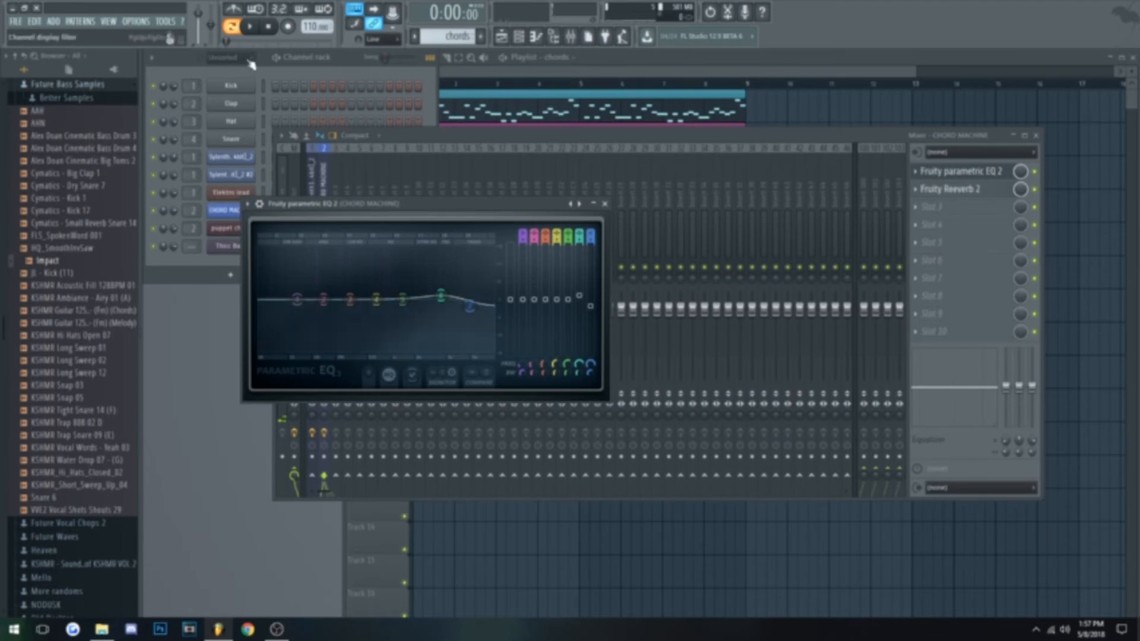
pyautogui.click(250, 28)
pyautogui.moveTo(402, 300); pyautogui.dragTo(324, 295)
pyautogui.moveTo(469, 306); pyautogui.dragTo(479, 309)
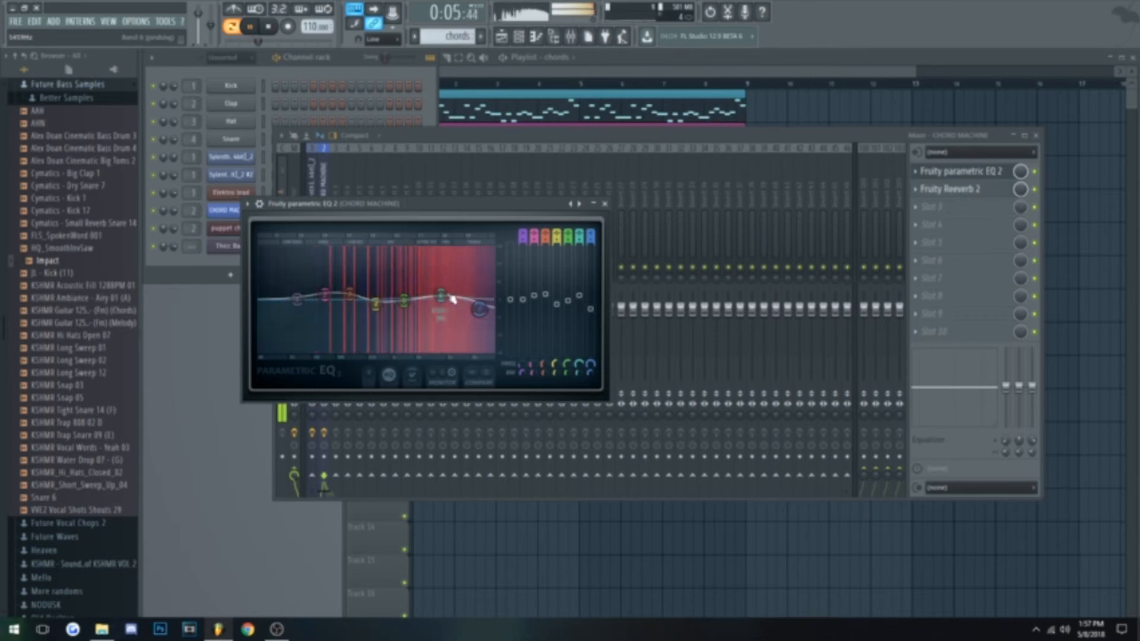
pyautogui.click(268, 26)
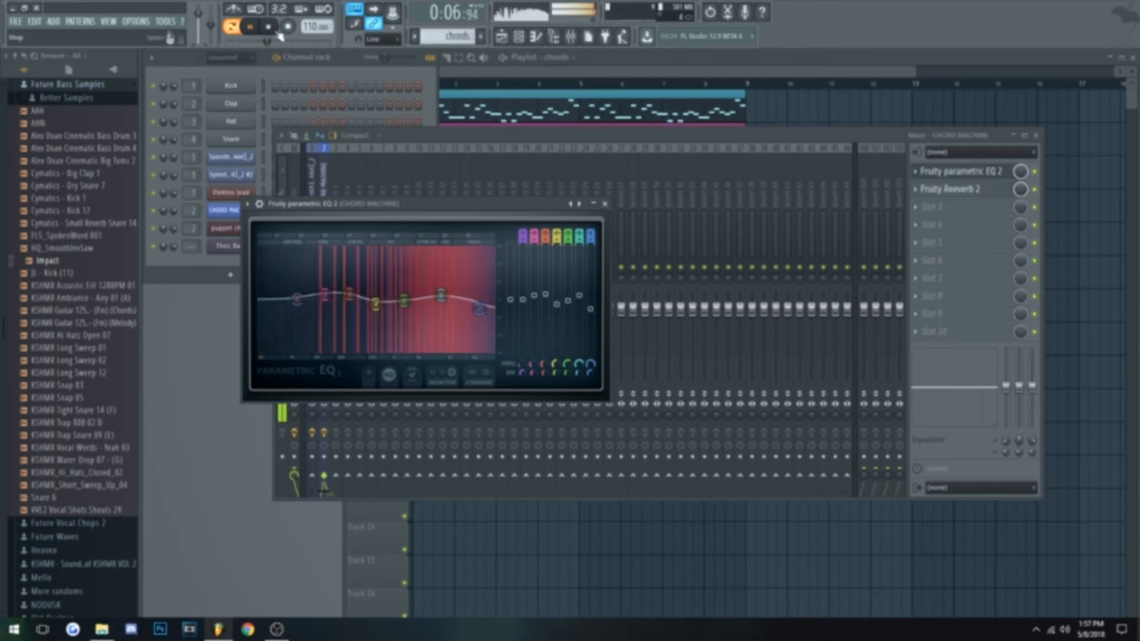
pyautogui.click(604, 203)
pyautogui.click(960, 171)
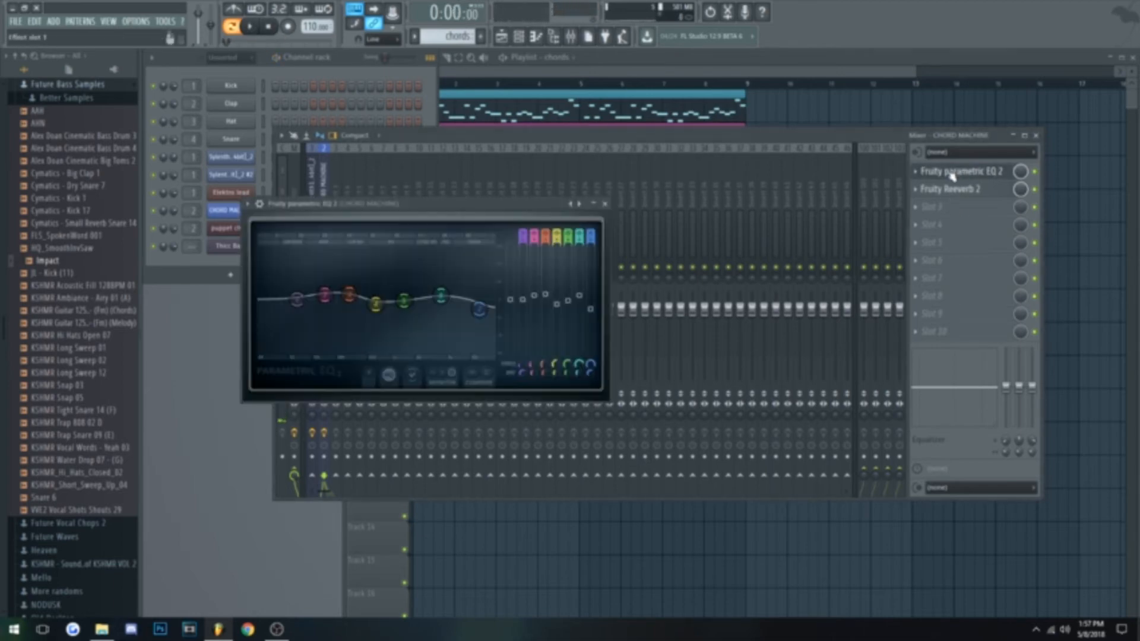
pyautogui.click(605, 204)
# - Add Fruity Reeverb 2 in the lead track's fourth effect slot, adjust its settings, and audition the lead pattern
pyautogui.click(309, 202)
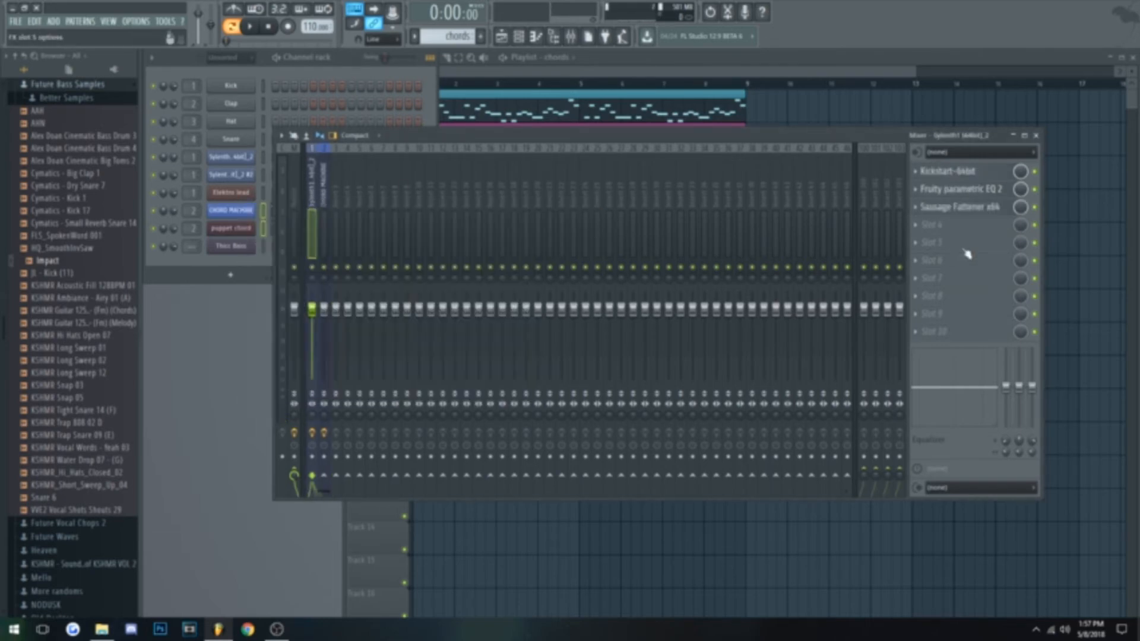
pyautogui.click(922, 232)
pyautogui.click(991, 59)
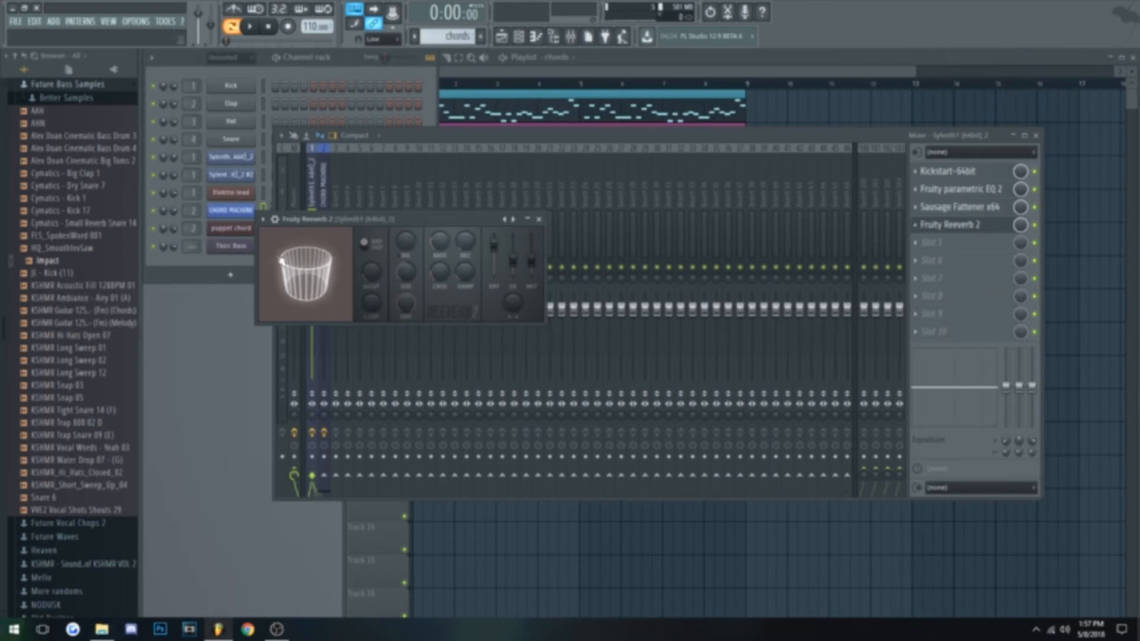
pyautogui.moveTo(406, 272); pyautogui.dragTo(460, 260)
pyautogui.click(539, 219)
pyautogui.click(504, 99)
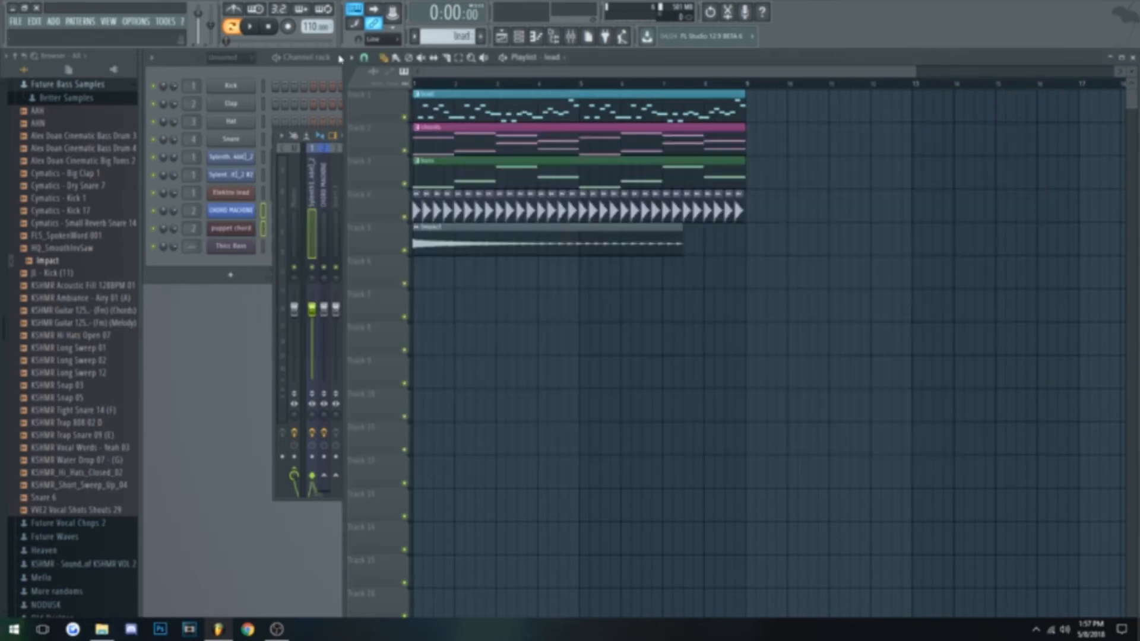
pyautogui.click(255, 28)
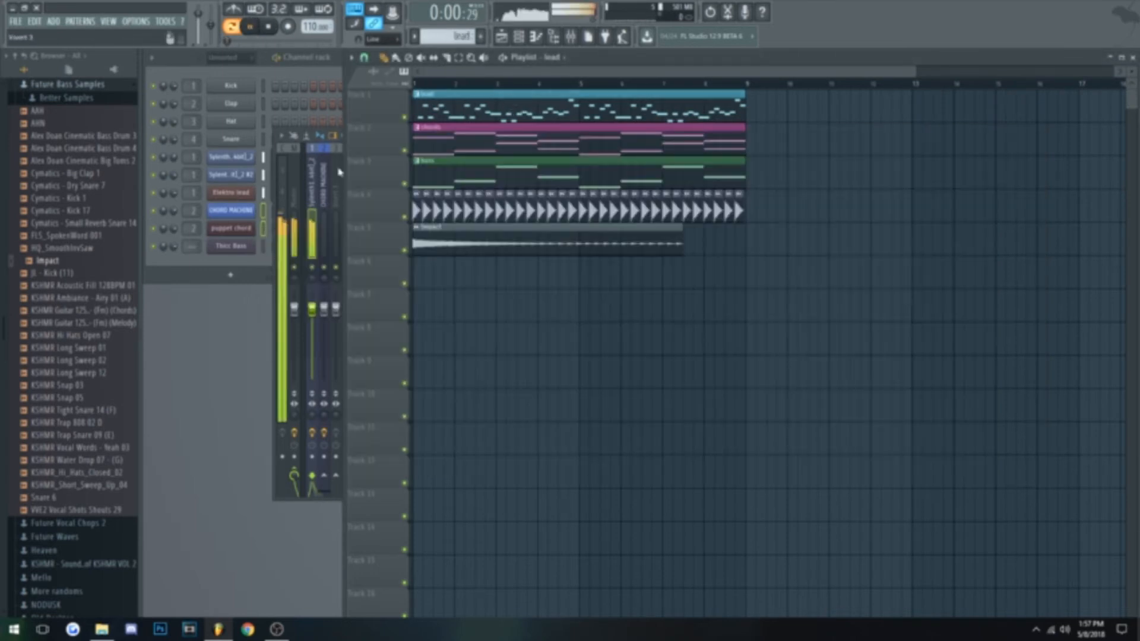
pyautogui.click(270, 29)
# - Select the bass pattern's bass channel and route it to mixer Insert 3
pyautogui.click(509, 181)
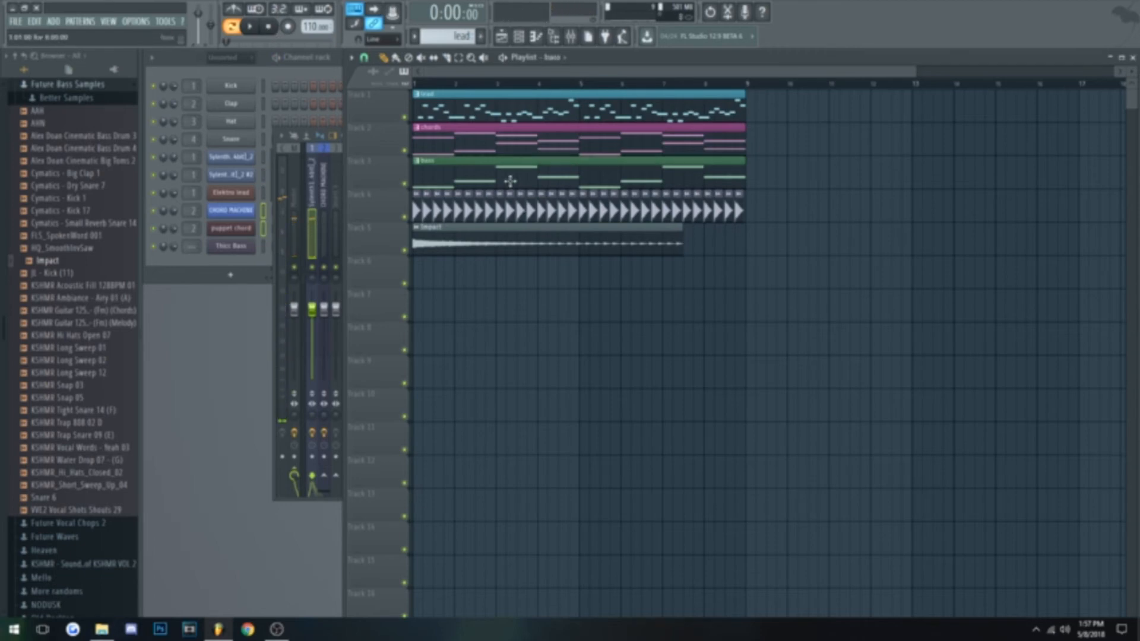
pyautogui.click(255, 76)
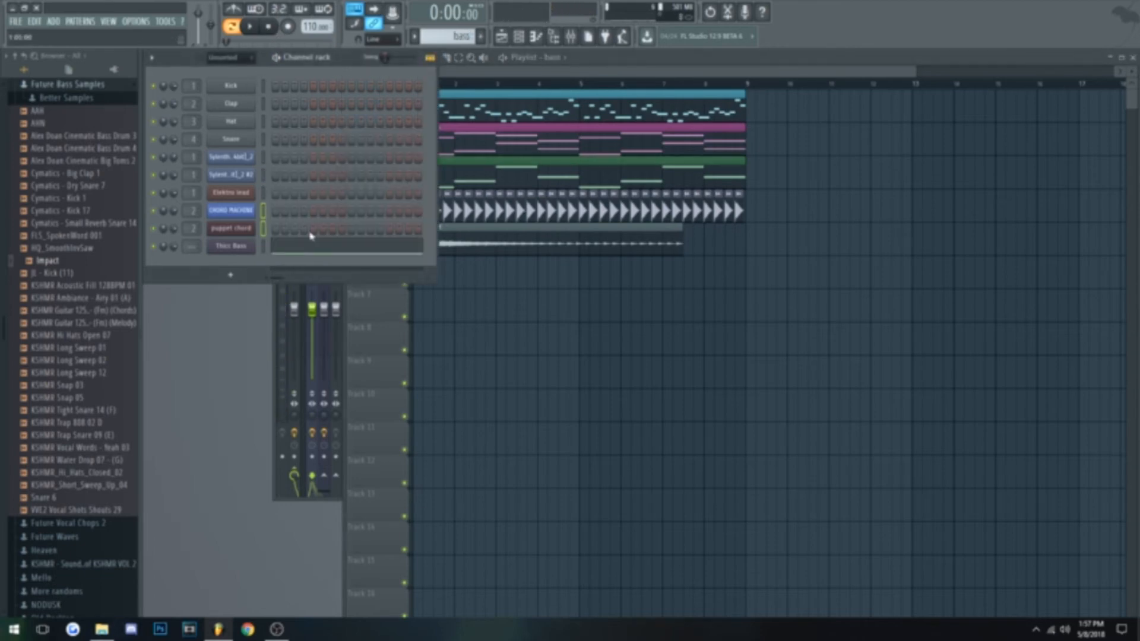
pyautogui.click(274, 305)
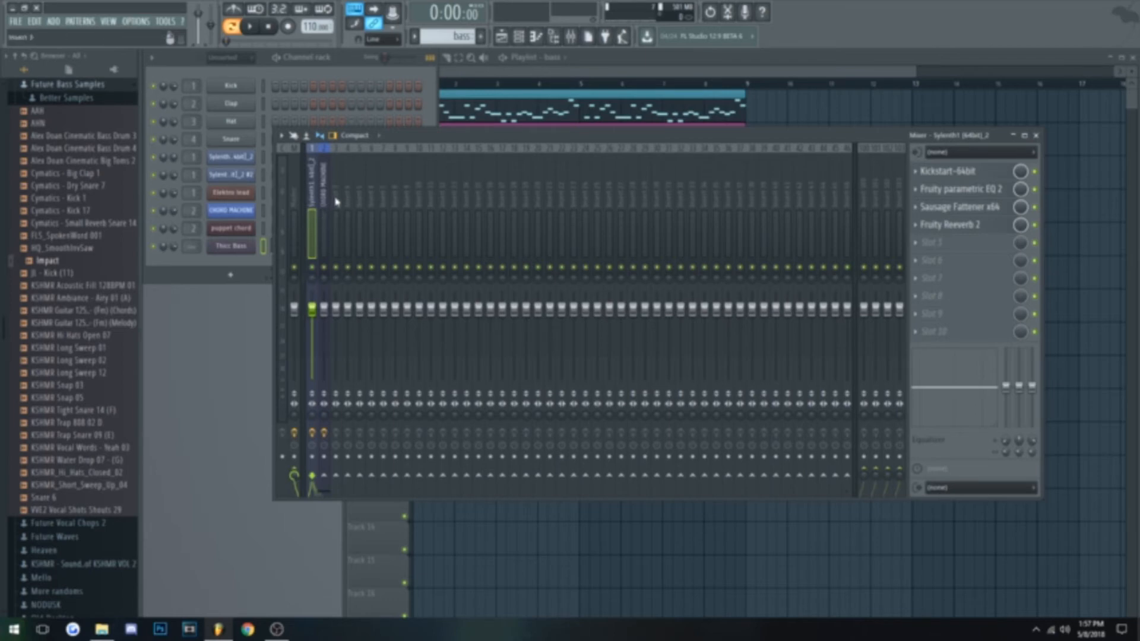
pyautogui.rightClick(336, 202)
pyautogui.click(534, 241)
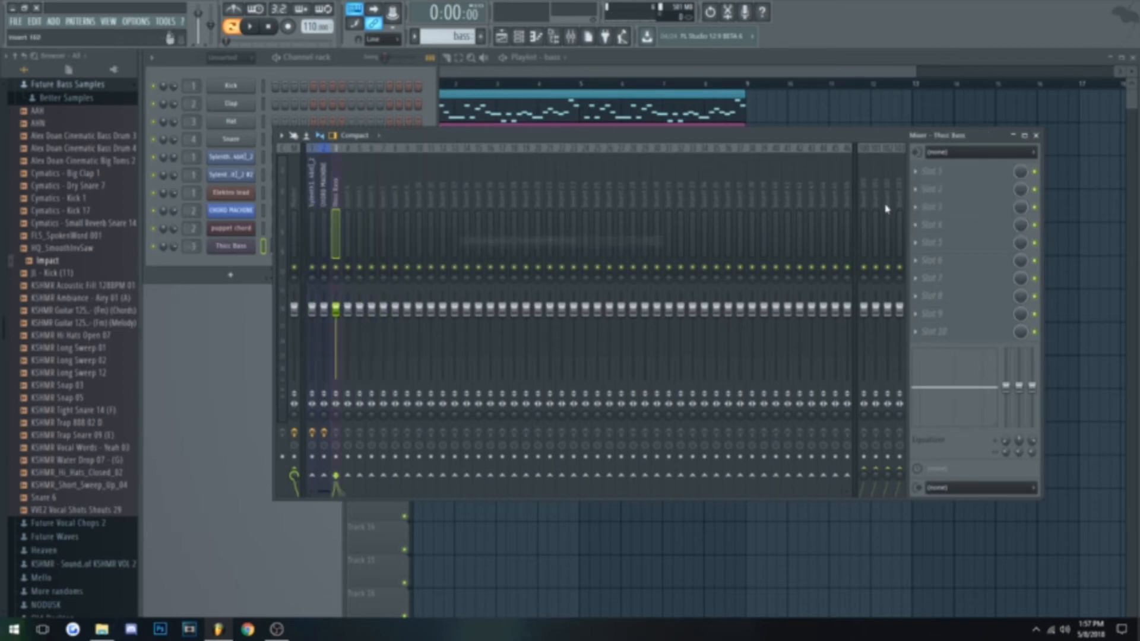
# - Load Kickstart-64bit into the first effect slot of the bass mixer track
pyautogui.click(922, 172)
pyautogui.click(885, 306)
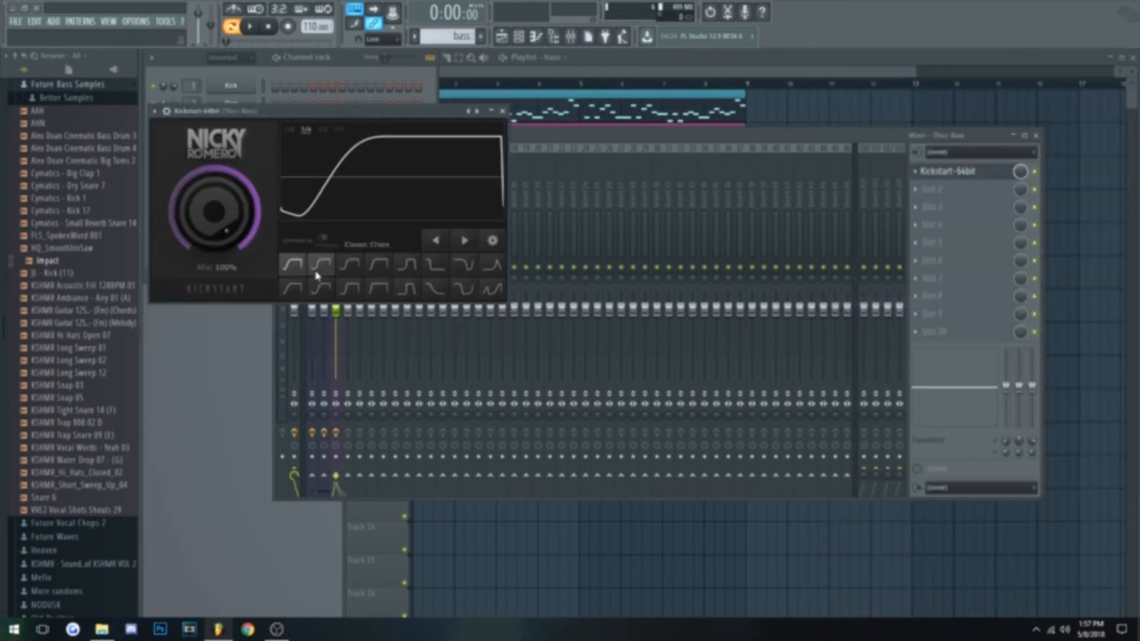
pyautogui.click(503, 111)
# - Load Kickstart-64bit into the third effect slot of the chord mixer track with the second curve preset
pyautogui.click(323, 205)
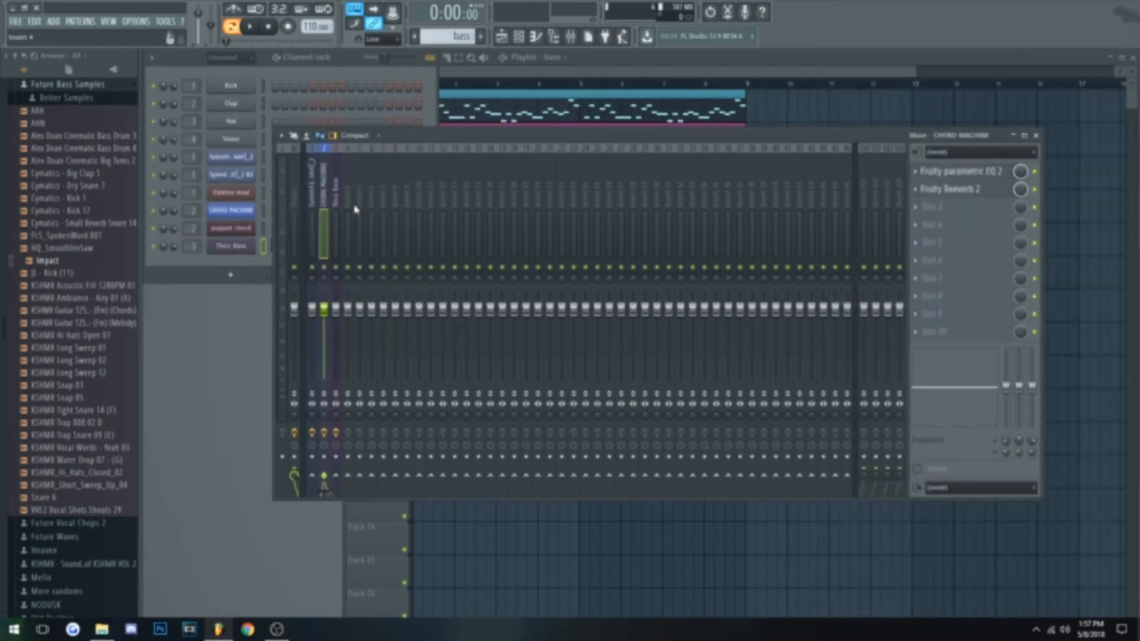
pyautogui.click(927, 208)
pyautogui.click(885, 325)
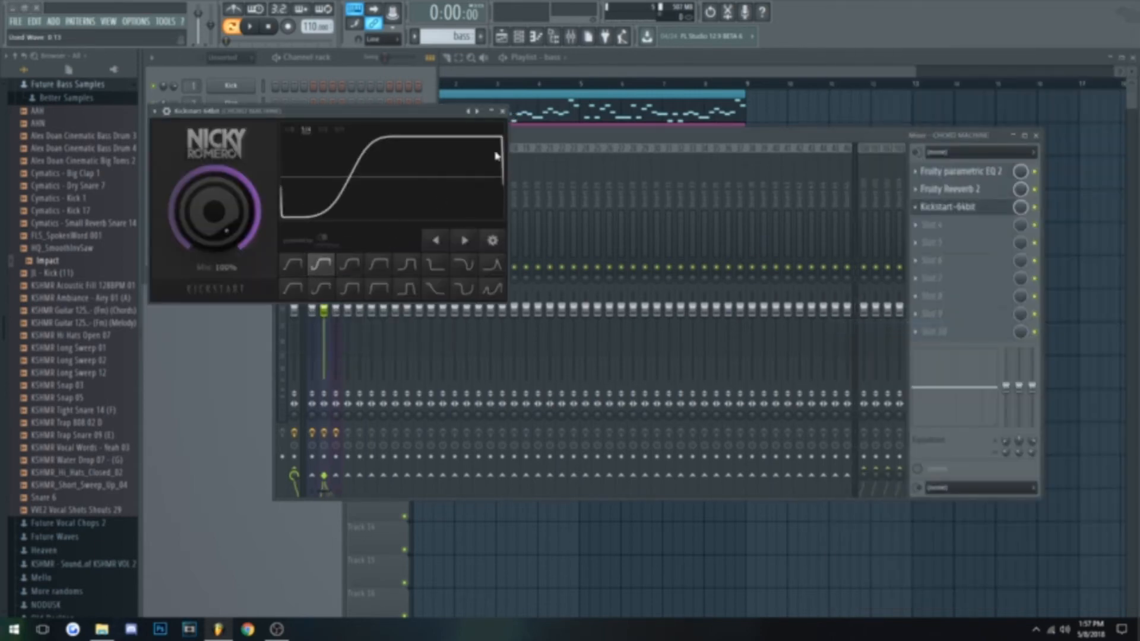
pyautogui.click(503, 111)
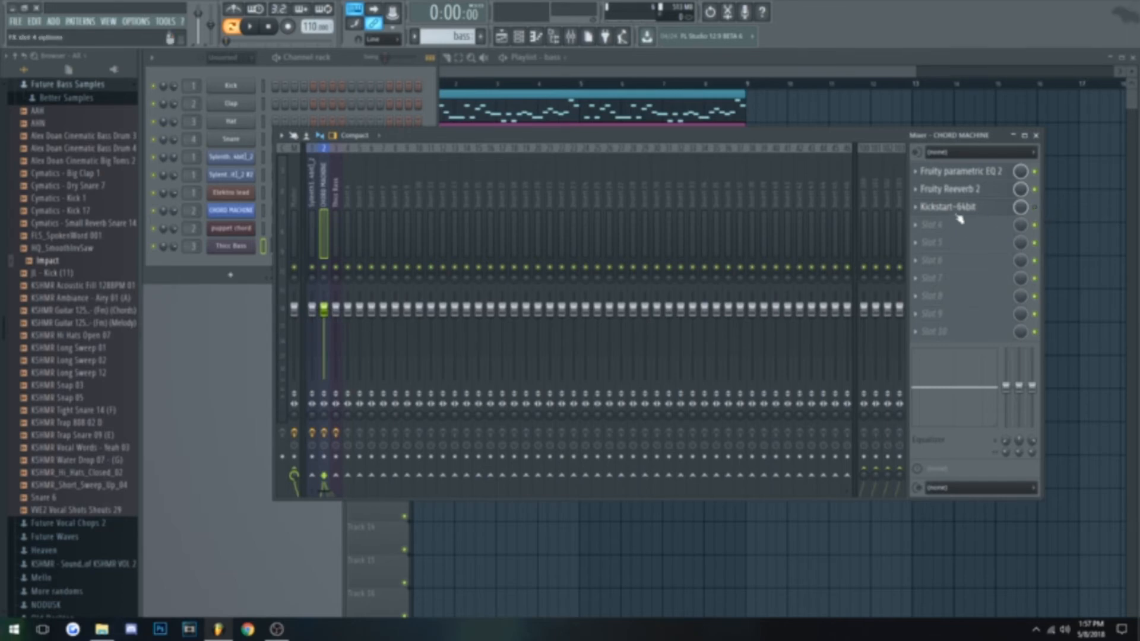
# - Create a volume automation clip for the chord mixer track and add a lowered point at its start
pyautogui.rightClick(324, 313)
pyautogui.click(381, 394)
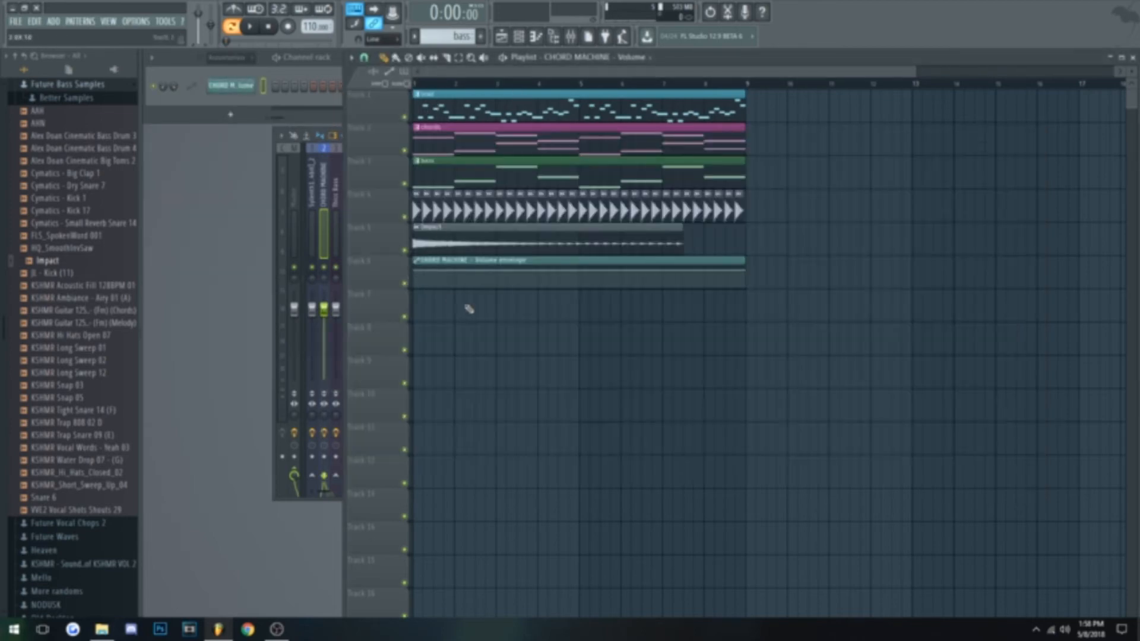
pyautogui.scroll(6, 469, 309)
pyautogui.rightClick(416, 275)
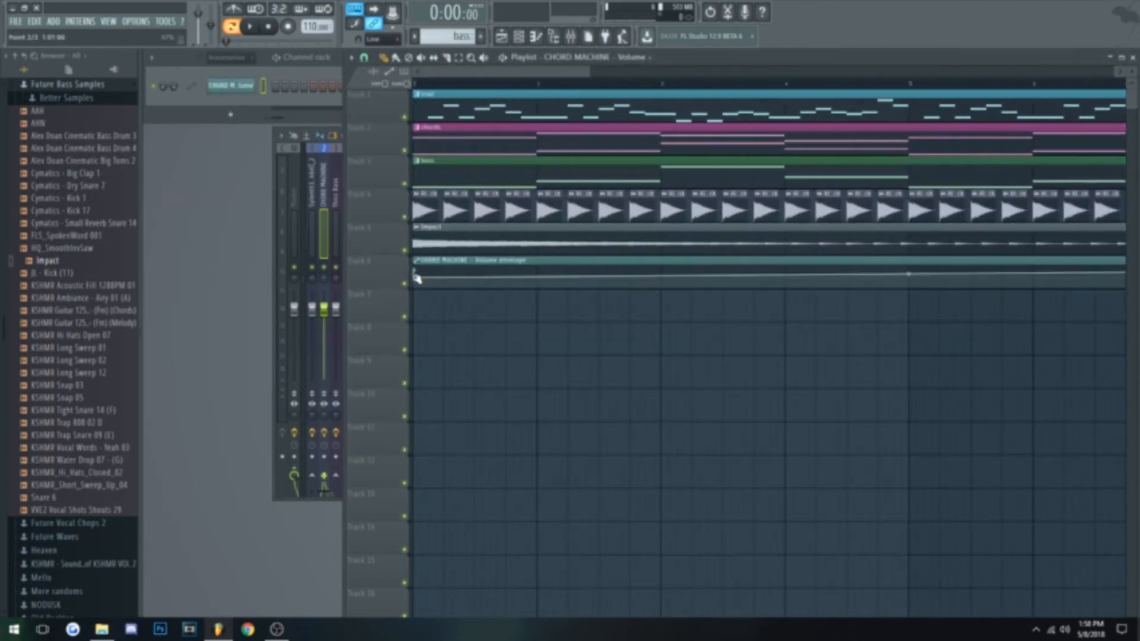
pyautogui.moveTo(417, 278); pyautogui.dragTo(418, 284)
pyautogui.scroll(1, 419, 287)
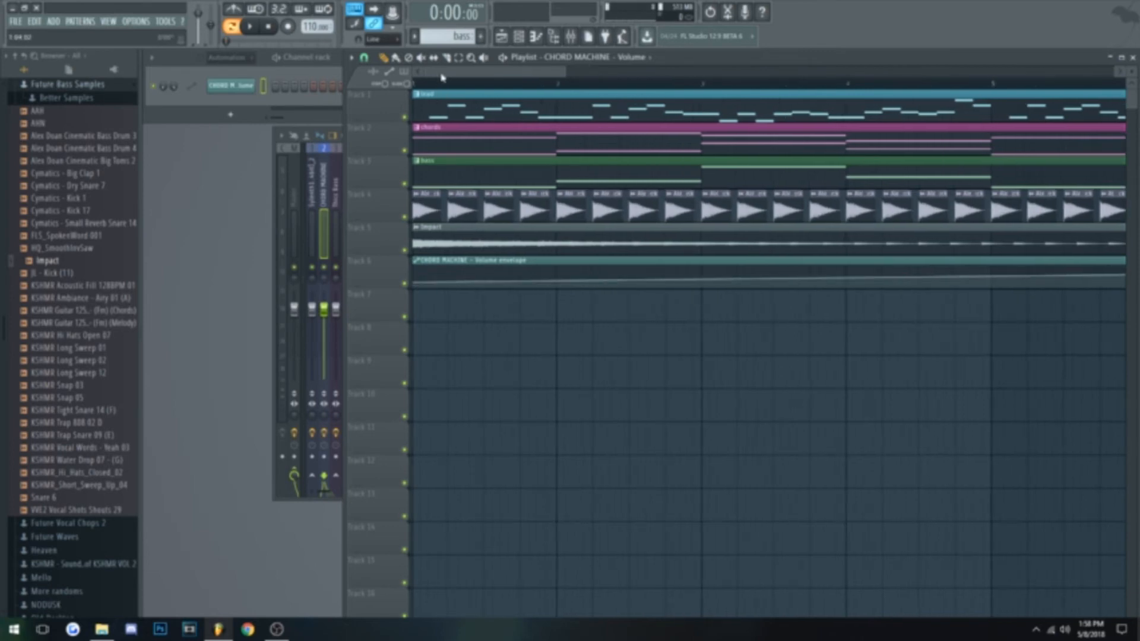
# - Add a point shortly after the clip's start for a short fade-in, and copy the first point's value onto it
pyautogui.moveTo(441, 75); pyautogui.dragTo(422, 74)
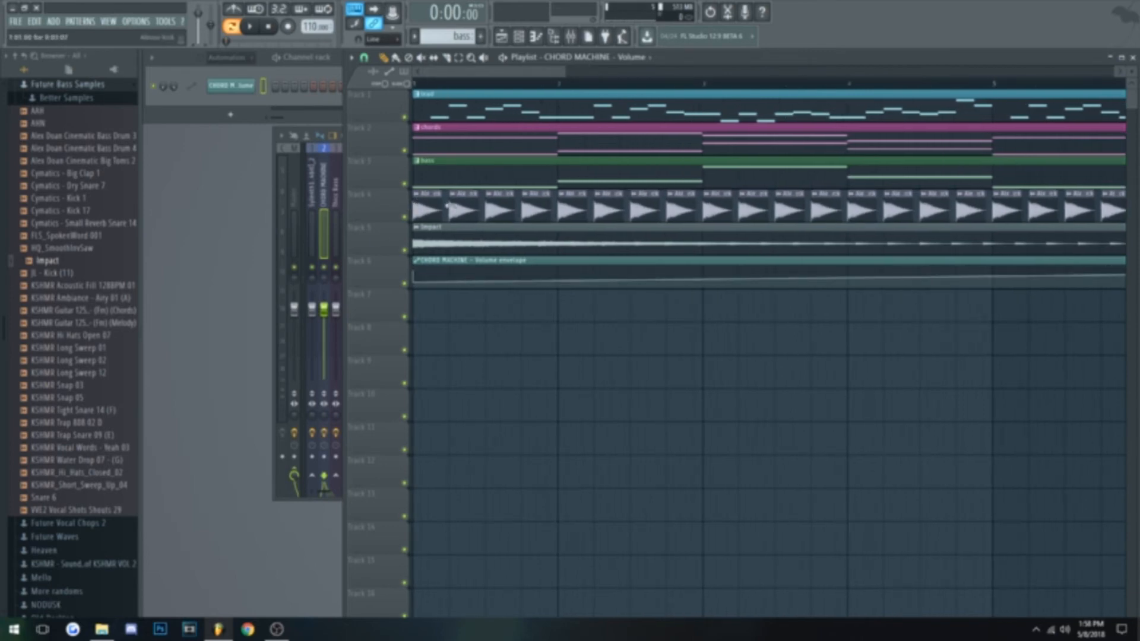
pyautogui.rightClick(442, 273)
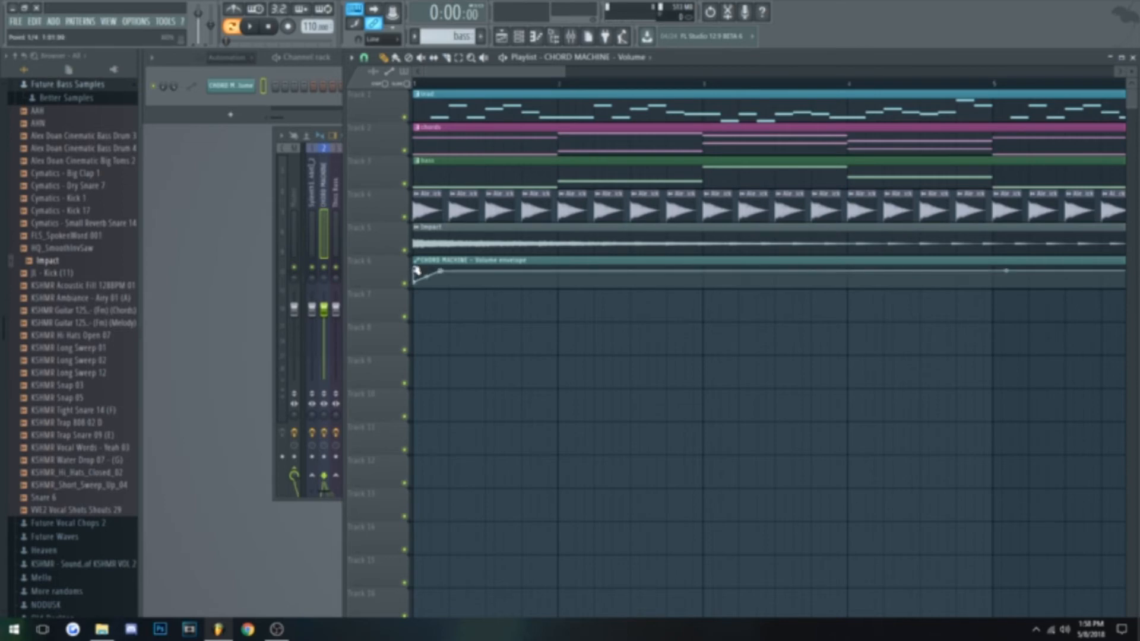
pyautogui.moveTo(442, 273); pyautogui.dragTo(445, 273)
pyautogui.rightClick(416, 275)
pyautogui.click(451, 461)
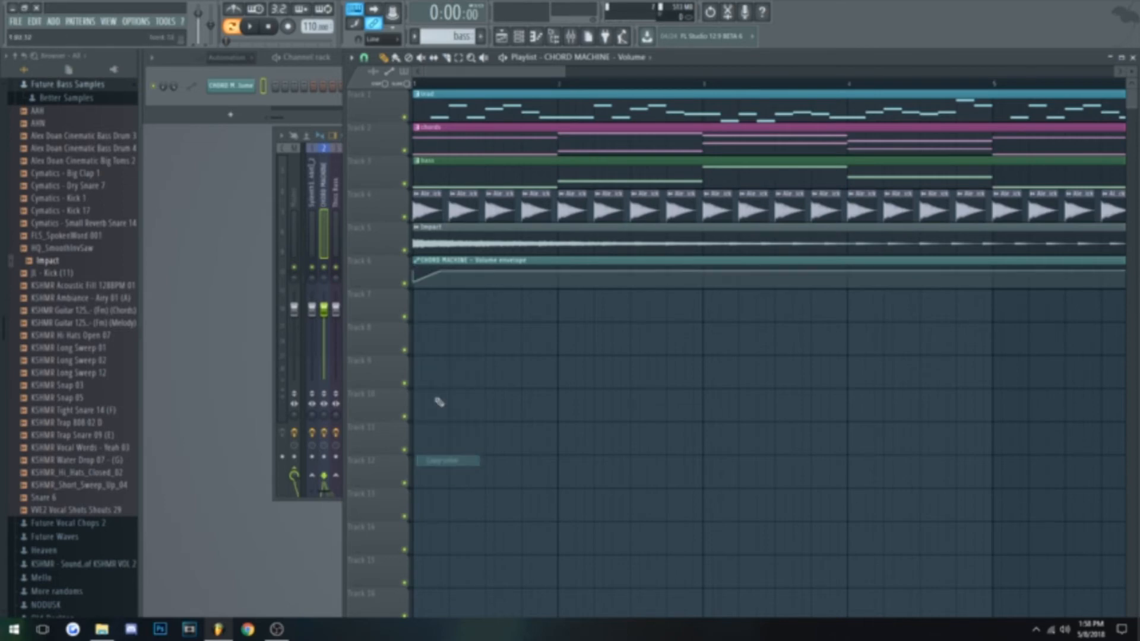
pyautogui.rightClick(442, 273)
pyautogui.click(478, 472)
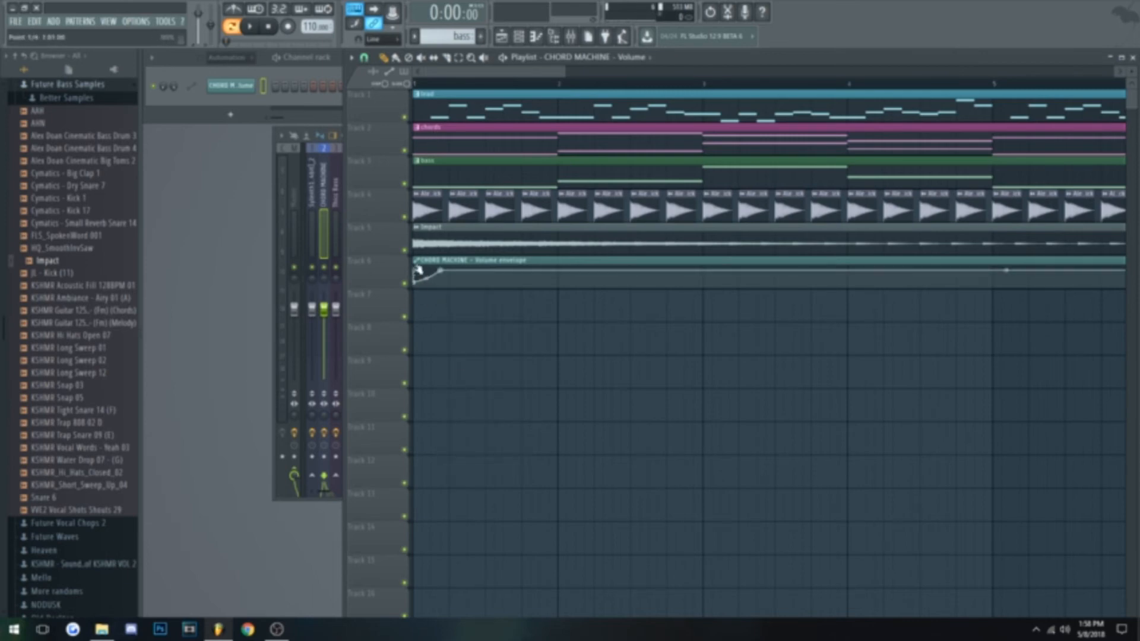
# - Check the chord track in the mixer and remove its volume automation clip from the playlist
pyautogui.scroll(-2, 442, 275)
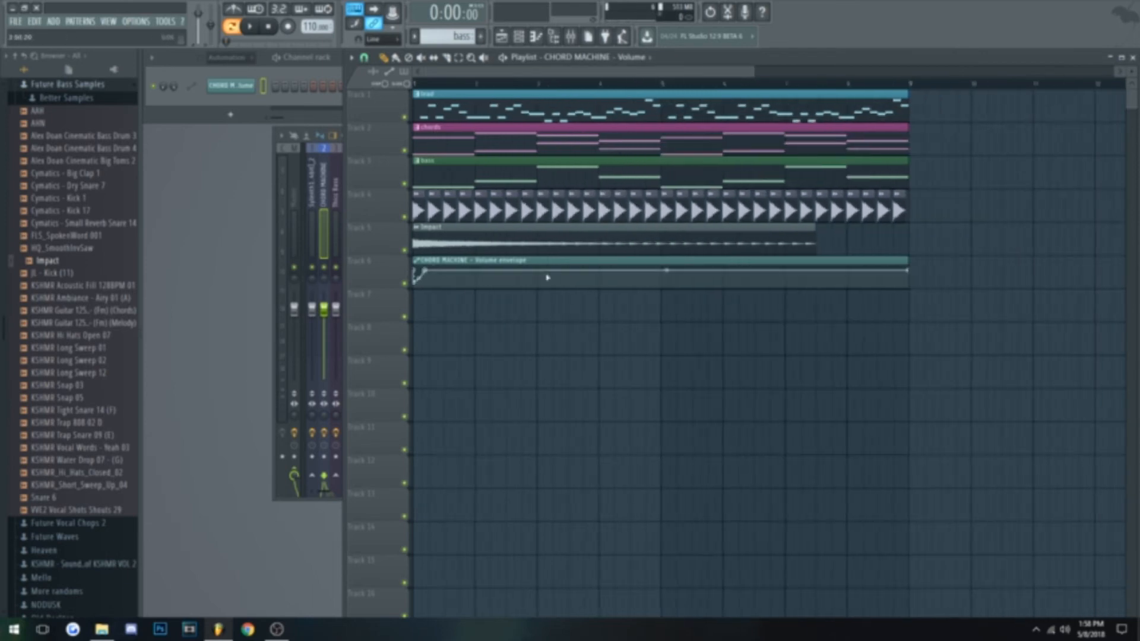
pyautogui.click(331, 202)
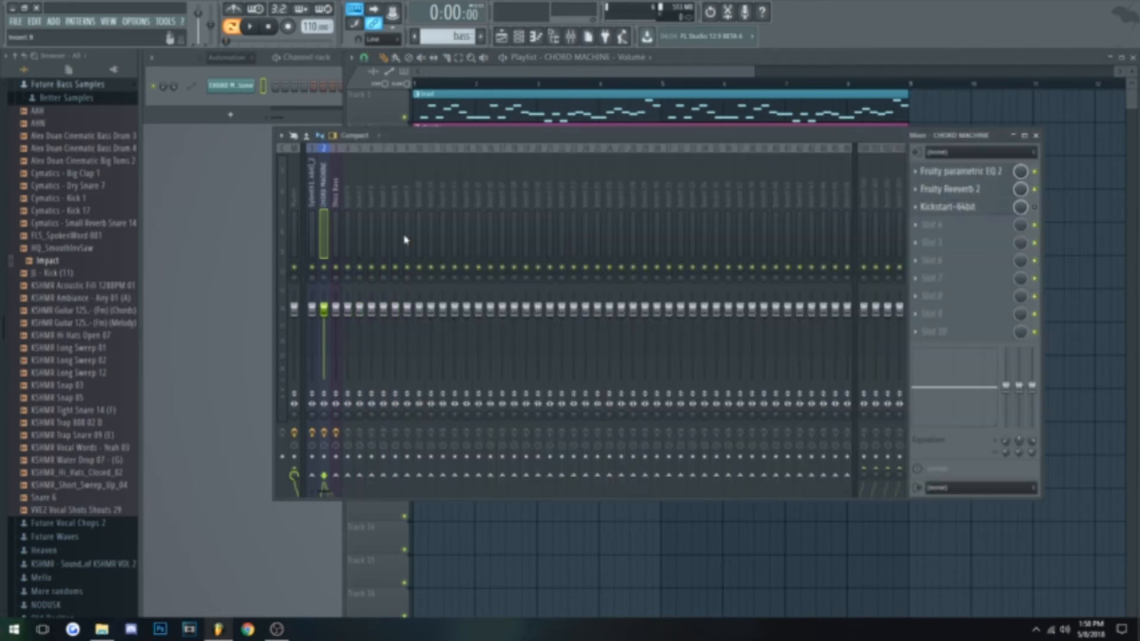
pyautogui.click(457, 76)
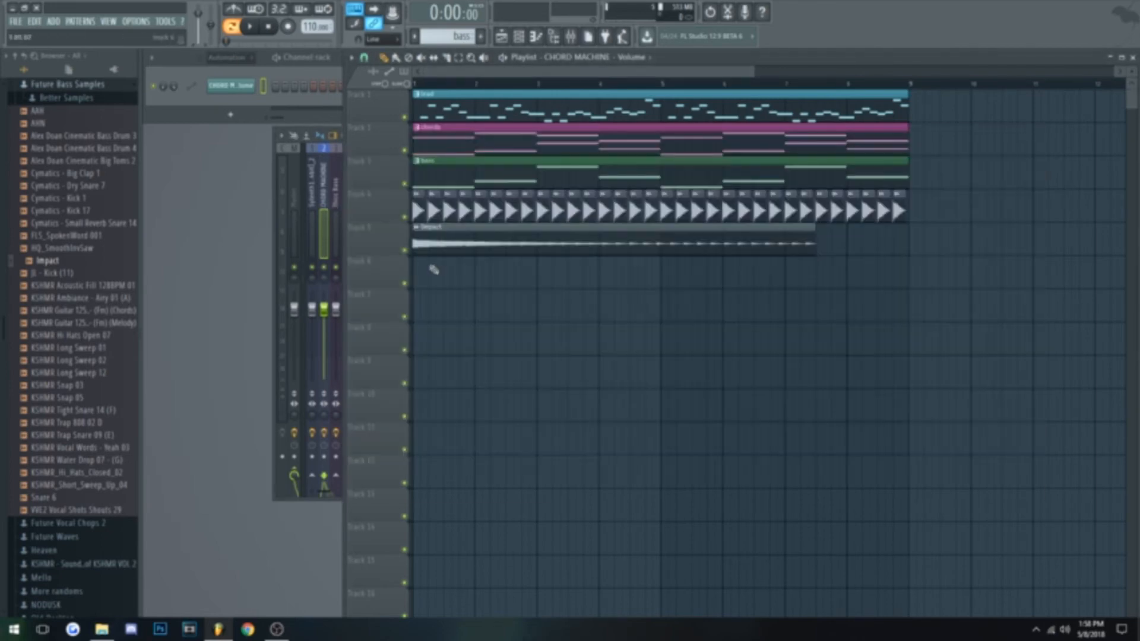
# - Try repeating the chord volume automation clip at several points along track 6, and remove the copies
pyautogui.moveTo(911, 257); pyautogui.dragTo(432, 272)
pyautogui.click(447, 272)
pyautogui.click(476, 275)
pyautogui.click(531, 275)
pyautogui.click(602, 275)
pyautogui.click(671, 275)
pyautogui.click(719, 275)
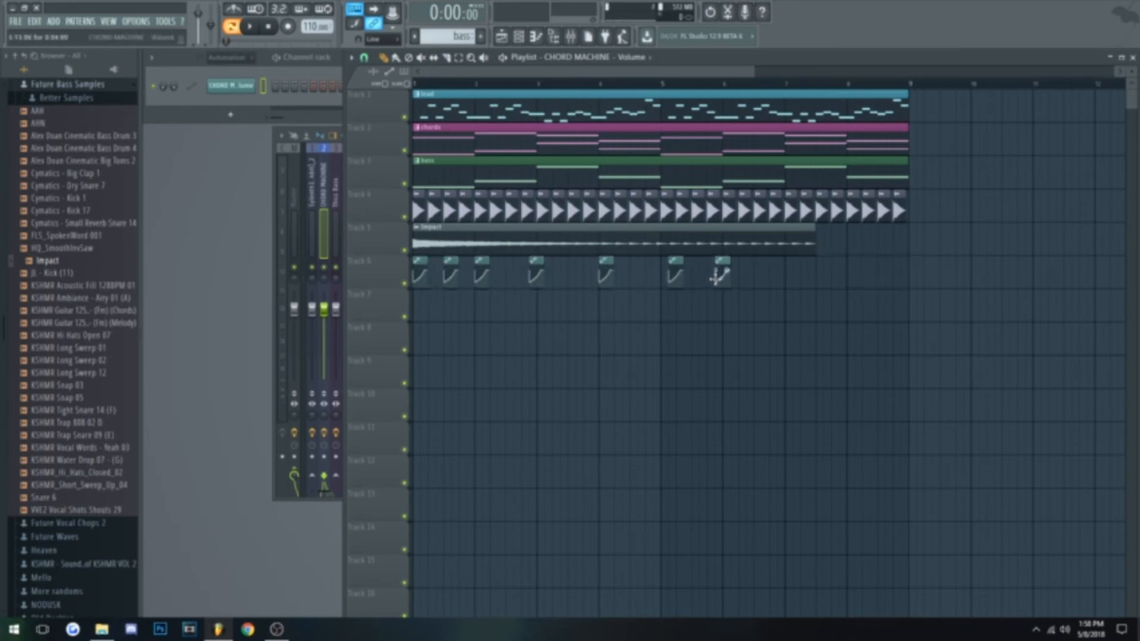
pyautogui.moveTo(730, 276); pyautogui.dragTo(419, 283)
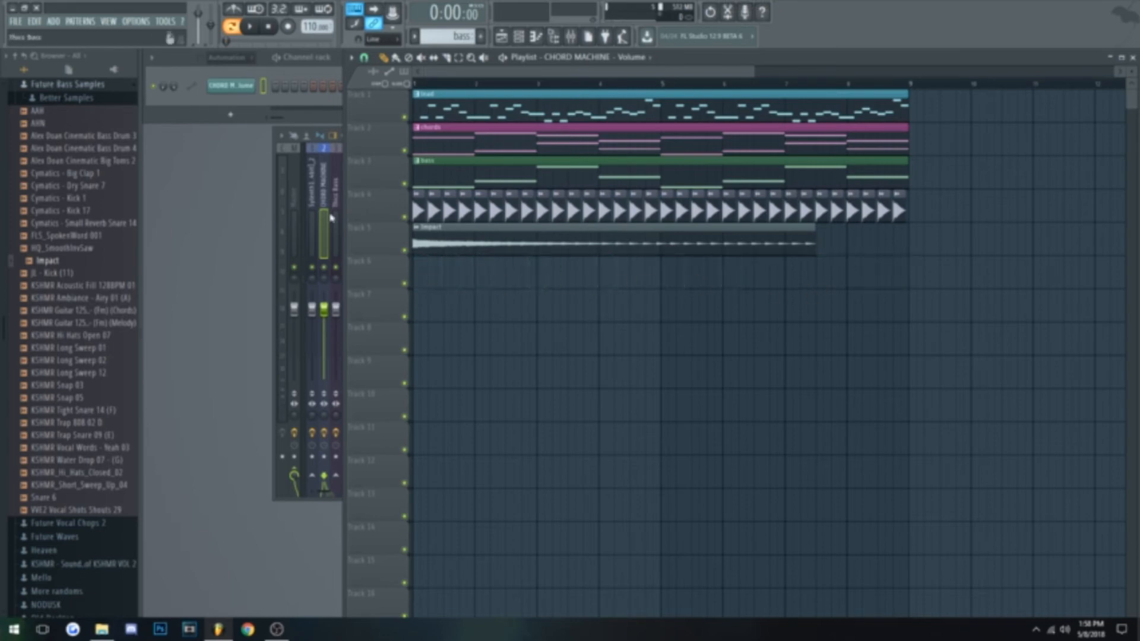
# - Check the mixer tracks and play the arrangement from the start to hear the lead, chords, bass and kick together
pyautogui.click(336, 182)
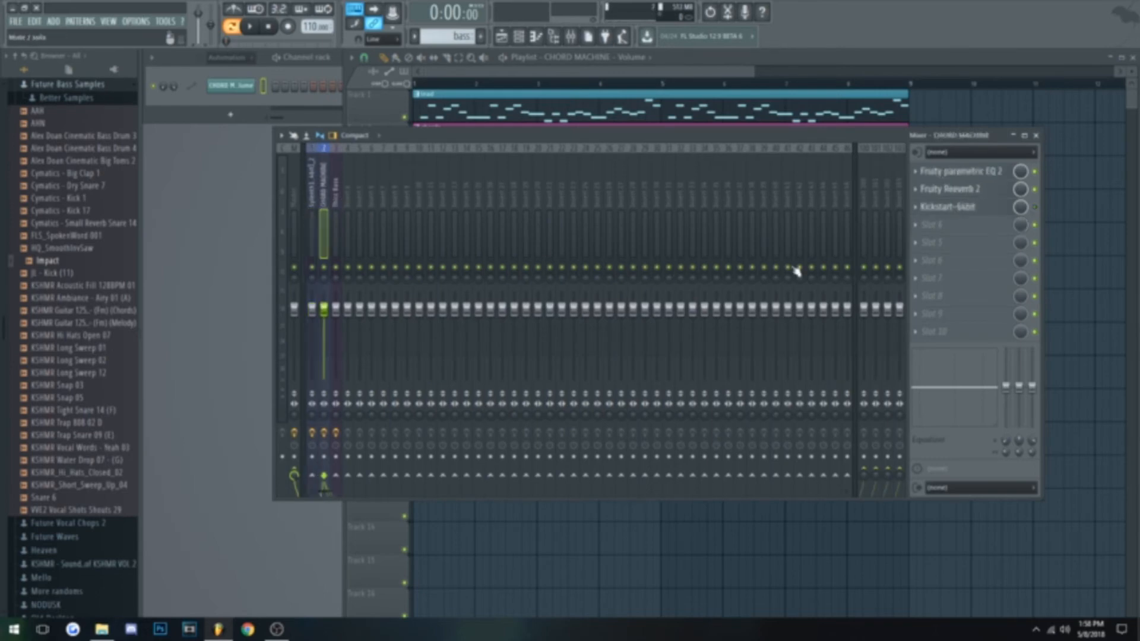
pyautogui.click(454, 89)
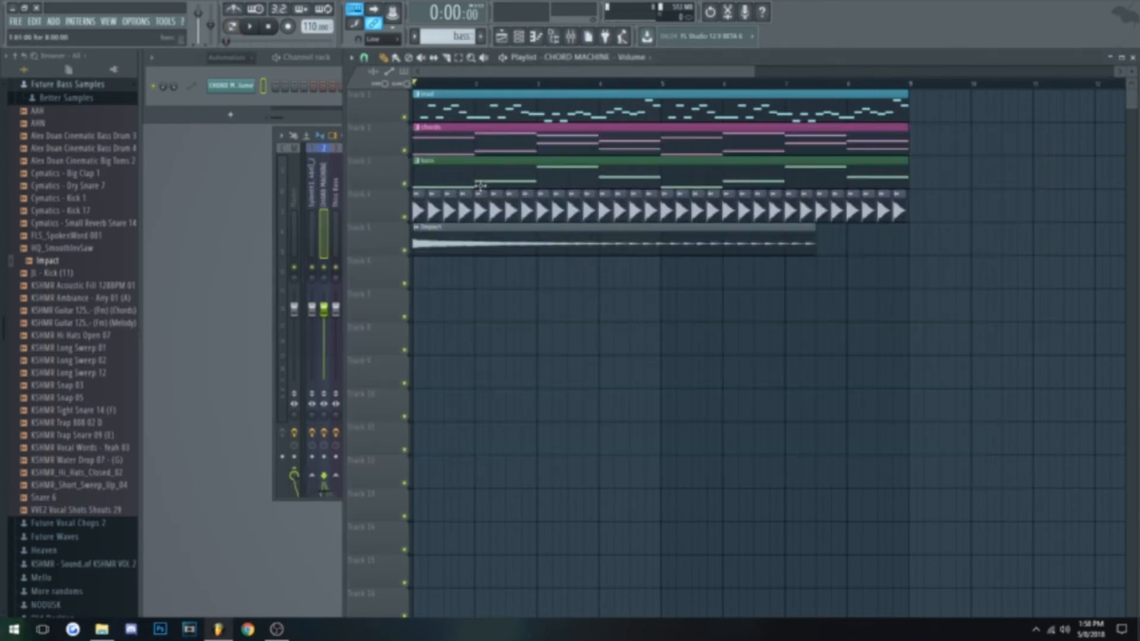
pyautogui.press('space')
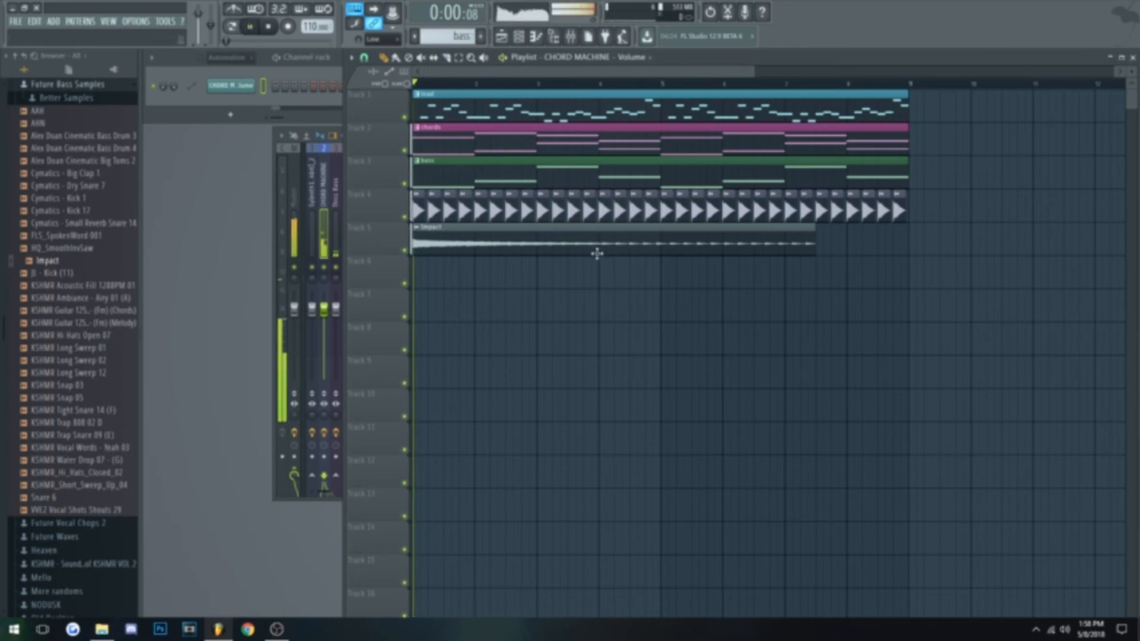
pyautogui.click(446, 95)
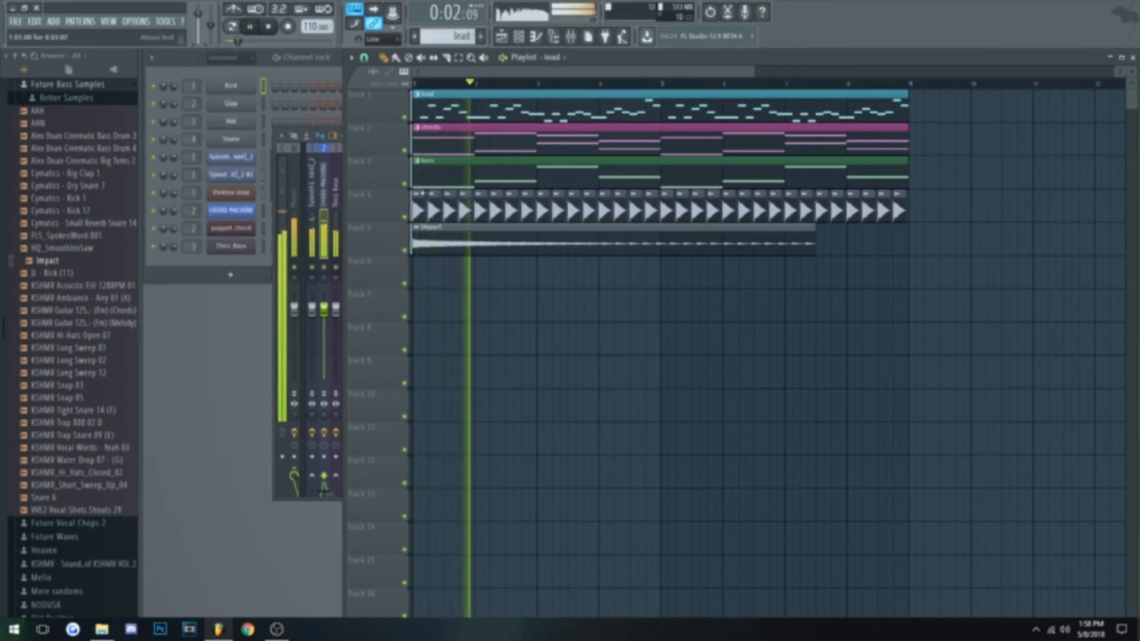
pyautogui.press('space')
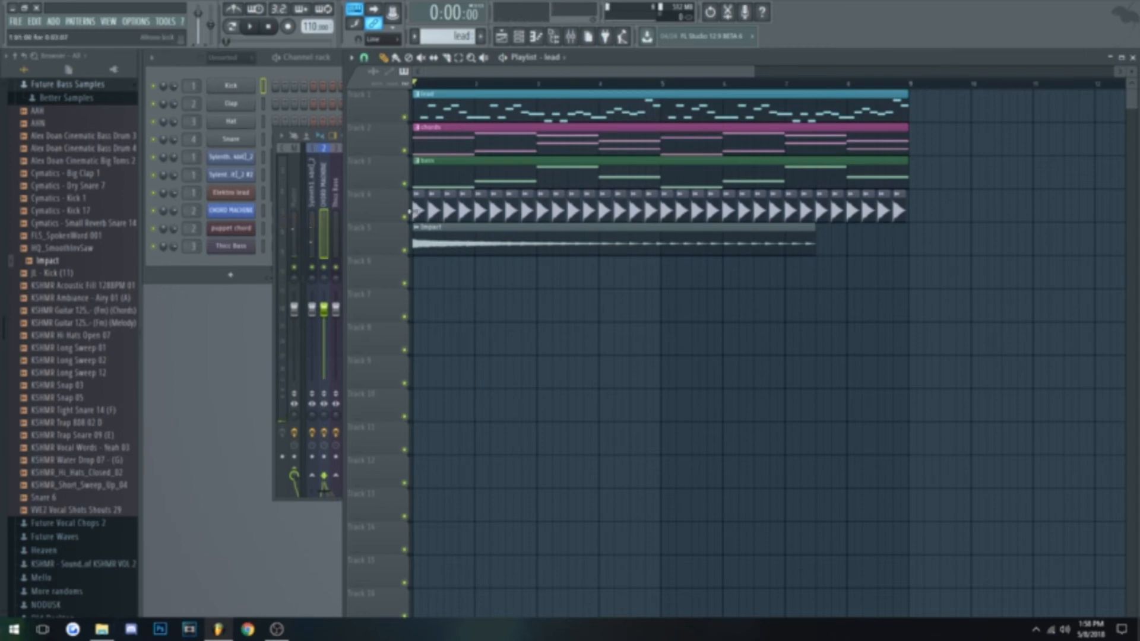
# - Clear all kick clips from track 4 and open the KICKS folder of NODUSK's FUTURE BASS DRUMS V1 samples
pyautogui.moveTo(415, 212); pyautogui.dragTo(904, 215)
pyautogui.scroll(-5, 112, 381)
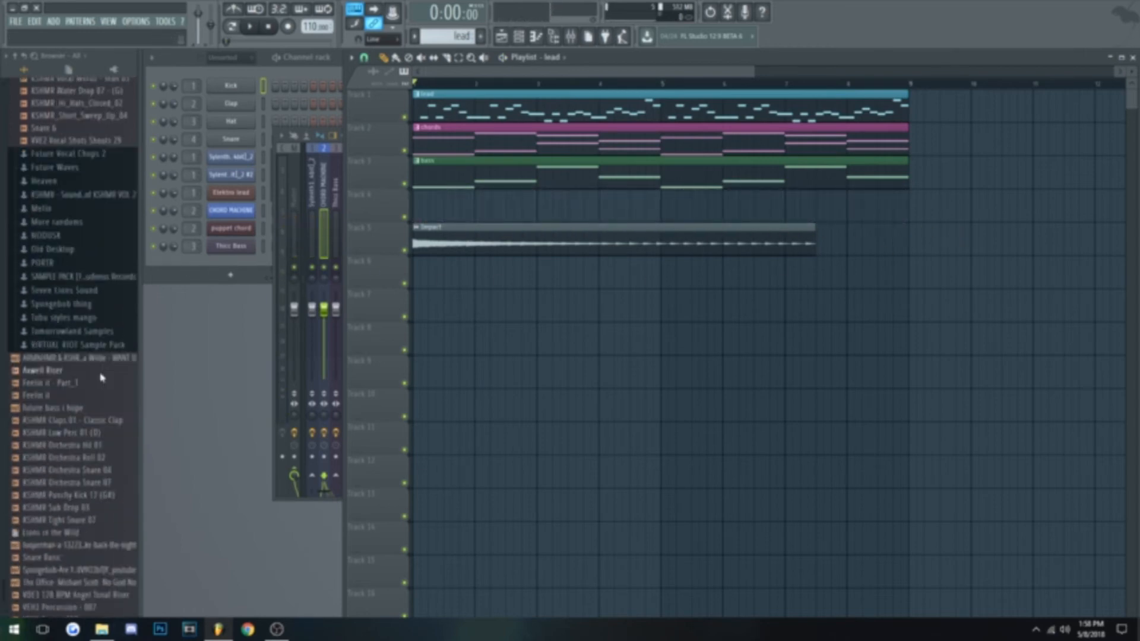
pyautogui.scroll(5, 89, 356)
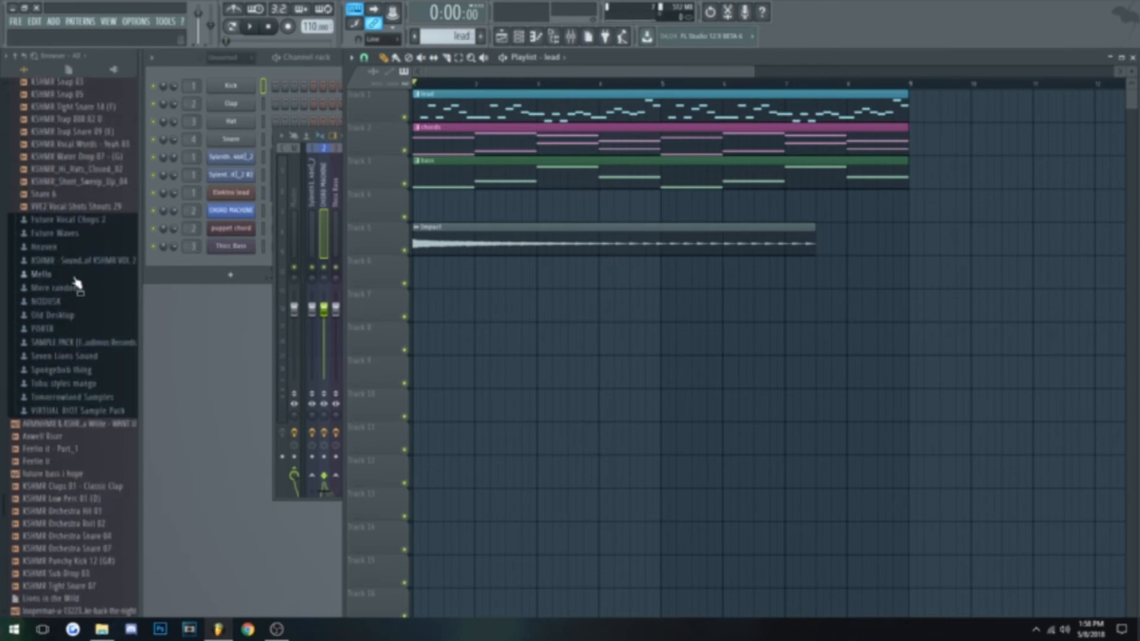
pyautogui.click(71, 260)
pyautogui.click(71, 260)
pyautogui.scroll(-10, 86, 285)
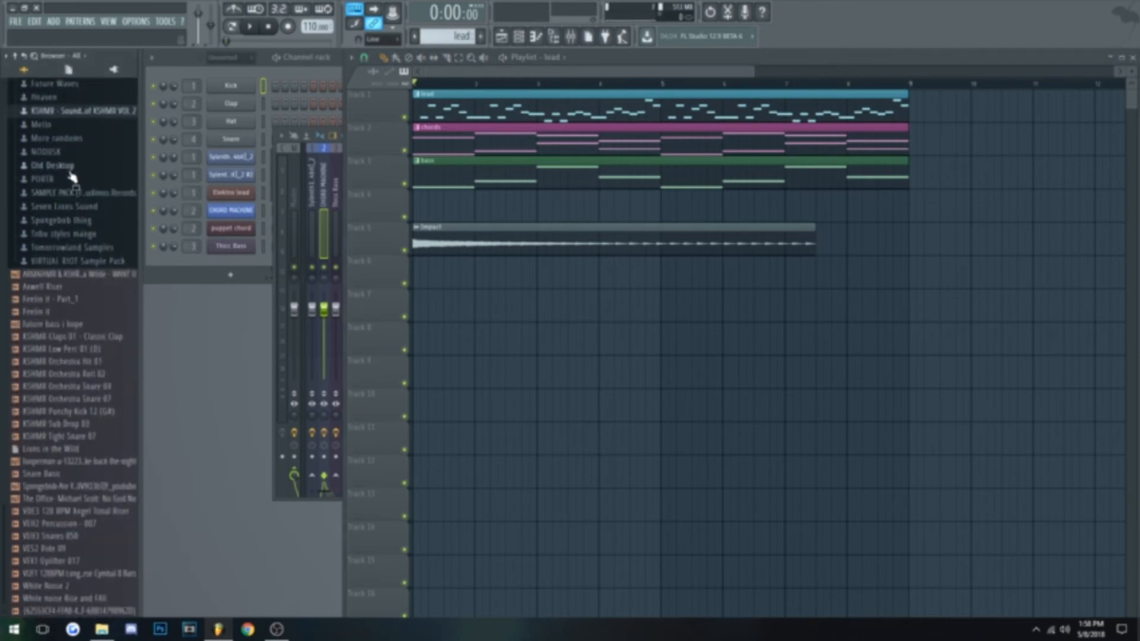
pyautogui.click(64, 153)
pyautogui.click(77, 166)
pyautogui.click(58, 192)
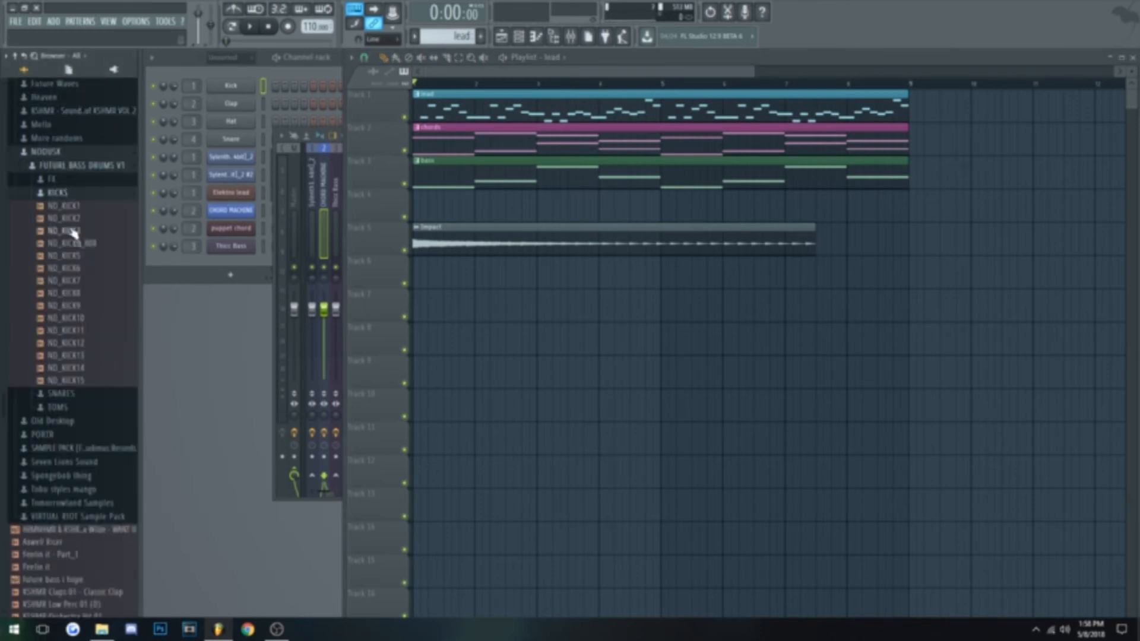
# - Audition the first few NODUSK kick samples and place ND_KICK2 at the start of track 4
pyautogui.moveTo(66, 231); pyautogui.dragTo(418, 209)
pyautogui.click(73, 219)
pyautogui.click(69, 207)
pyautogui.click(69, 221)
pyautogui.click(67, 209)
pyautogui.click(65, 221)
# - Try adding ND_KICK2 hits on the remaining beats of bar 1 in track 4 during playback
pyautogui.scroll(2, 425, 210)
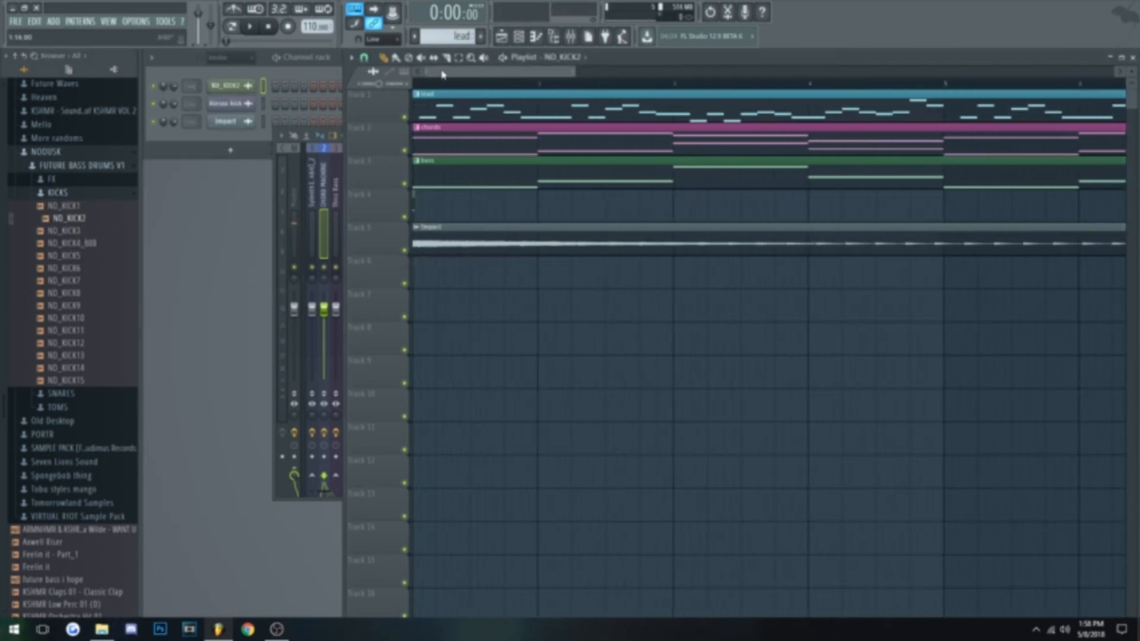
pyautogui.click(485, 208)
pyautogui.press('space')
pyautogui.click(520, 207)
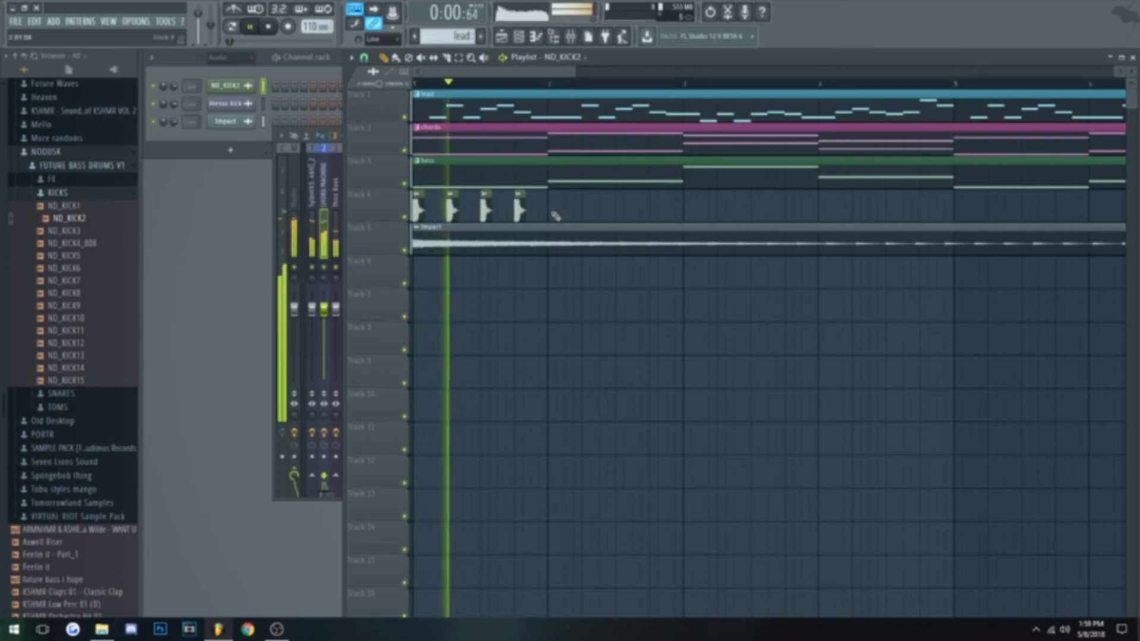
pyautogui.click(553, 208)
pyautogui.press('space')
# - Place ND_KICK2 hits on every beat of bar 1 in track 4 again, correcting the second hit onto beat 2
pyautogui.click(420, 209)
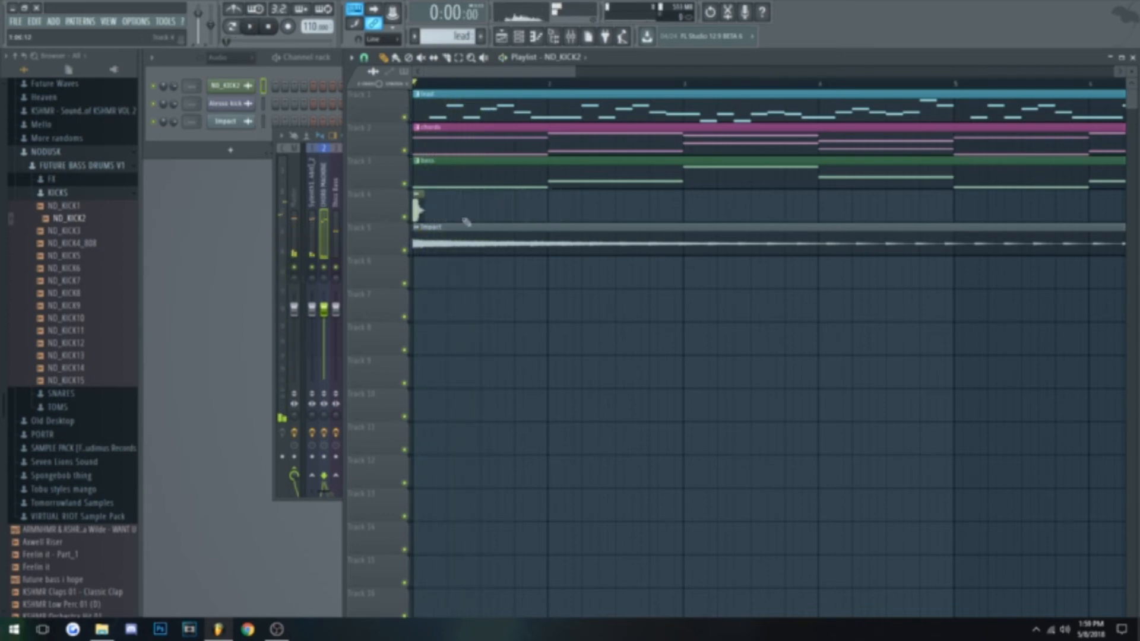
pyautogui.moveTo(456, 211); pyautogui.dragTo(448, 210)
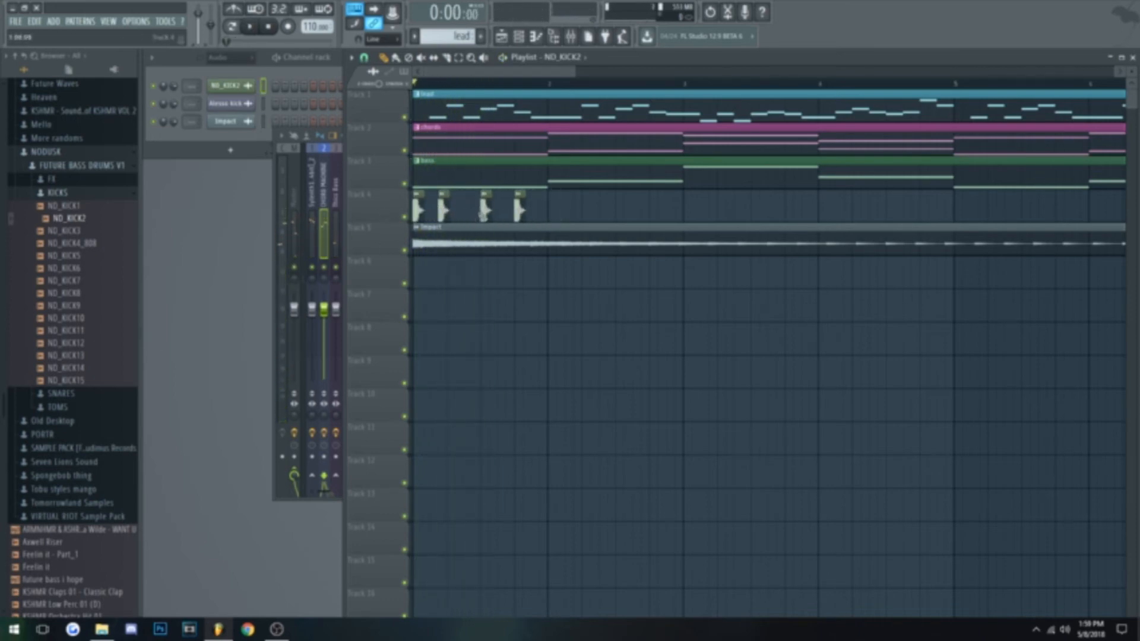
pyautogui.press('space')
pyautogui.press('space')
pyautogui.rightClick(444, 214)
pyautogui.click(450, 214)
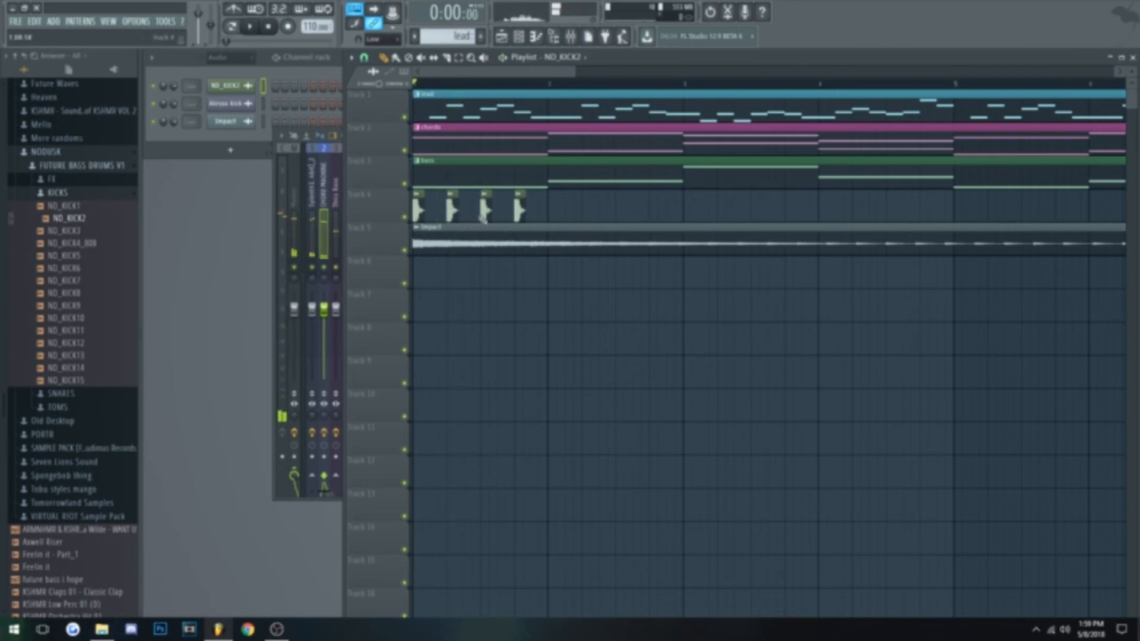
# - Set the ND_KICK2 channel volume to 60% and continue the kick pattern on every beat through bar 2
pyautogui.doubleClick(482, 214)
pyautogui.press('space')
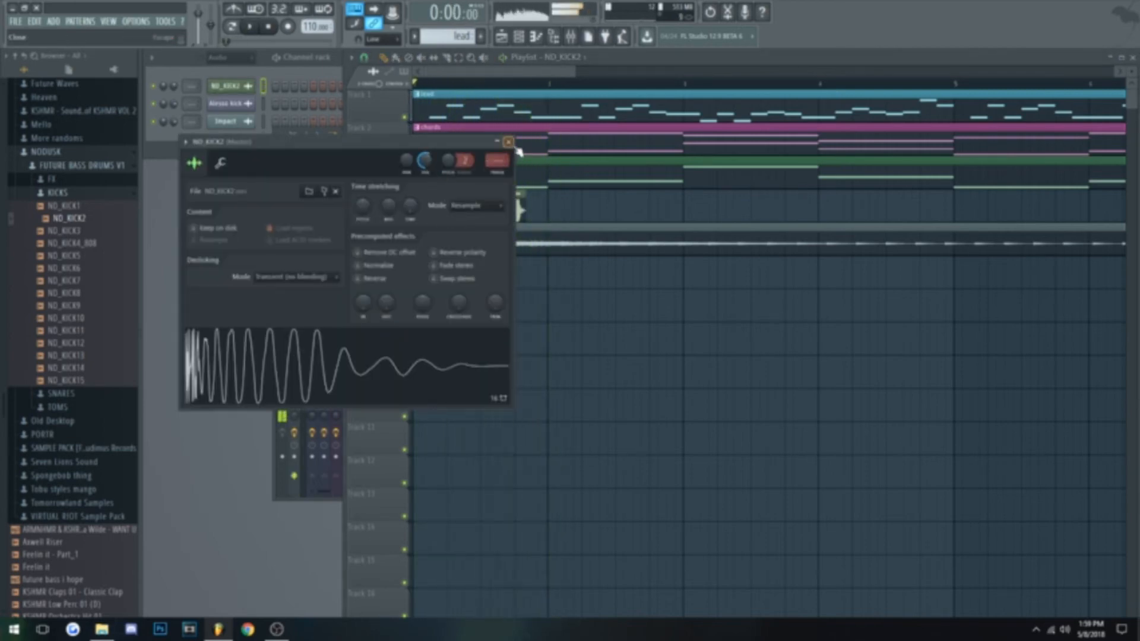
pyautogui.press('space')
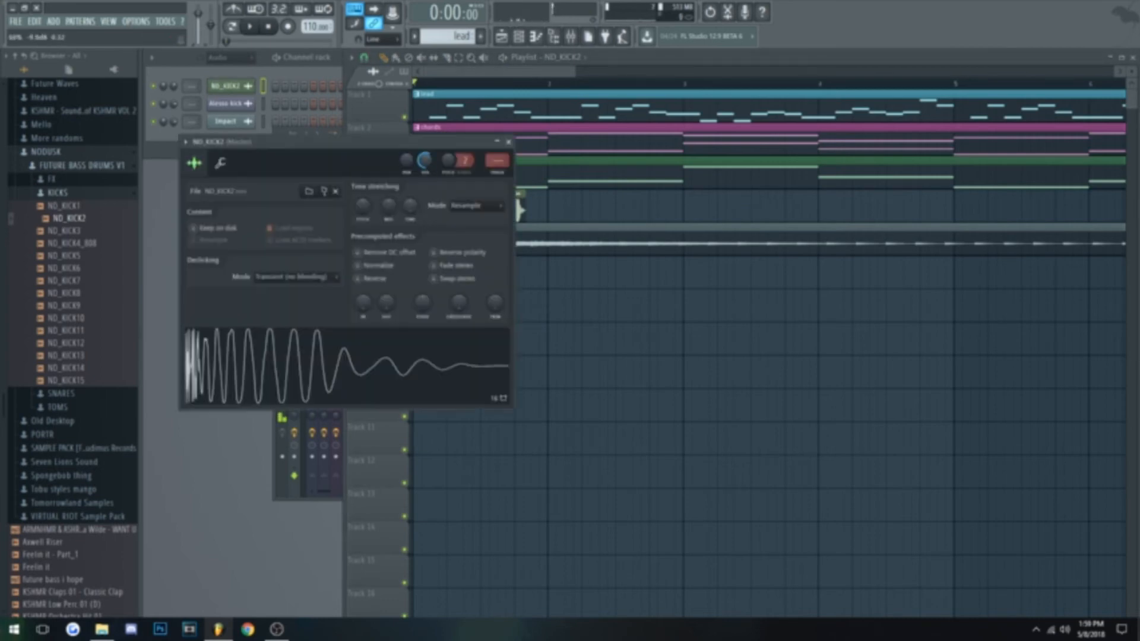
pyautogui.click(508, 143)
pyautogui.scroll(-2, 537, 339)
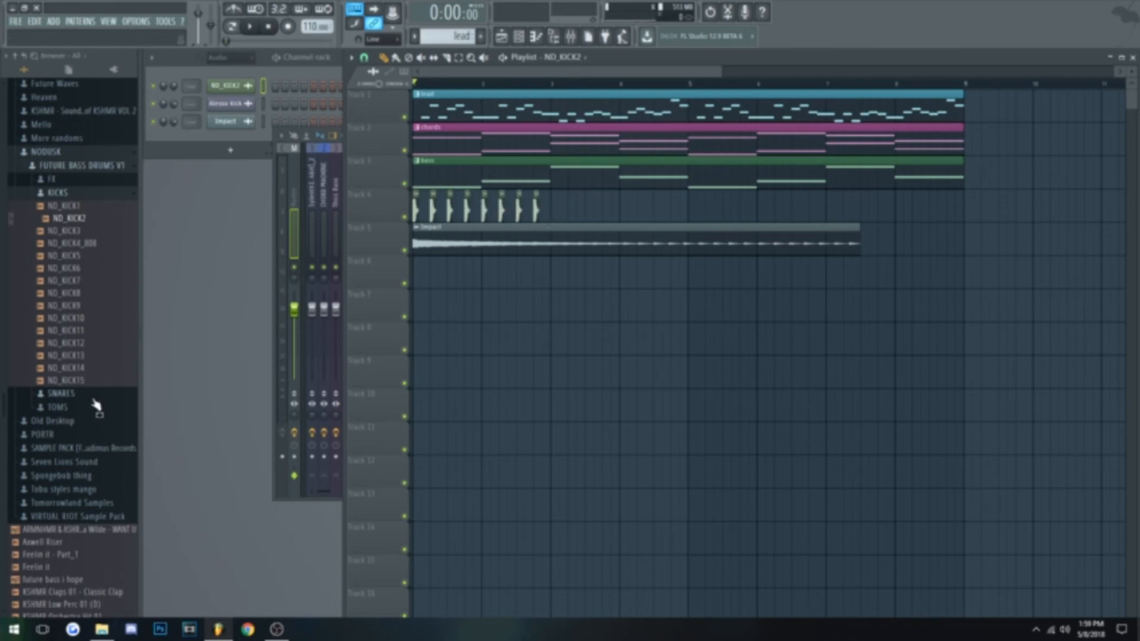
# - Add VES2 Ride 09 to the start of track 6 and repeat it on each beat up to the start of bar 2
pyautogui.scroll(-6, 95, 406)
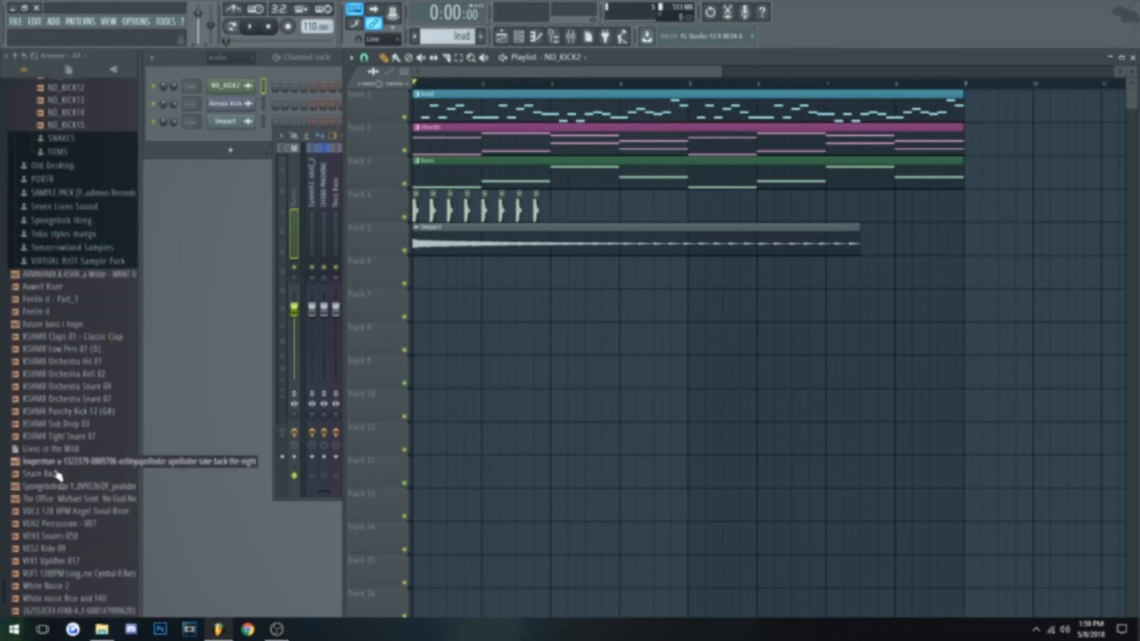
pyautogui.moveTo(66, 548); pyautogui.dragTo(423, 272)
pyautogui.scroll(3, 442, 326)
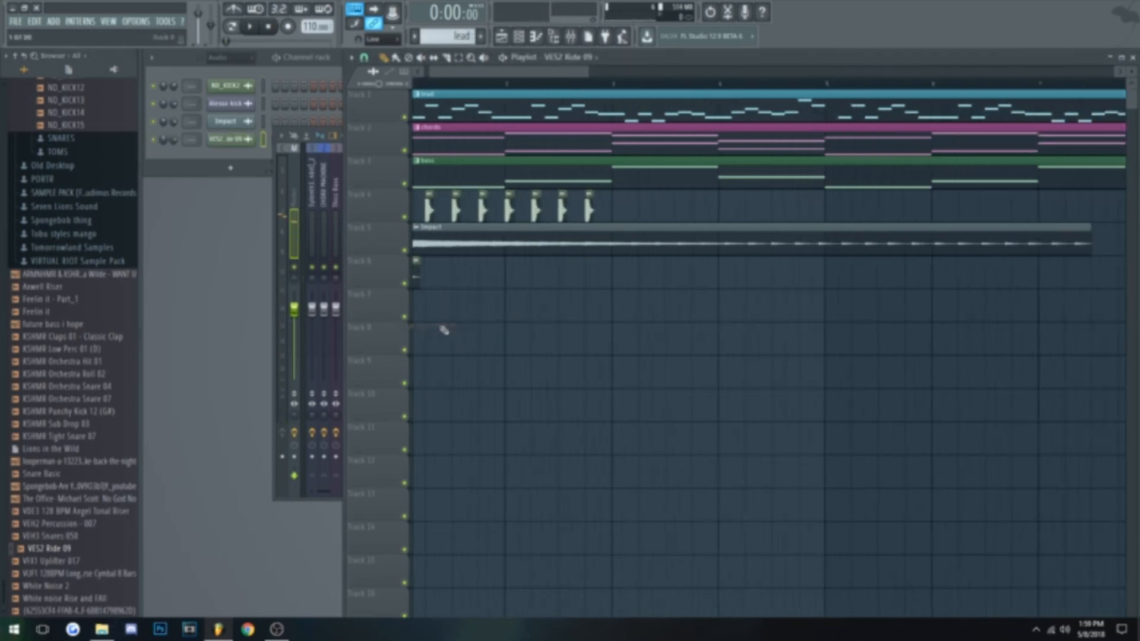
pyautogui.click(448, 277)
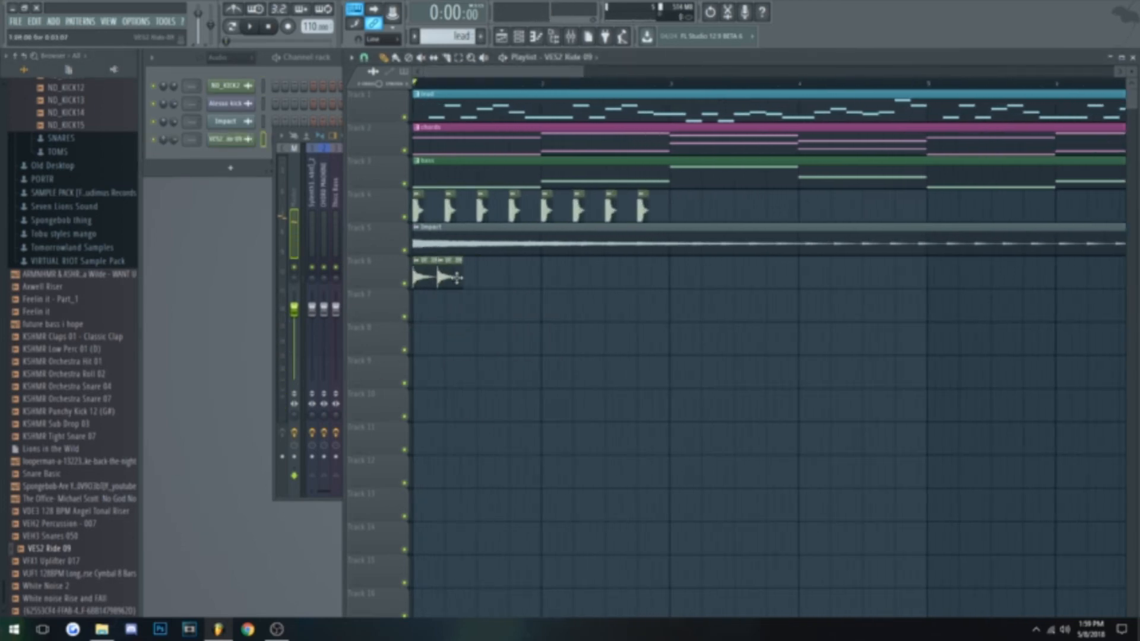
pyautogui.click(496, 279)
pyautogui.click(517, 281)
pyautogui.click(542, 283)
# - Duplicate the five ride clips directly after the originals on track 6 while the arrangement plays
pyautogui.moveTo(607, 338); pyautogui.dragTo(361, 279)
pyautogui.press('space')
pyautogui.moveTo(496, 284); pyautogui.dragTo(648, 287)
# - Lower the VES2 Ride 09 channel volume and replay the arrangement from near the start
pyautogui.doubleClick(586, 278)
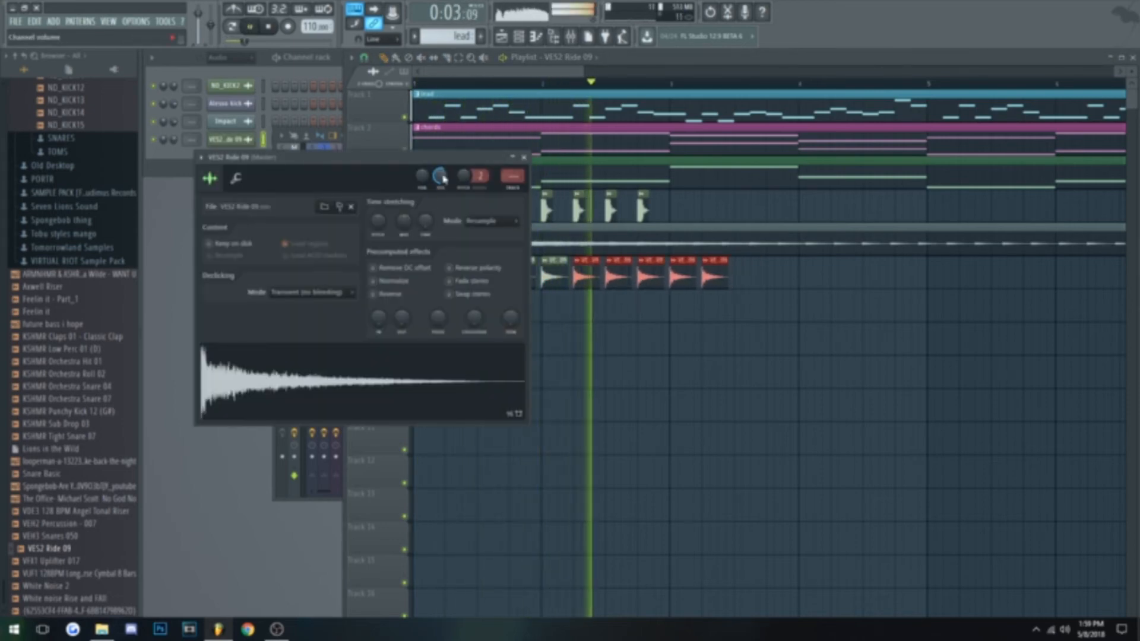
pyautogui.moveTo(440, 178); pyautogui.dragTo(442, 182)
pyautogui.click(524, 158)
pyautogui.click(426, 83)
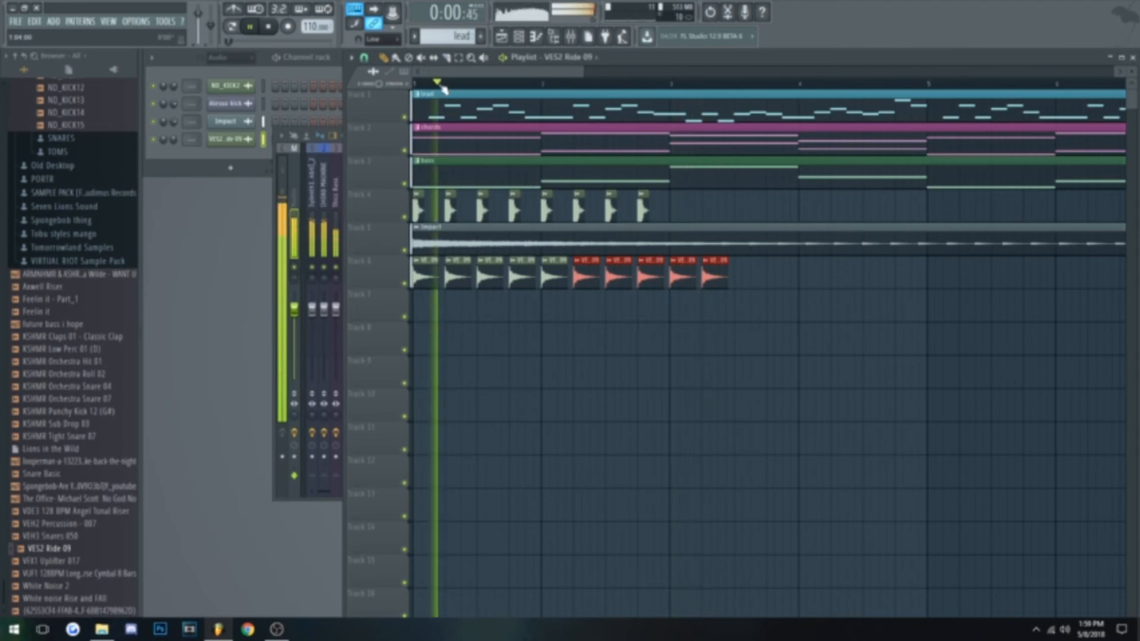
# - Add ND_KICK2 hits on the first two beats of bar 3 in track 4 and stop playback
pyautogui.click(442, 95)
pyautogui.scroll(-1, 619, 250)
pyautogui.scroll(-2, 619, 251)
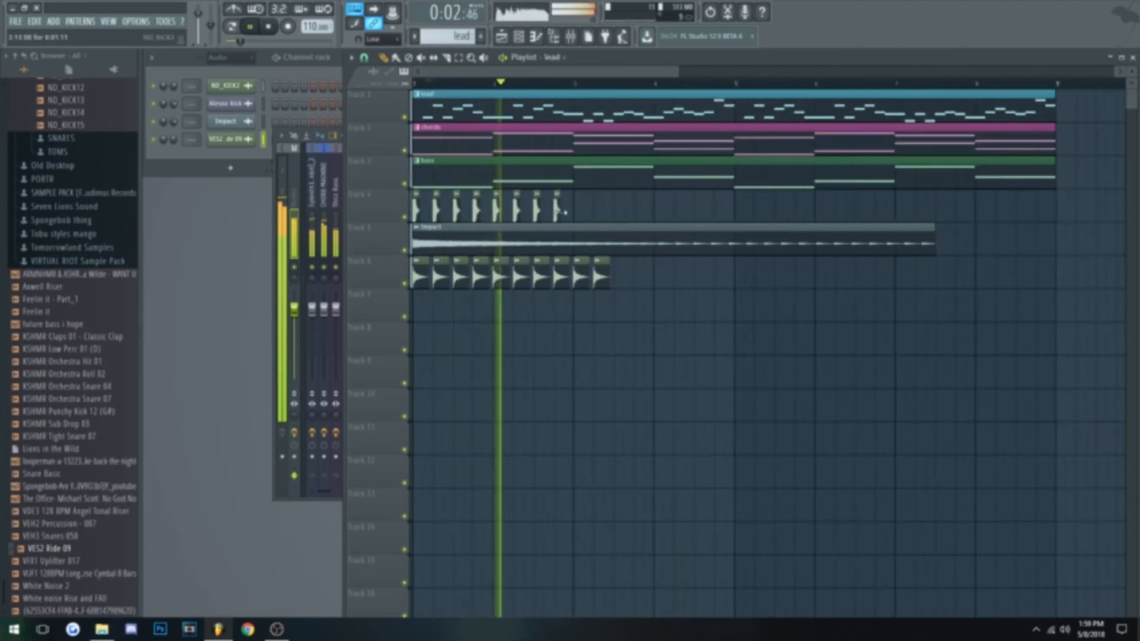
pyautogui.click(558, 211)
pyautogui.click(582, 215)
pyautogui.click(599, 212)
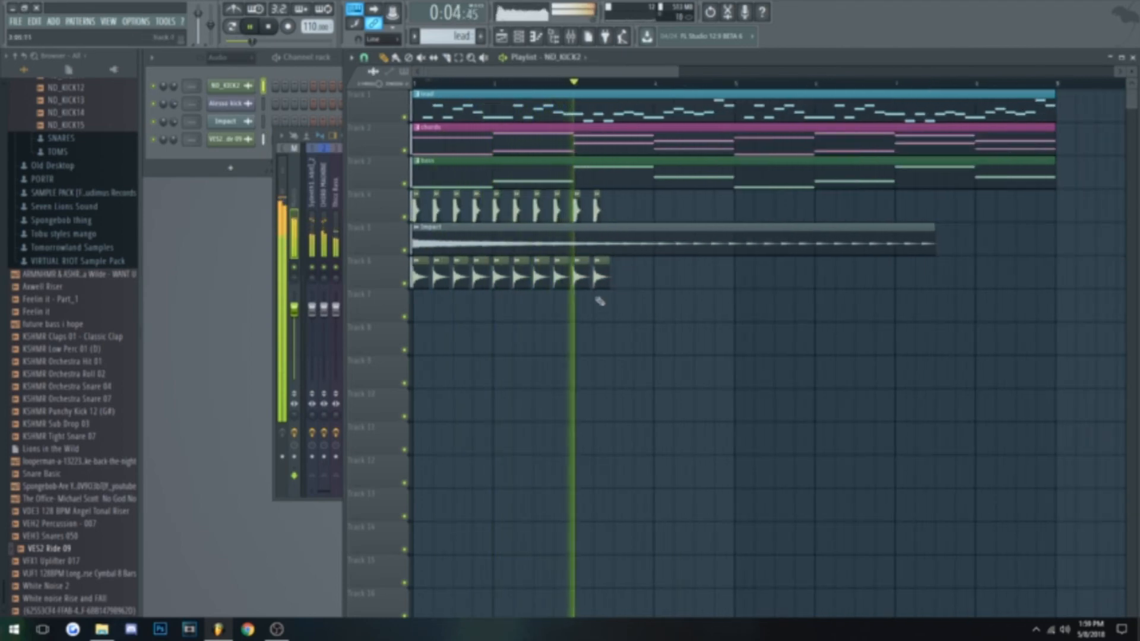
pyautogui.press('space')
# - Close the NODUSK folders and open the Regular Claps folder within the KSHMR VOL 2 drum samples
pyautogui.scroll(8, 63, 333)
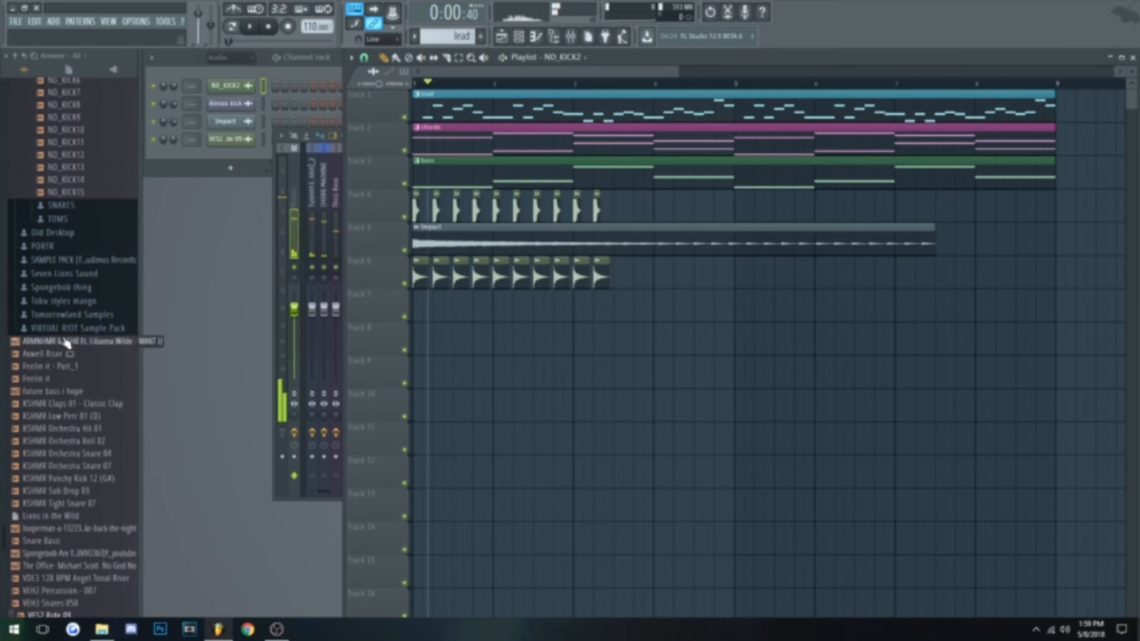
pyautogui.scroll(2, 395, 351)
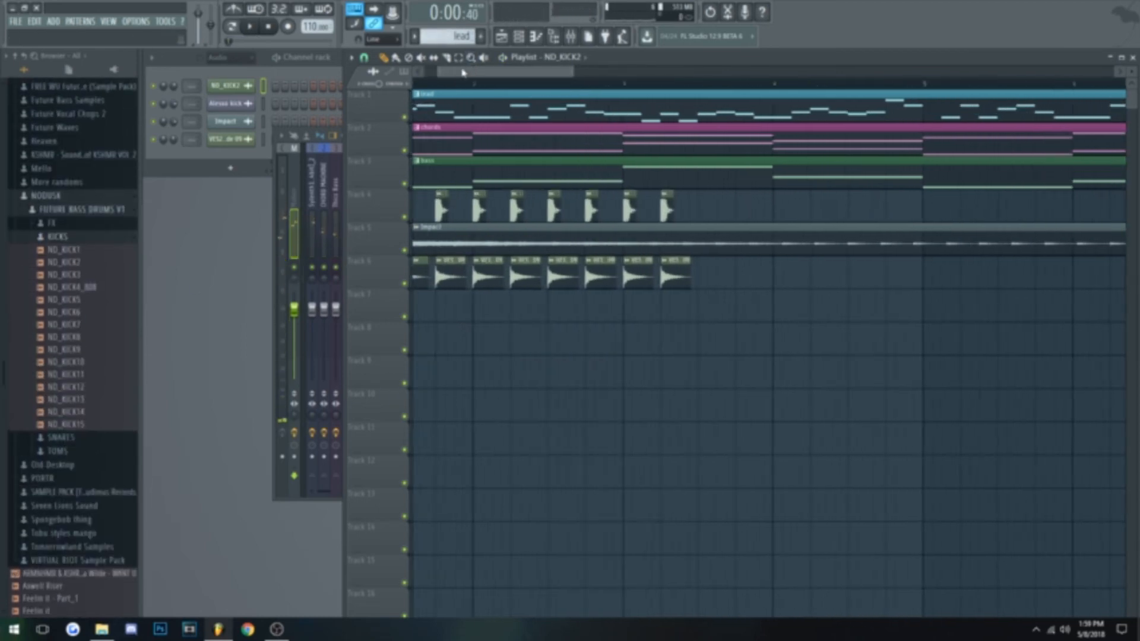
pyautogui.click(68, 238)
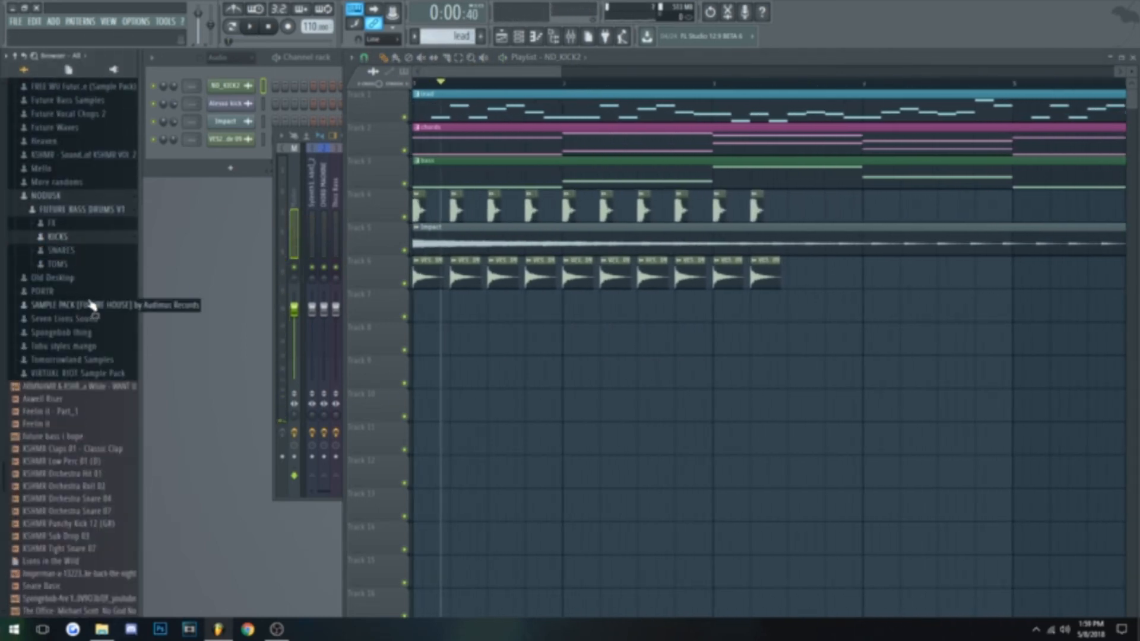
pyautogui.scroll(2, 89, 309)
pyautogui.click(70, 270)
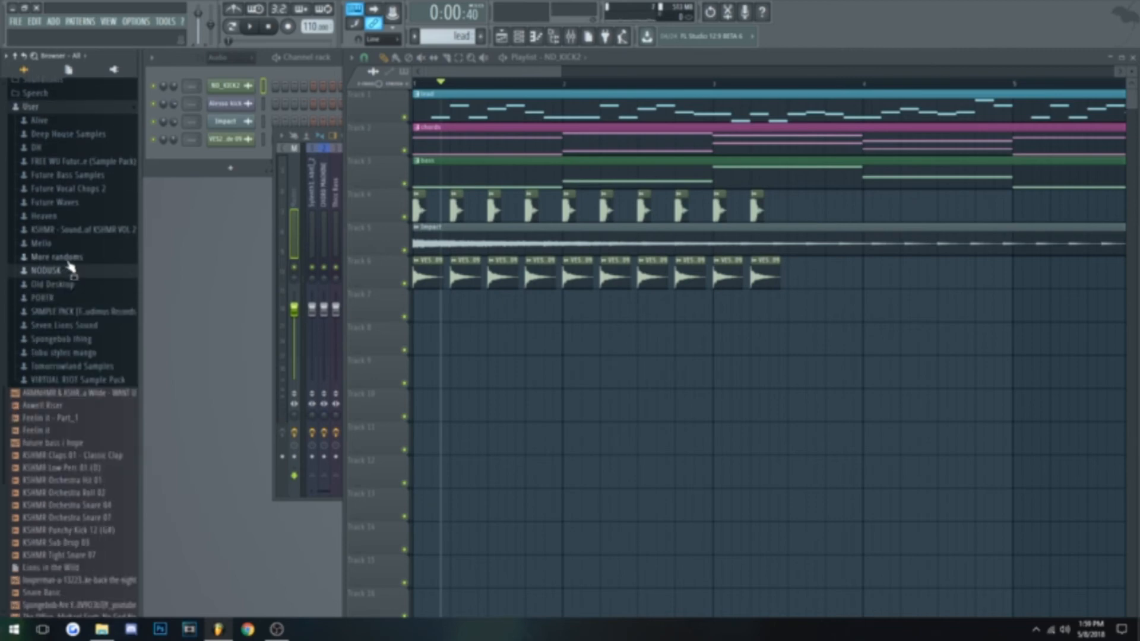
pyautogui.click(74, 229)
pyautogui.click(51, 242)
pyautogui.click(57, 270)
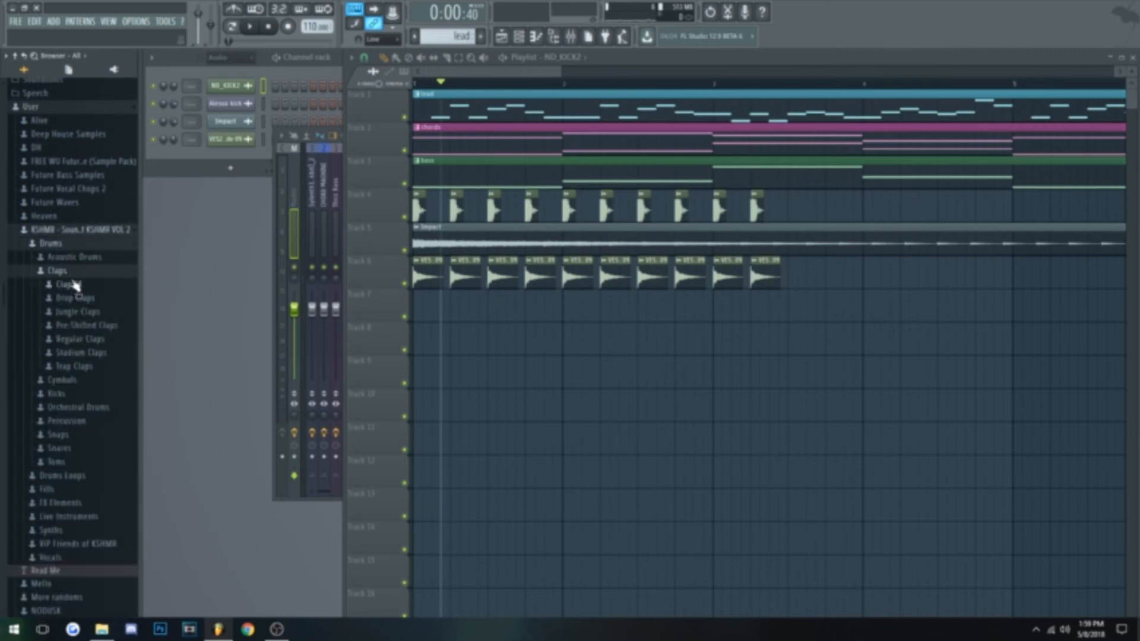
pyautogui.click(79, 341)
# - Audition the groove claps and place KSHMR Clap 08 - Groove 05 on beat 2 of bar 1 in track 7
pyautogui.click(93, 372)
pyautogui.click(97, 364)
pyautogui.click(90, 372)
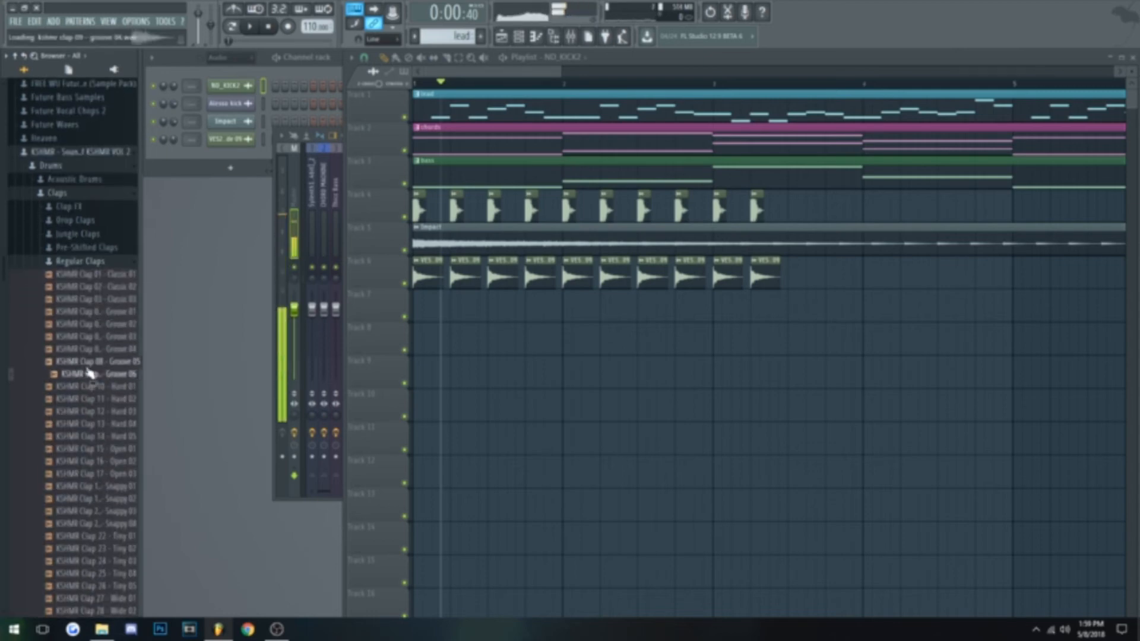
pyautogui.moveTo(89, 362); pyautogui.dragTo(454, 305)
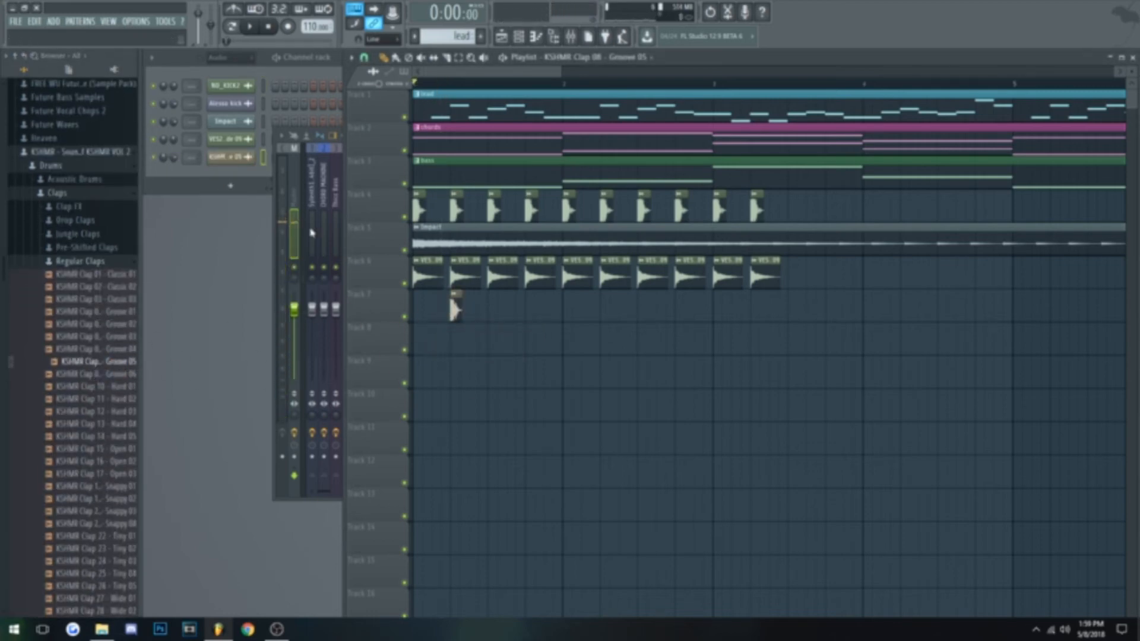
# - During playback, repeat the clap on beat 4 of bar 1, beats 2 and 4 of bar 2, and beat 2 of bar 3
pyautogui.press('space')
pyautogui.click(530, 306)
pyautogui.click(605, 305)
pyautogui.click(678, 304)
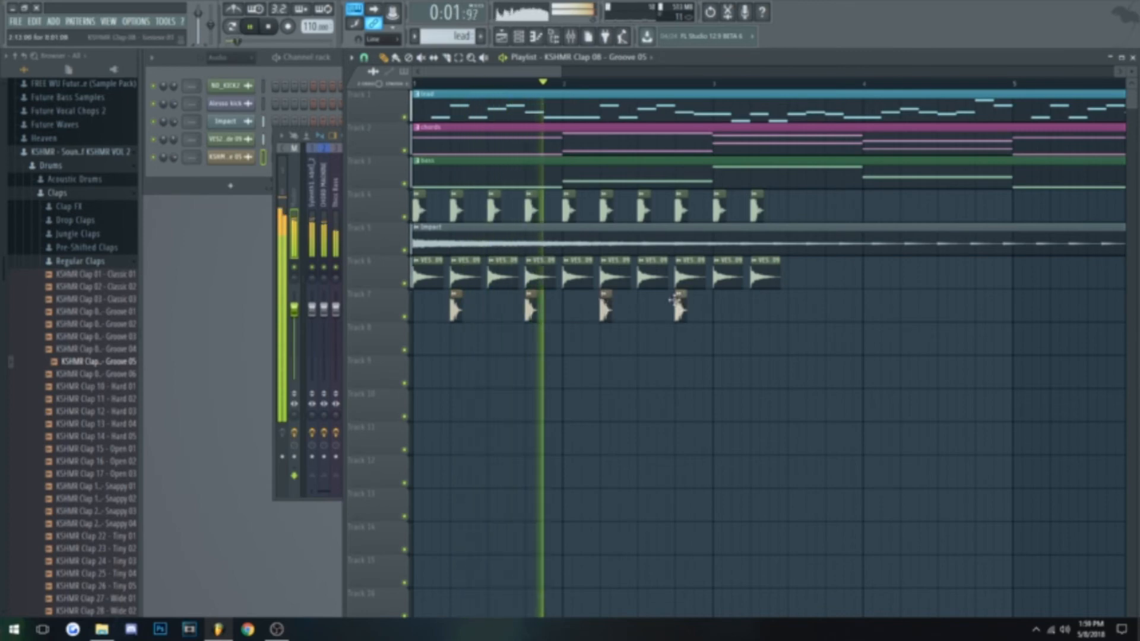
pyautogui.click(754, 306)
pyautogui.scroll(-1, 815, 331)
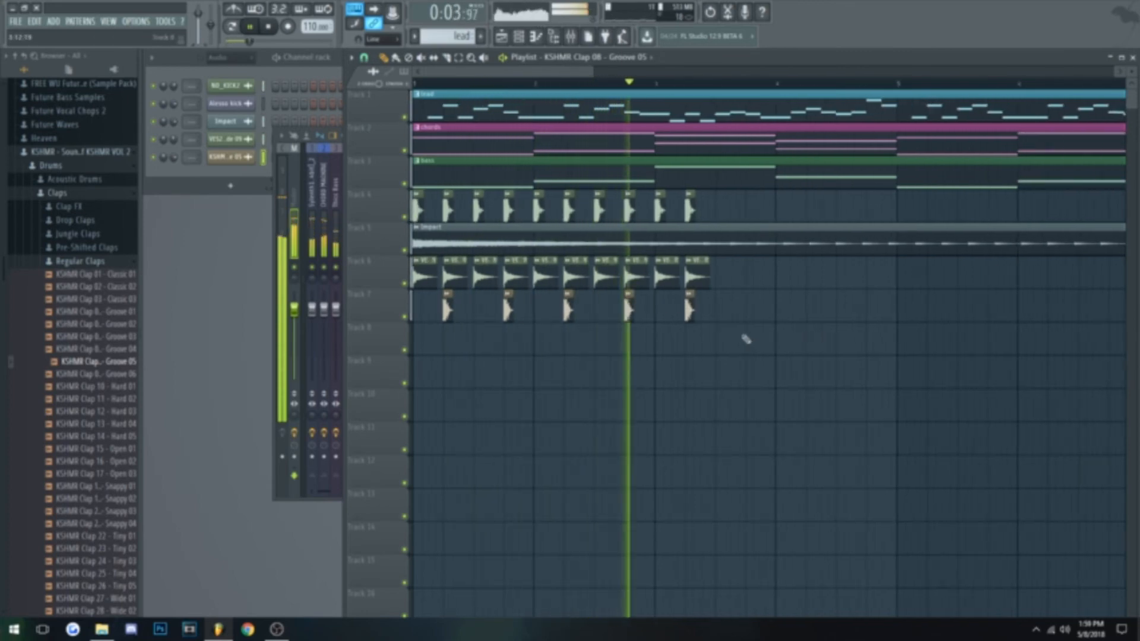
# - Stop playback, open the Shaker Loops 100BPM folder under Drums Loops and place KSHMR Shaker Loops 100BPM 08 in bar 1 of track 8
pyautogui.press('space')
pyautogui.scroll(-2, 683, 320)
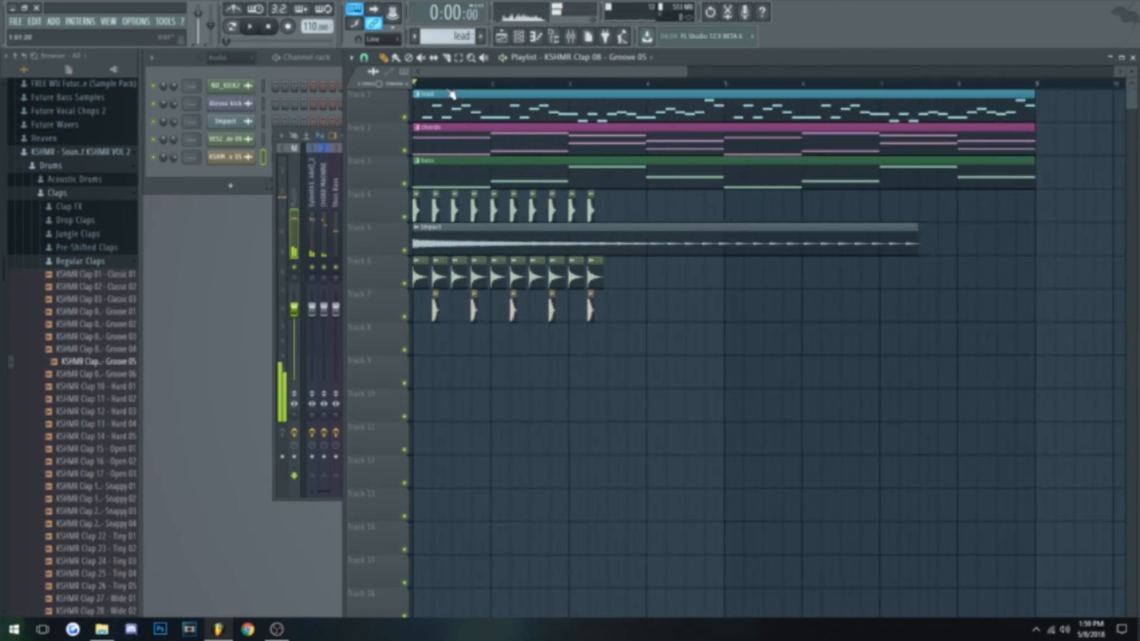
pyautogui.click(77, 261)
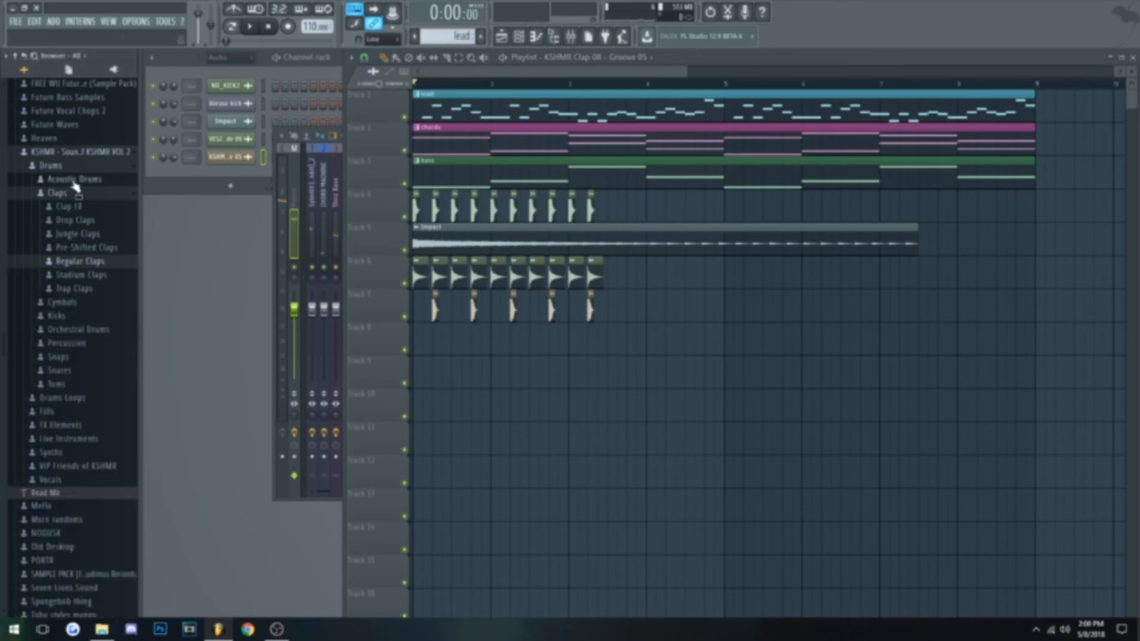
pyautogui.click(63, 167)
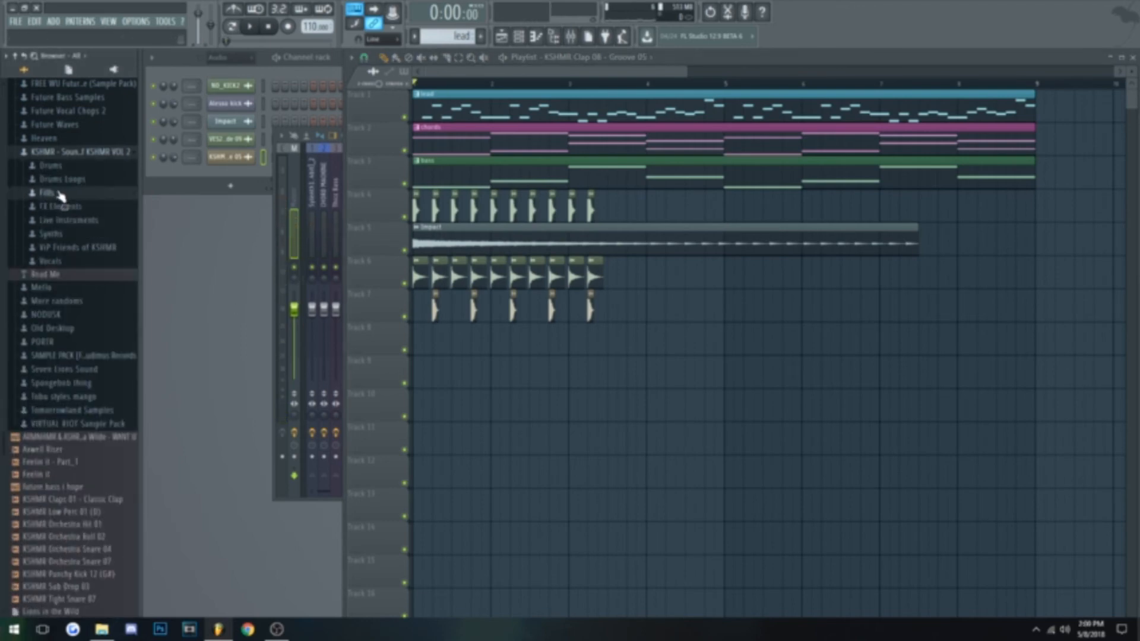
pyautogui.click(63, 179)
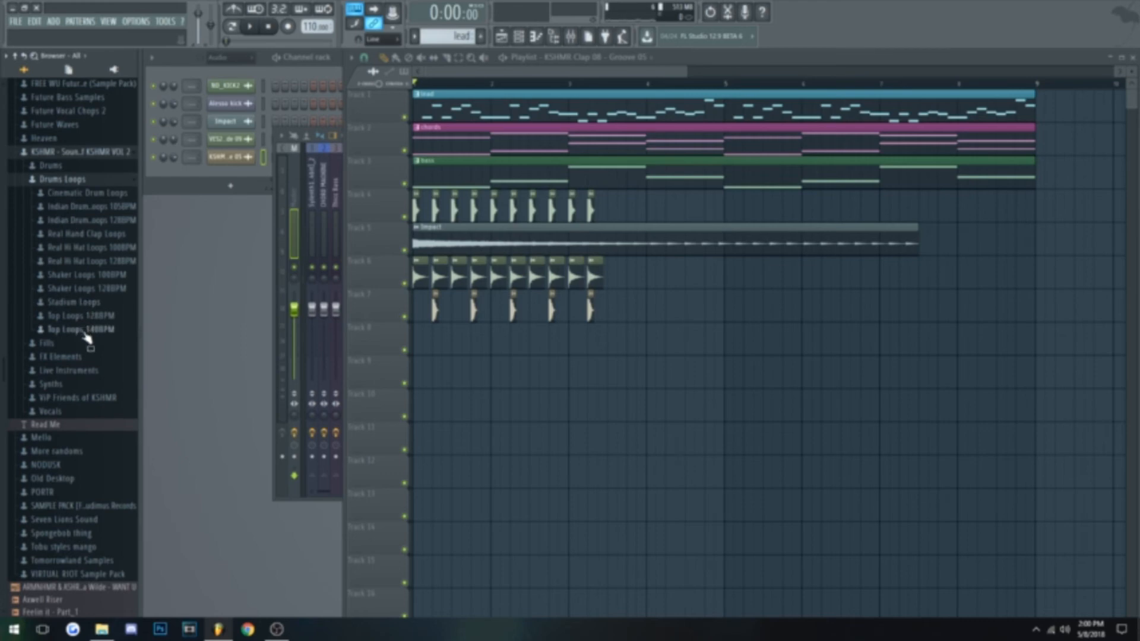
pyautogui.click(85, 279)
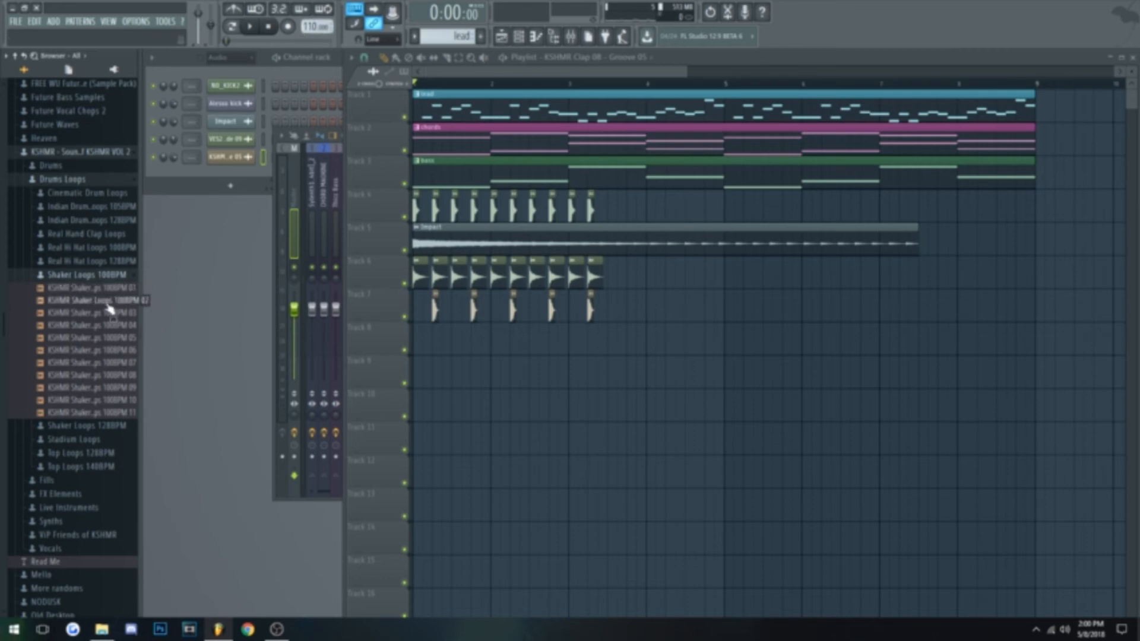
pyautogui.click(102, 375)
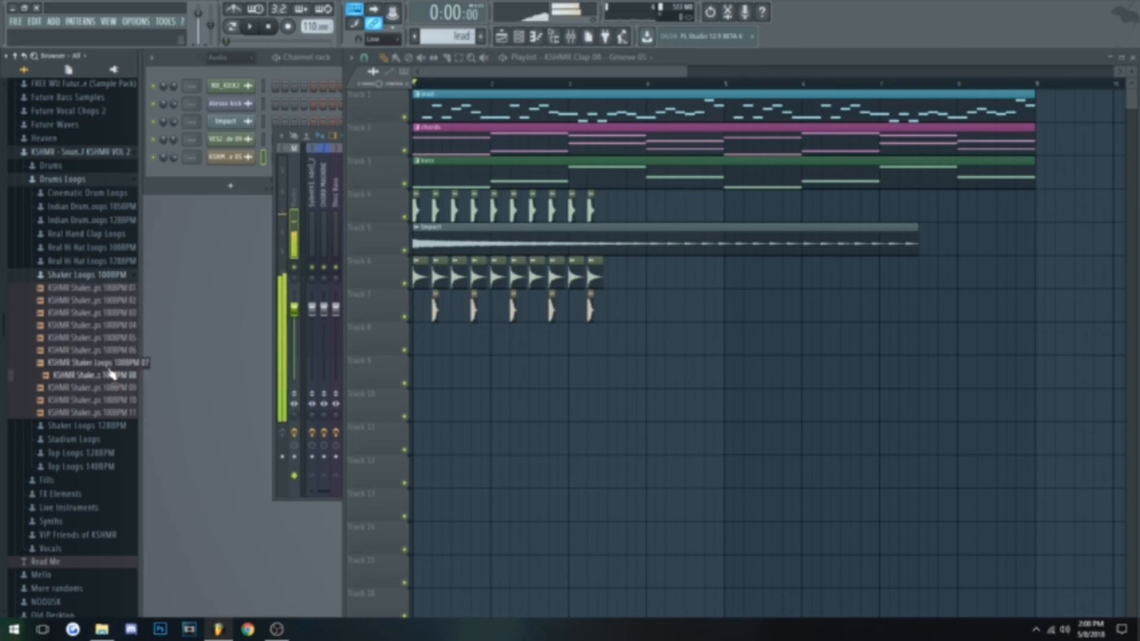
pyautogui.moveTo(474, 340); pyautogui.dragTo(474, 341)
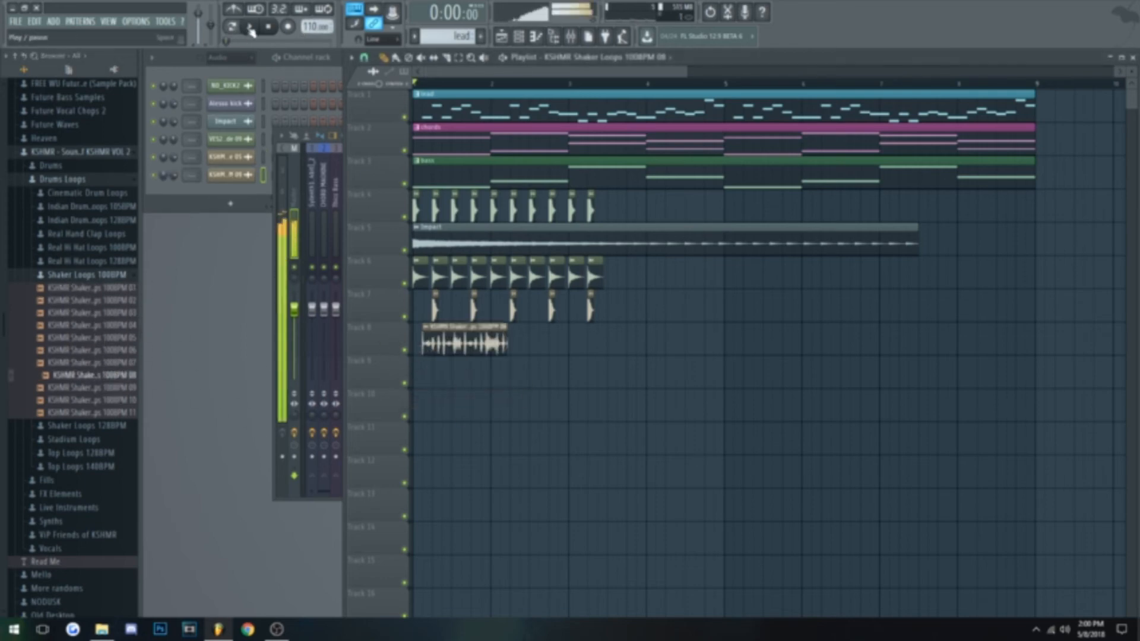
# - Audition the other shaker loops and replace the track 8 clip with KSHMR Shaker Loops 100BPM 01 at the start of bar 1
pyautogui.click(115, 363)
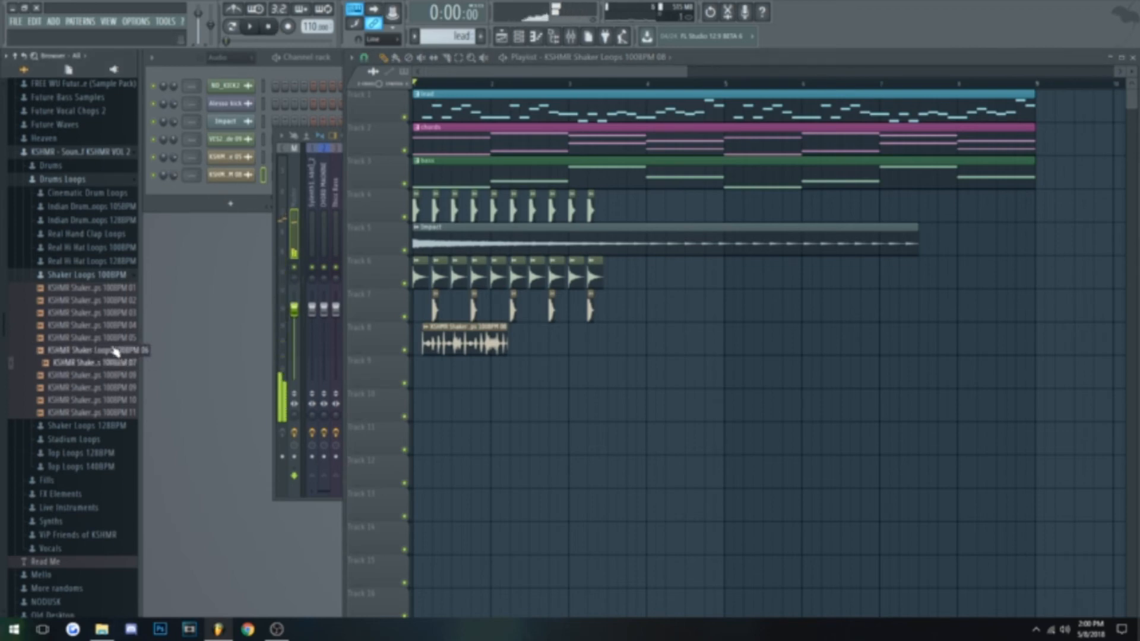
pyautogui.click(116, 338)
pyautogui.click(116, 328)
pyautogui.click(117, 313)
pyautogui.click(119, 301)
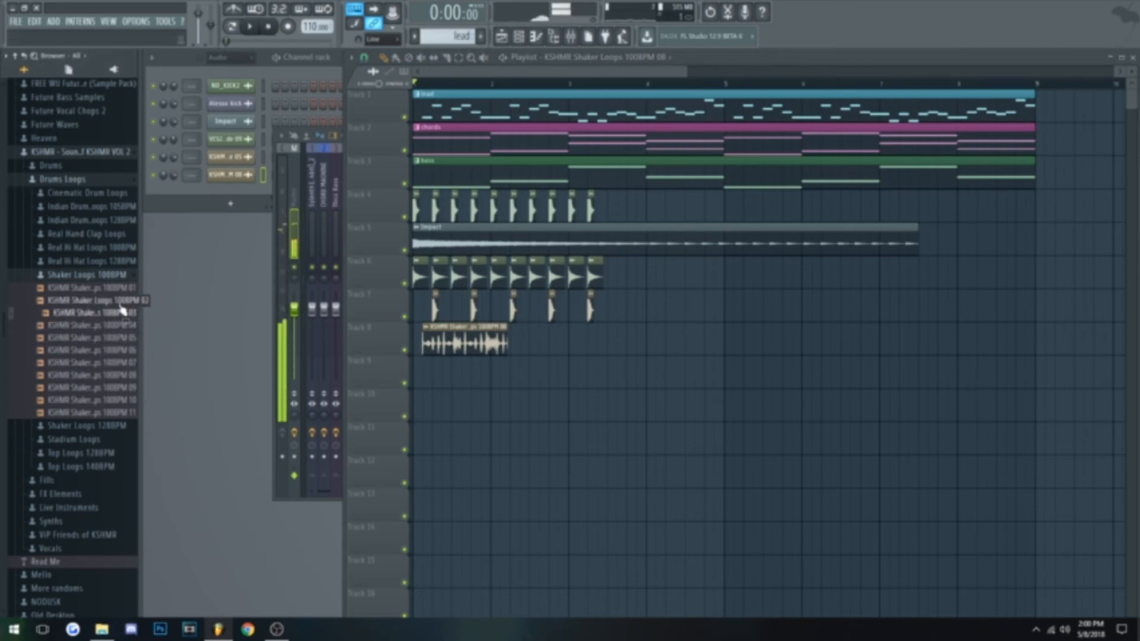
pyautogui.click(123, 288)
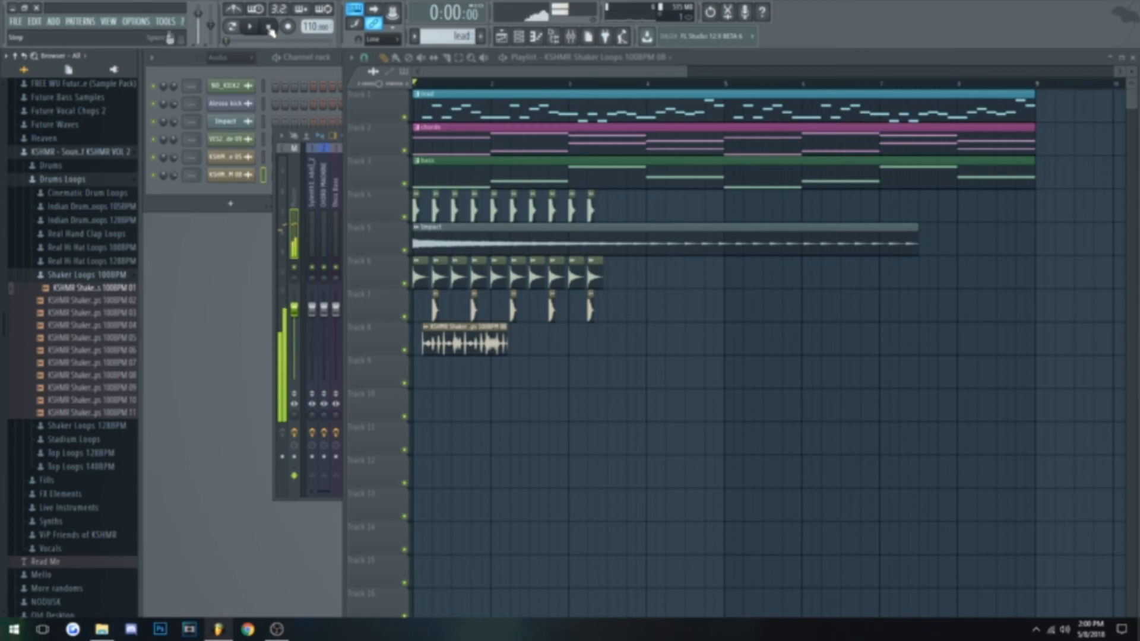
pyautogui.rightClick(467, 337)
pyautogui.moveTo(137, 288); pyautogui.dragTo(395, 349)
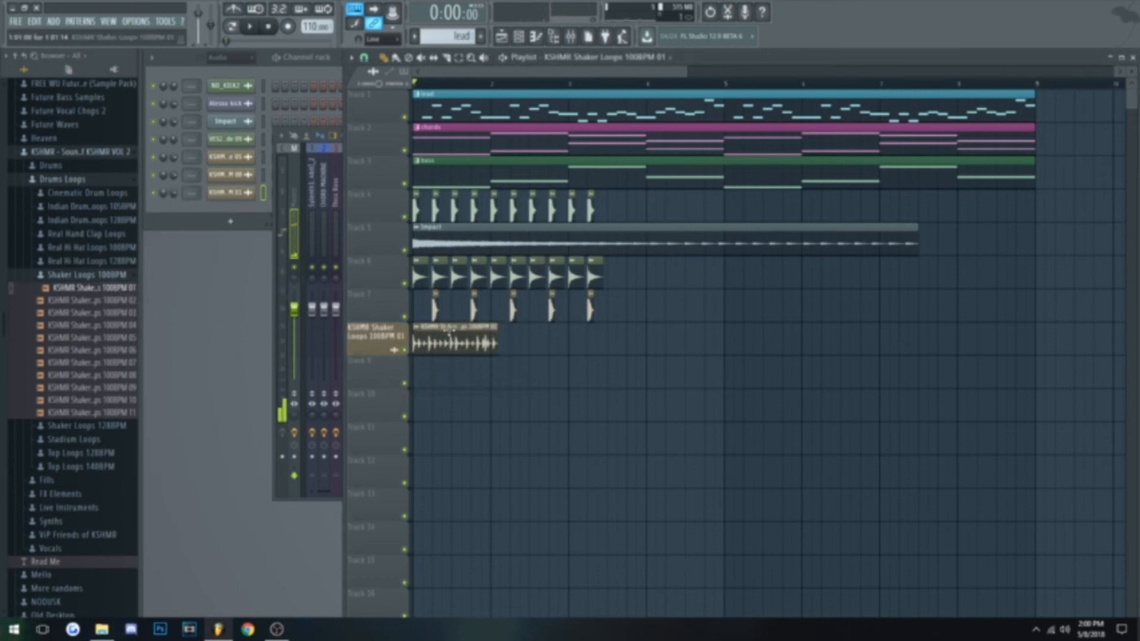
# - Set the time stretching mode of the track 8 shaker loop to Auto and close its sample settings
pyautogui.doubleClick(459, 338)
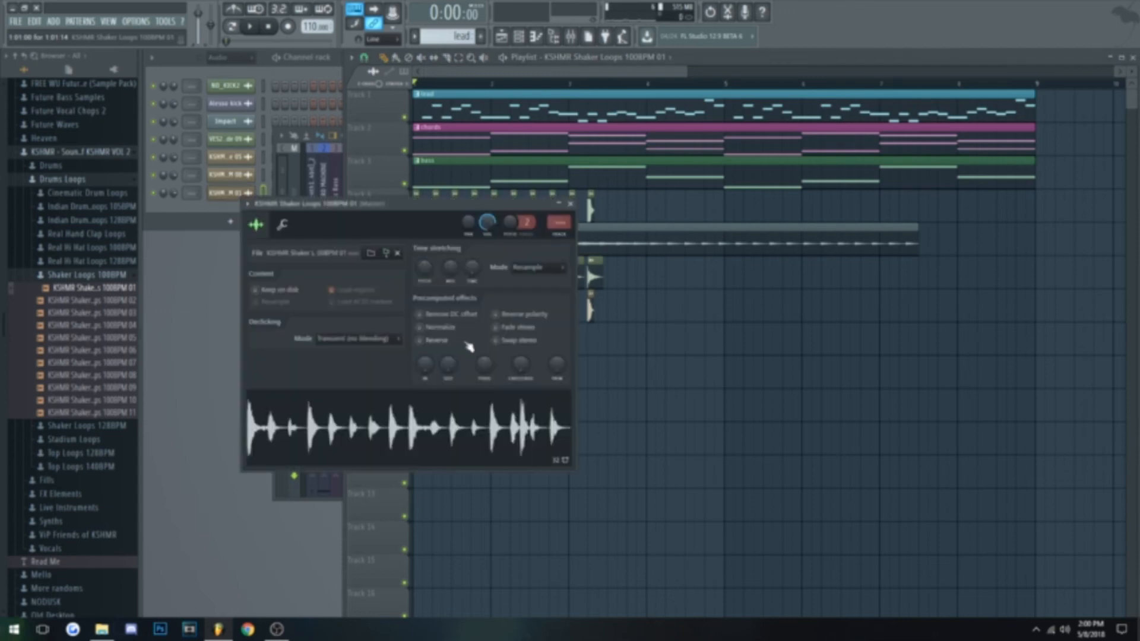
pyautogui.click(473, 271)
pyautogui.click(489, 291)
pyautogui.click(567, 319)
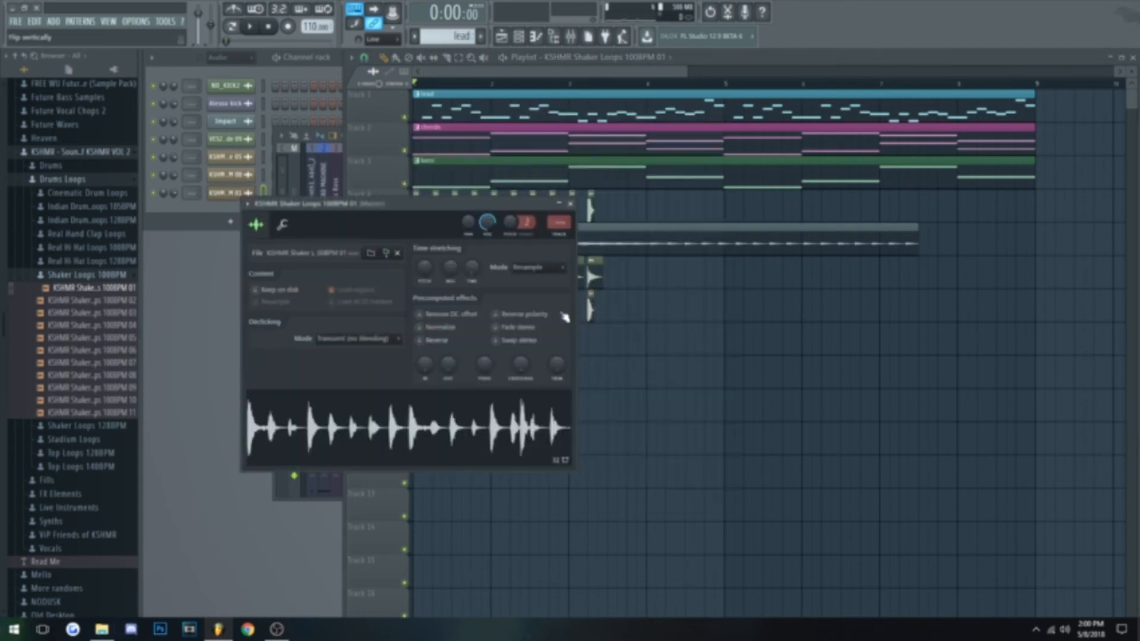
pyautogui.click(529, 268)
pyautogui.click(529, 371)
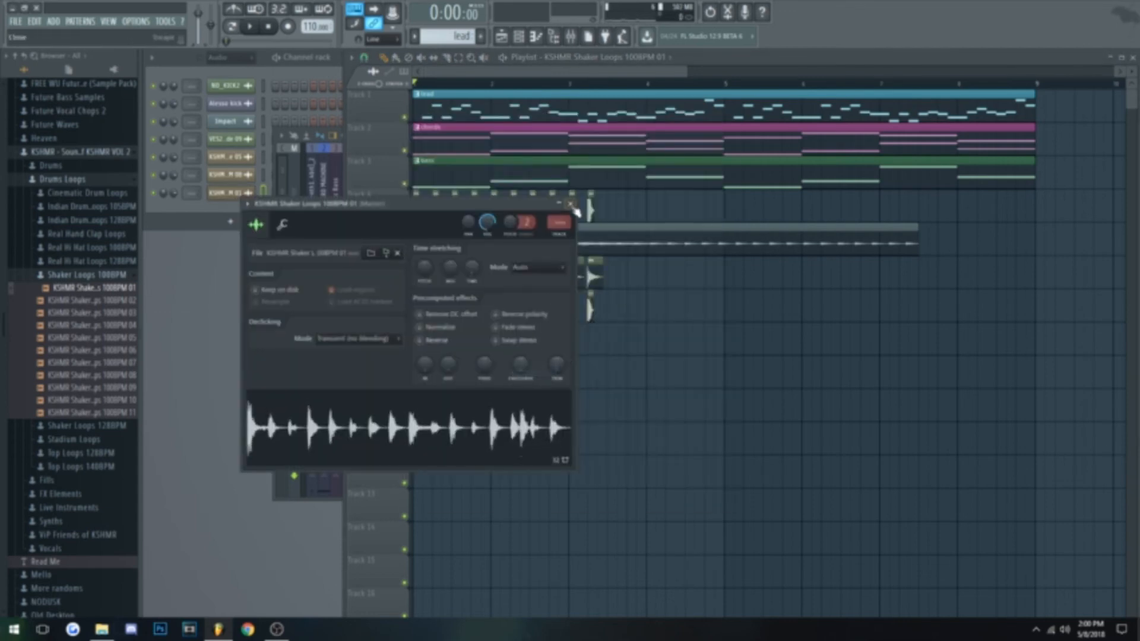
pyautogui.click(571, 205)
# - Start playback and repeat the shaker loop in bars 2 and 3 of track 8
pyautogui.scroll(2, 437, 339)
pyautogui.hscroll(-2, 434, 102)
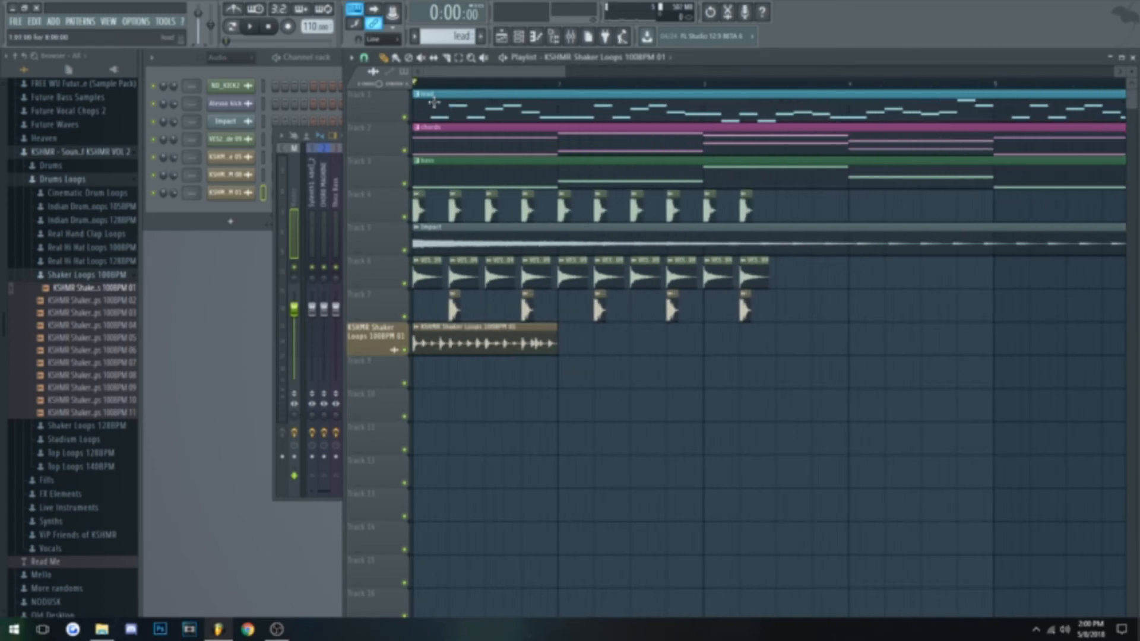
pyautogui.doubleClick(478, 338)
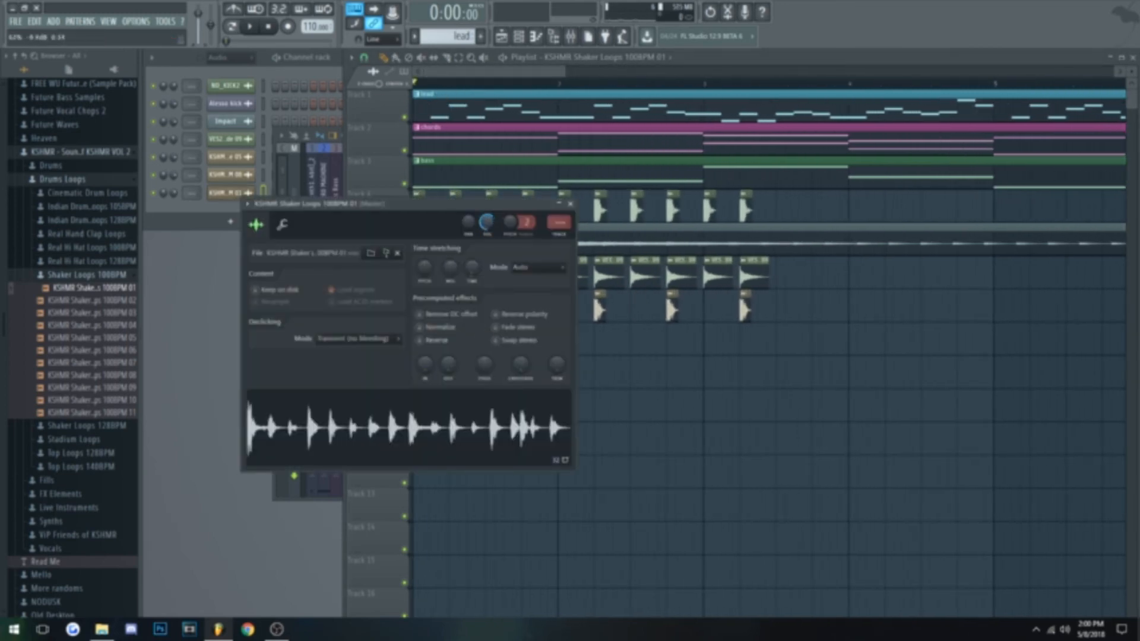
pyautogui.click(571, 204)
pyautogui.press('space')
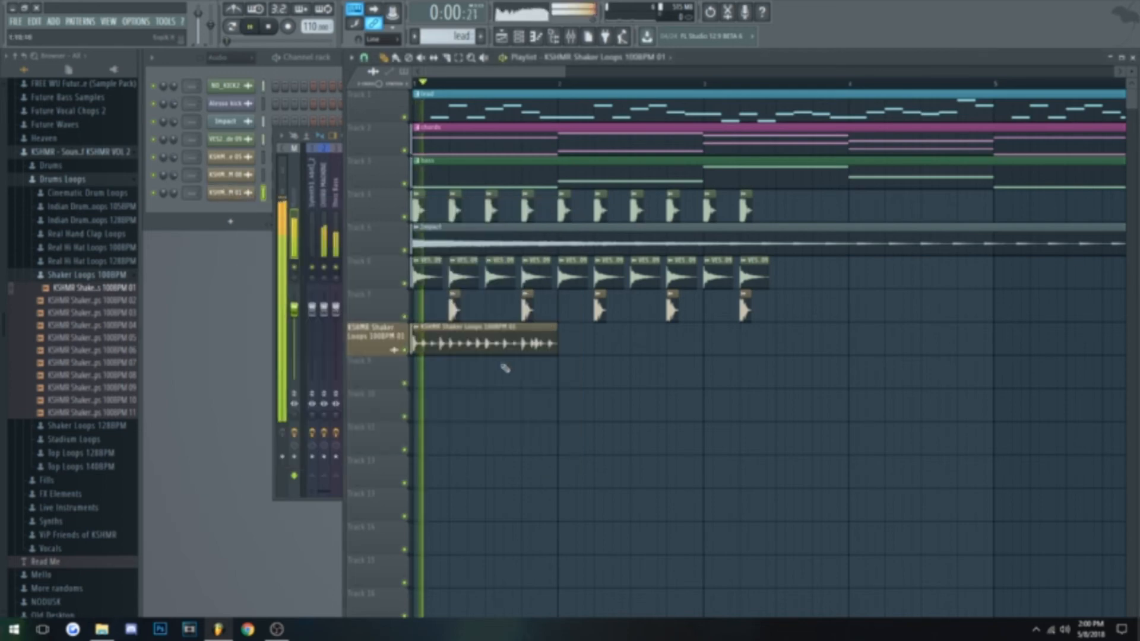
pyautogui.moveTo(572, 343); pyautogui.dragTo(561, 342)
pyautogui.scroll(-2, 640, 383)
pyautogui.moveTo(636, 336); pyautogui.dragTo(620, 336)
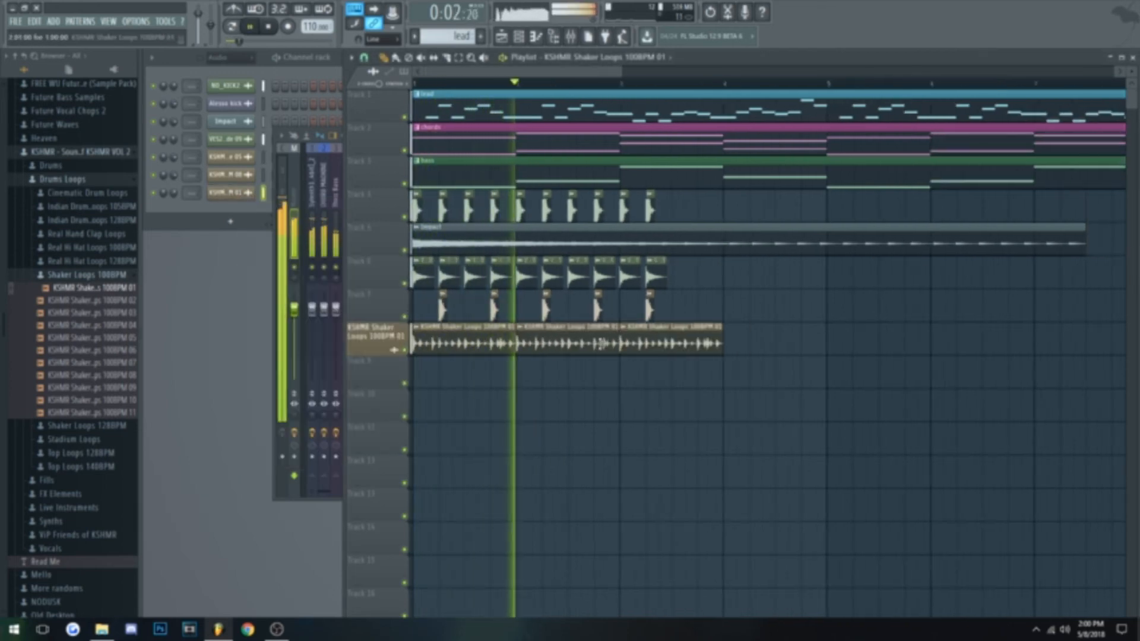
# - Stop playback and delete all three shaker loop clips from track 8
pyautogui.press('space')
pyautogui.rightClick(635, 344)
pyautogui.rightClick(570, 345)
pyautogui.rightClick(498, 344)
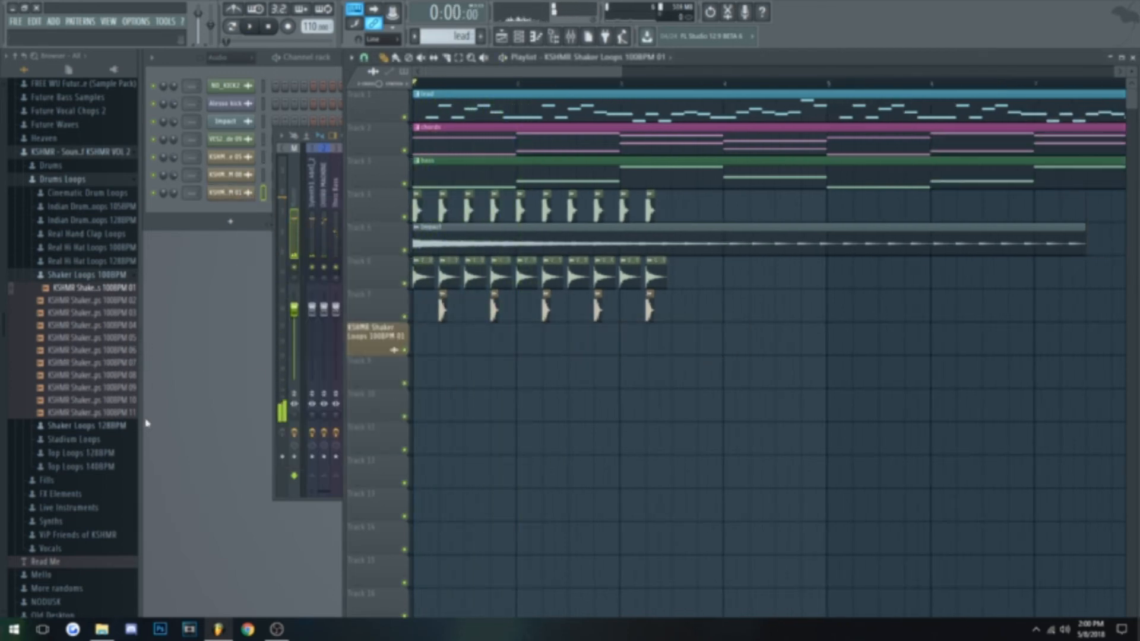
# - Open the Tobu styles mango sample folder and place the CB_Hat sample in track 8
pyautogui.scroll(-10, 109, 428)
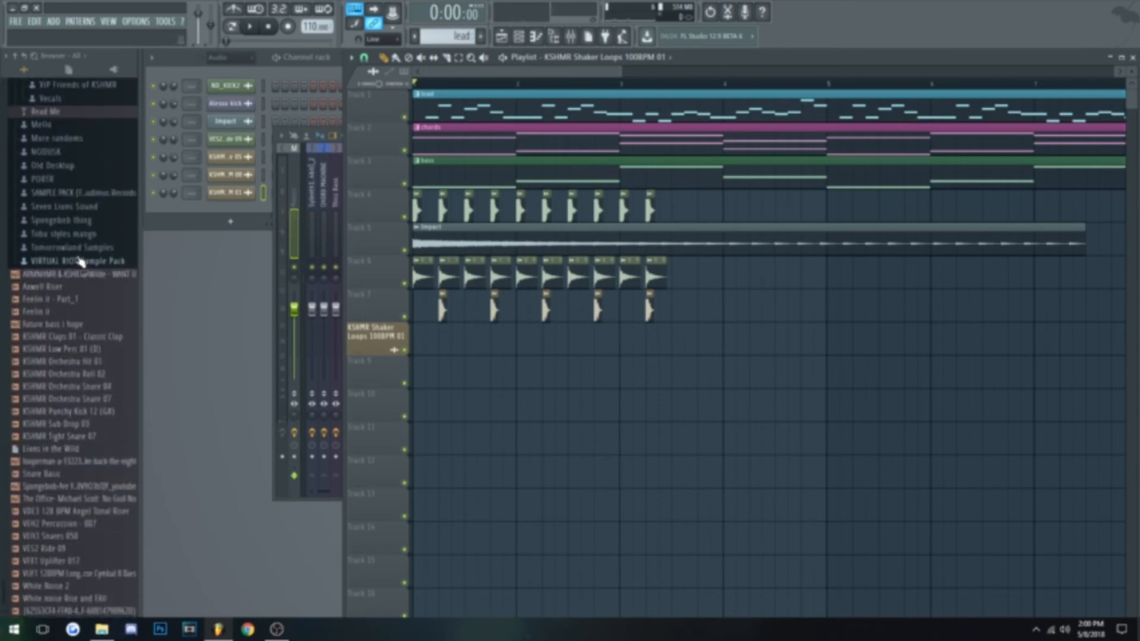
pyautogui.click(90, 247)
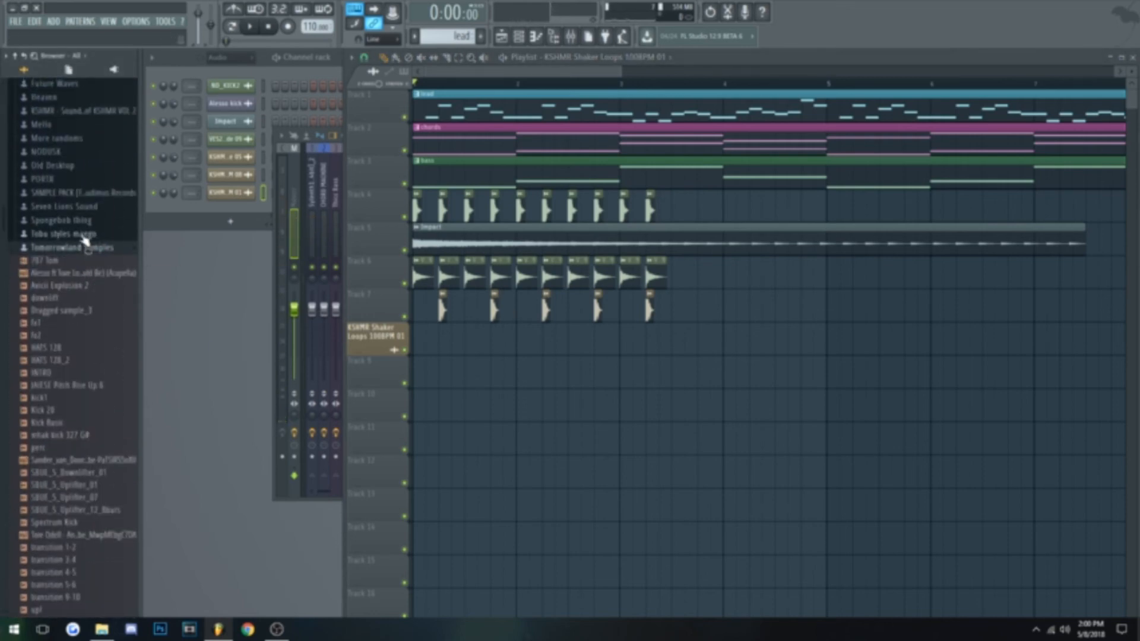
pyautogui.click(85, 234)
pyautogui.moveTo(64, 194); pyautogui.dragTo(426, 340)
# - Place CB_Hat hits on every off-beat of bars 1 and 2 in track 8 and start playback
pyautogui.scroll(3, 438, 250)
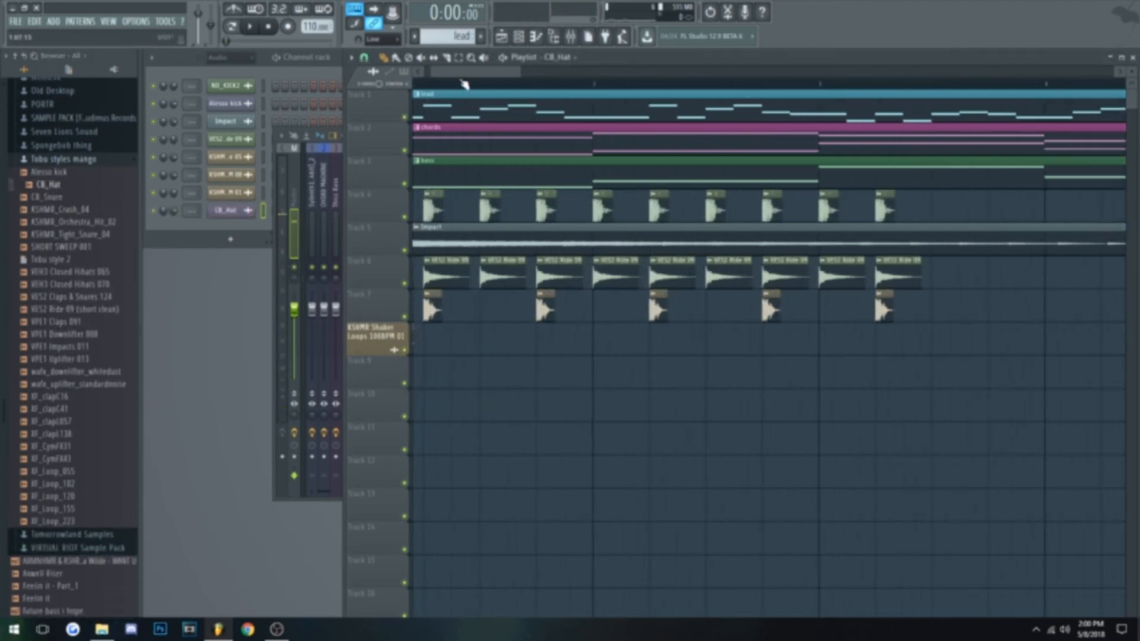
pyautogui.moveTo(464, 72); pyautogui.dragTo(455, 74)
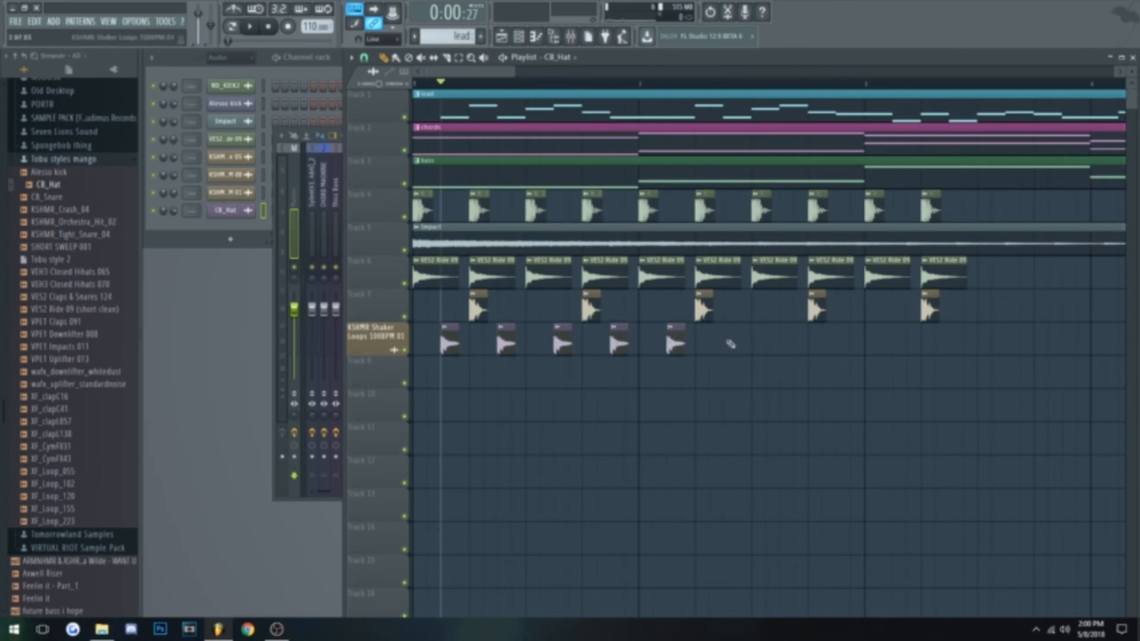
pyautogui.click(786, 343)
pyautogui.click(843, 343)
pyautogui.press('space')
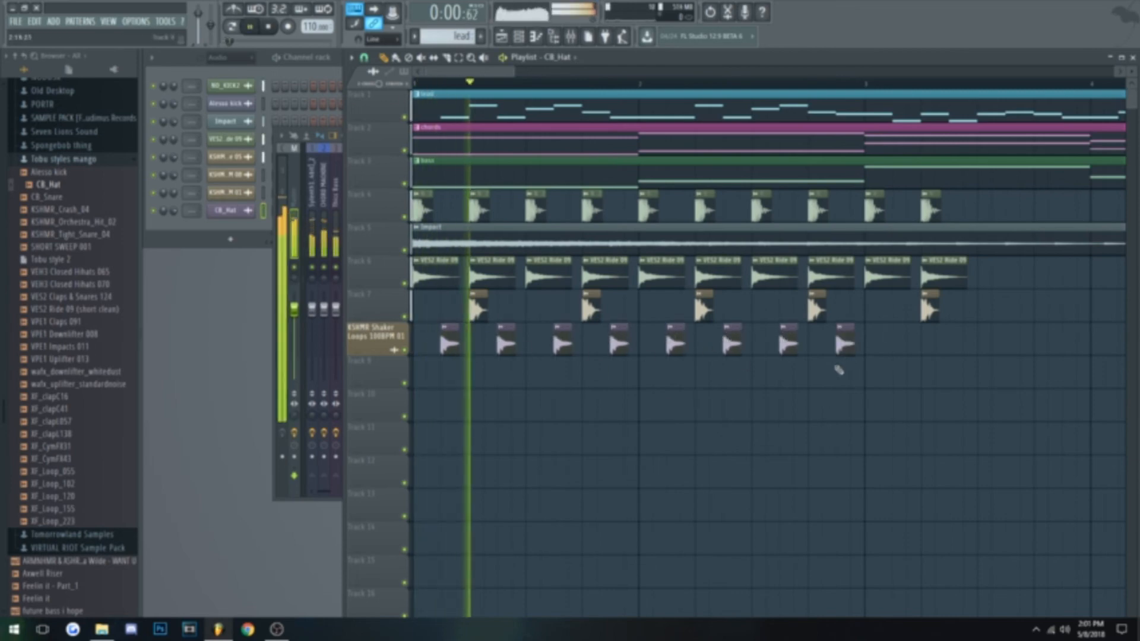
# - Add CB_Hat hits on the last sixteenth of bar 2 and the first two off-beats of bar 3, stopping playback
pyautogui.click(856, 351)
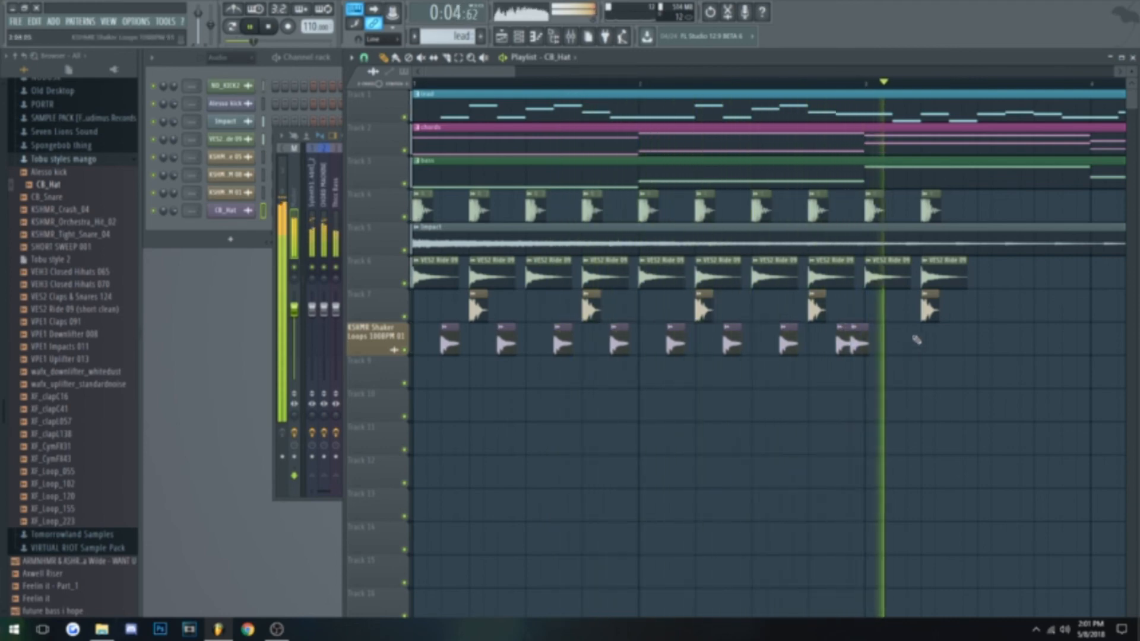
pyautogui.press('space')
pyautogui.scroll(-3, 977, 350)
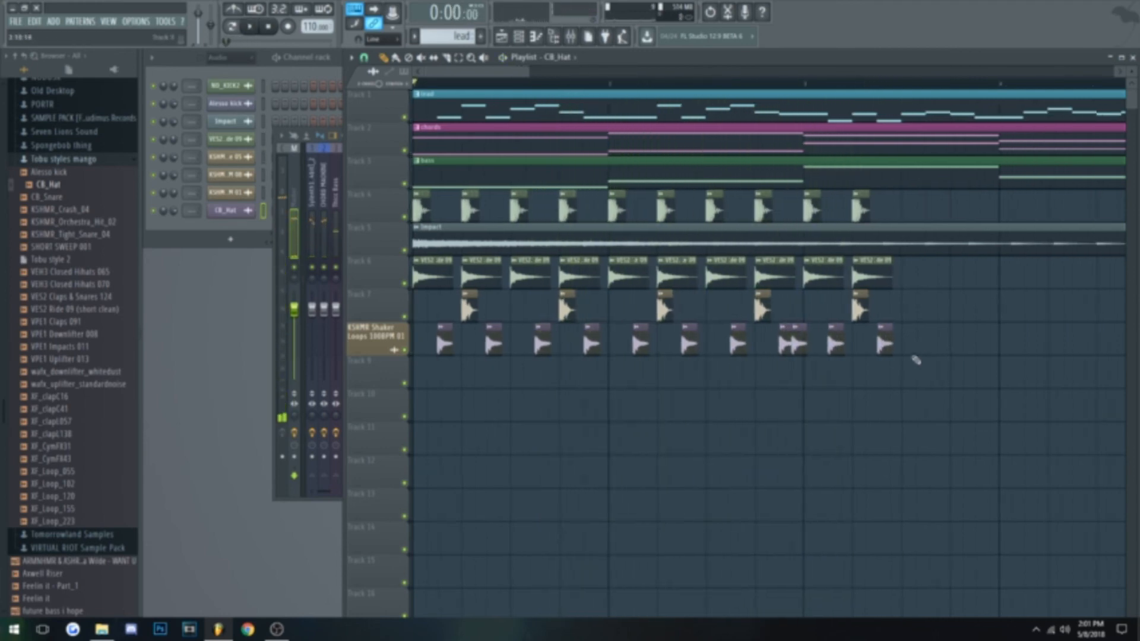
# - Move the Impact clip to track 9 and duplicate the drum clips of tracks 4 to 8 from beat 3 of bar 3
pyautogui.moveTo(621, 243); pyautogui.dragTo(547, 382)
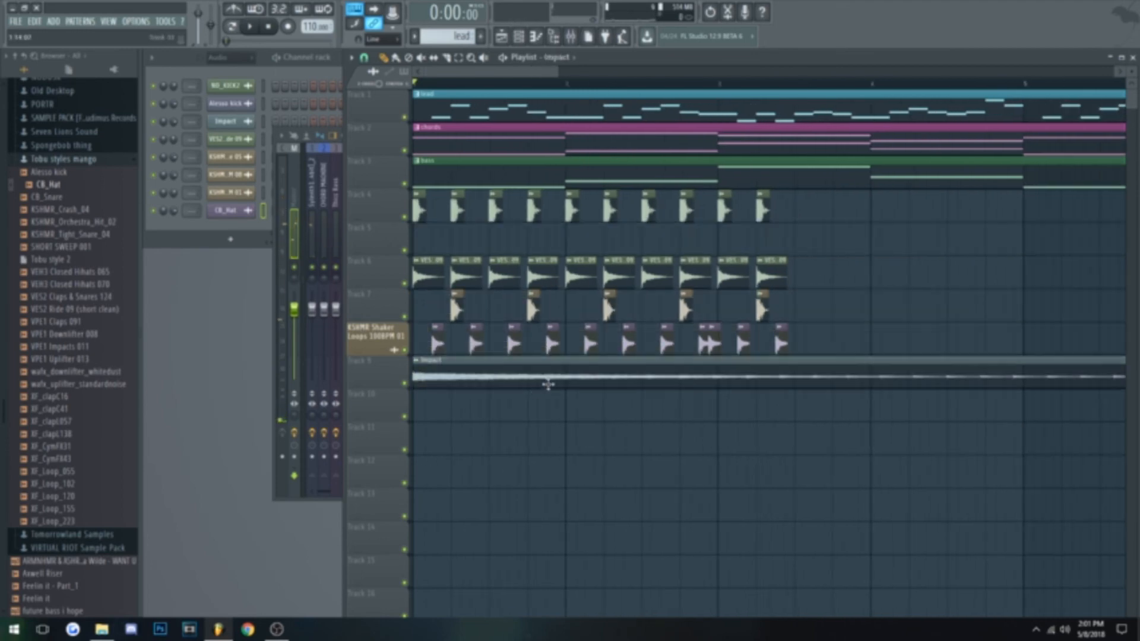
pyautogui.moveTo(832, 357); pyautogui.dragTo(404, 187)
pyautogui.moveTo(499, 187)
pyautogui.keyDown('shift'); pyautogui.mouseDown()
pyautogui.moveTo(891, 214)
pyautogui.moveTo(877, 215)
pyautogui.mouseUp(); pyautogui.keyUp('shift')
pyautogui.scroll(-2, 883, 347)
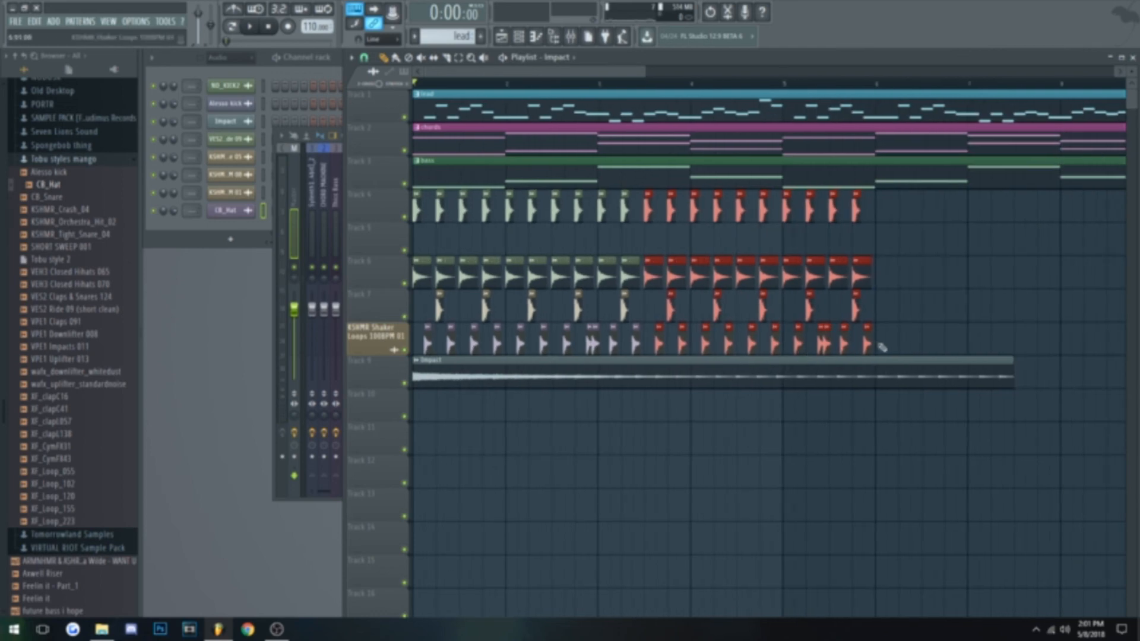
# - Duplicate all drum clips in tracks 4 to 8 again and align the copies to the start of bar 6
pyautogui.moveTo(924, 350)
pyautogui.keyDown('ctrl'); pyautogui.mouseDown()
pyautogui.moveTo(454, 242)
pyautogui.moveTo(380, 212)
pyautogui.mouseUp(); pyautogui.keyUp('ctrl')
pyautogui.moveTo(528, 214)
pyautogui.keyDown('shift'); pyautogui.mouseDown()
pyautogui.moveTo(771, 229)
pyautogui.moveTo(972, 221)
pyautogui.mouseUp(); pyautogui.keyUp('shift')
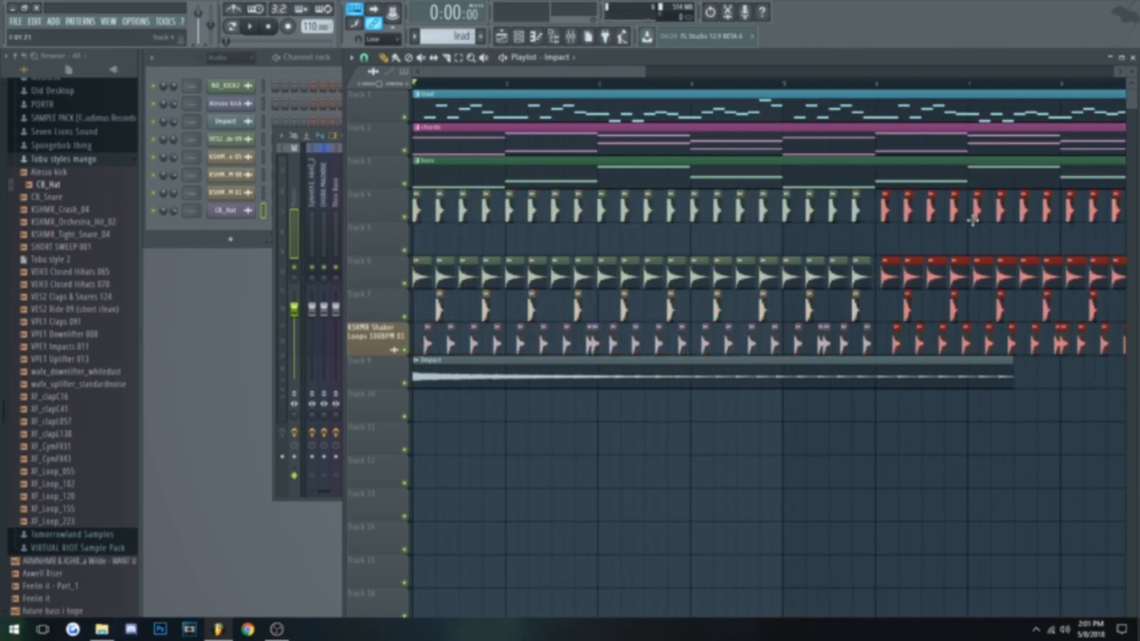
pyautogui.scroll(4, 911, 243)
pyautogui.moveTo(831, 270); pyautogui.dragTo(811, 271)
pyautogui.scroll(-5, 728, 339)
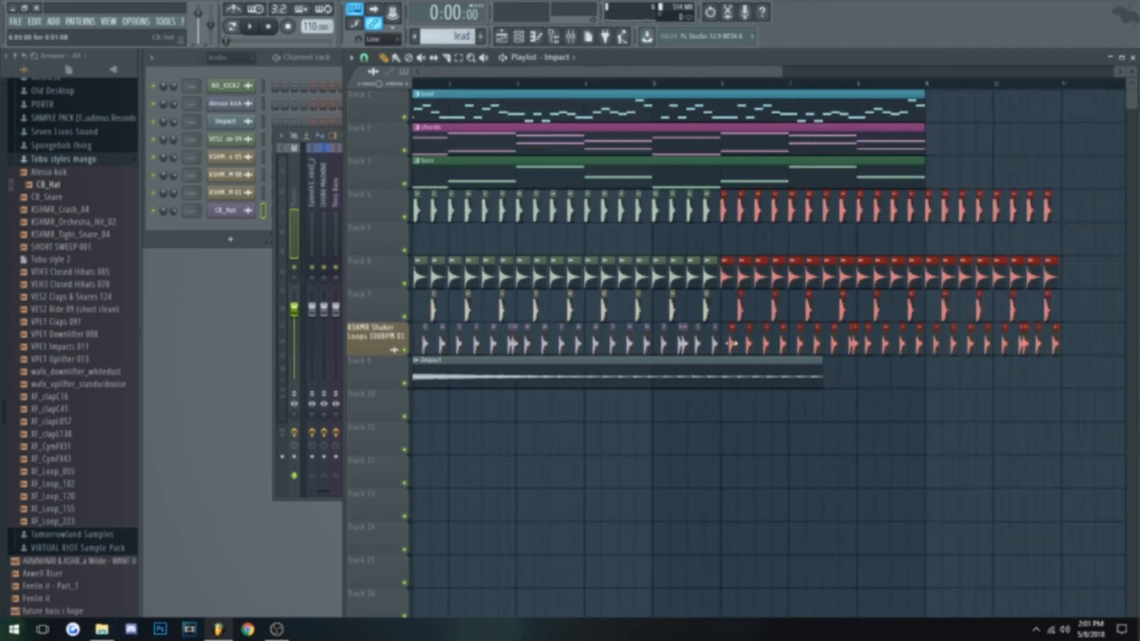
# - Deselect the copies and delete all drum hits beyond the end of bar 8 in tracks 4 to 8
pyautogui.scroll(-5, 732, 343)
pyautogui.click(717, 211)
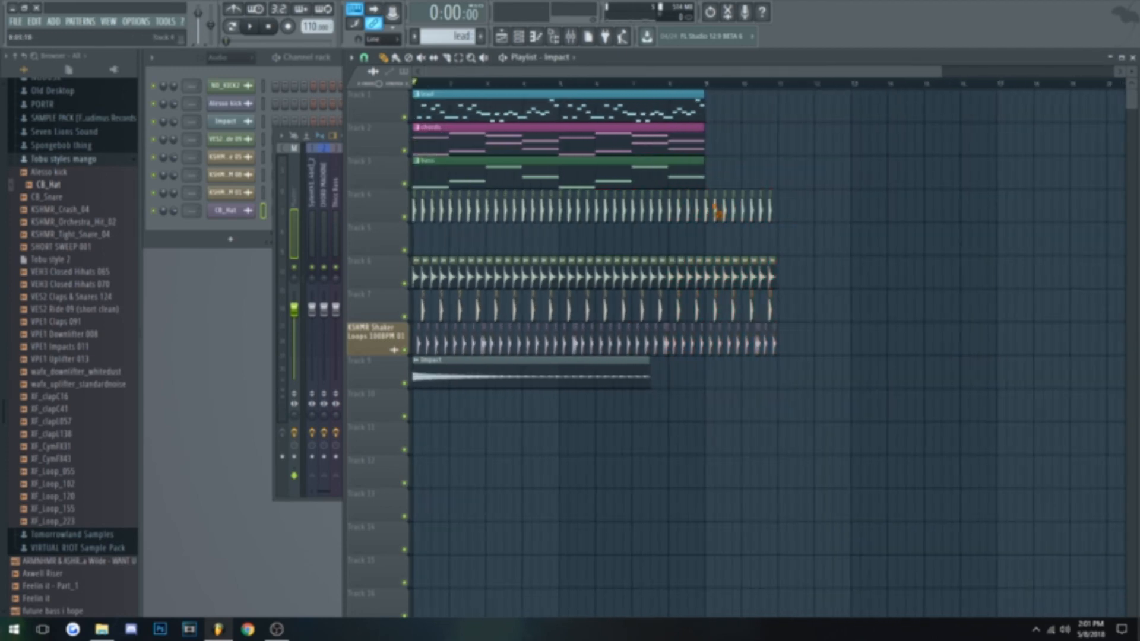
pyautogui.scroll(4, 763, 332)
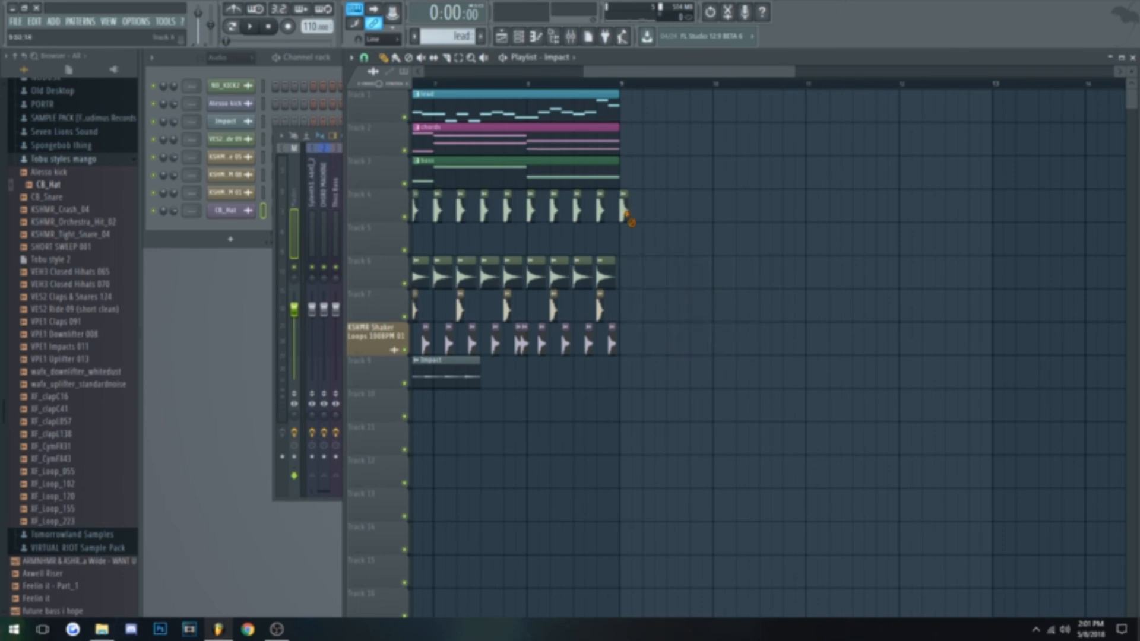
pyautogui.rightClick(627, 215)
pyautogui.scroll(-5, 653, 279)
pyautogui.scroll(4, 595, 291)
pyautogui.moveTo(597, 73); pyautogui.dragTo(393, 71)
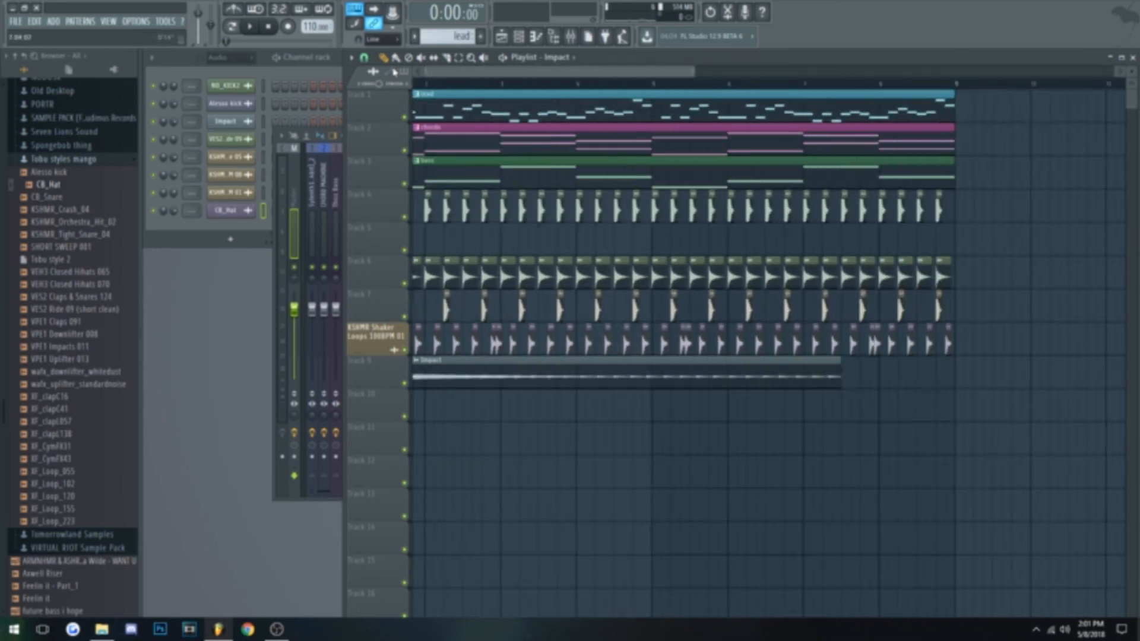
# - Save the project as "video thing for video" in the Projects folder
pyautogui.hotkey('ctrl', 's')
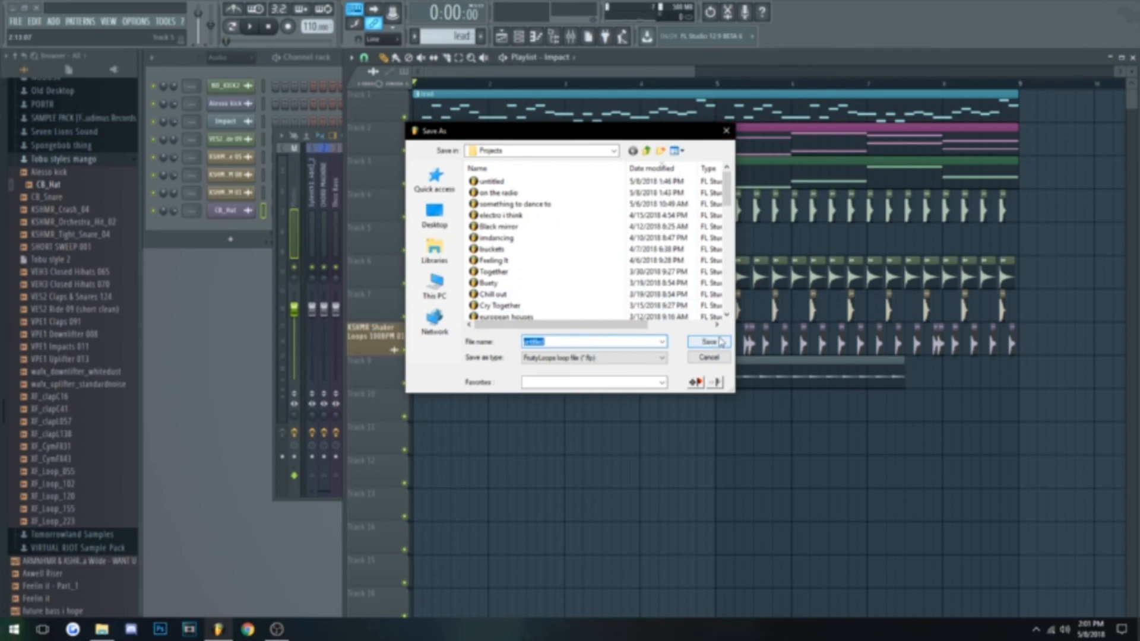
pyautogui.write('video thing for video')
pyautogui.press('Return')
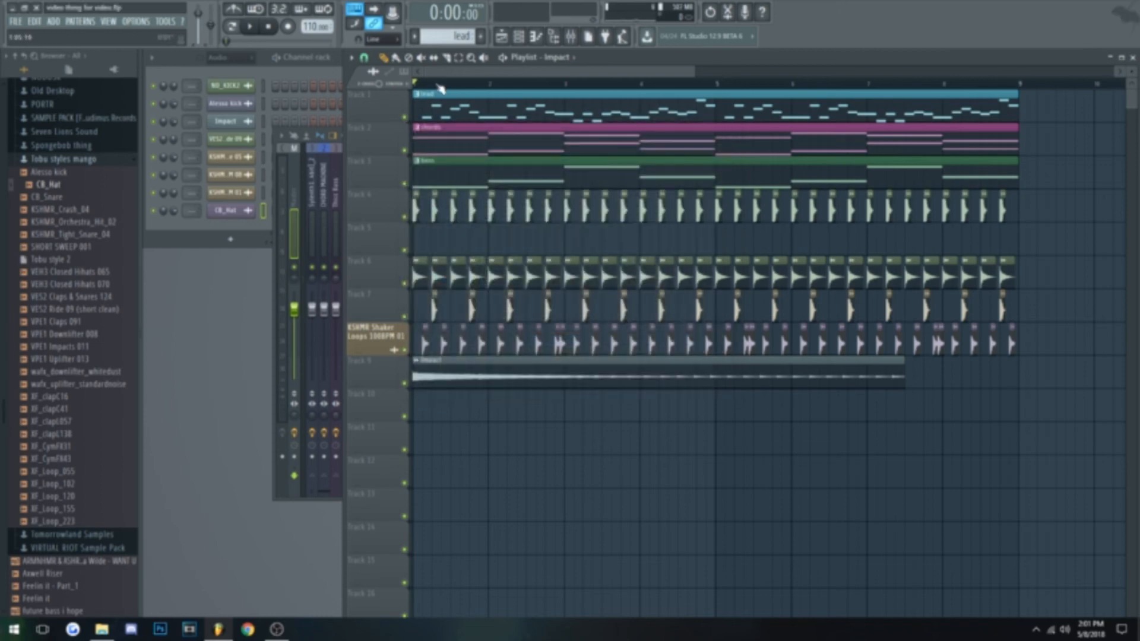
# - Play the eight-bar arrangement from the start to check how the melodic and drum layers sound together, and stop playback
pyautogui.scroll(-2, 514, 242)
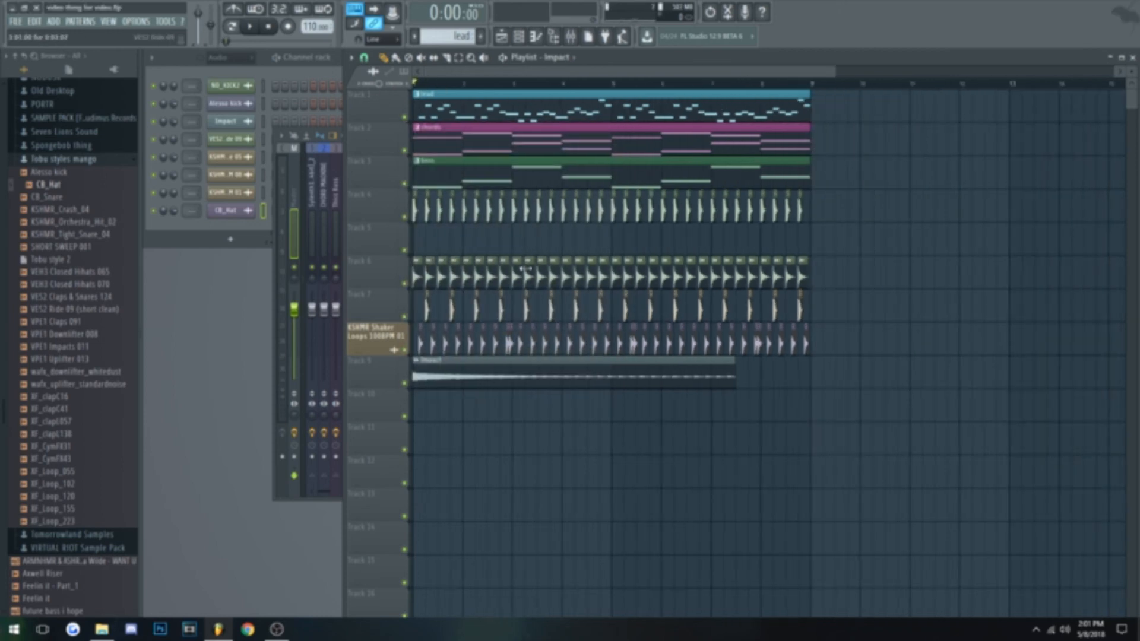
pyautogui.click(253, 28)
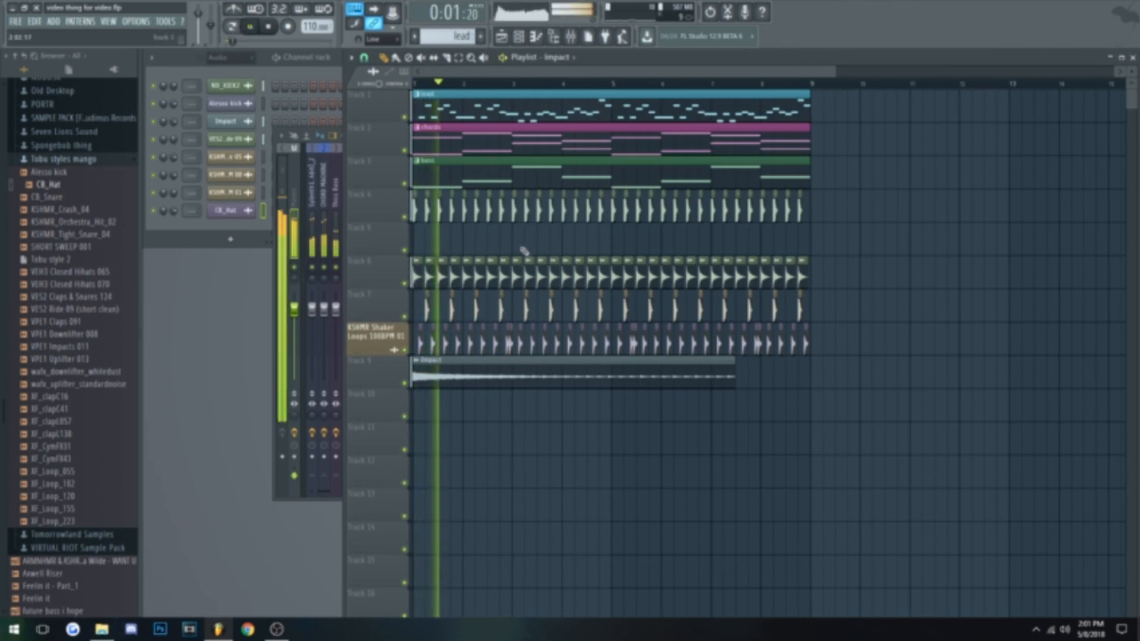
pyautogui.scroll(3, 505, 345)
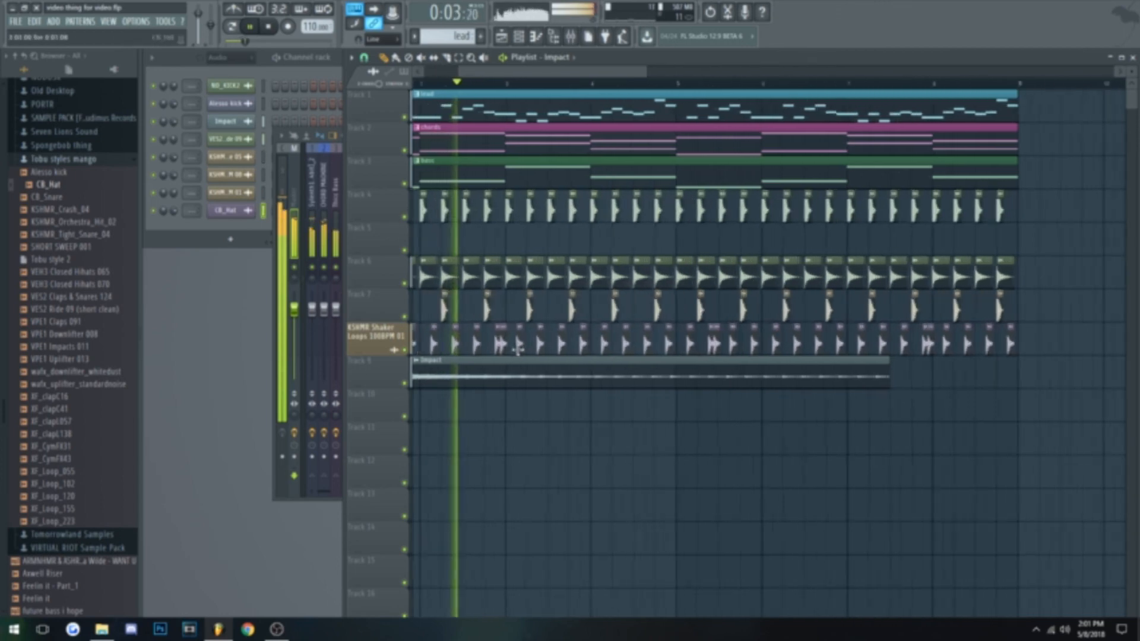
pyautogui.scroll(2, 623, 371)
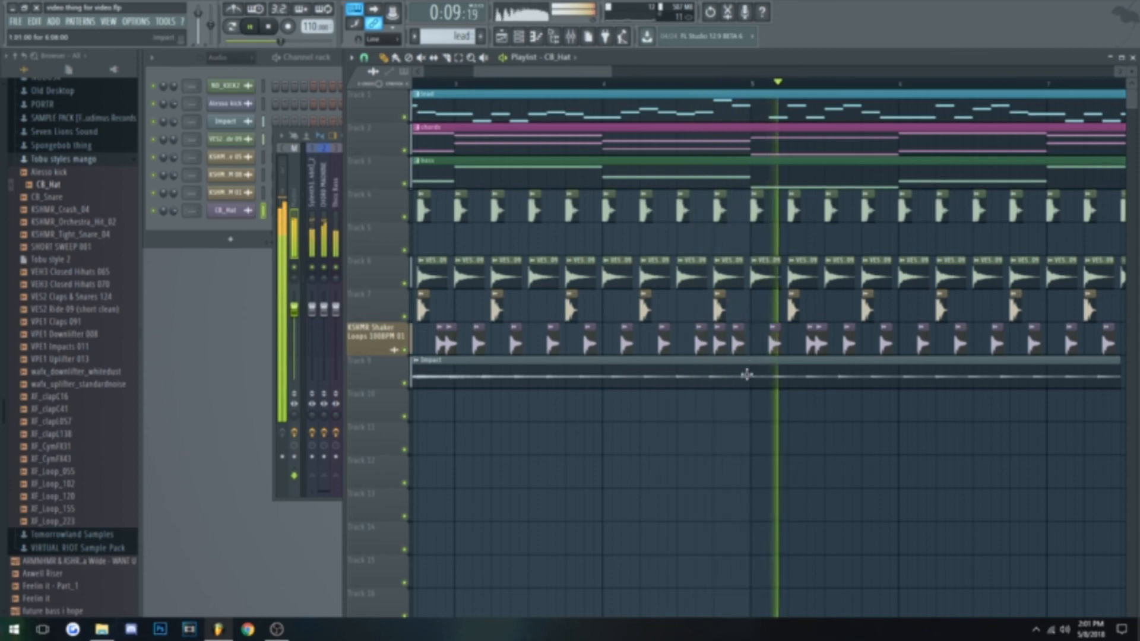
pyautogui.scroll(-3, 746, 392)
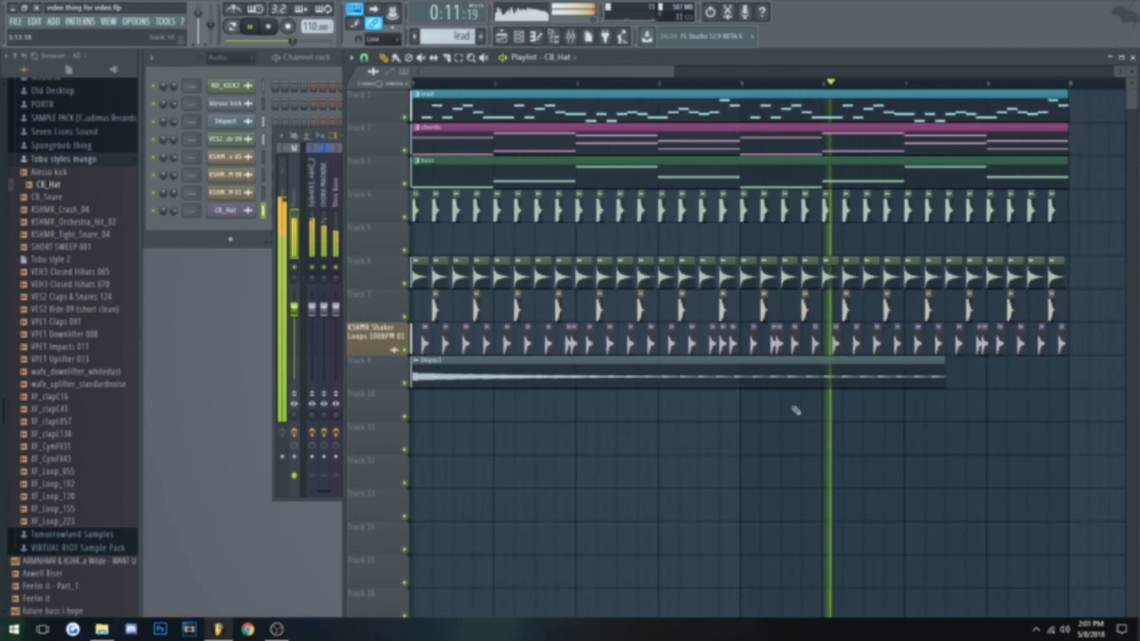
pyautogui.scroll(-2, 814, 387)
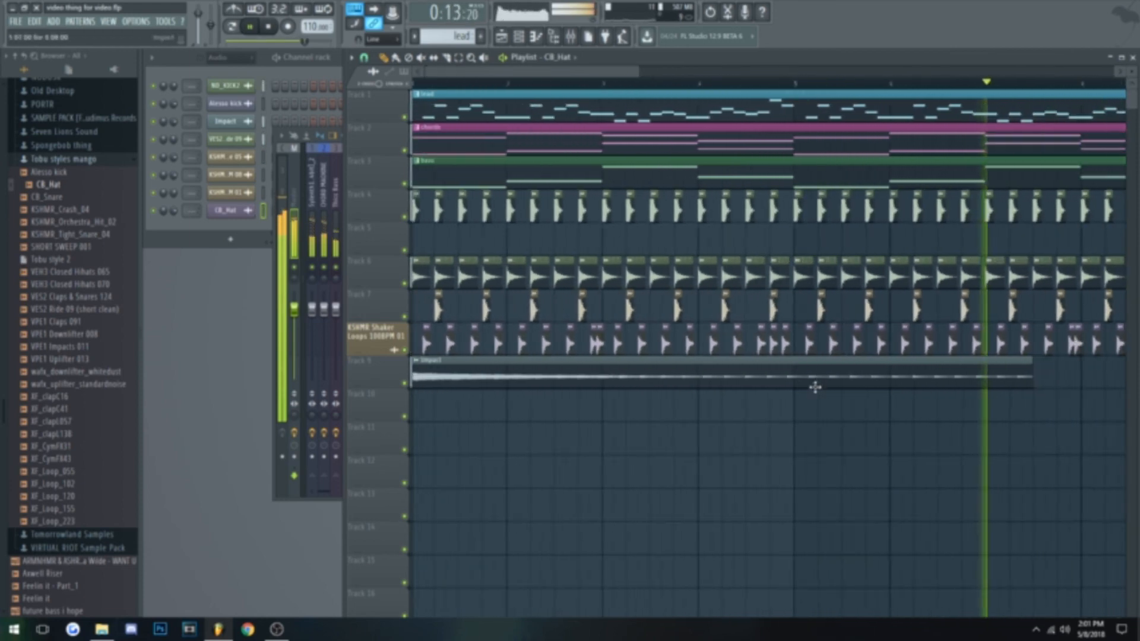
pyautogui.press('space')
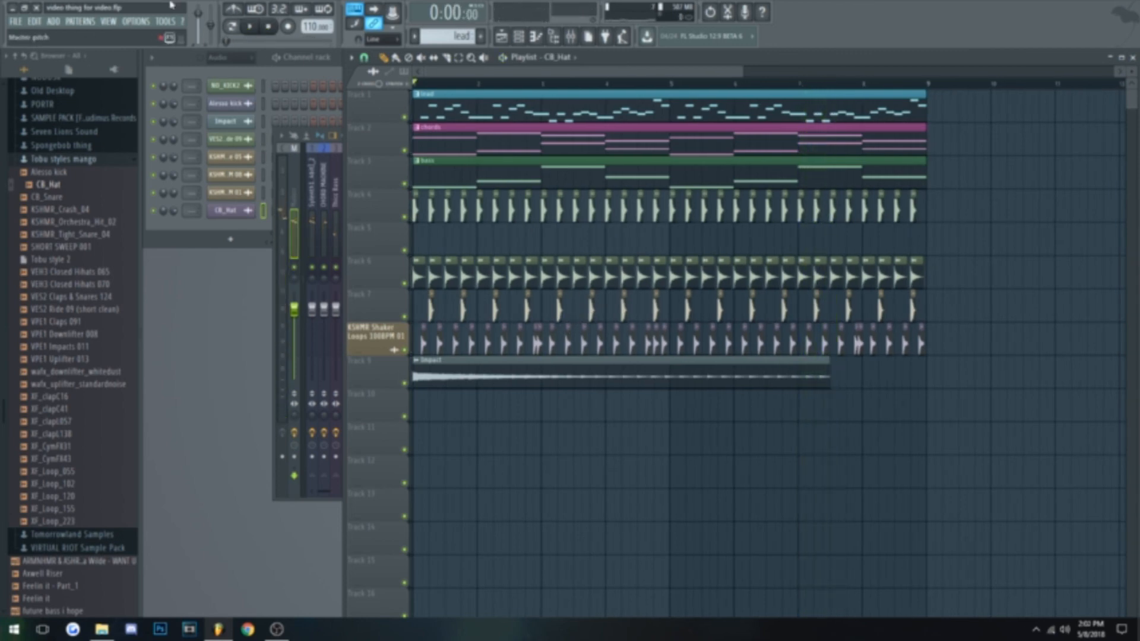
# - Open the "on the radio" project and follow its playlist arrangement during playback from the intro past bar 20
pyautogui.click(14, 21)
pyautogui.click(64, 166)
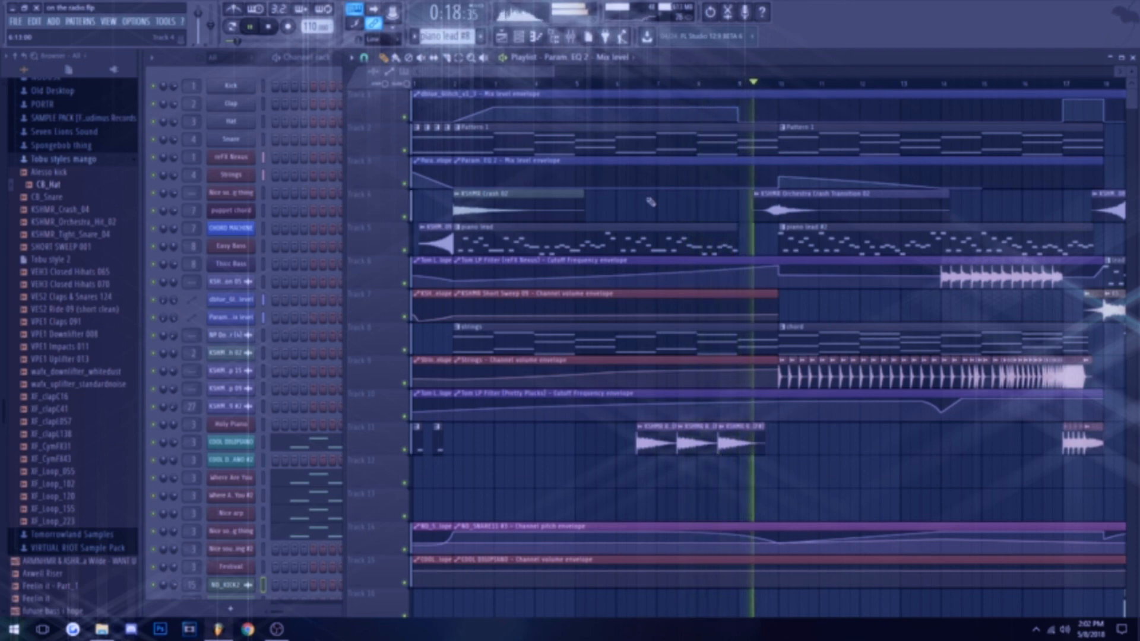
pyautogui.scroll(-3, 676, 82)
pyautogui.moveTo(676, 82); pyautogui.dragTo(721, 80)
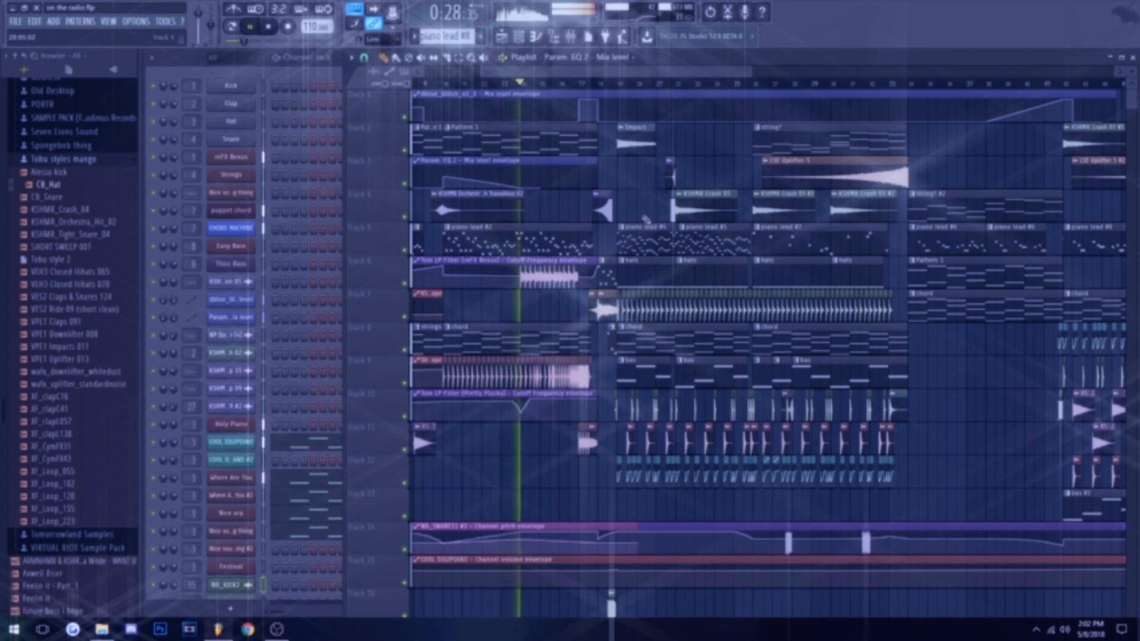
pyautogui.moveTo(751, 72); pyautogui.dragTo(679, 77)
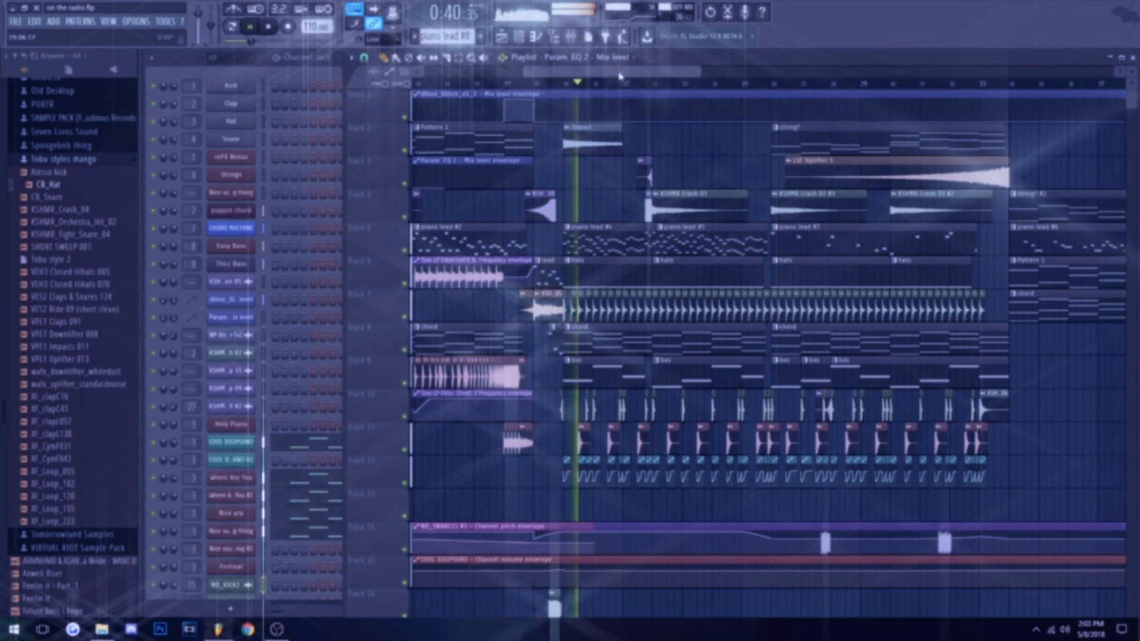
pyautogui.hscroll(4, 620, 149)
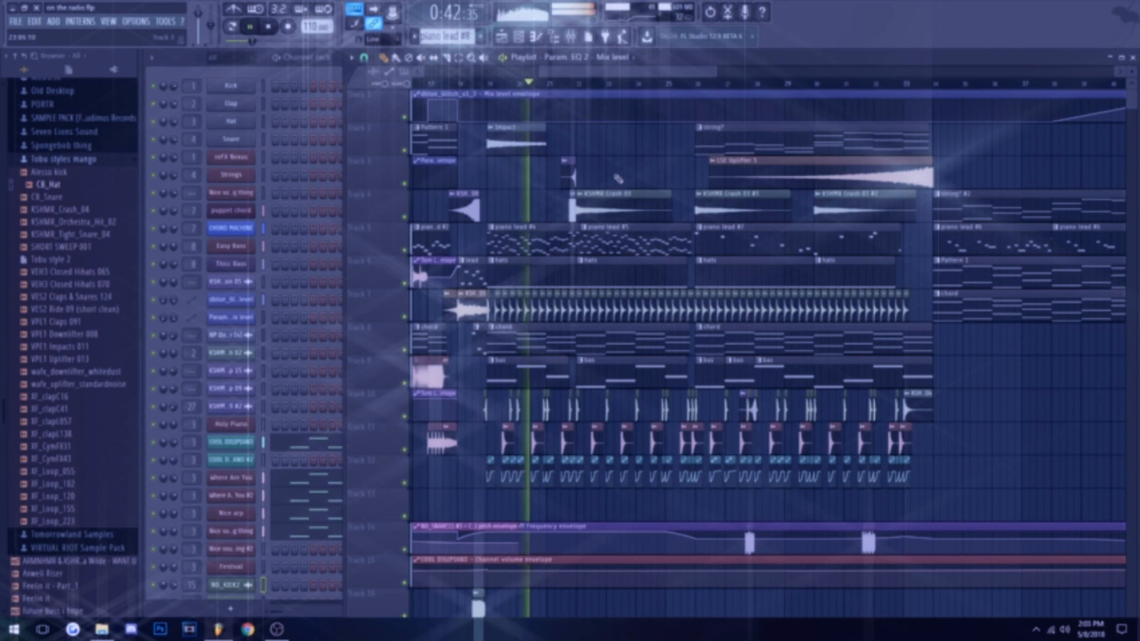
pyautogui.hscroll(3, 579, 119)
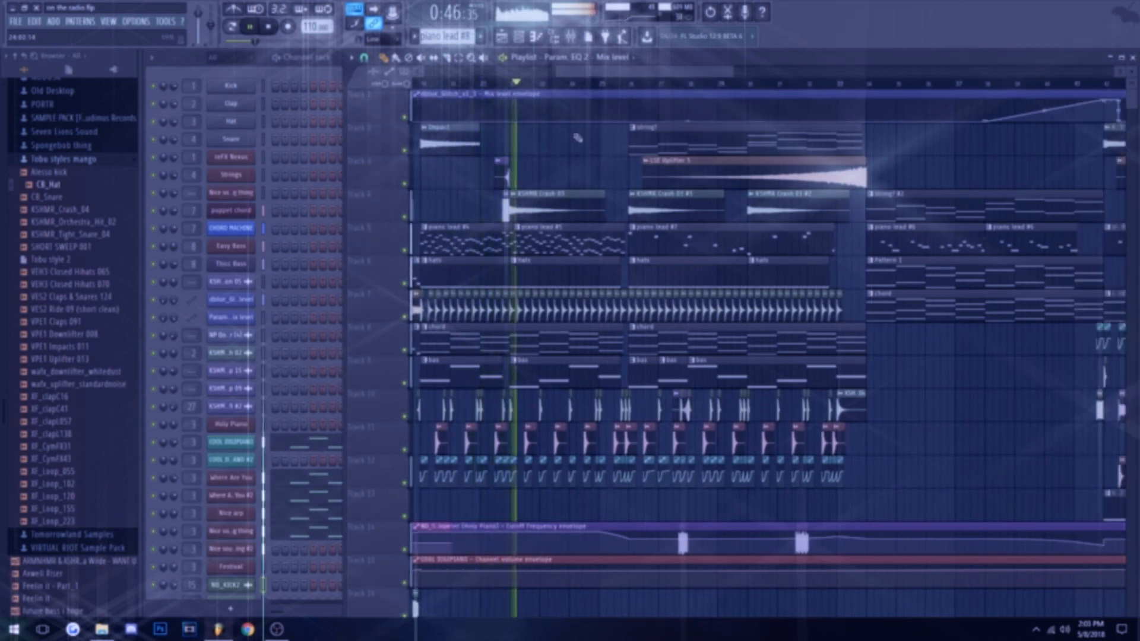
# - Examine the automation envelopes and the layered sections of the finished song during playback, and stop playback
pyautogui.scroll(-10, 645, 297)
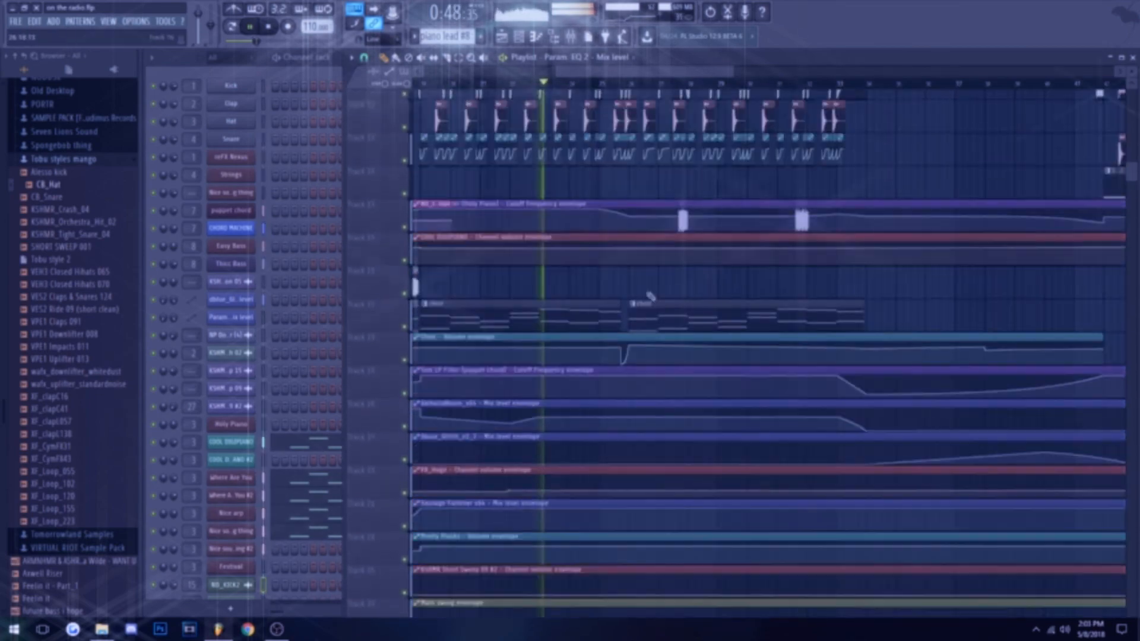
pyautogui.scroll(10, 648, 293)
pyautogui.scroll(-4, 649, 290)
pyautogui.scroll(-5, 656, 289)
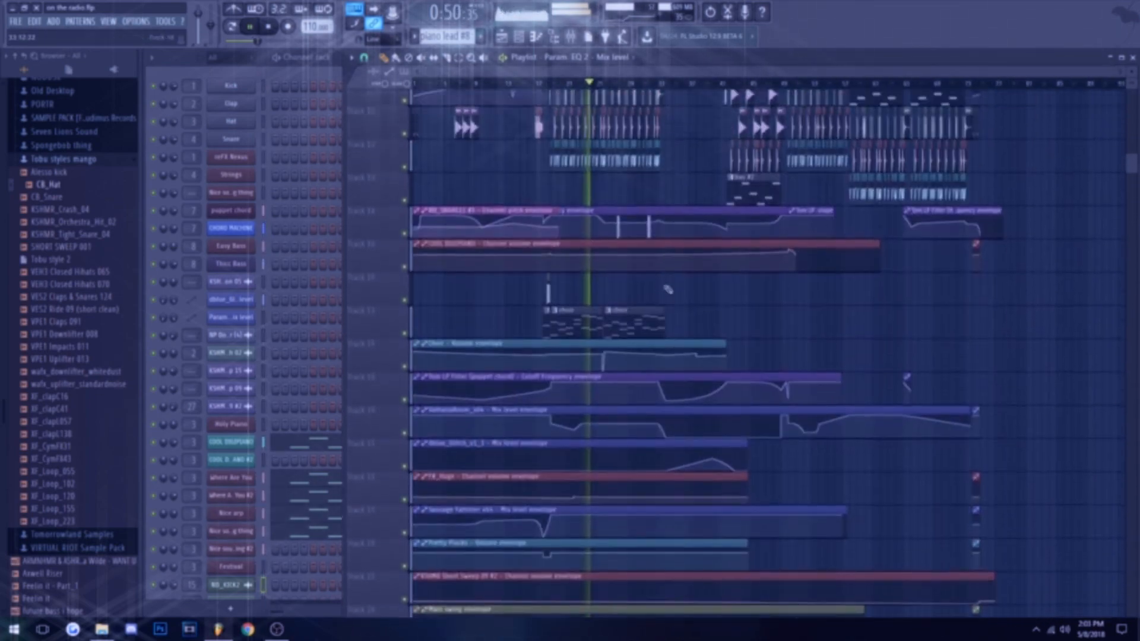
pyautogui.scroll(6, 666, 290)
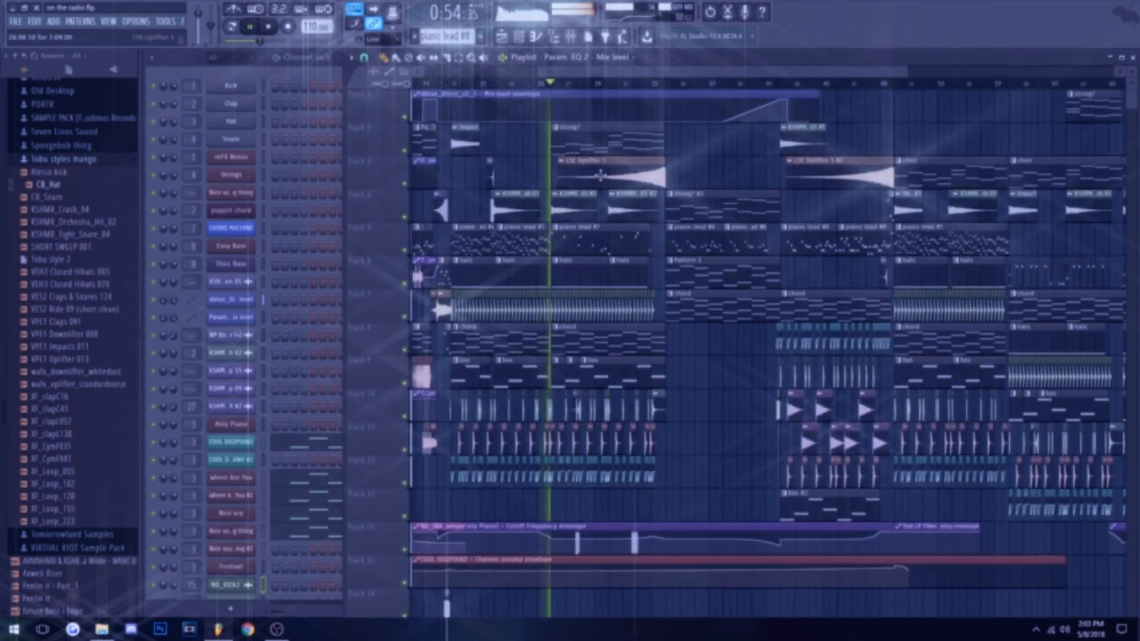
pyautogui.scroll(2, 594, 176)
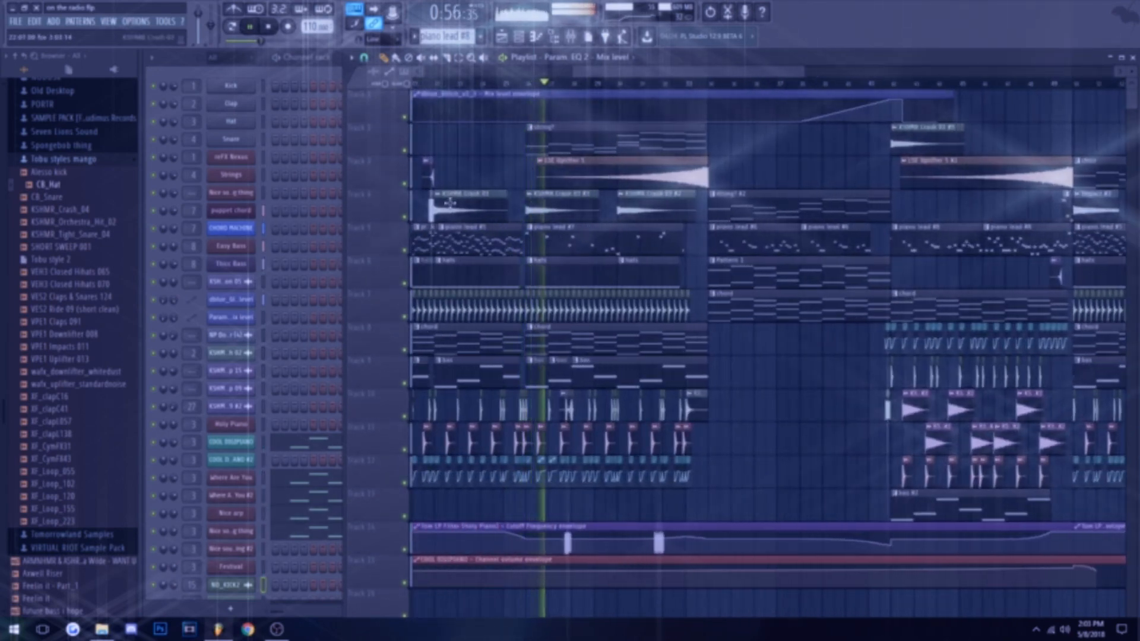
pyautogui.press('space')
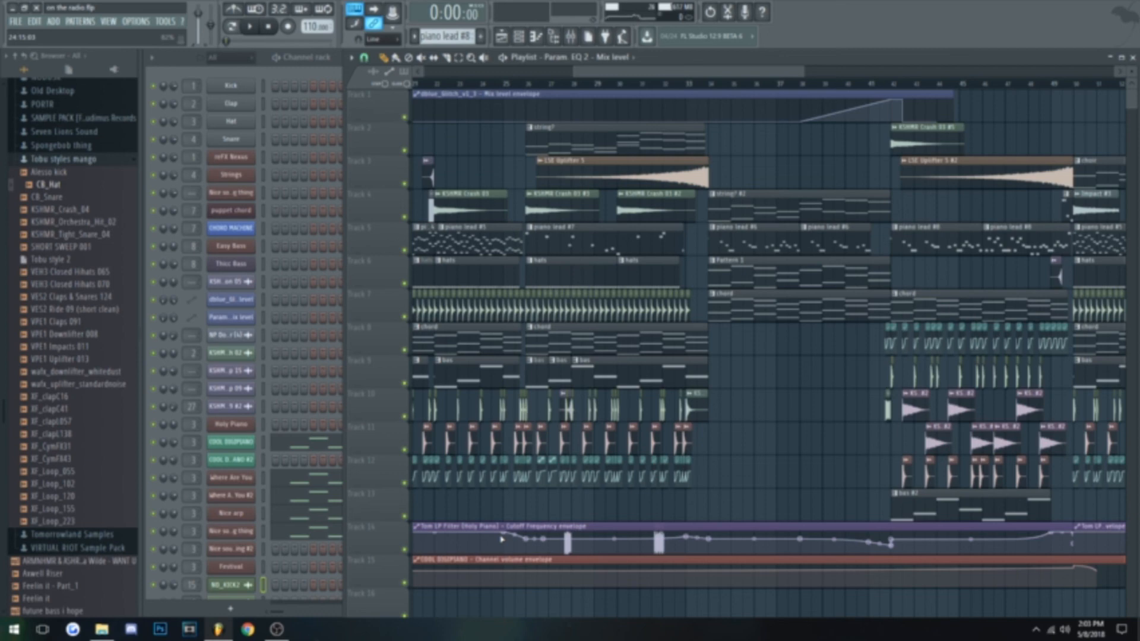
# - Review the full-length playlist of the finished song, including the automation clips on its lower tracks
pyautogui.moveTo(579, 72); pyautogui.dragTo(428, 89)
pyautogui.moveTo(657, 72); pyautogui.dragTo(1056, 82)
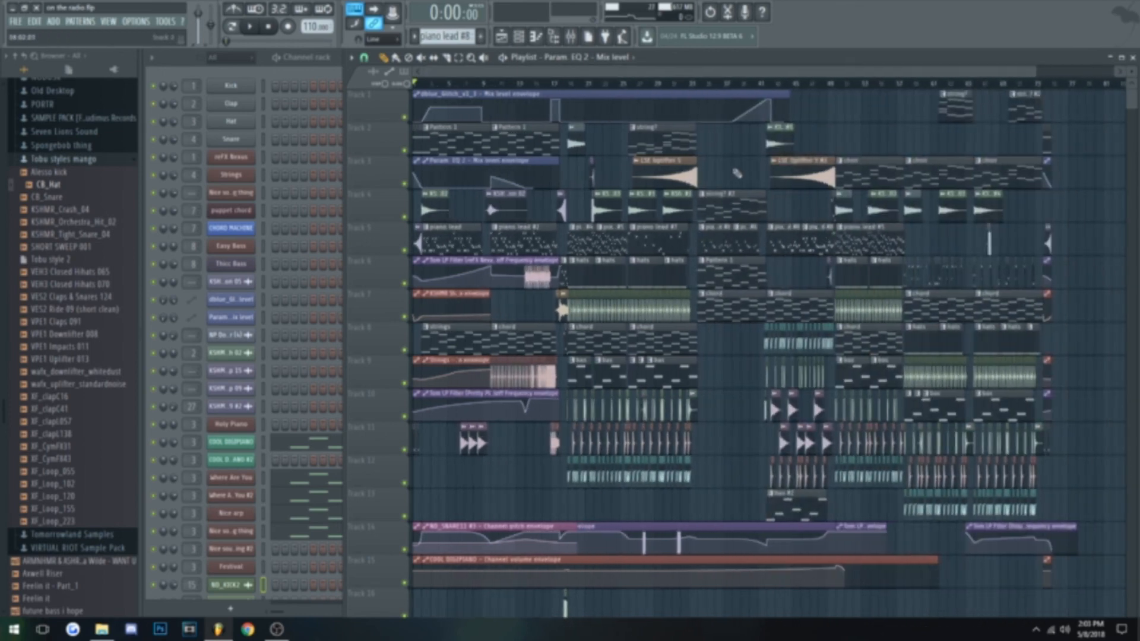
pyautogui.scroll(-8, 737, 173)
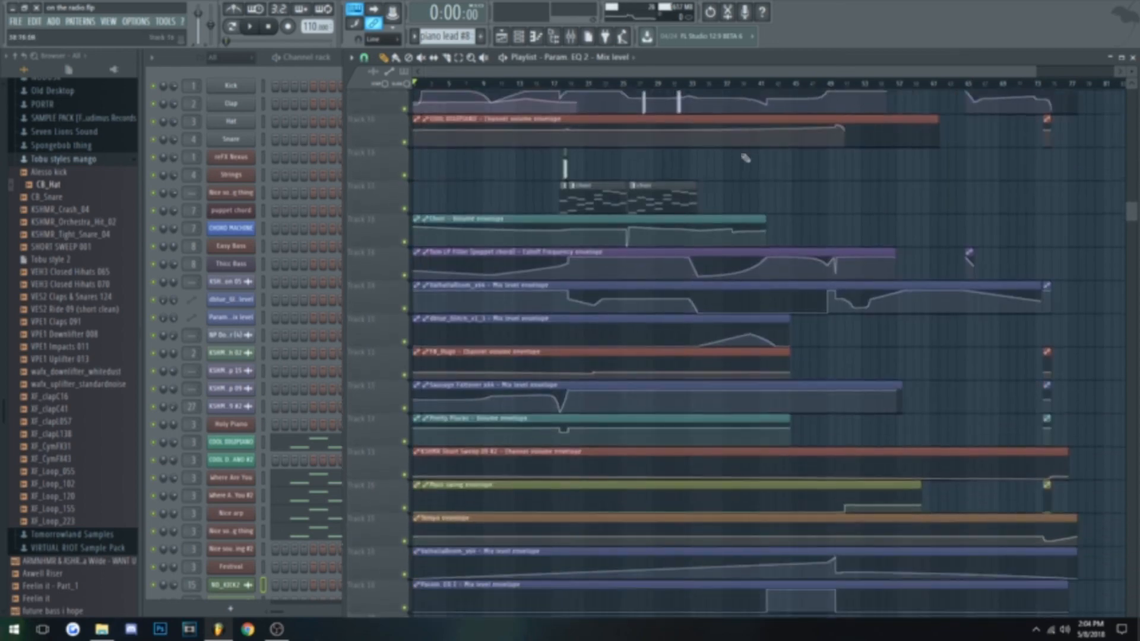
pyautogui.scroll(8, 746, 162)
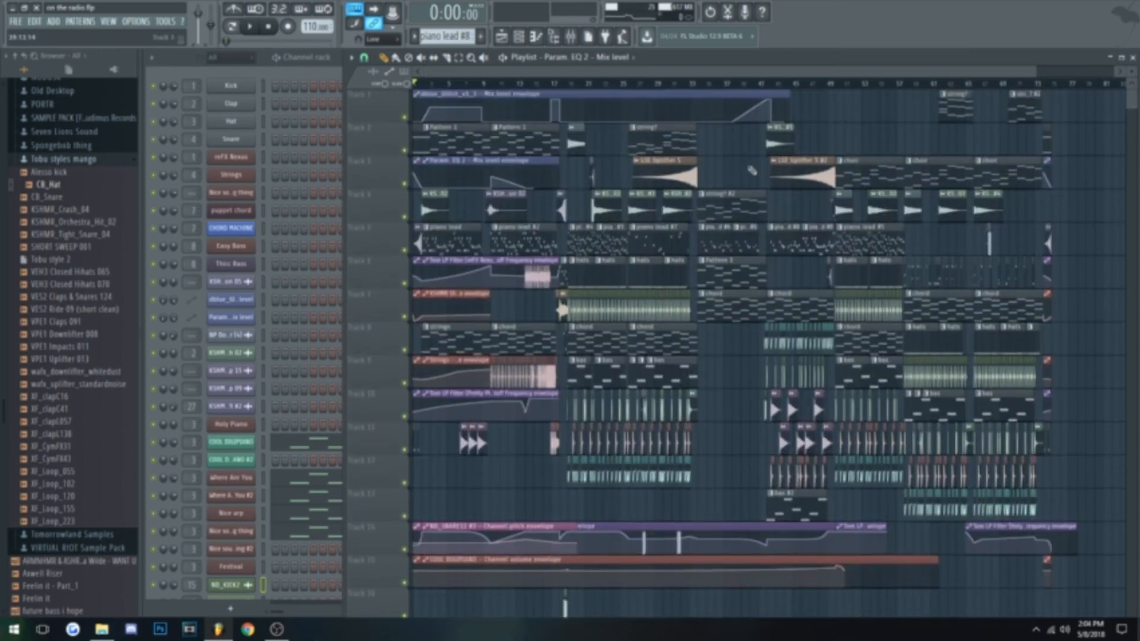